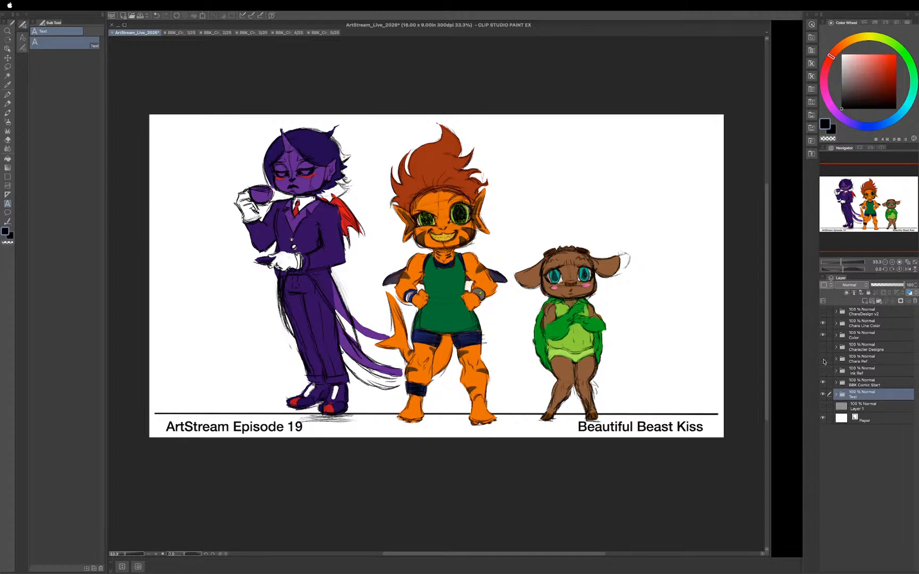
Show the Chara Ref reference images and hide the Chara Line Color and Color folders.
click(822, 360)
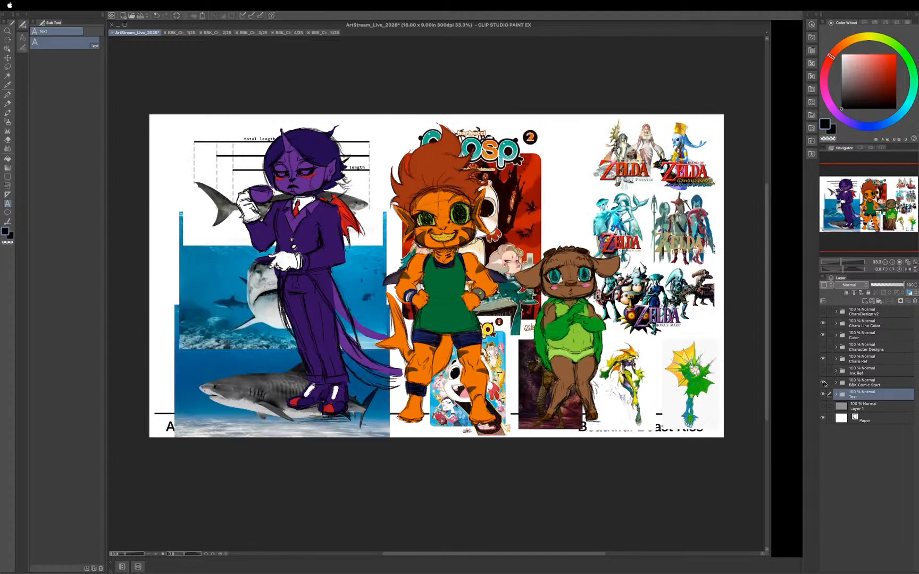
click(822, 325)
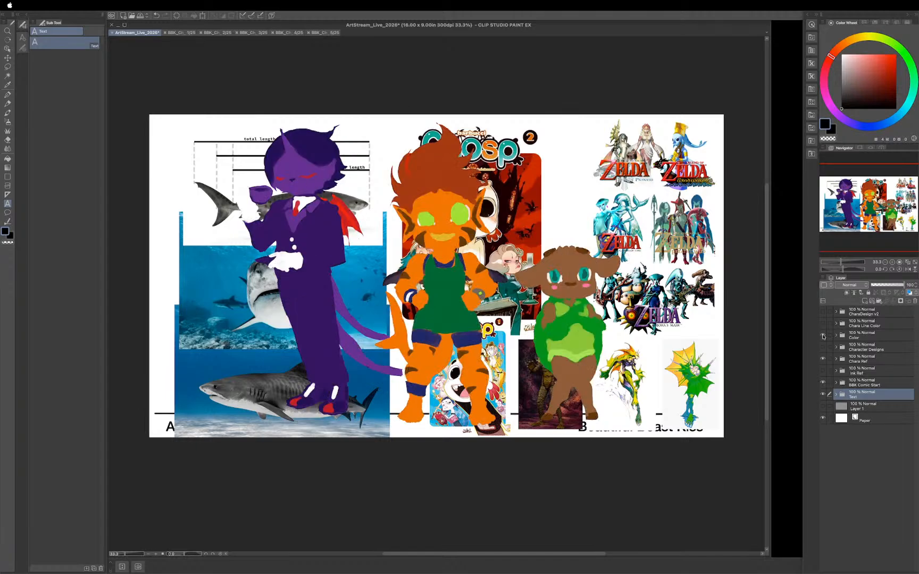
click(823, 336)
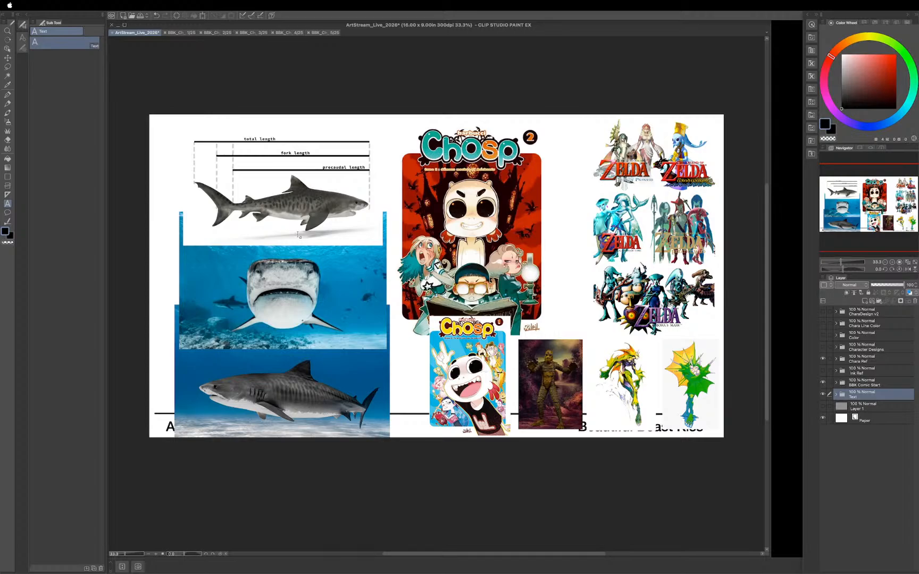
drag(476, 305, 495, 290)
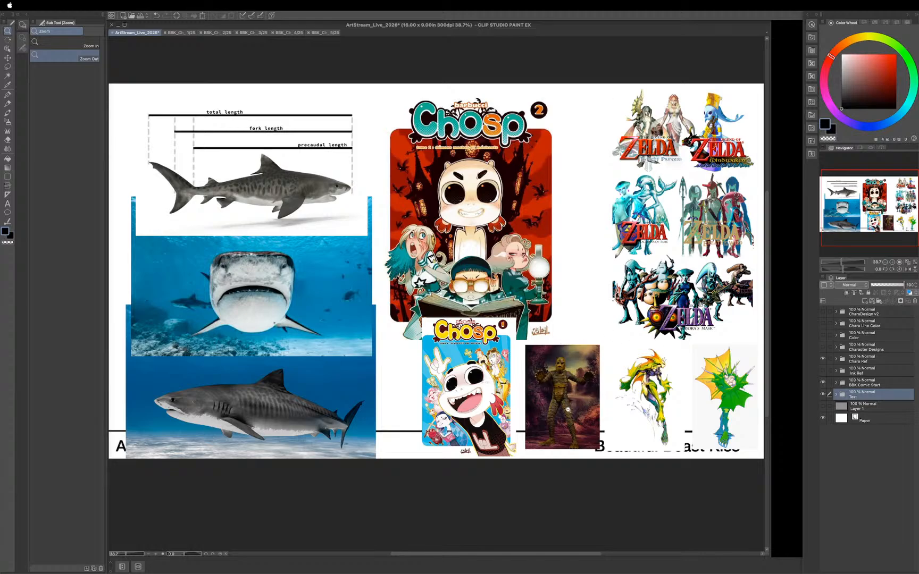
Hide Chara Ref, view the Character Designs sketches, and replace them with the Color and Chara Line Color folders.
click(823, 360)
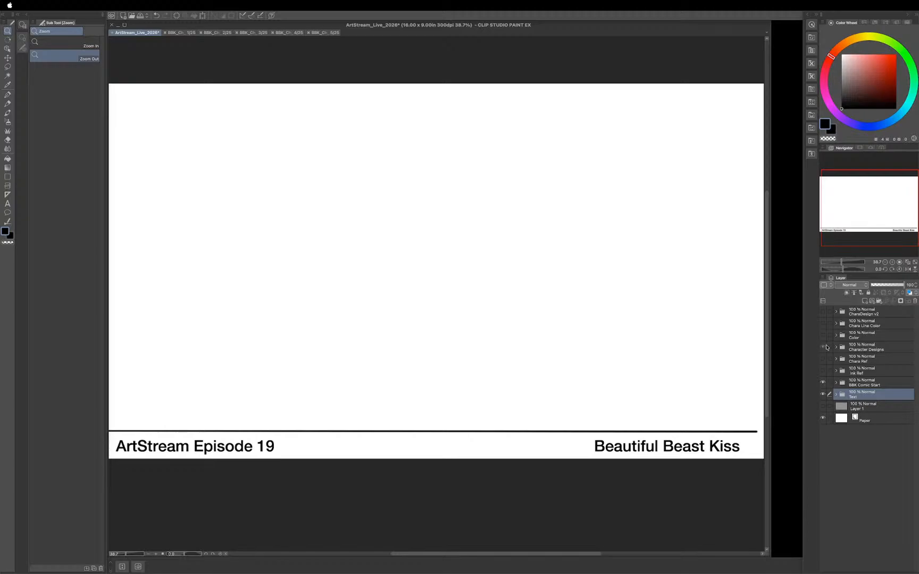
click(823, 347)
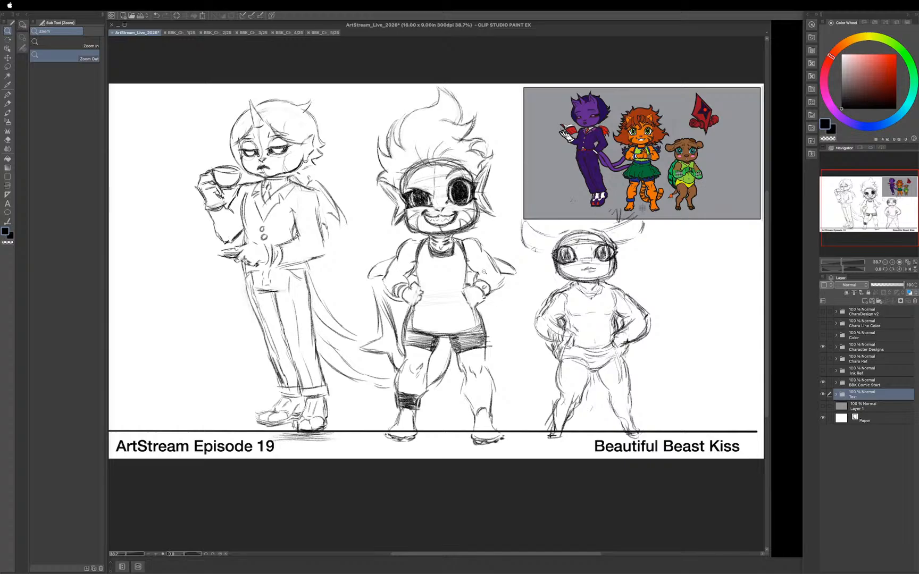
click(822, 335)
click(822, 348)
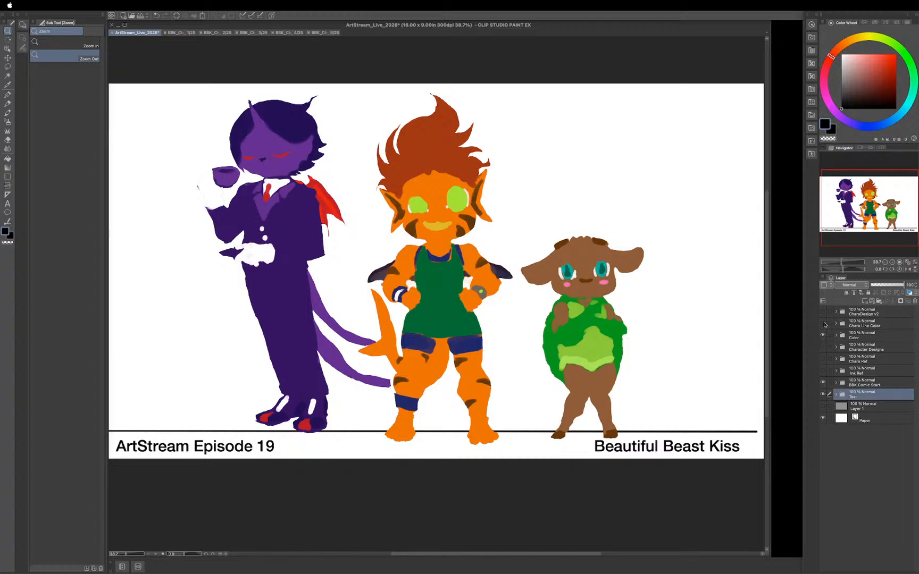
click(823, 324)
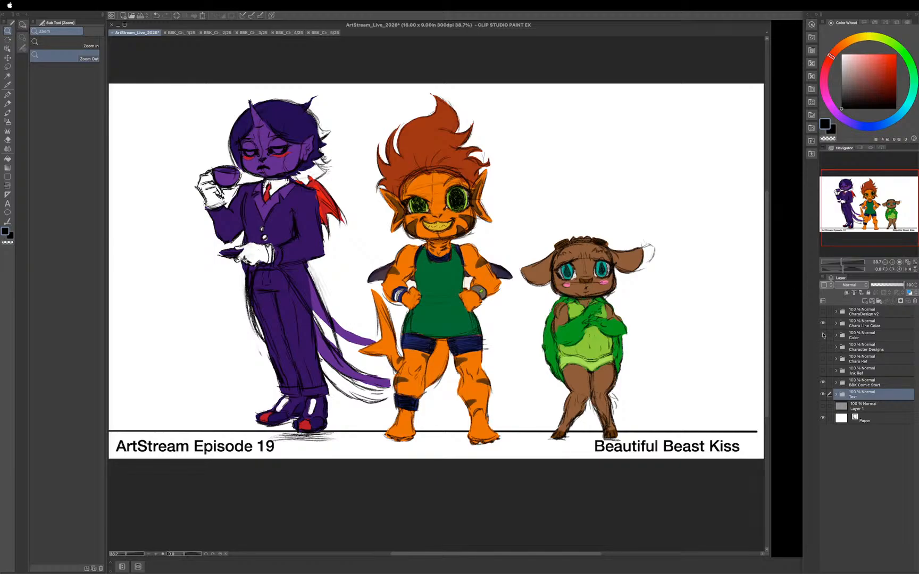
Hide the Color and Chara Line Color folders and show the top sketch layer inside the CharaDesign v2 folder.
click(823, 335)
click(822, 322)
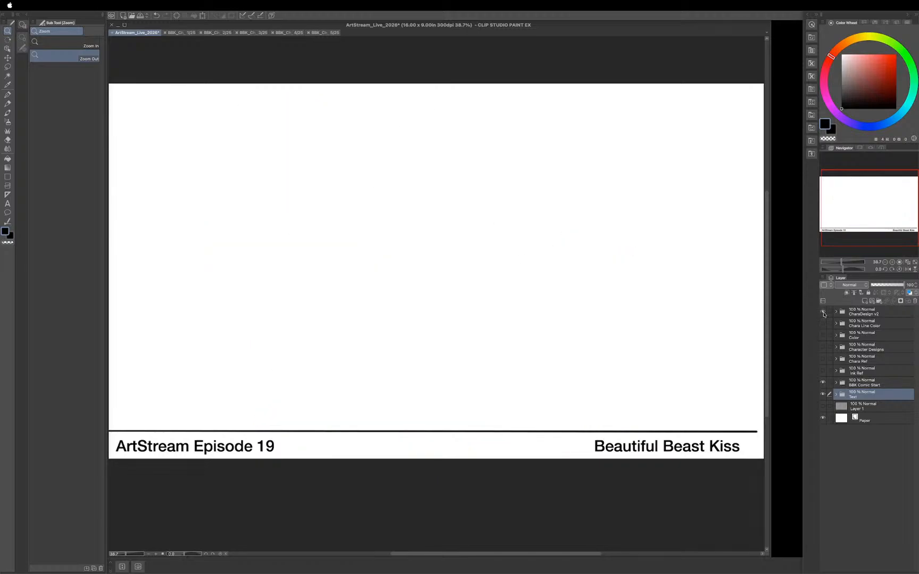
click(836, 312)
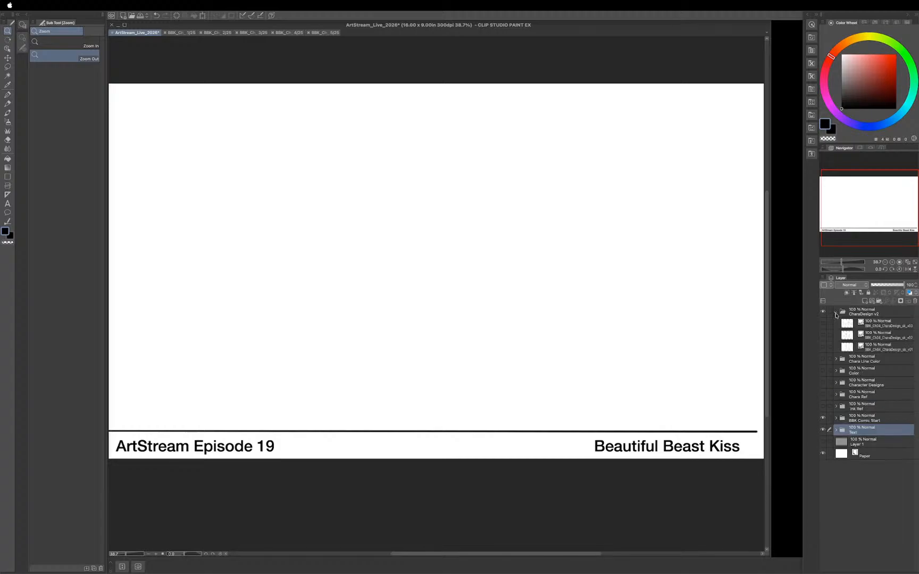
click(822, 323)
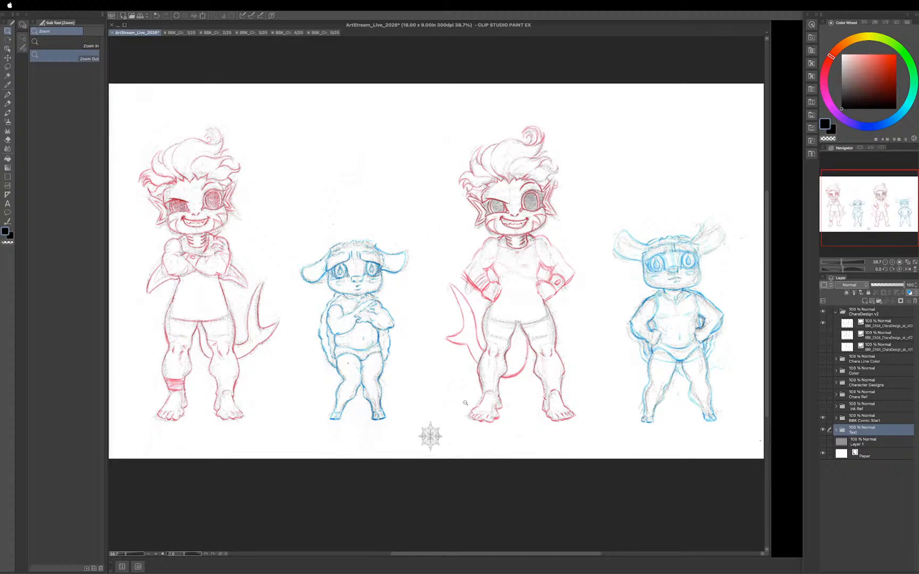
Replace the top CharaDesign v2 sketch with the bottom one and compare it against the middle sketch by switching its visibility.
click(823, 347)
click(822, 323)
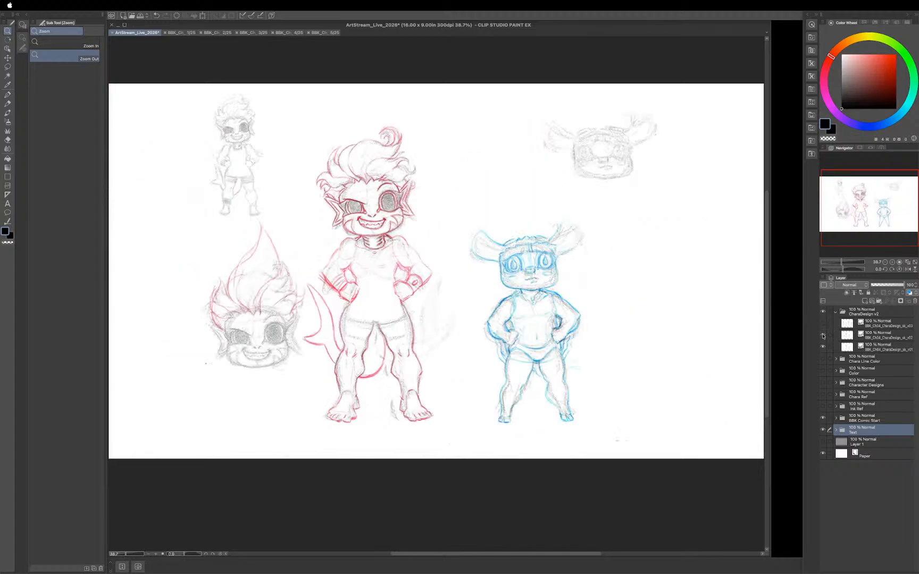
click(823, 336)
click(823, 336)
click(823, 336)
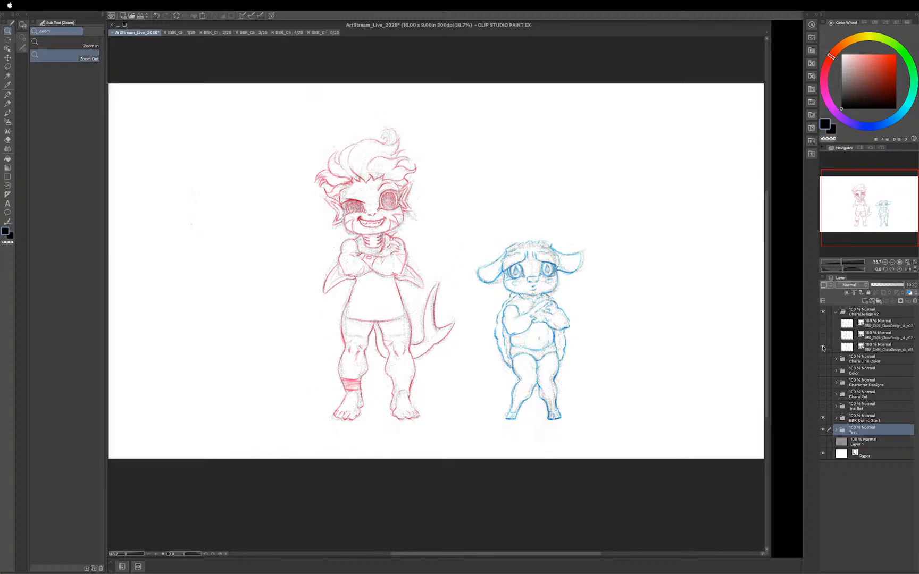
click(823, 336)
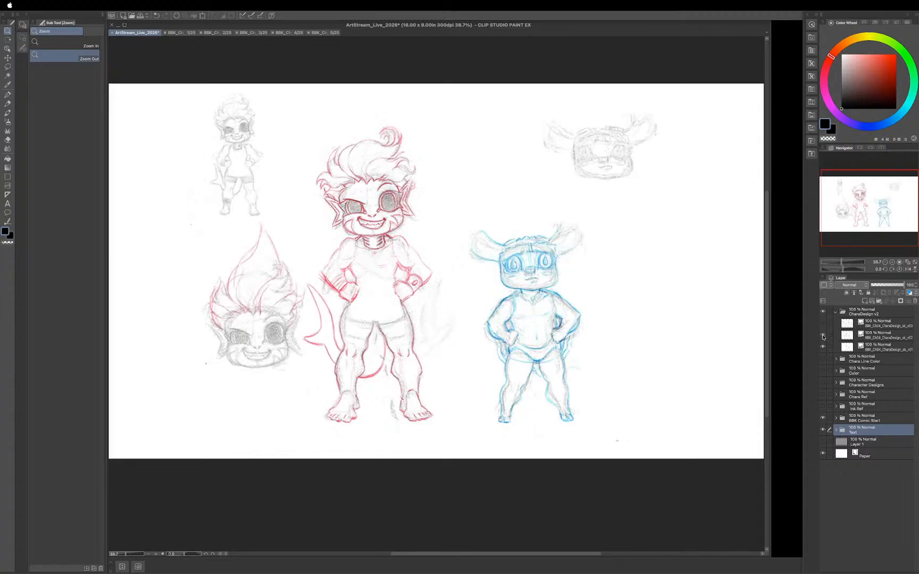
click(823, 335)
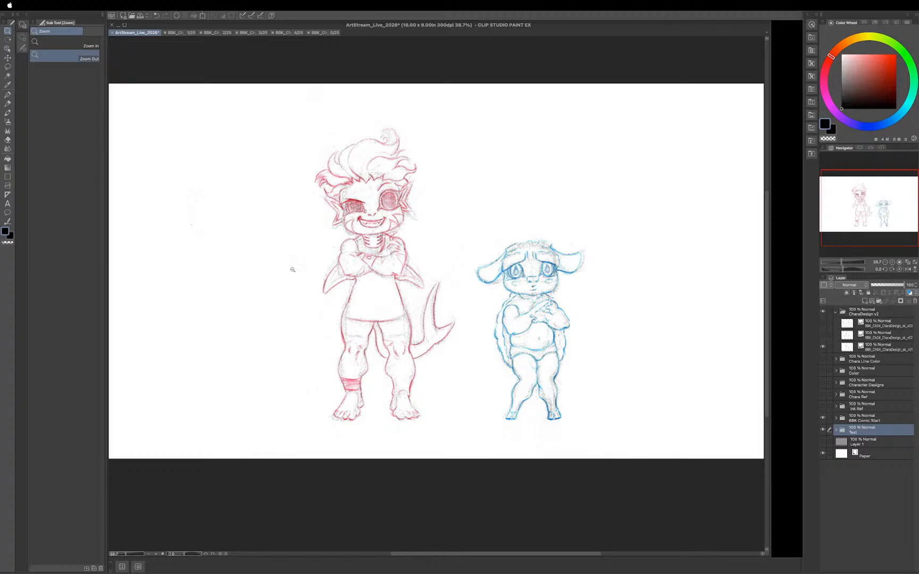
click(822, 336)
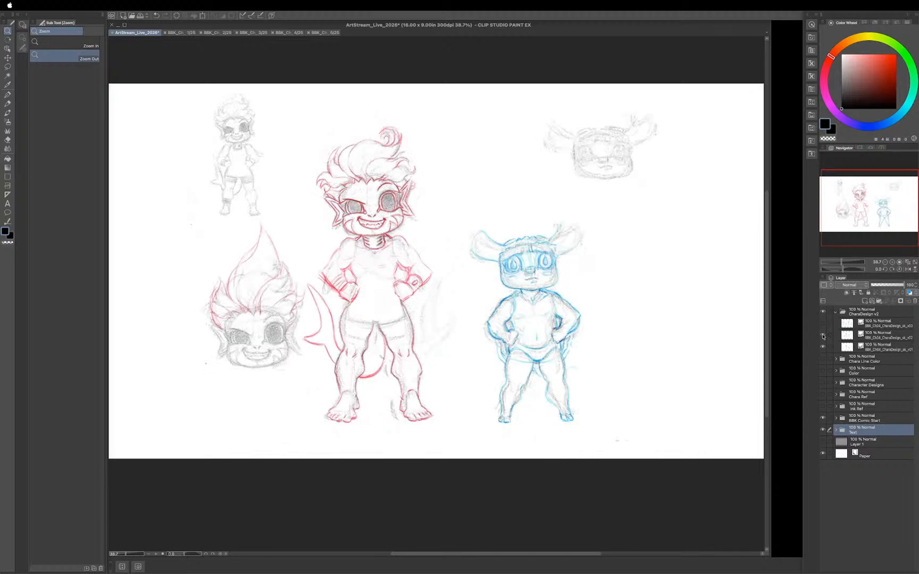
Turn on all three sketch layers in CharaDesign v2 and hide the whole folder.
click(823, 336)
click(822, 336)
click(822, 323)
click(822, 313)
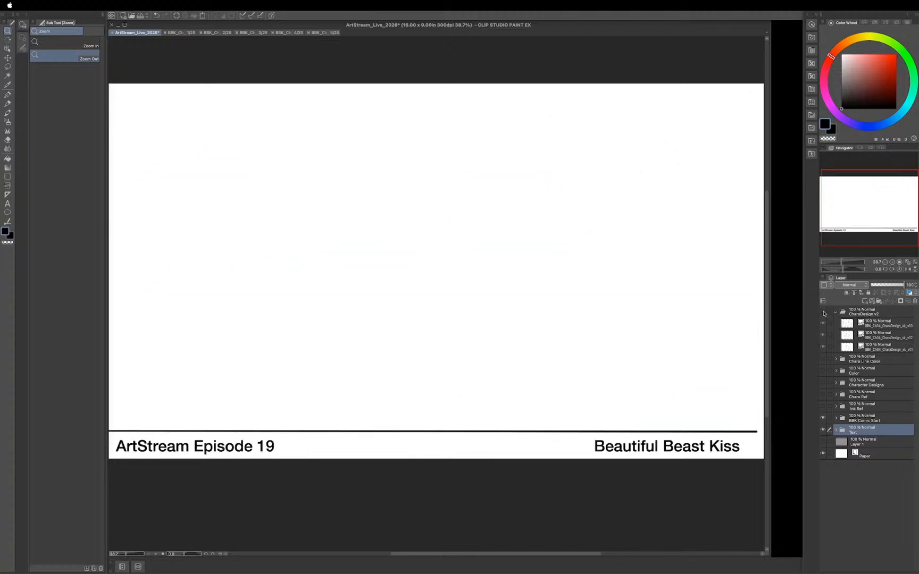
Switch to page 1 of the BBK_Ch_04_Comic document and collapse its Text folder, keeping the Early Holder folder expanded.
click(179, 33)
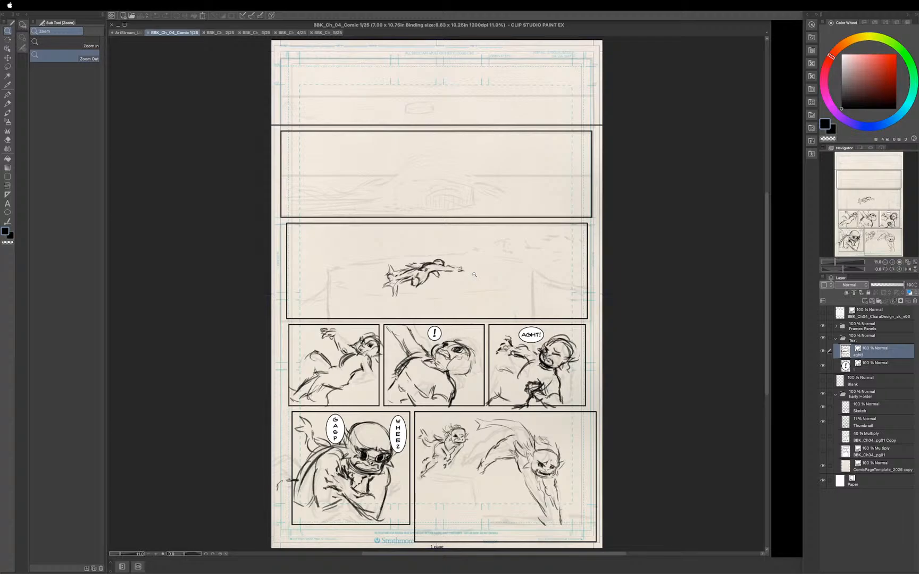
click(836, 339)
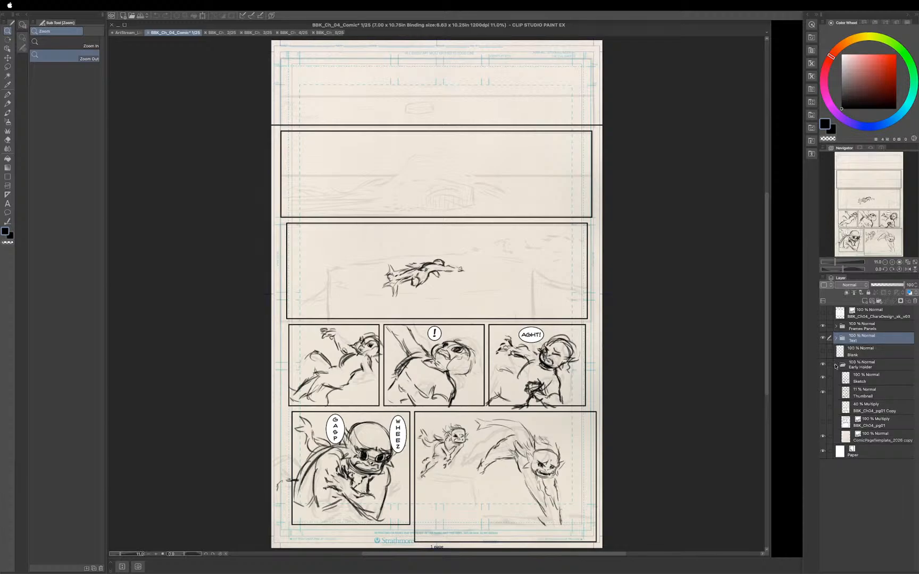
click(835, 365)
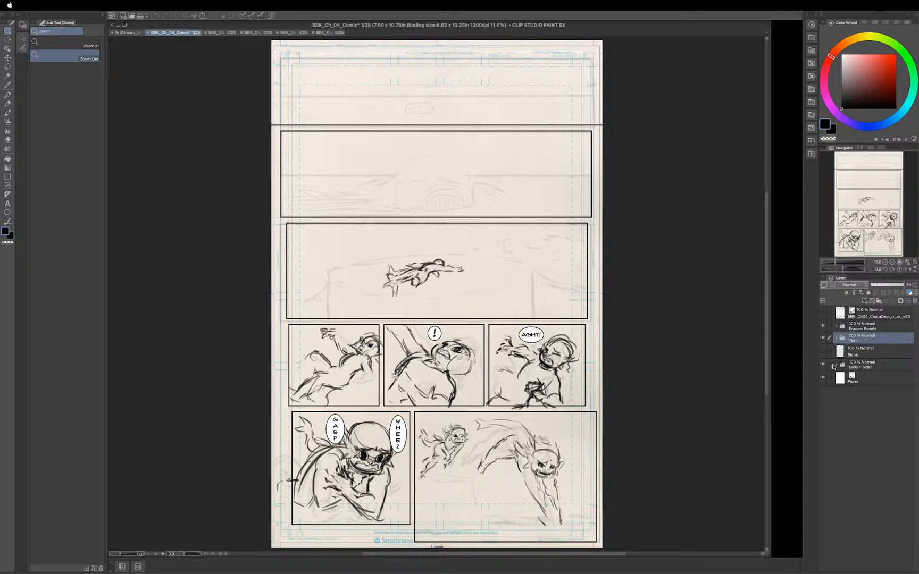
click(835, 366)
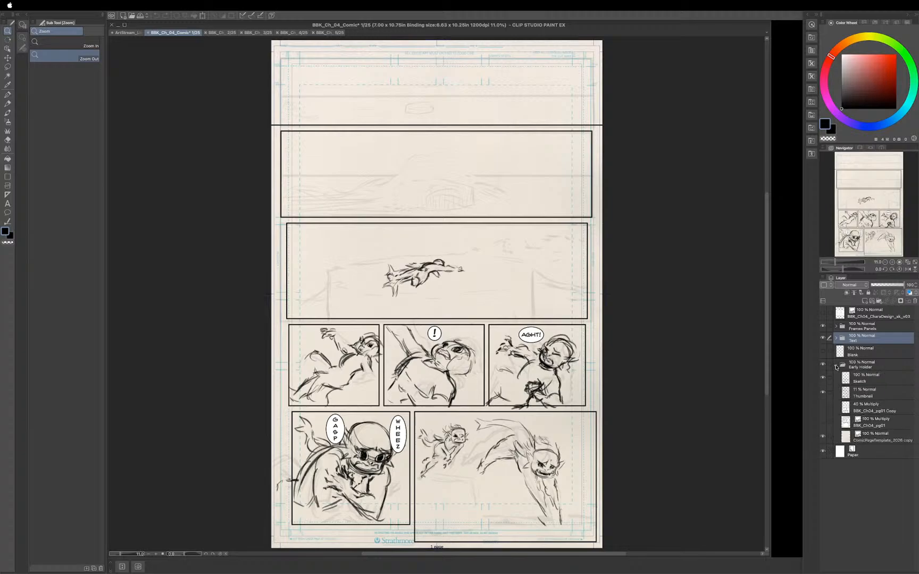
click(836, 365)
click(836, 366)
Hide the Sketch and Thumbnail layers and the Text and Frames Panels folders, with the comic page template layer selected.
click(823, 377)
click(822, 392)
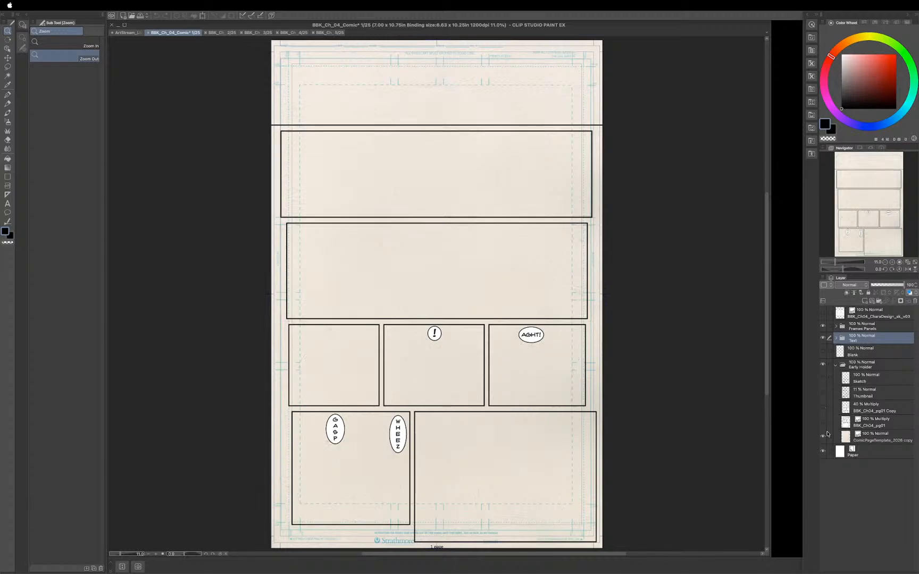
click(881, 443)
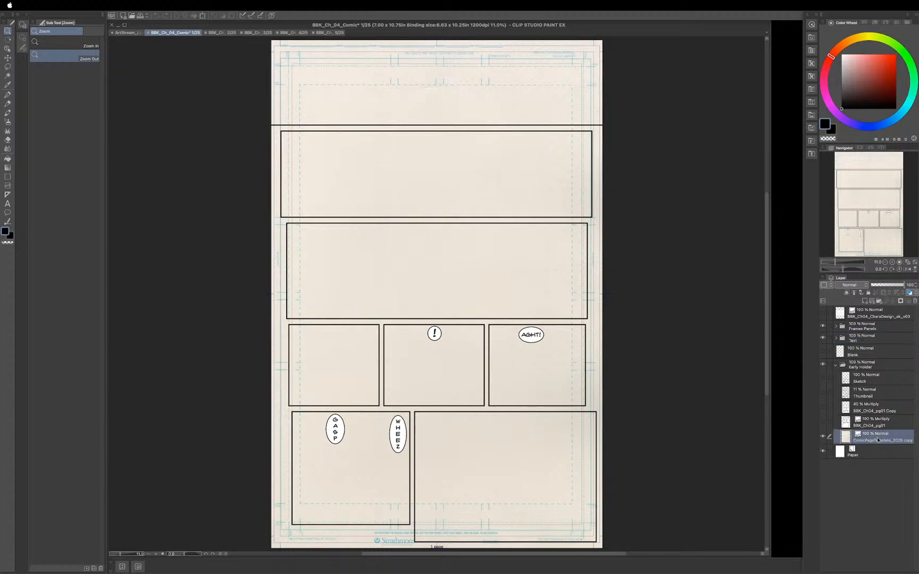
click(822, 338)
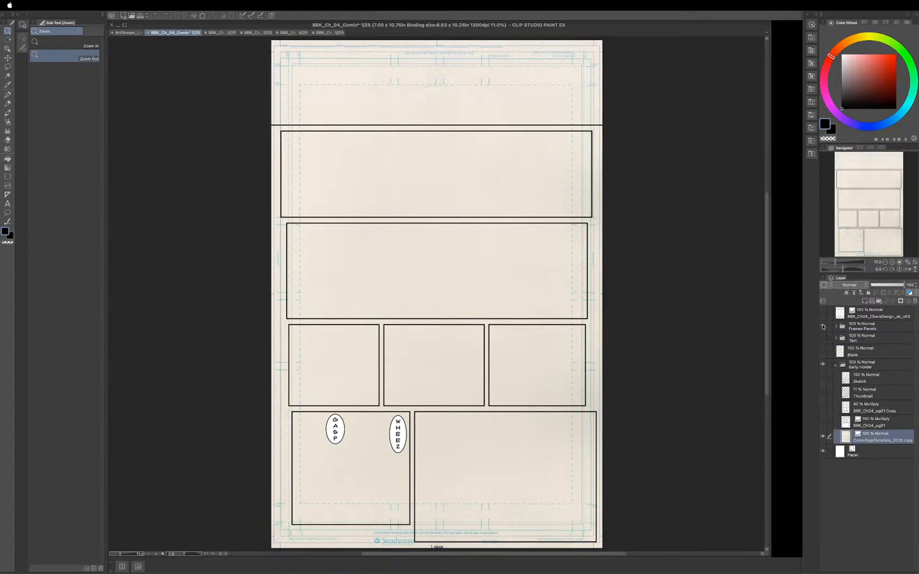
click(822, 327)
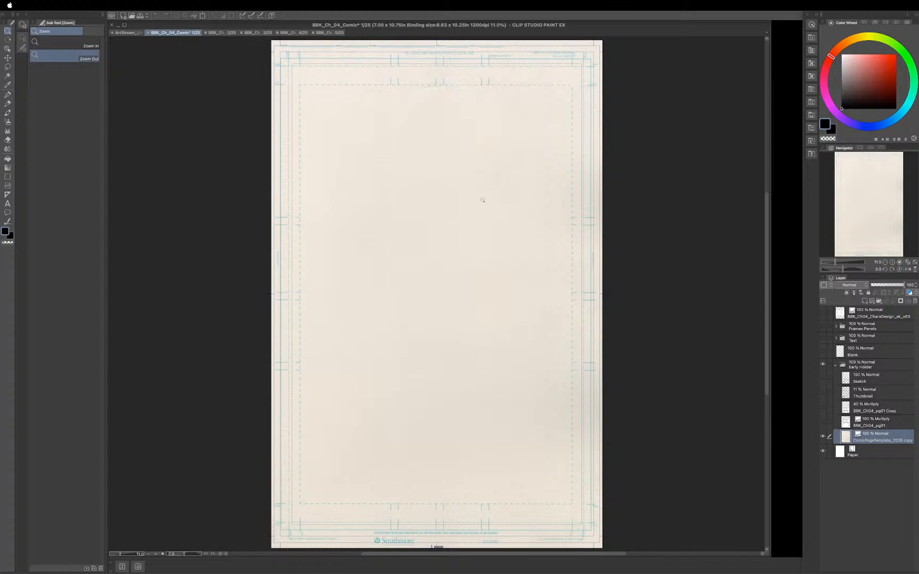
Examine the blank comic page template, including its header fields and the trim, bleed and live-area guides.
scroll(401, 162, up, 3)
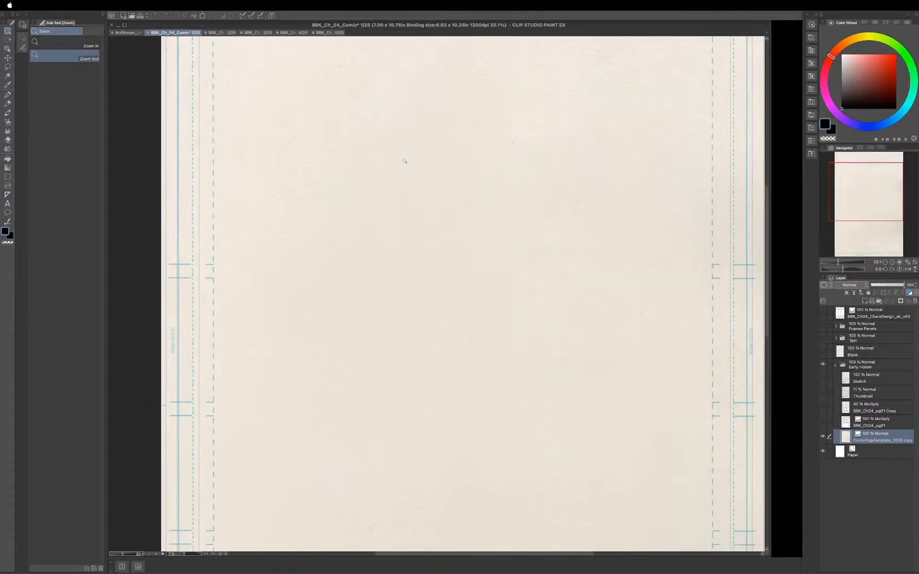
drag(429, 107, 408, 283)
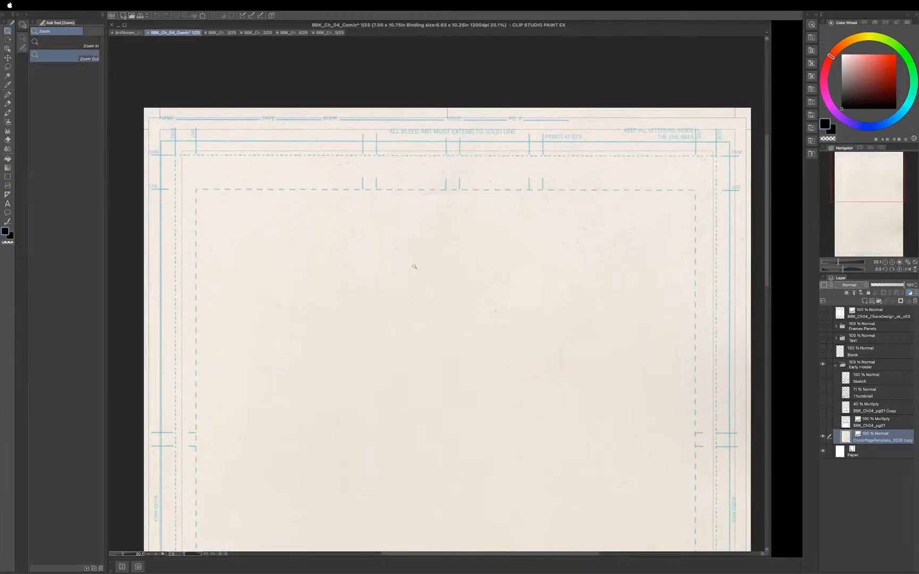
scroll(414, 265, up, 1)
drag(347, 239, 407, 289)
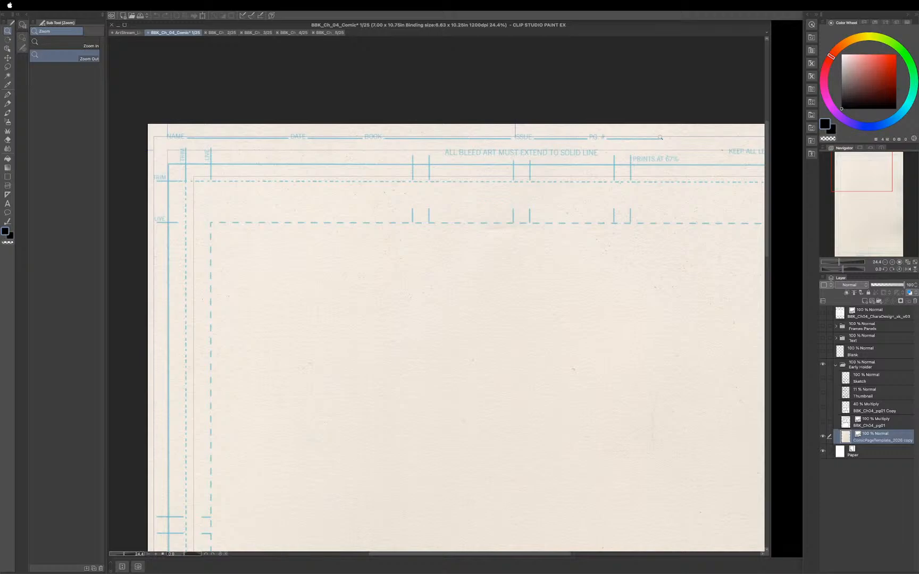
scroll(660, 330, down, 3)
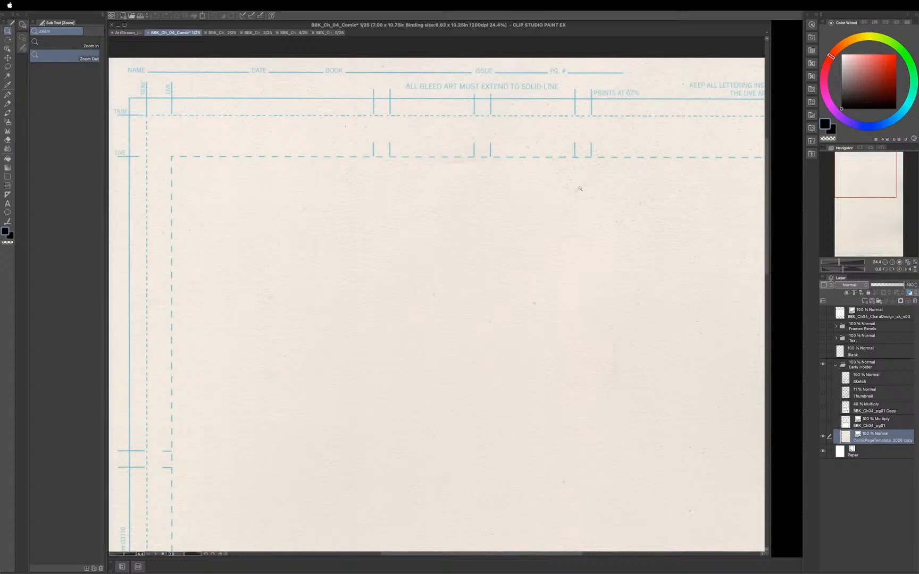
click(499, 291)
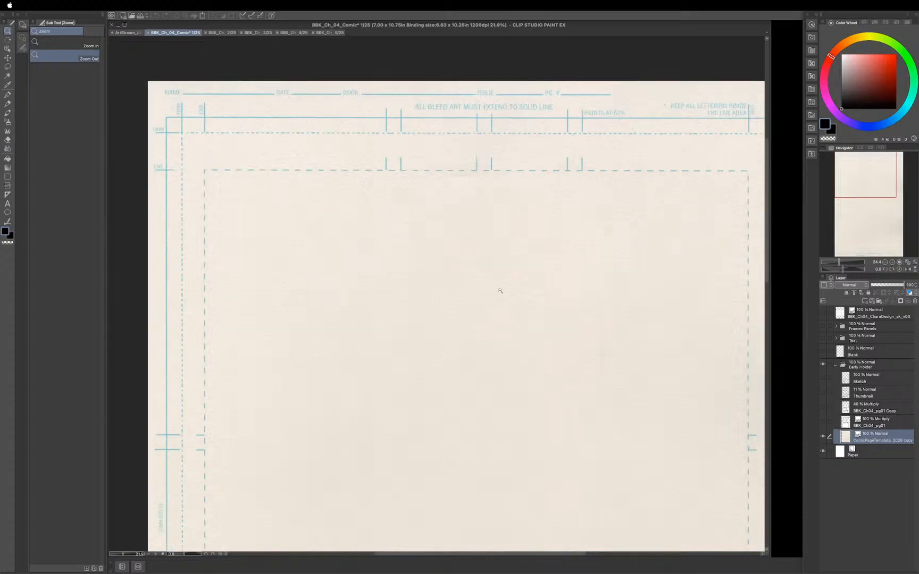
click(500, 291)
drag(557, 382, 517, 306)
click(568, 230)
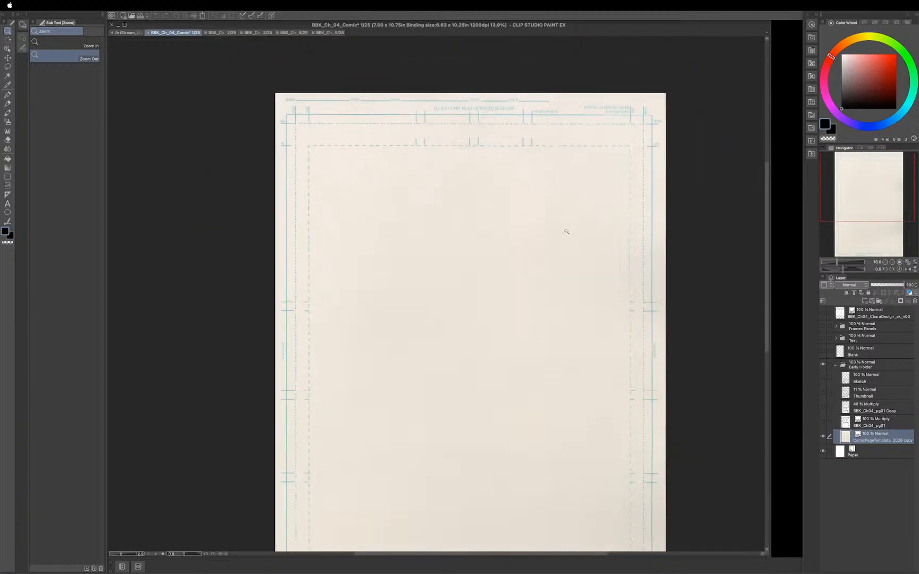
drag(503, 305, 492, 301)
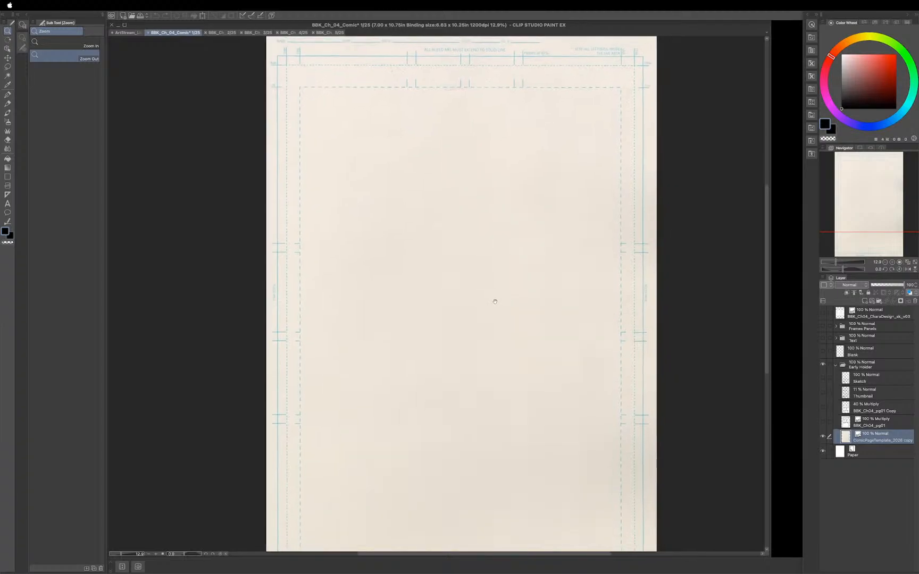
alt+click(502, 302)
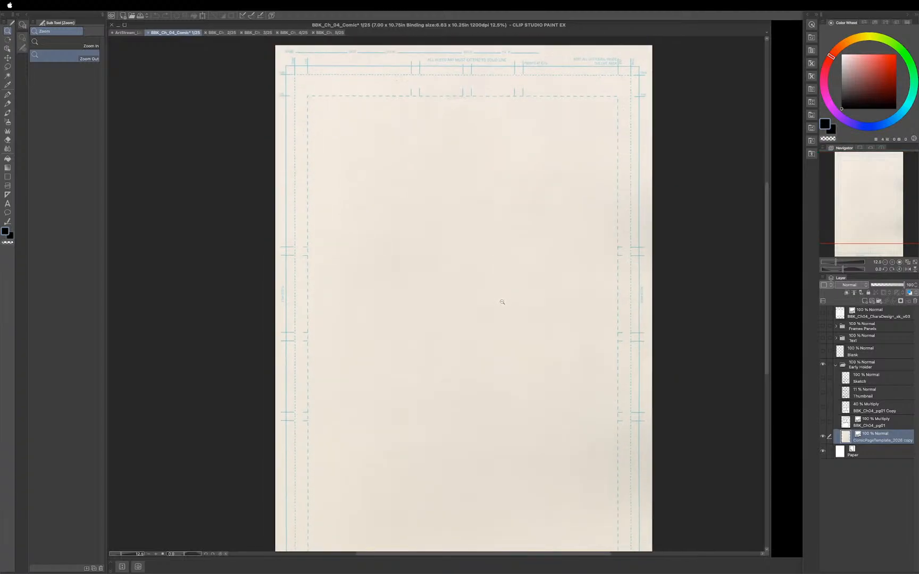
alt+click(502, 302)
scroll(495, 318, down, 3)
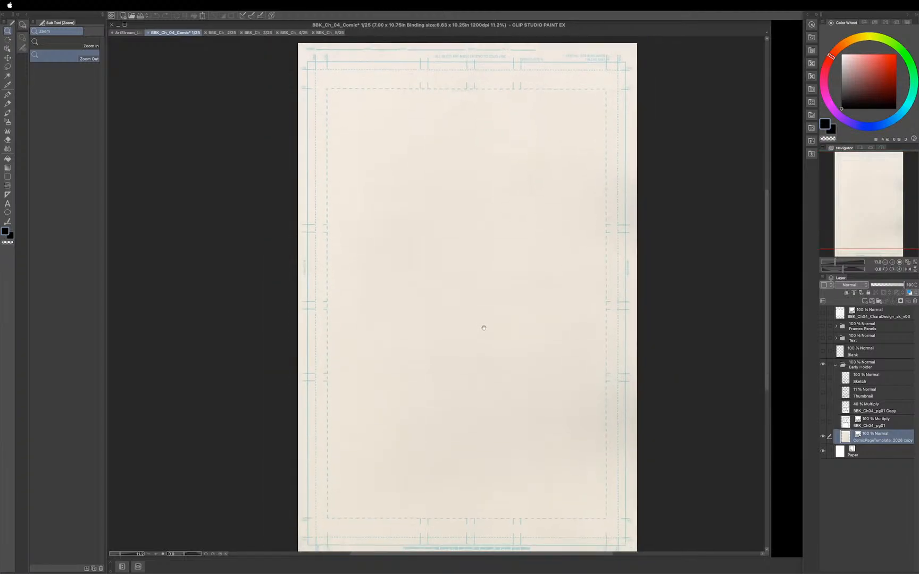
drag(483, 318, 484, 319)
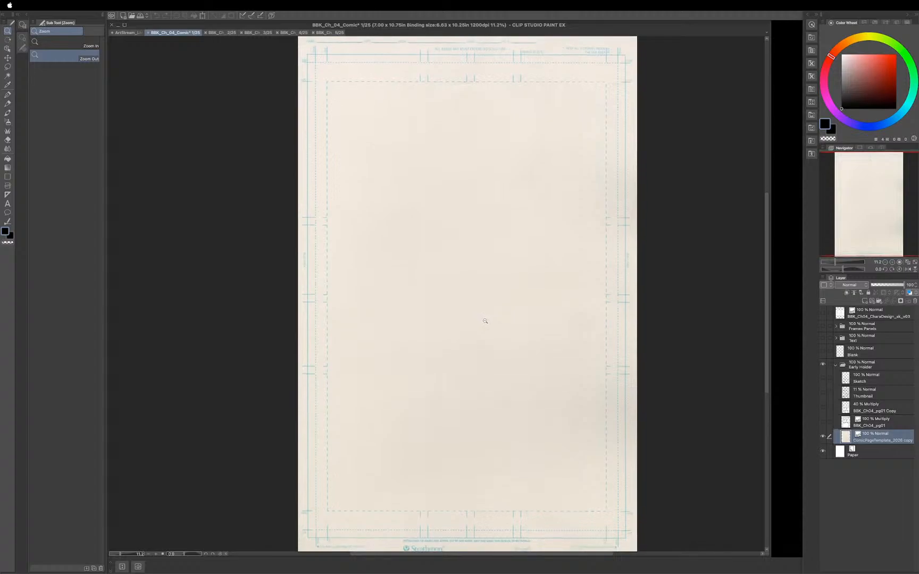
Show the BBK_Ch04_pg01 scan with its repositioned copy on the template, and hide the original to view the copy alone.
alt+click(486, 321)
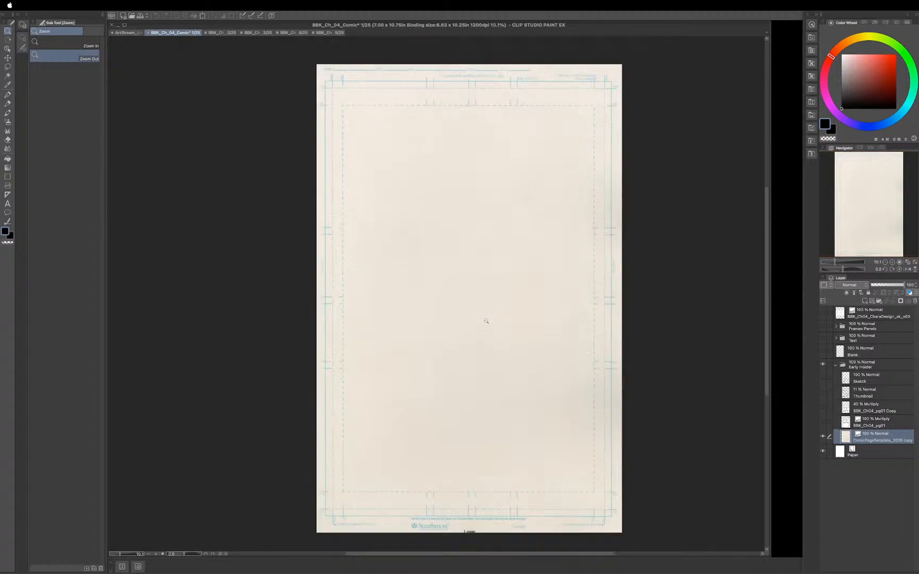
click(485, 321)
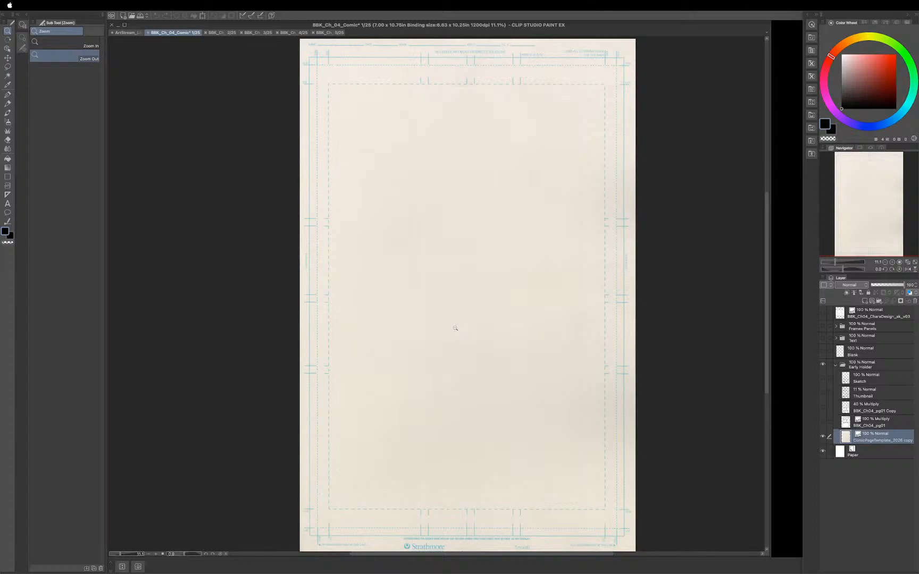
click(822, 423)
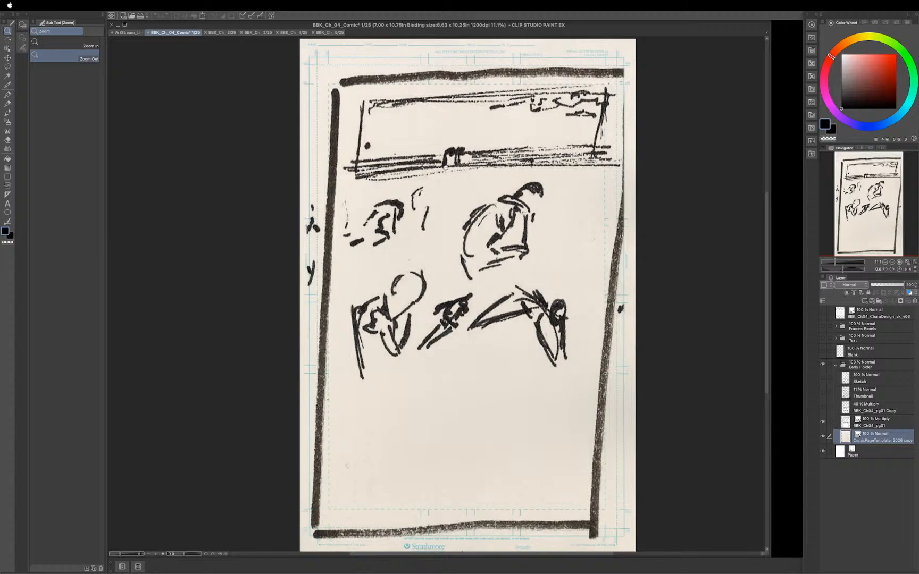
click(823, 407)
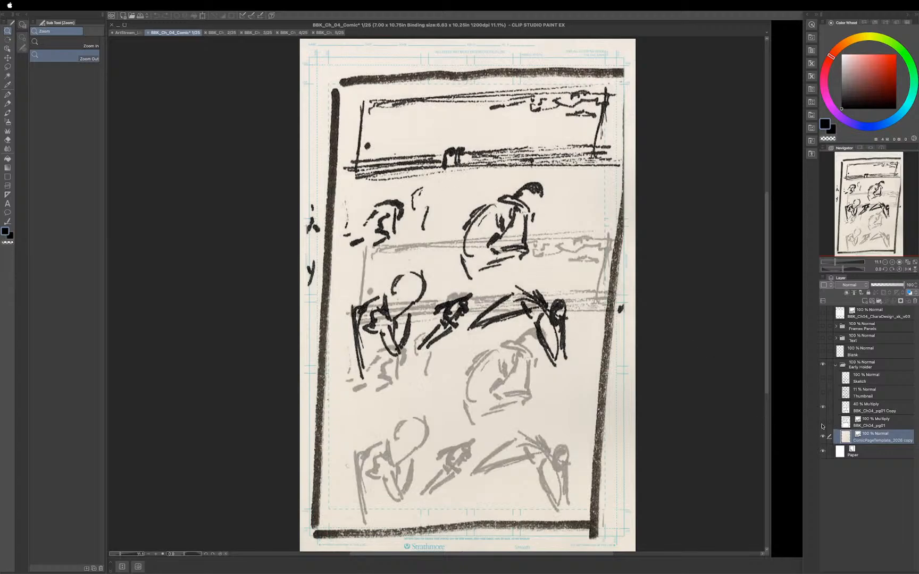
click(822, 421)
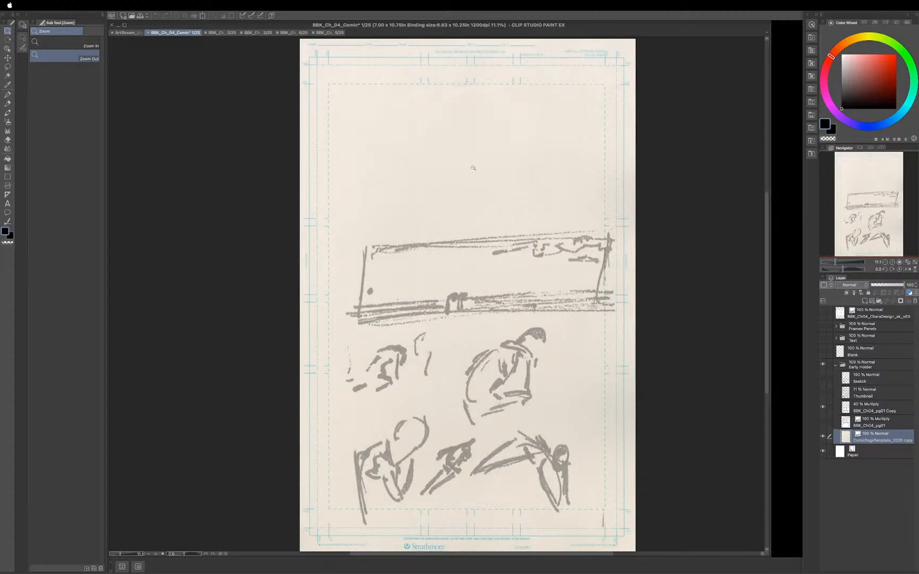
Show the Thumbnail layer at 100% opacity in place of the BBK_Ch04_pg01 Copy layer, and compare it against that copy.
click(865, 411)
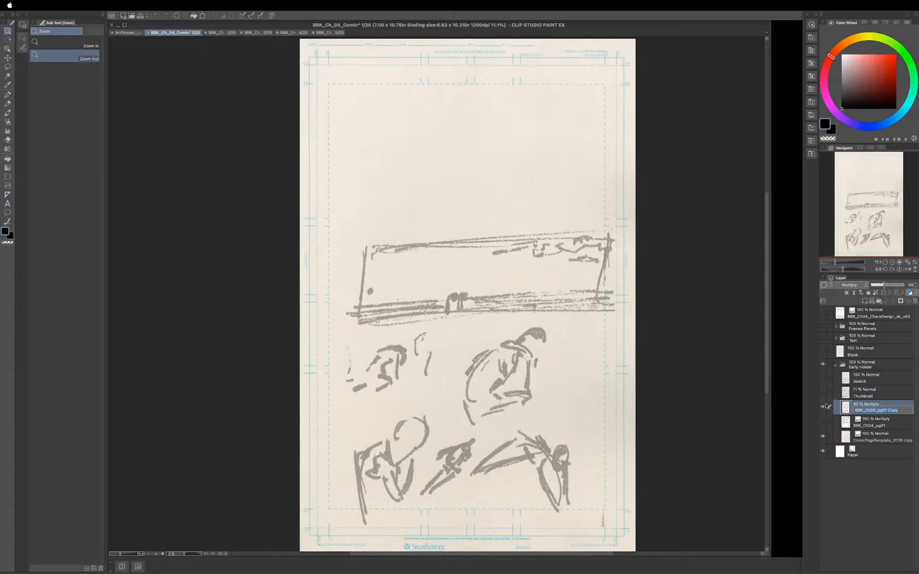
key(Return)
click(822, 393)
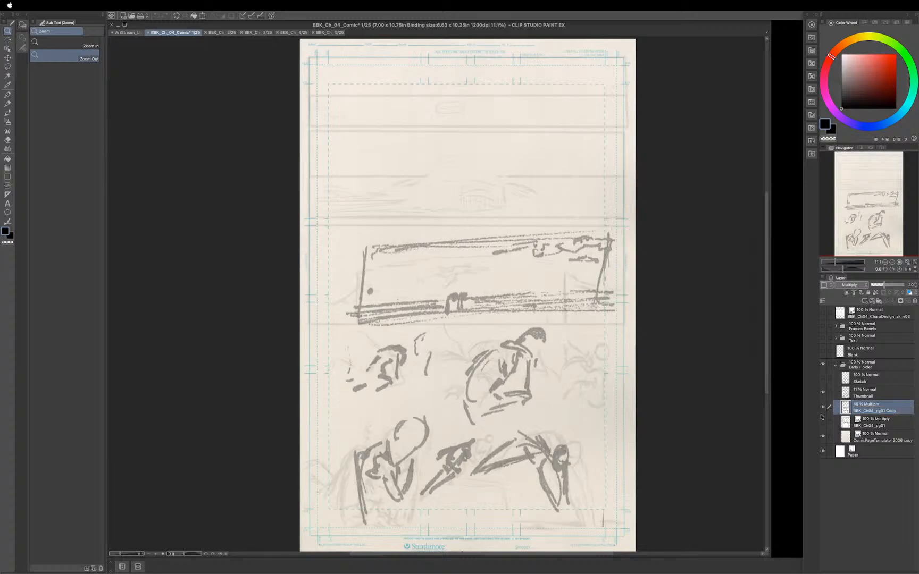
click(823, 407)
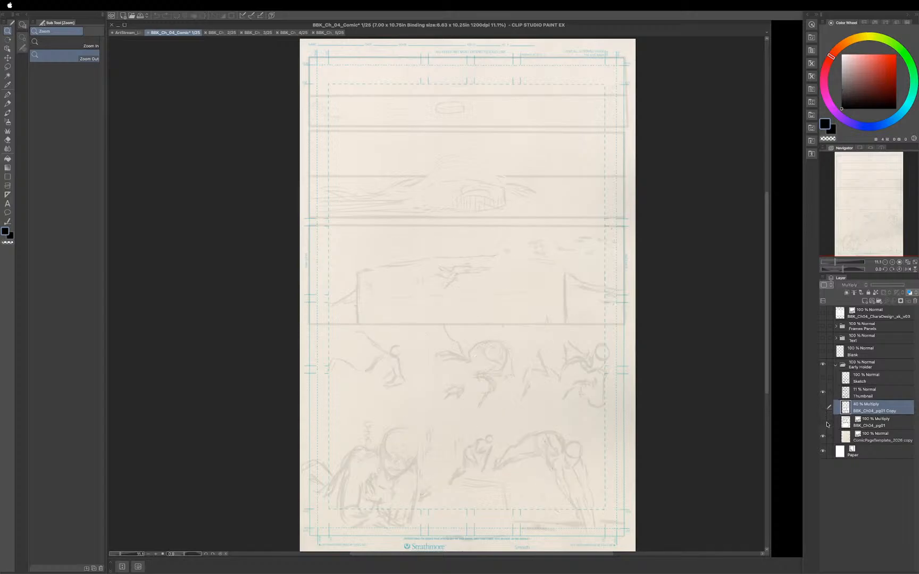
click(866, 396)
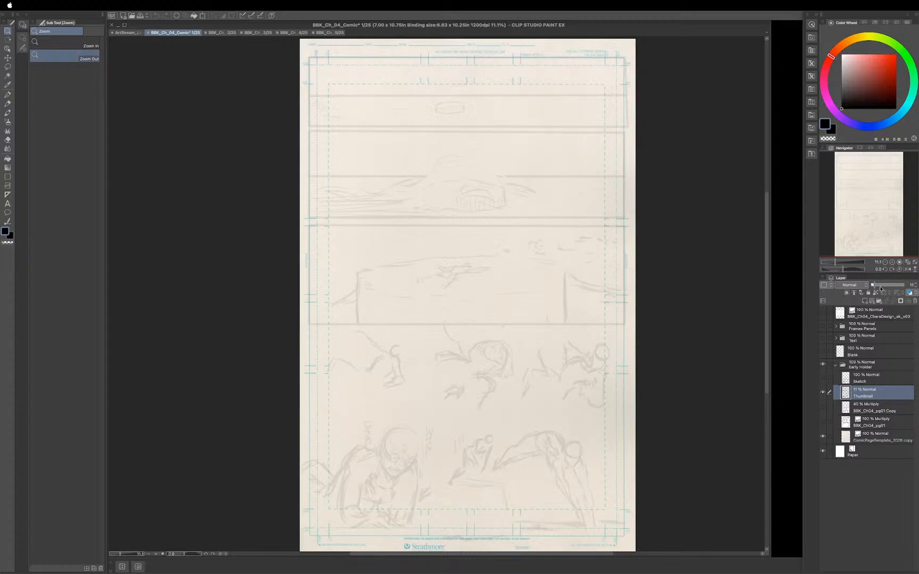
drag(873, 287, 916, 287)
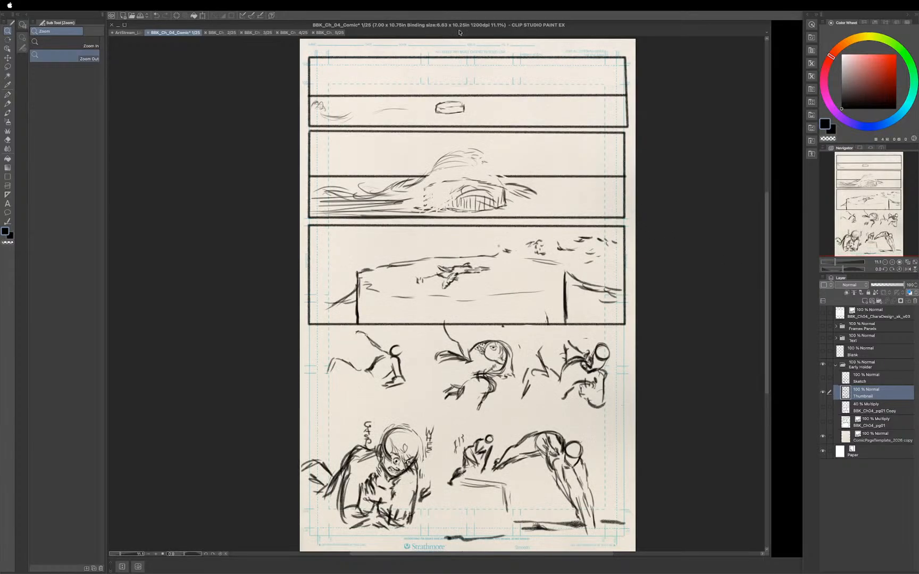
click(823, 408)
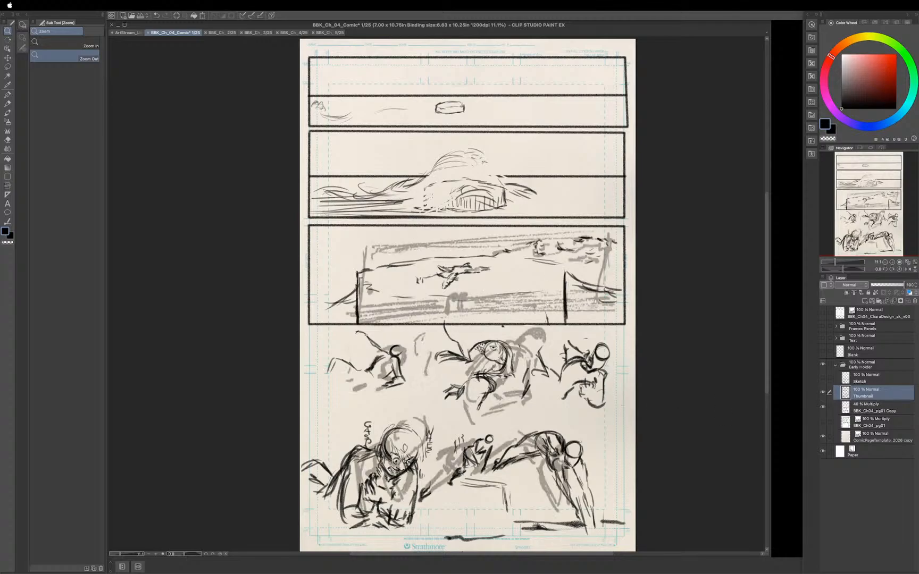
click(822, 408)
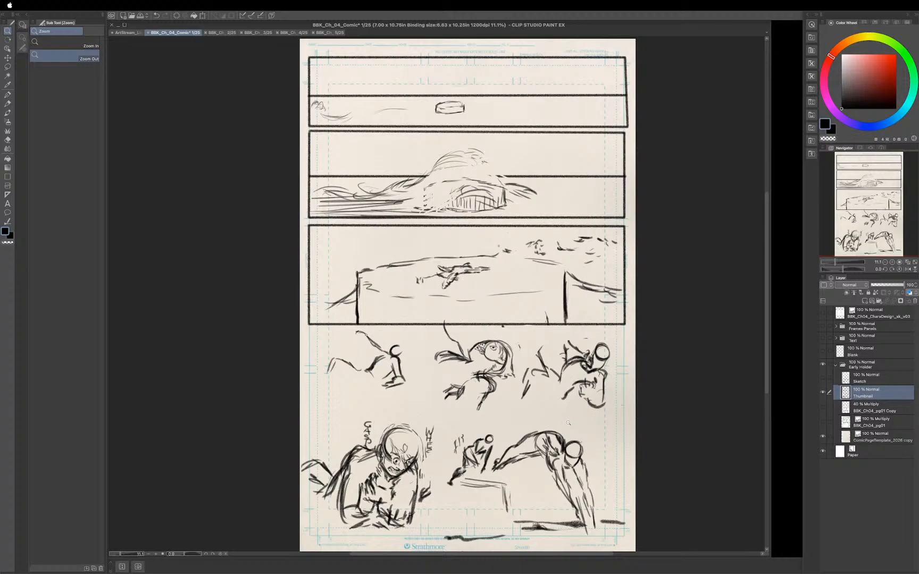
Turn on the Sketch layer, compare it with the Thumbnail layer by toggling both, and lower the Thumbnail opacity to 13%.
click(823, 379)
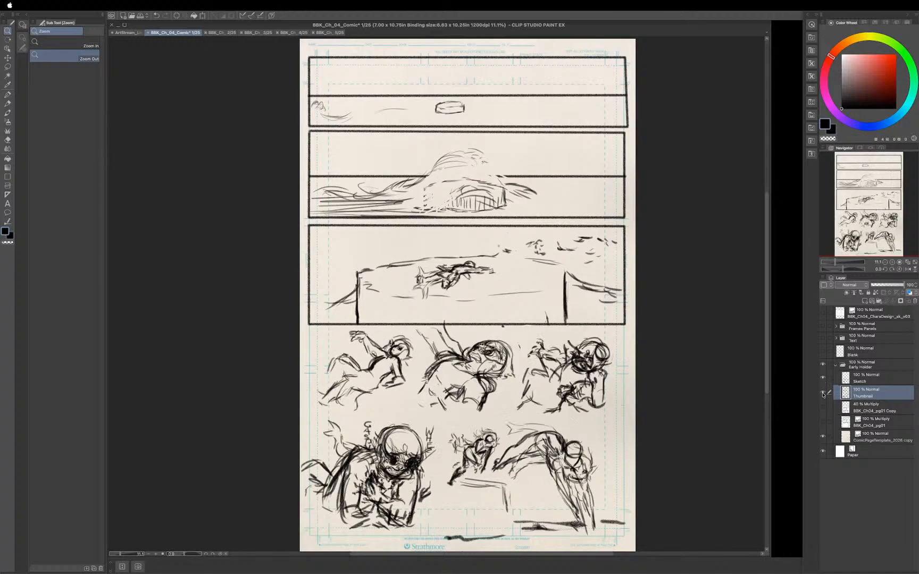
click(823, 379)
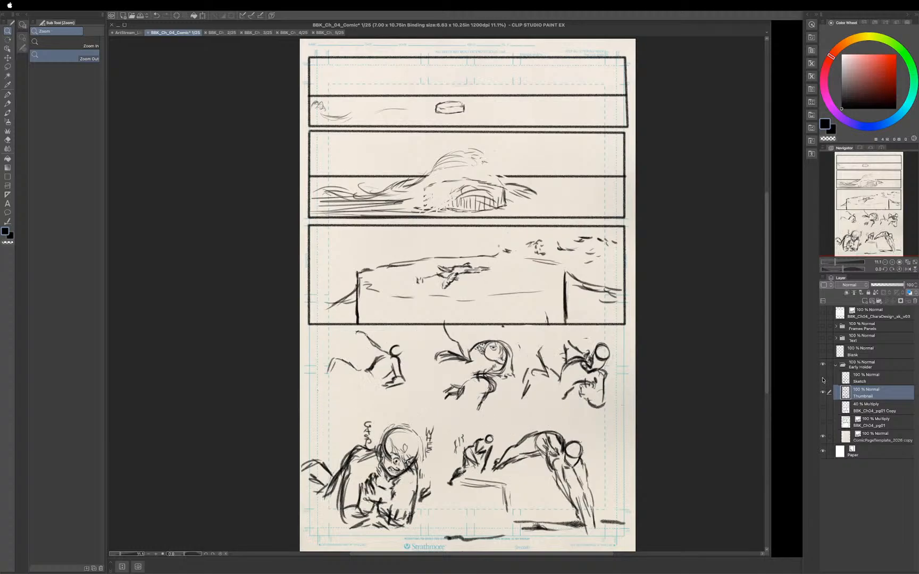
click(822, 378)
click(822, 379)
click(822, 378)
click(822, 393)
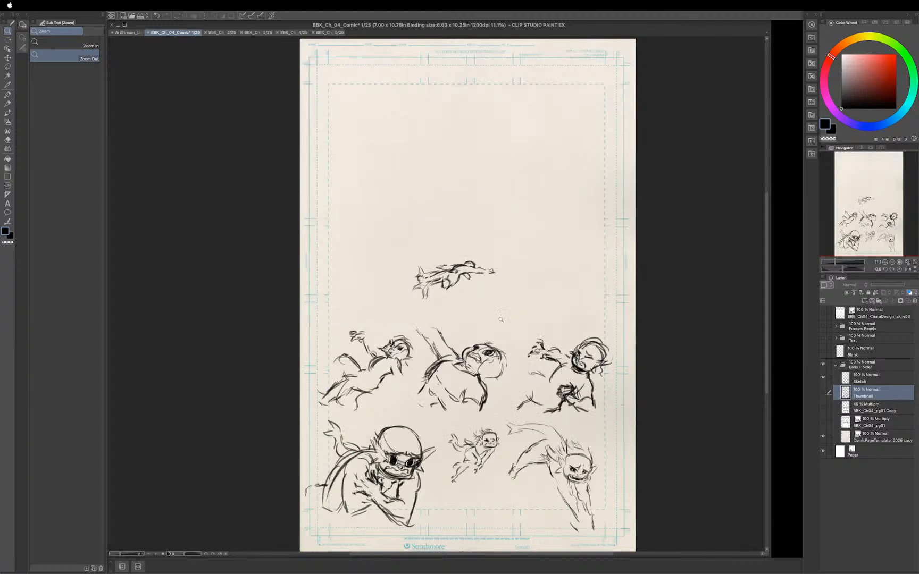
click(823, 393)
click(823, 393)
click(823, 393)
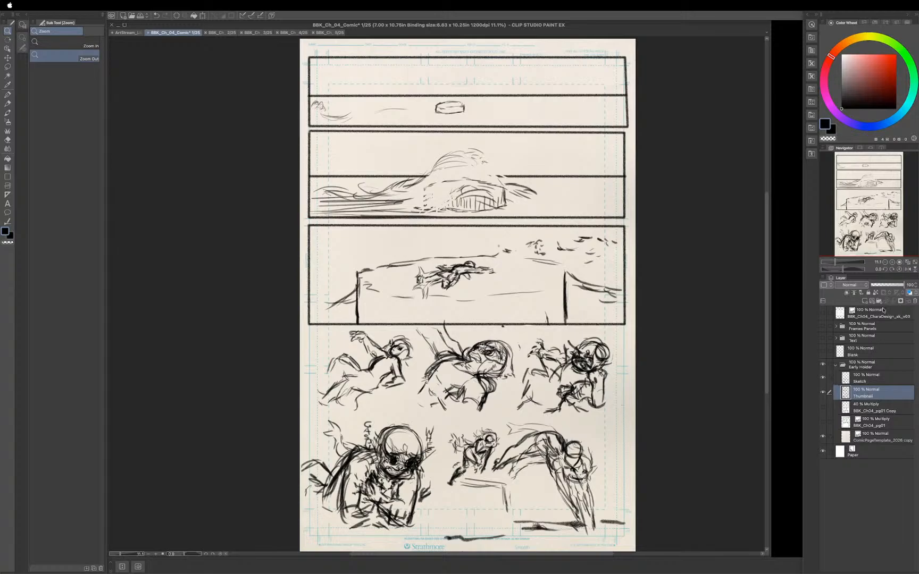
drag(902, 286, 874, 288)
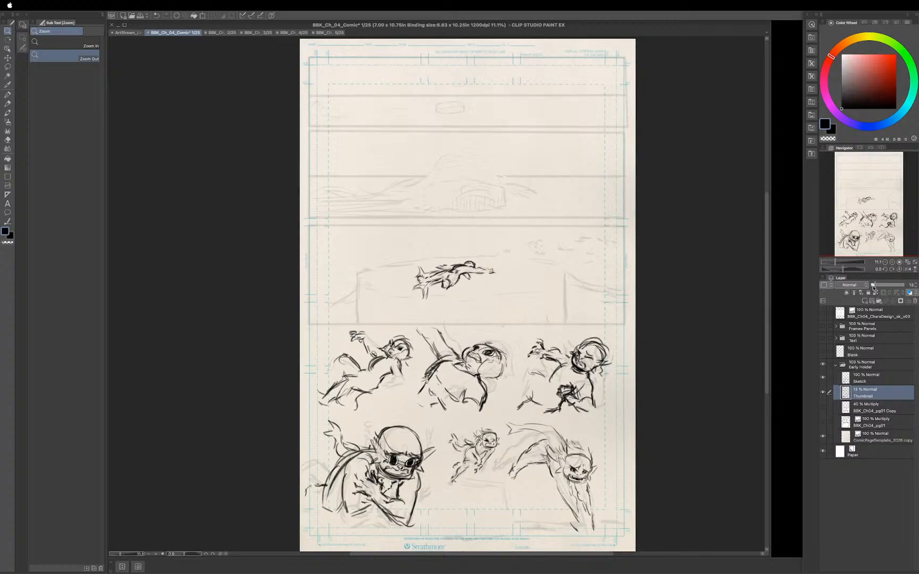
Show the Frames Panels and Text folders on page 1 and save the page.
click(822, 327)
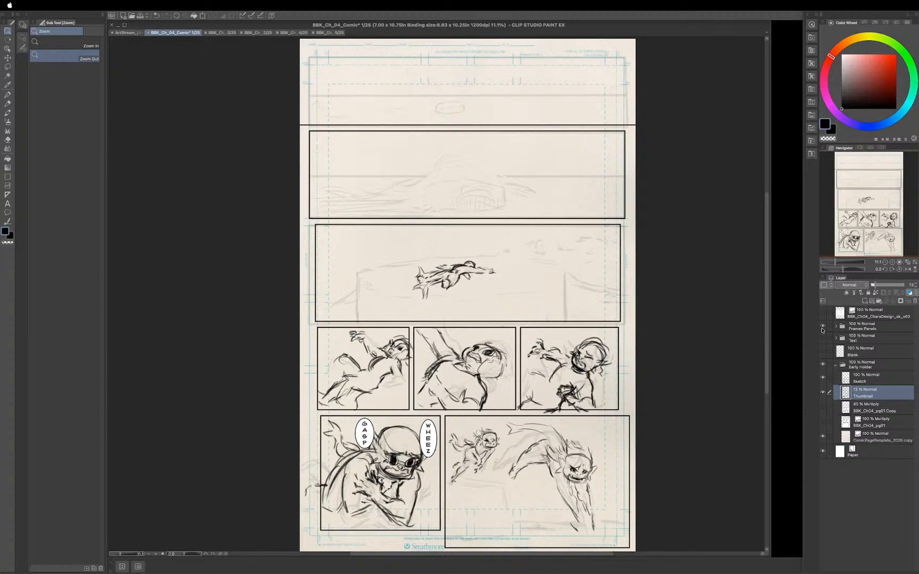
click(822, 339)
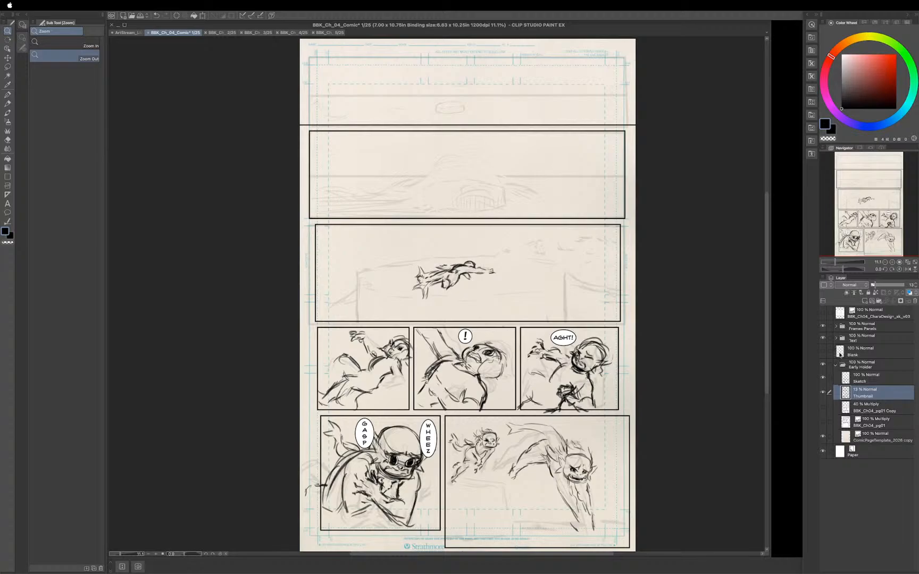
key(super+s)
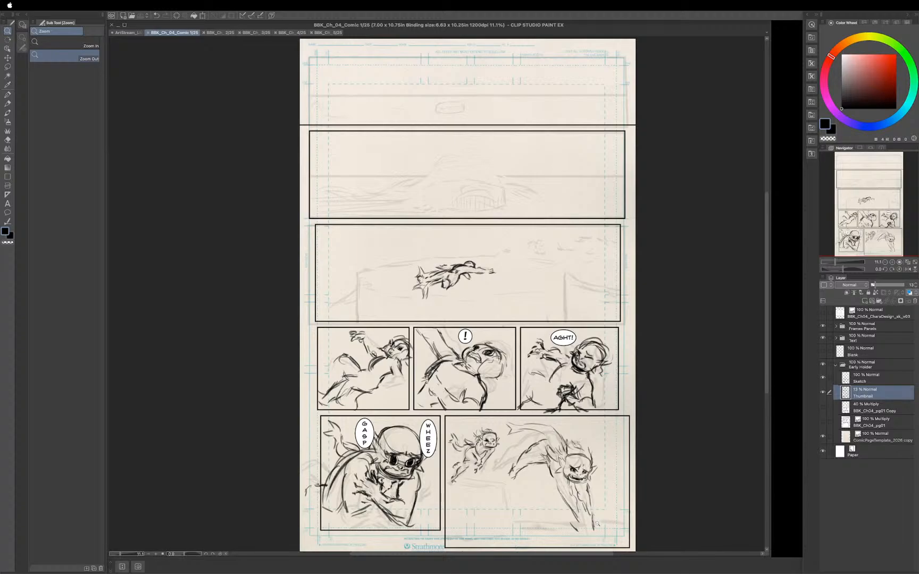
Examine comic pages 2, 3, 4 and 5 one after another, viewing their panels, sketches and dialogue.
click(219, 33)
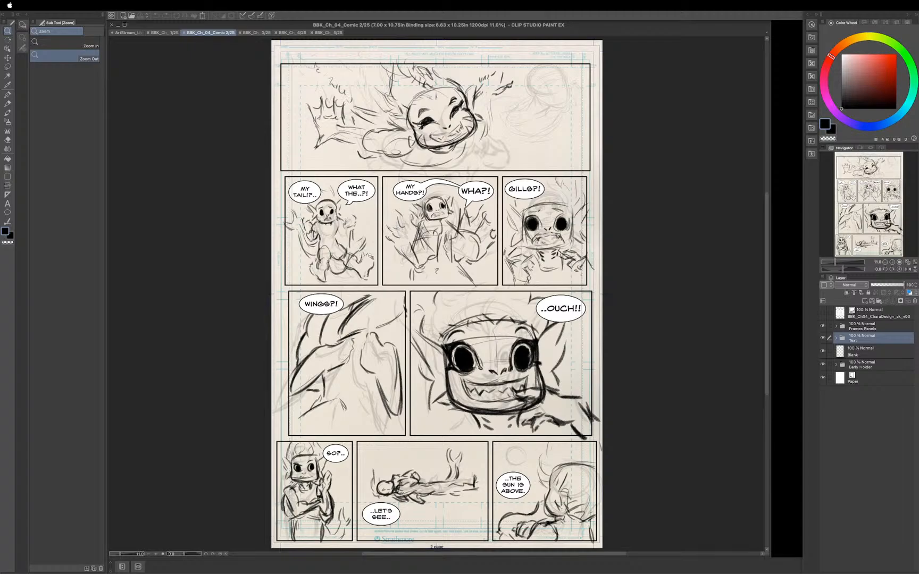
click(479, 243)
scroll(454, 292, up, 6)
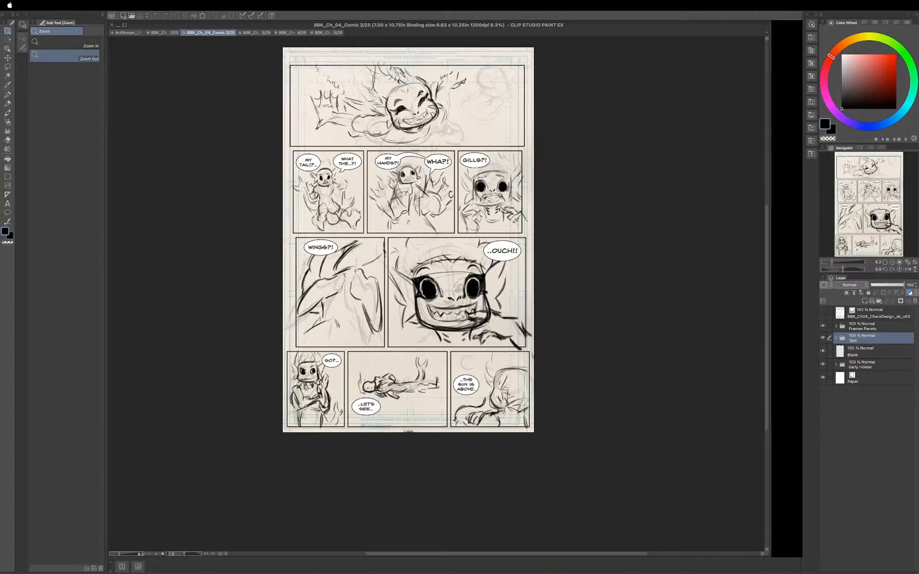
drag(454, 184, 528, 250)
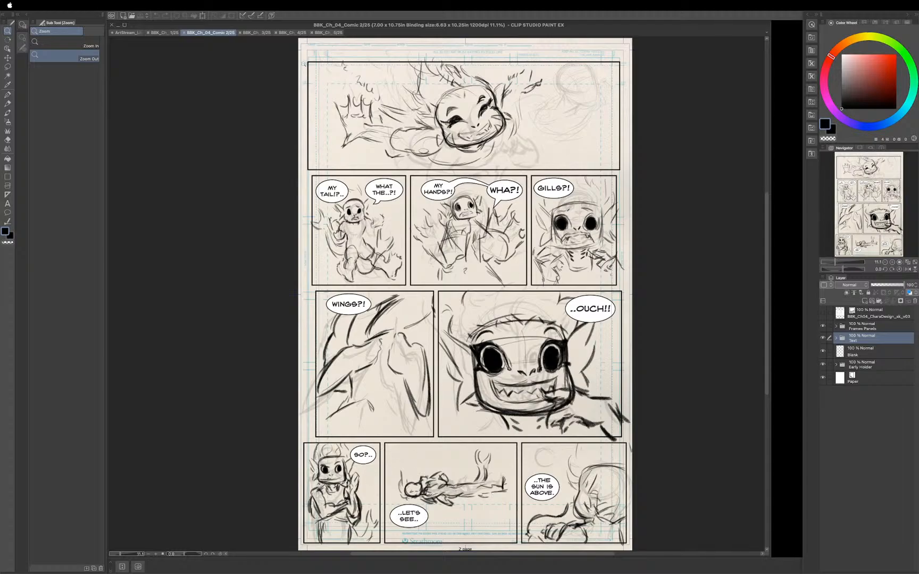
click(261, 33)
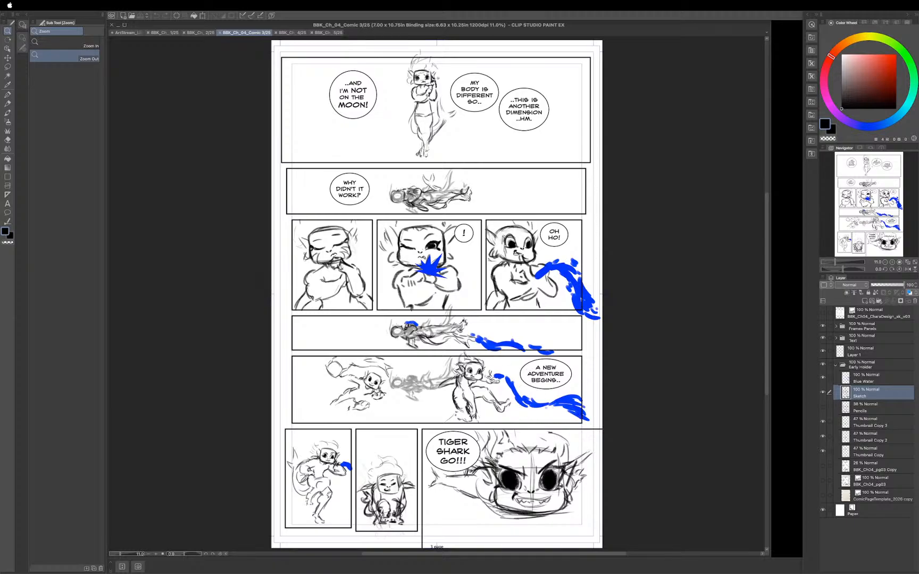
click(292, 33)
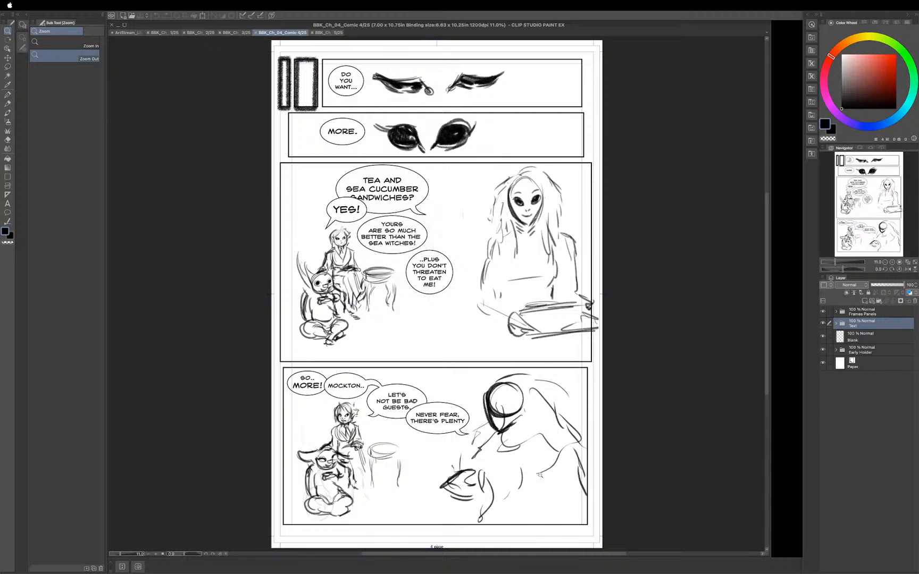
click(331, 33)
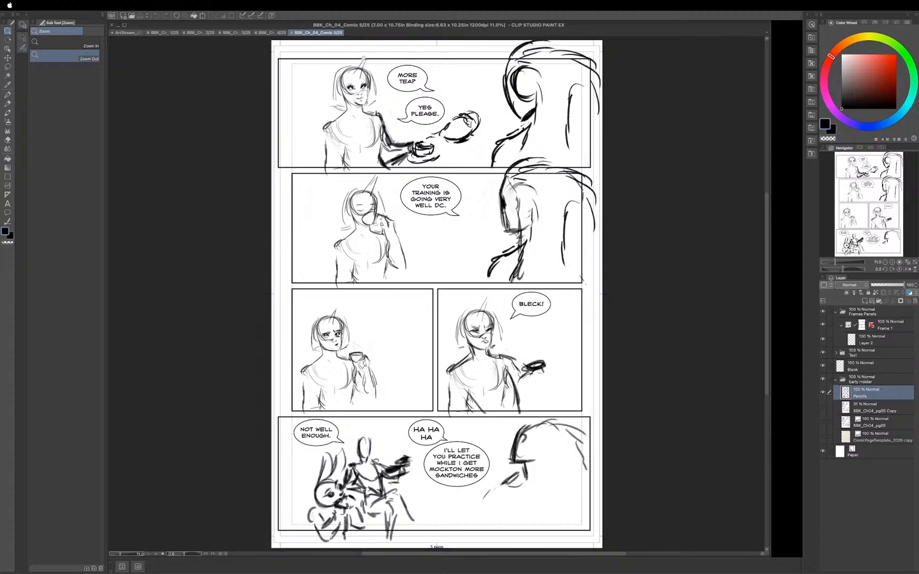
Close comic pages 1 to 5 and show the CharaDesign v2 folder in the ArtStream Live document.
click(149, 33)
click(149, 33)
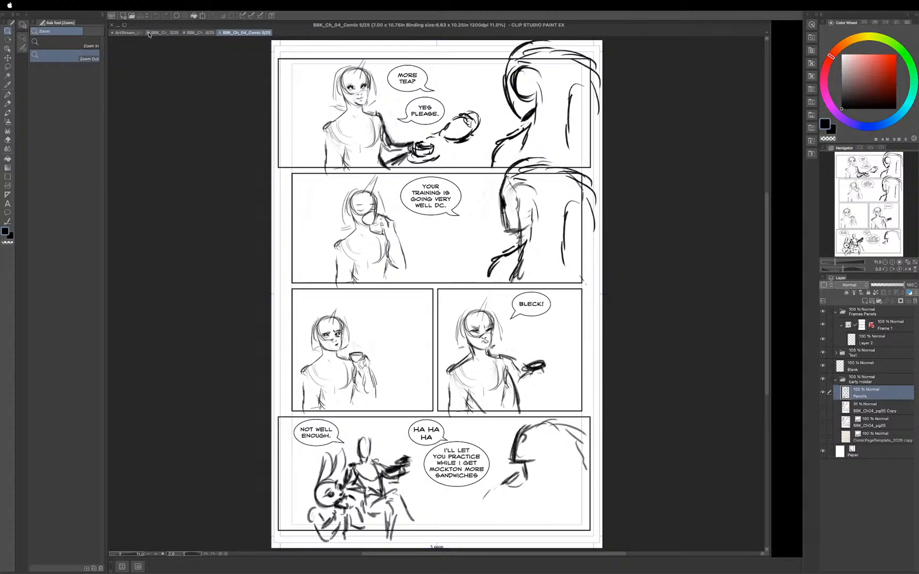
click(148, 33)
click(148, 34)
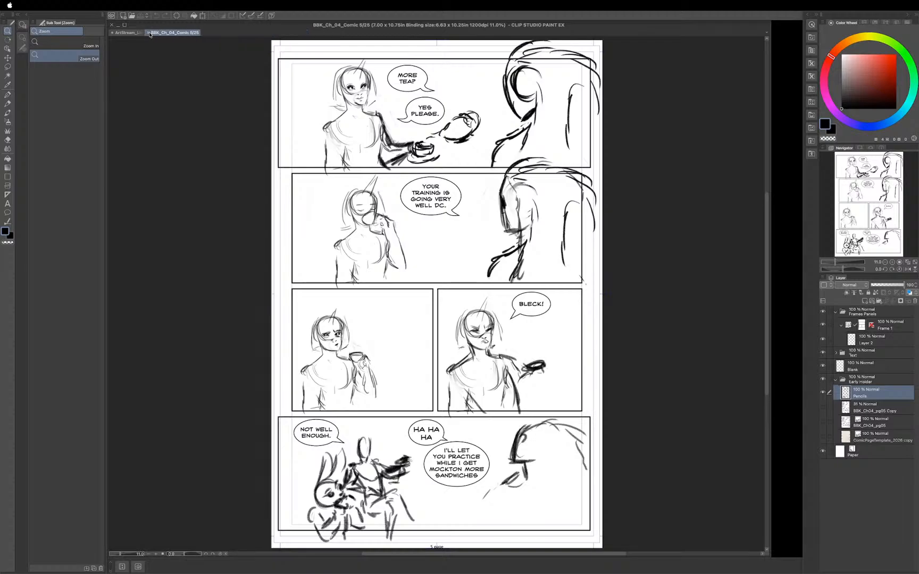
click(149, 34)
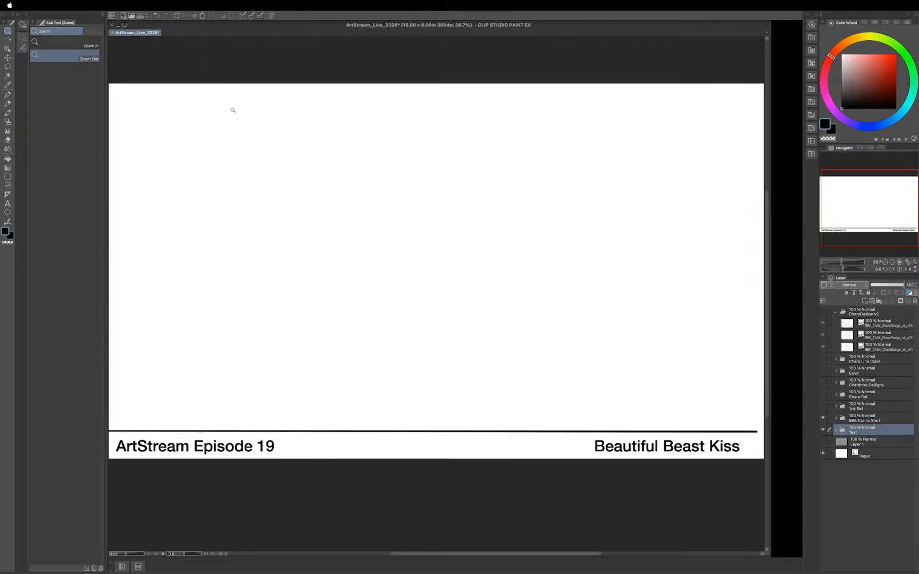
click(823, 312)
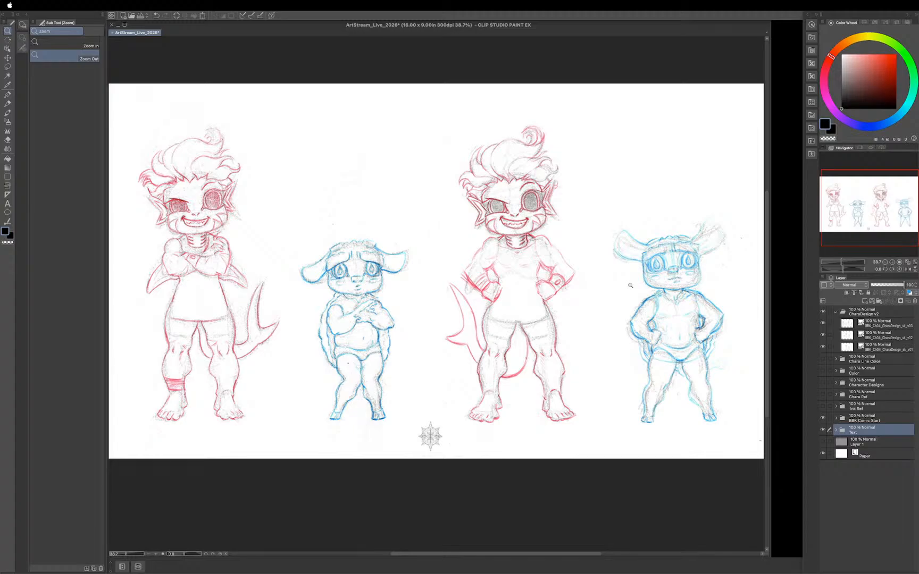
Open page0005.clip through page0010.clip from the BBK_Ch_04_Comic folder and switch to page 5.
key(super+o)
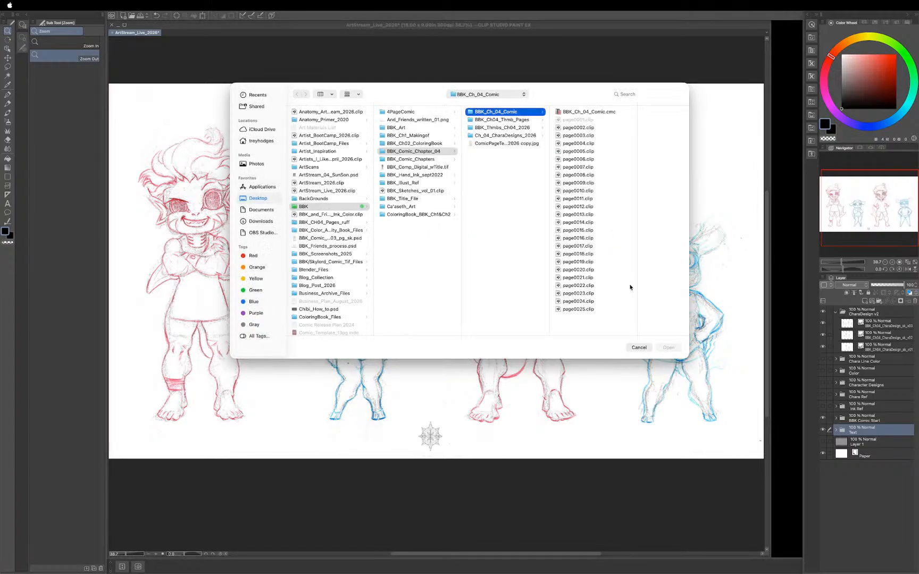
click(572, 153)
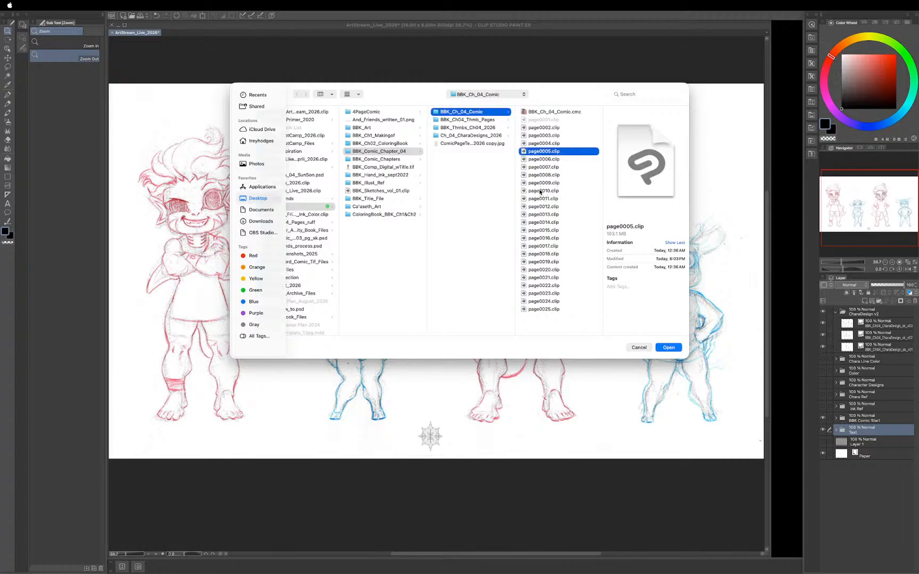
shift+click(540, 191)
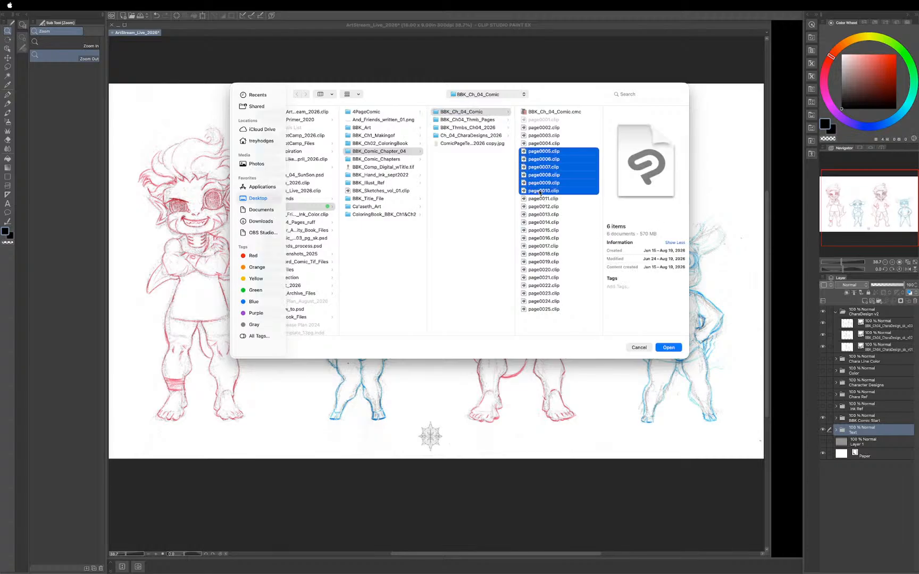
click(673, 348)
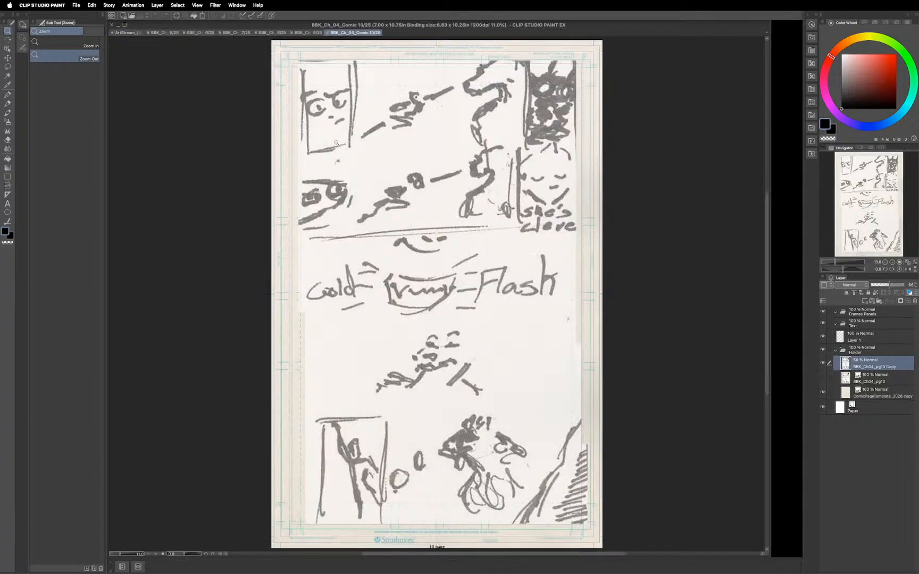
click(164, 32)
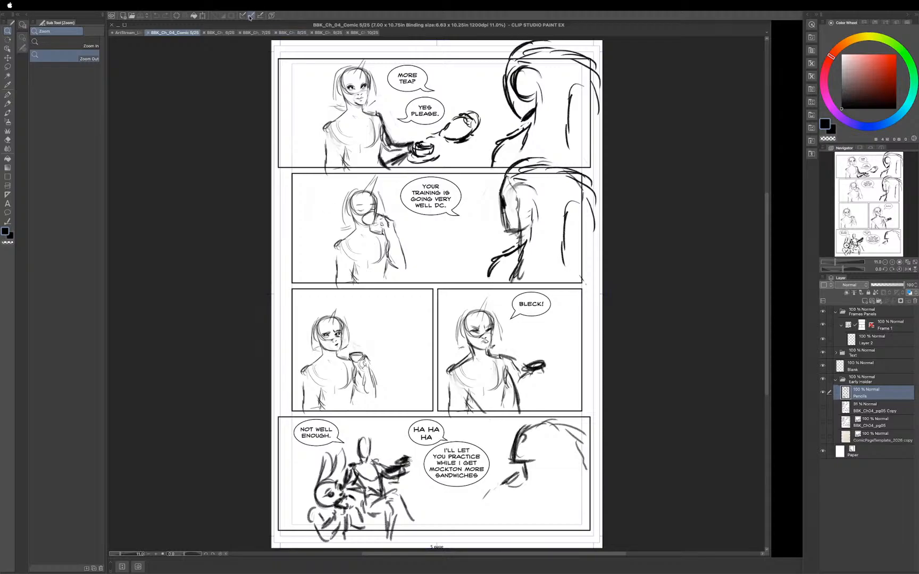
Examine comic pages 6 through 10 one after another, viewing their rough sketches and dialogue.
click(223, 33)
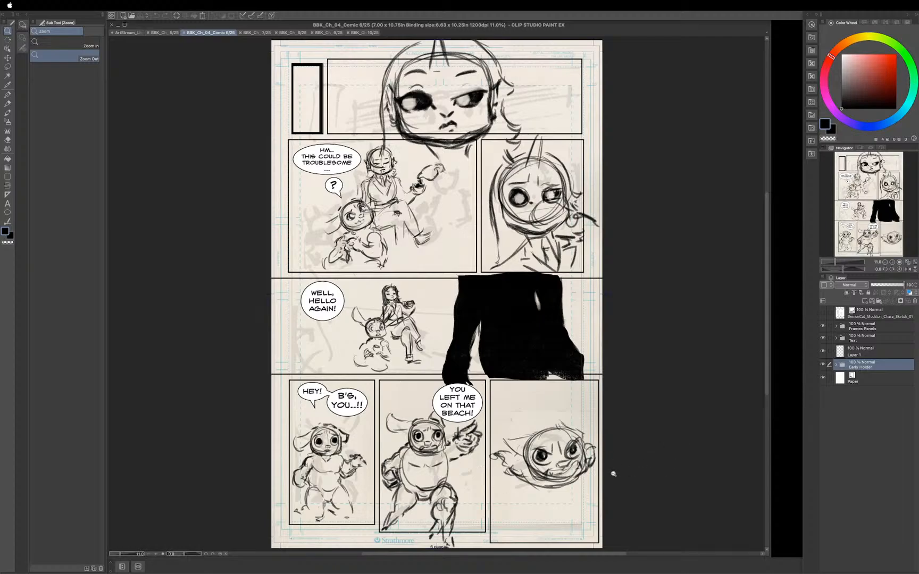
click(255, 32)
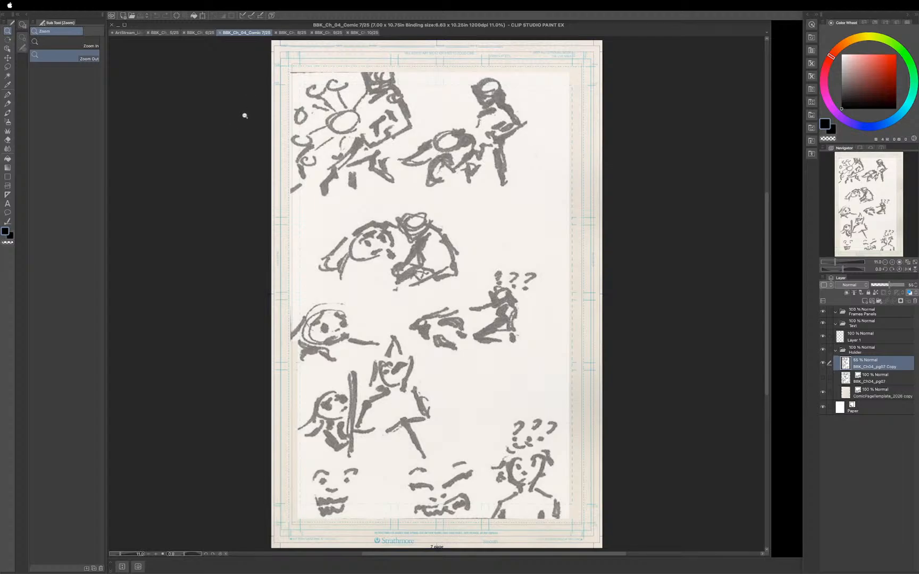
click(203, 33)
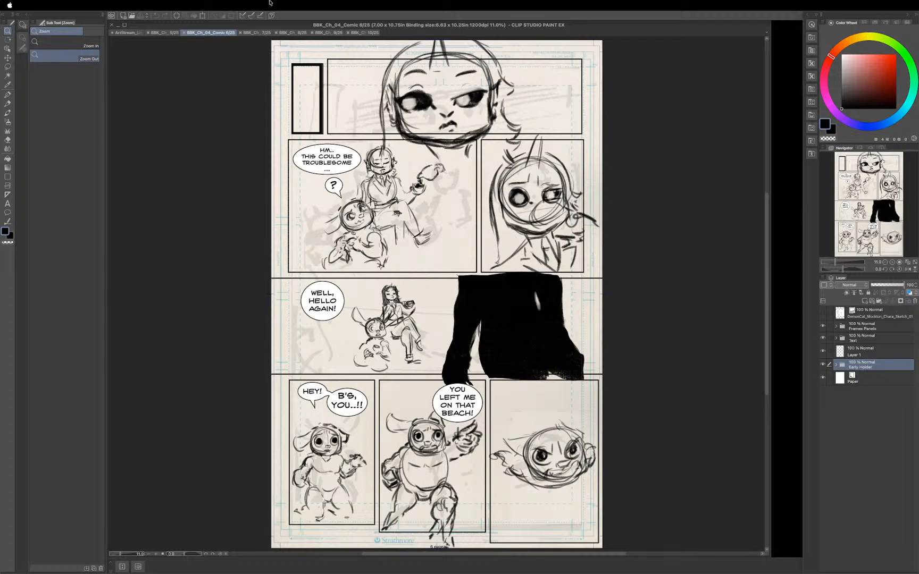
click(256, 34)
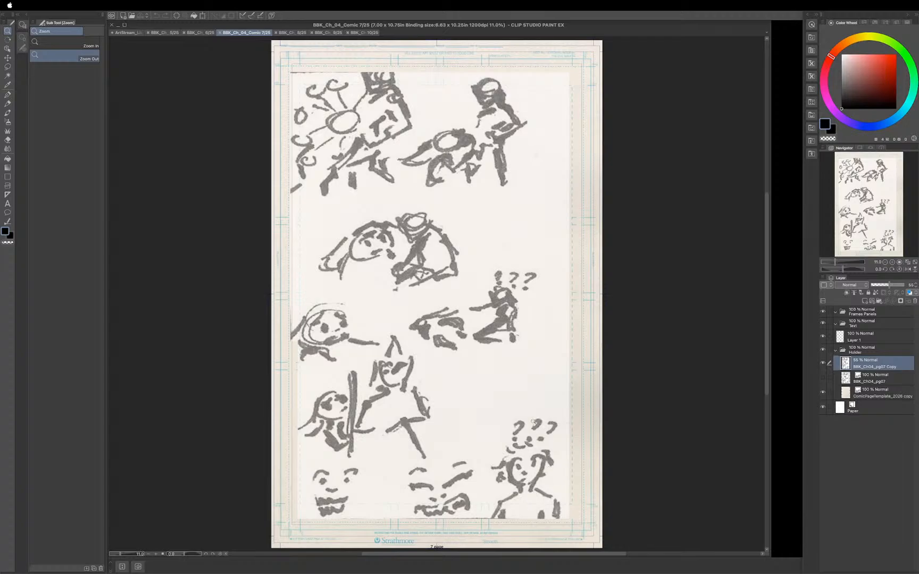
click(297, 33)
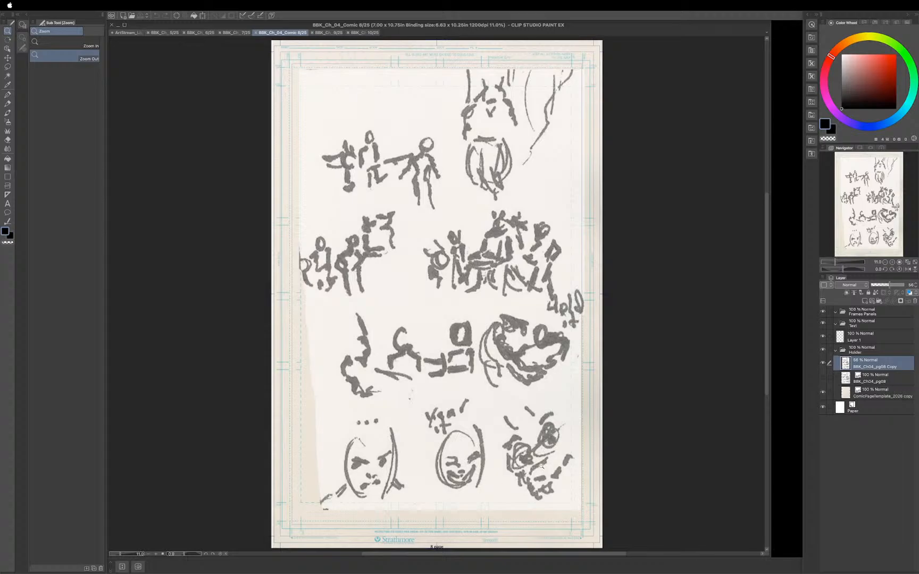
click(330, 34)
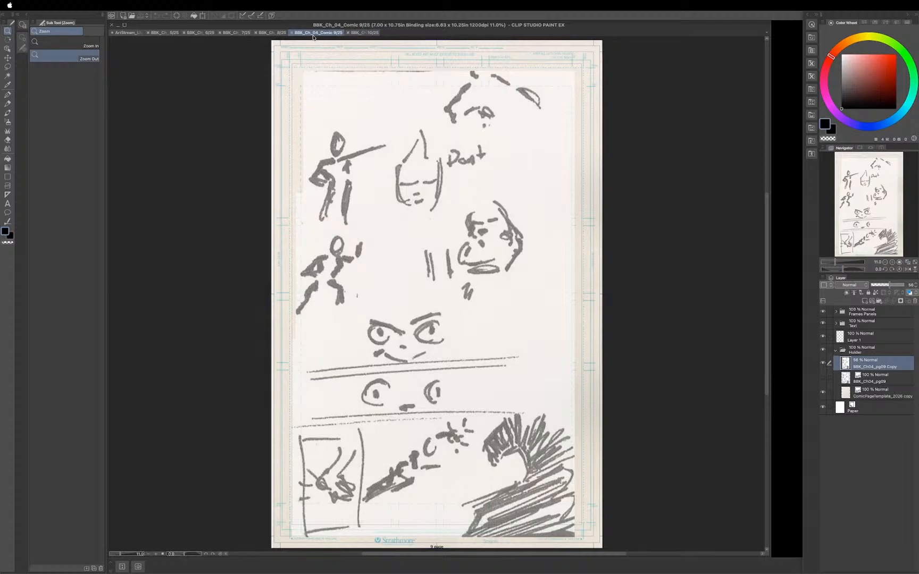
click(366, 33)
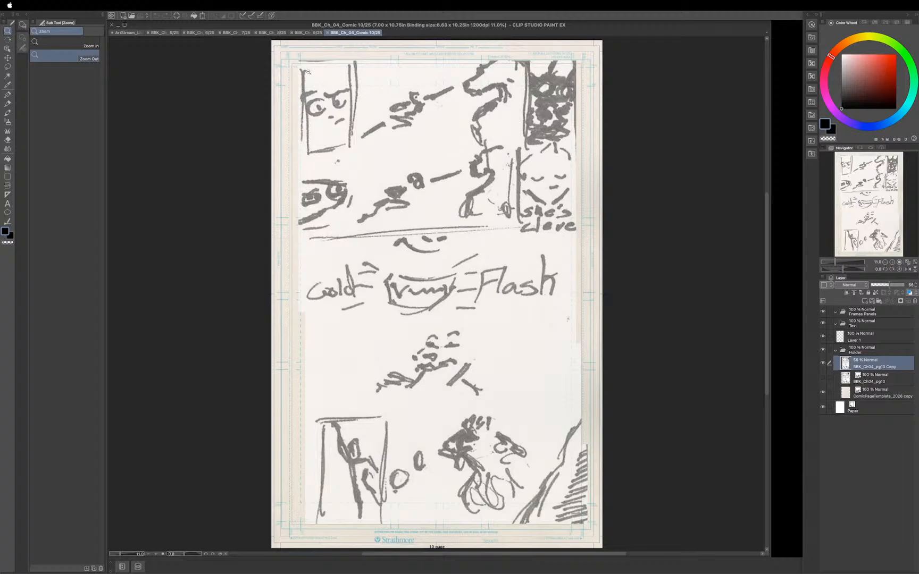
Compare comic pages 5, 6, 7 and 8 by switching back and forth between them.
click(169, 34)
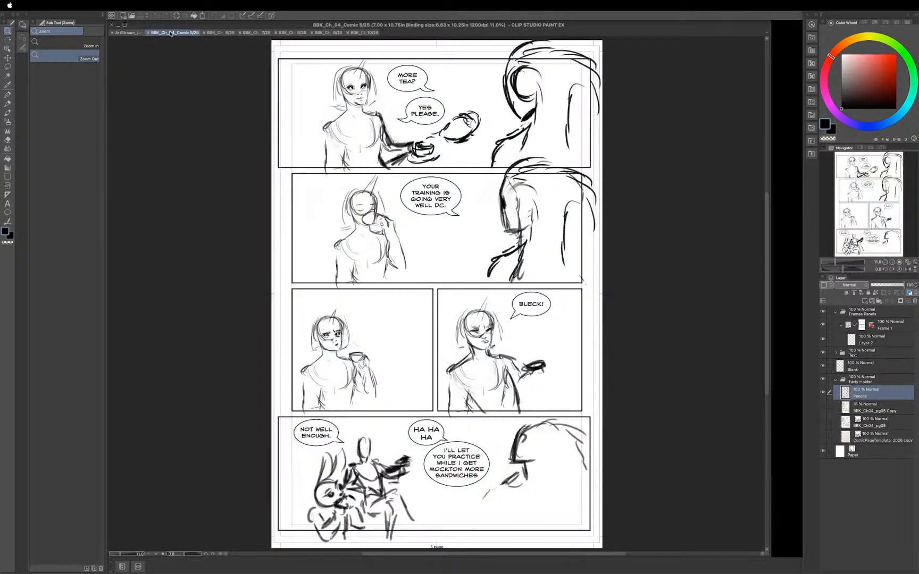
click(209, 33)
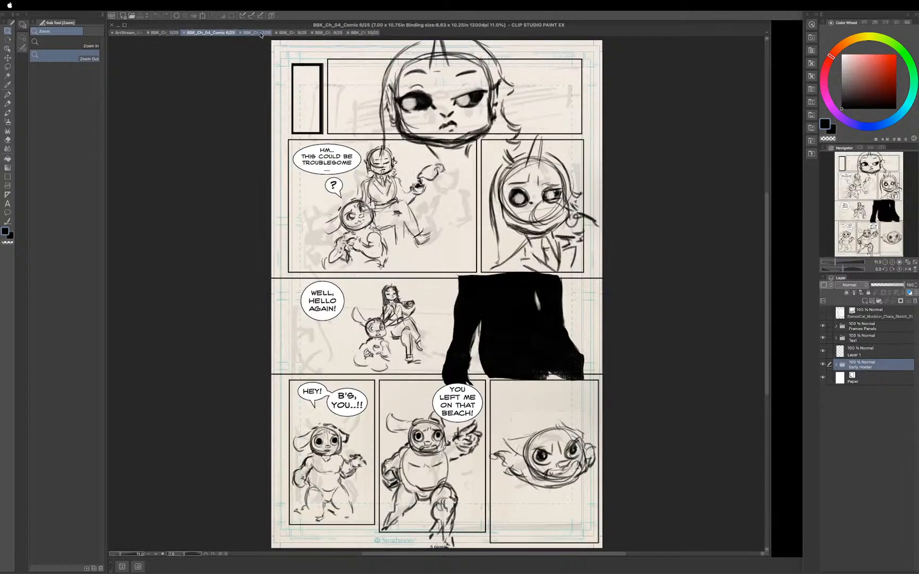
click(257, 34)
click(295, 34)
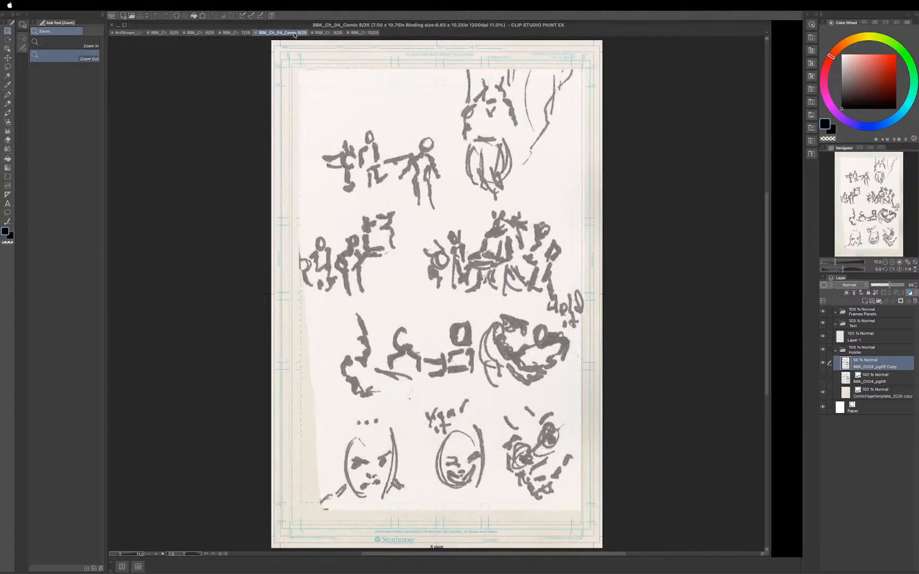
click(210, 32)
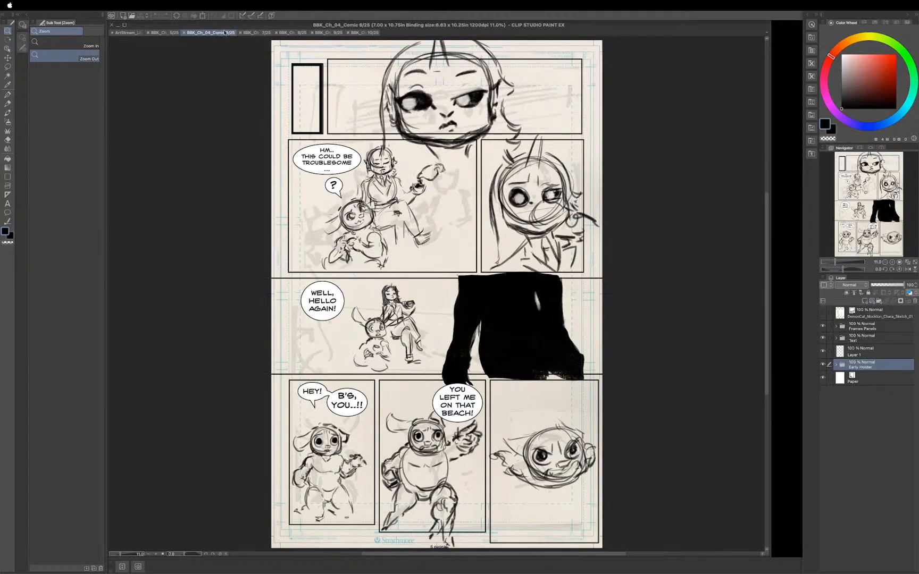
click(261, 34)
click(289, 33)
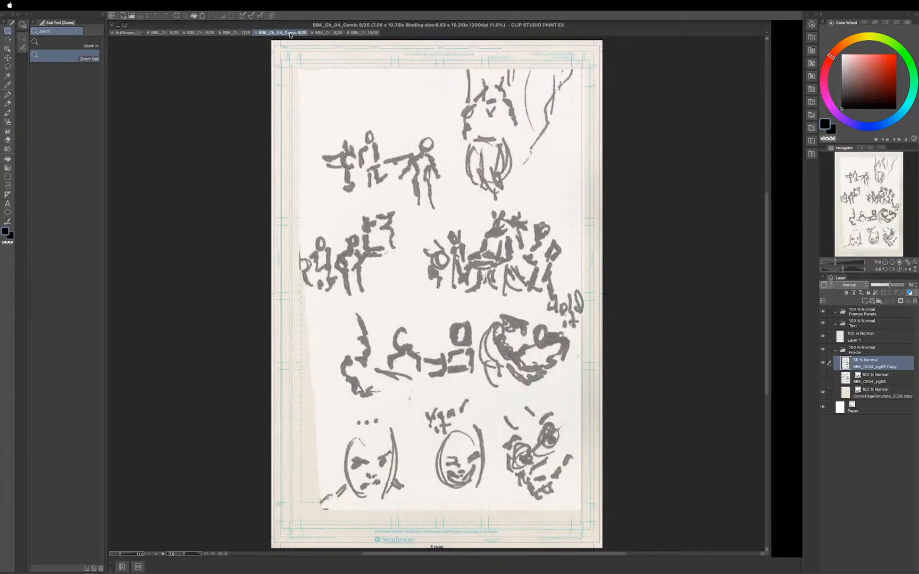
click(210, 33)
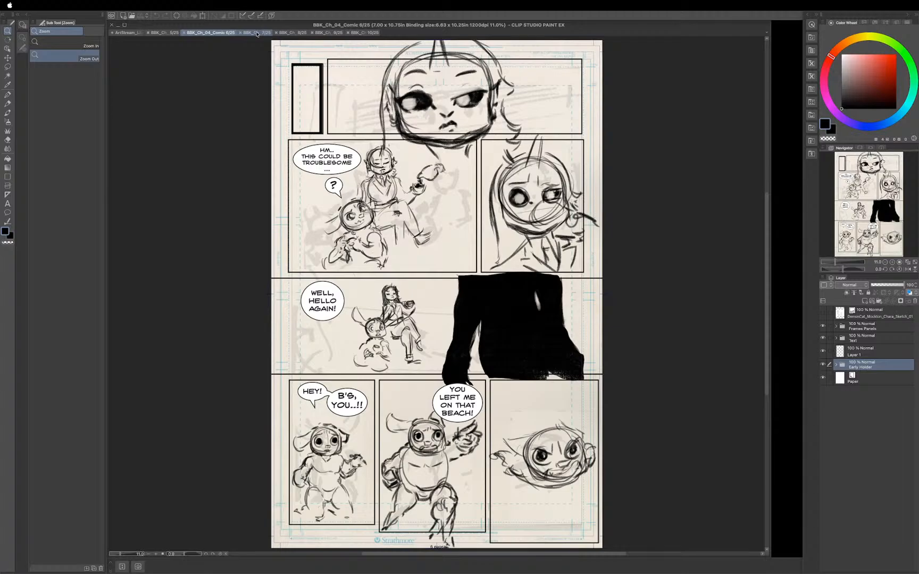
click(256, 33)
click(202, 33)
Close comic pages 10, 9 and 8, and review the remaining pages 5, 6 and 7.
click(348, 34)
click(312, 34)
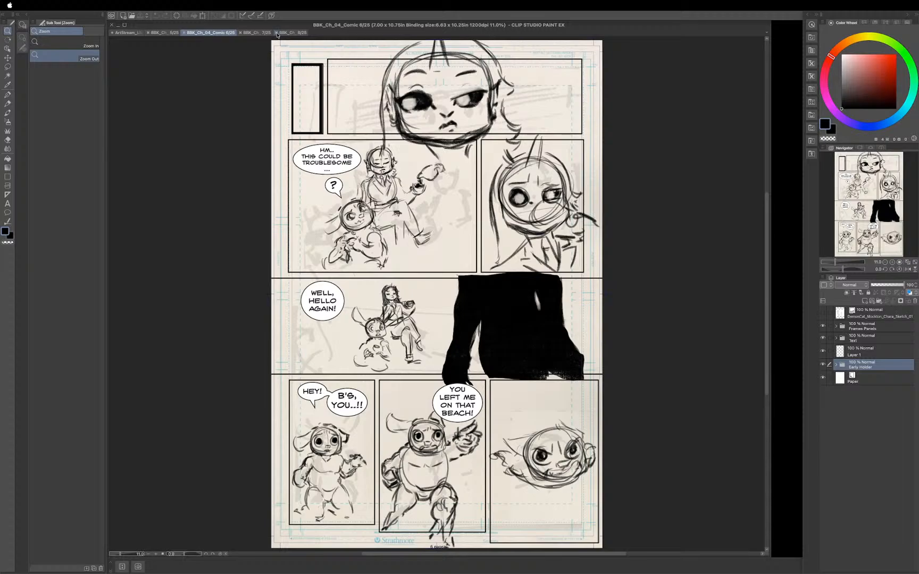
click(276, 33)
click(171, 34)
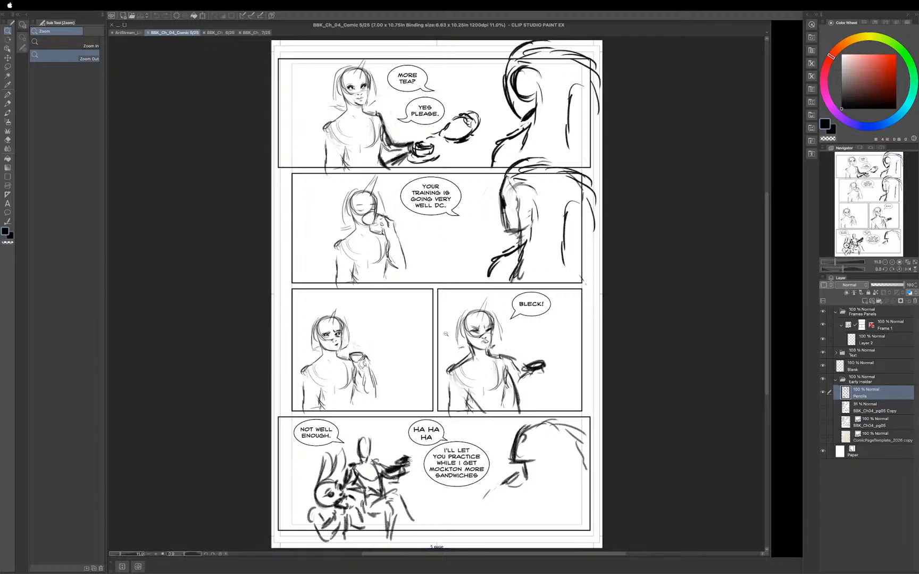
click(224, 33)
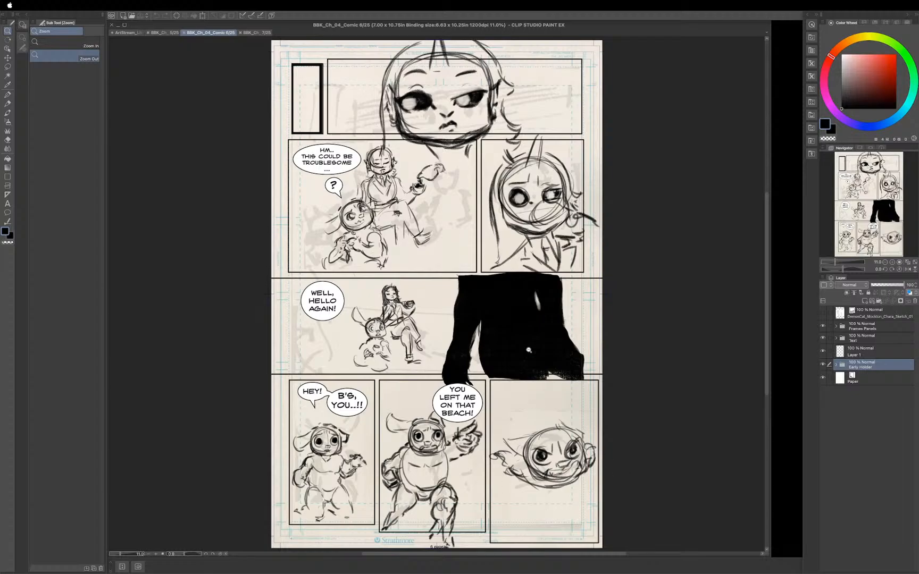
click(259, 33)
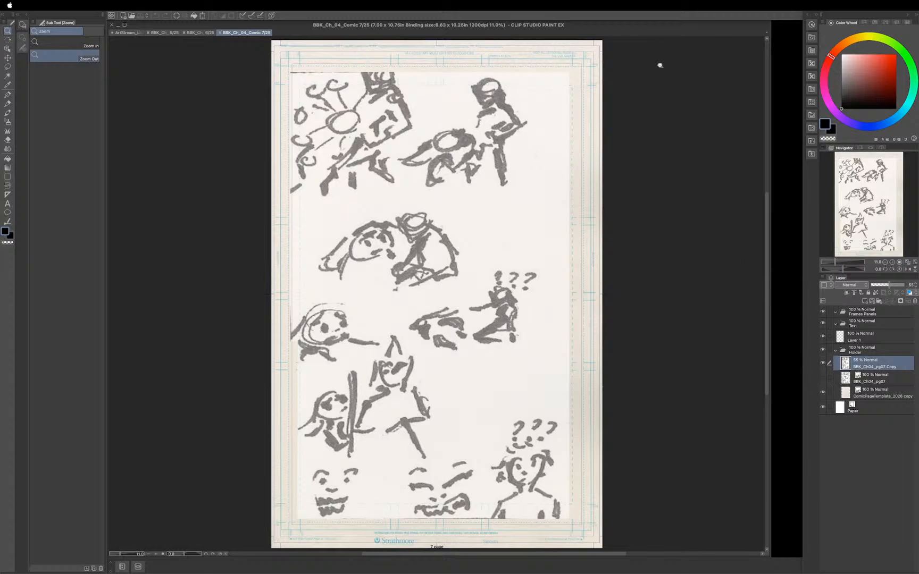
Toggle the visibility of the BBK_Ch04_pg07 Copy sketch layer on page 7 to compare it with the template underneath.
click(821, 363)
click(822, 363)
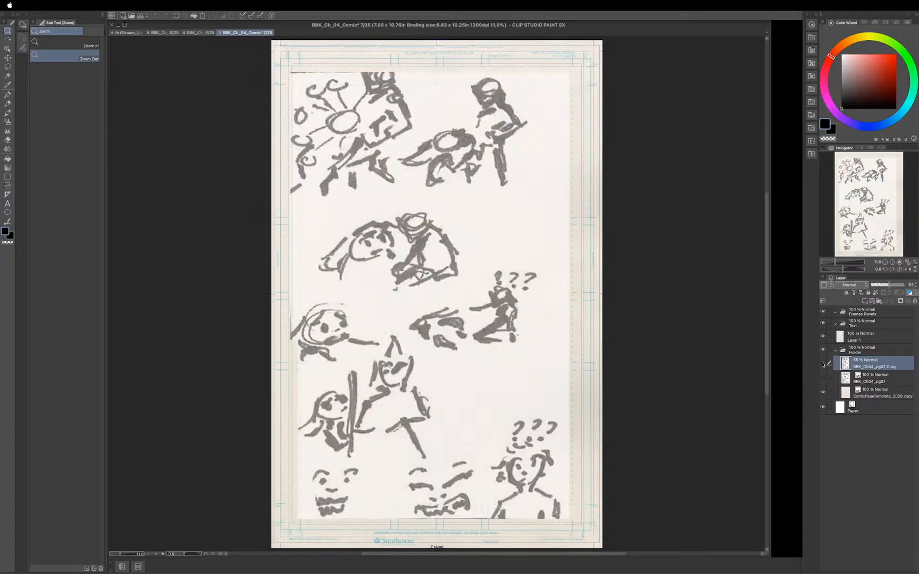
click(822, 363)
click(822, 363)
click(822, 363)
click(821, 363)
Starting from the Frames Panels folder, draw one large rectangle frame around page 7's sketches along the template's inner margin.
click(863, 314)
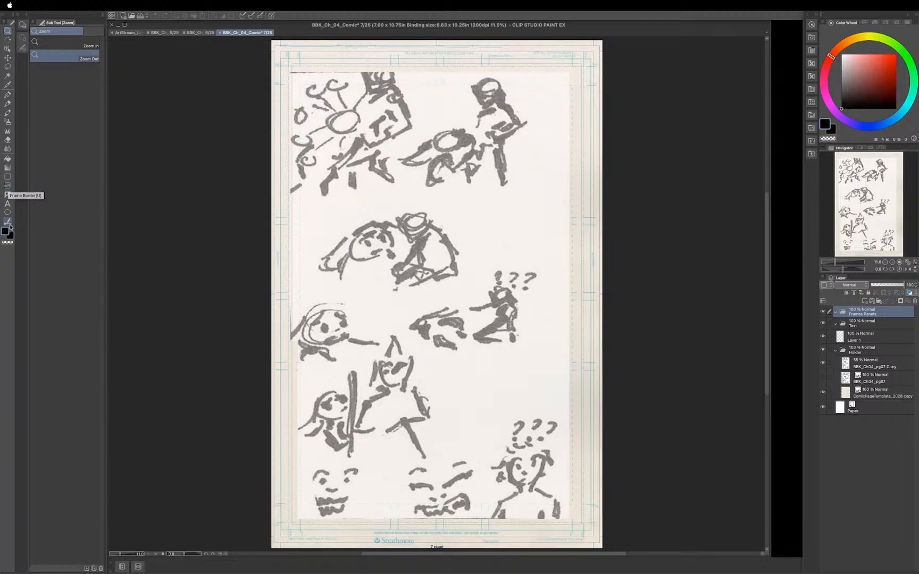
click(8, 187)
click(8, 186)
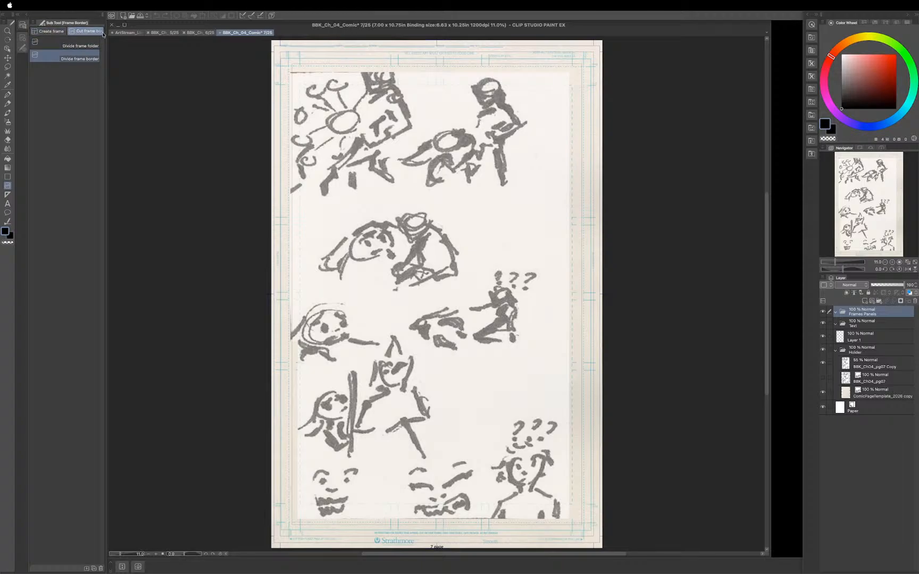
click(48, 33)
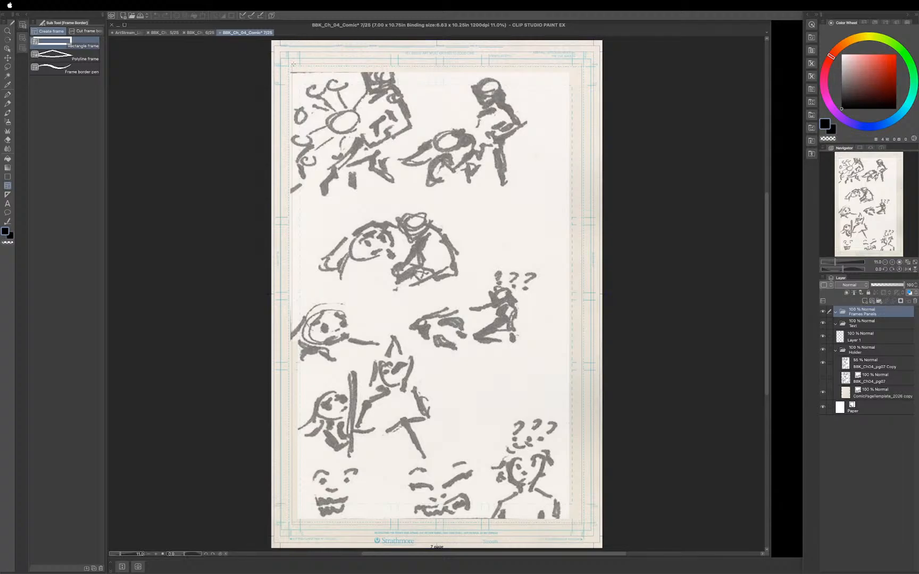
drag(291, 65, 580, 523)
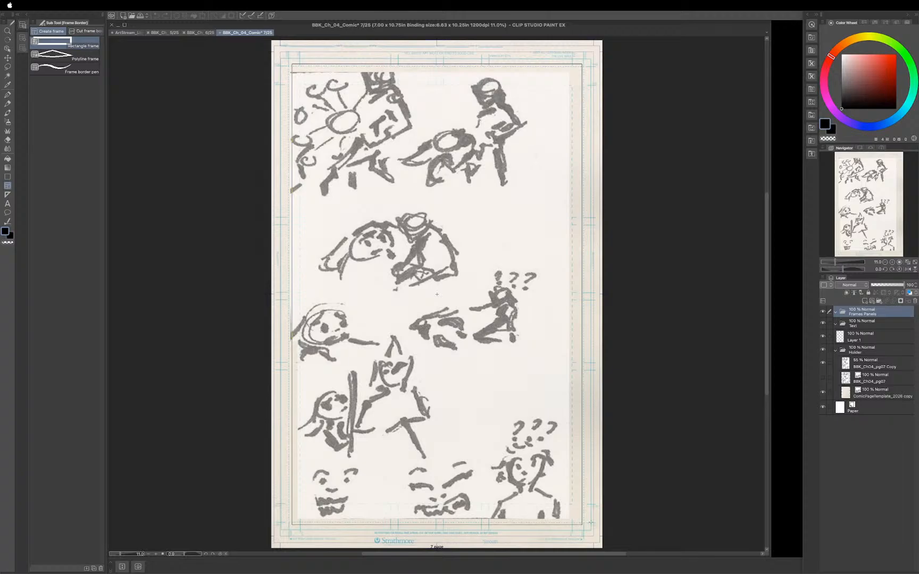
drag(600, 529, 600, 528)
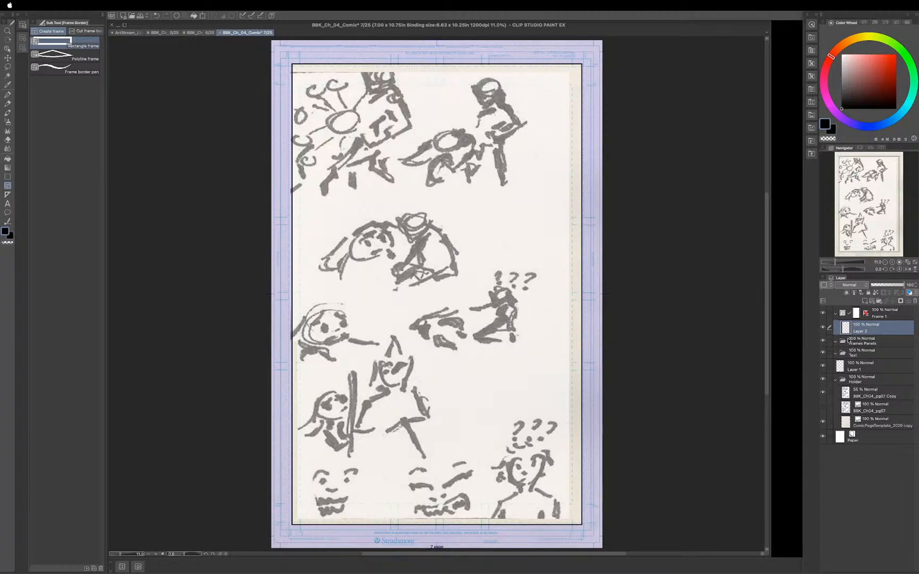
Try dividing the page 7 frame border with a horizontal gutter below the top sketches and two diagonal gutters beneath it.
click(90, 32)
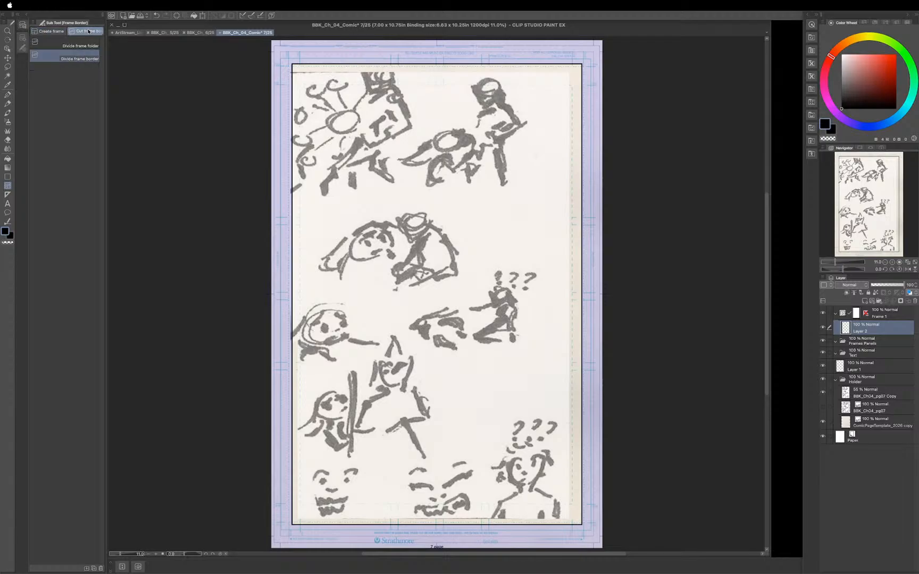
click(49, 33)
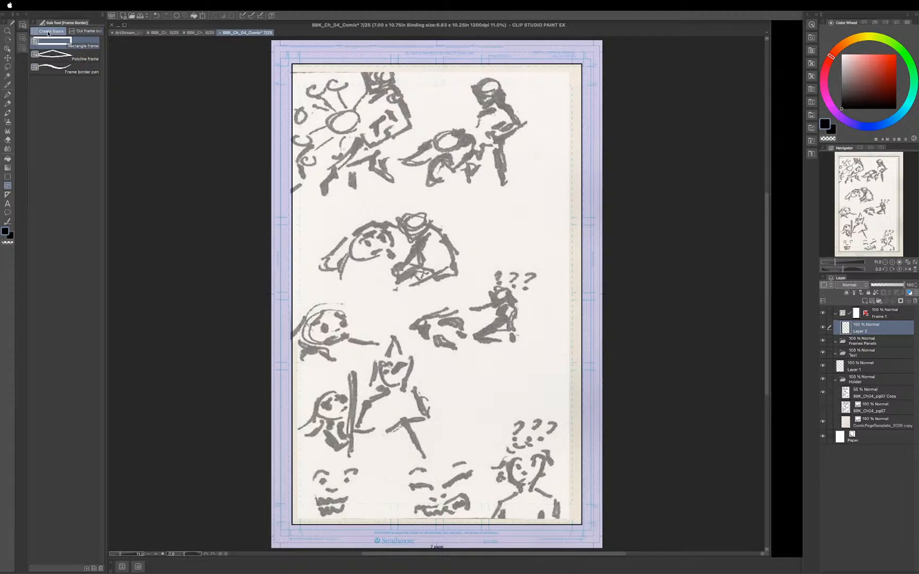
click(90, 32)
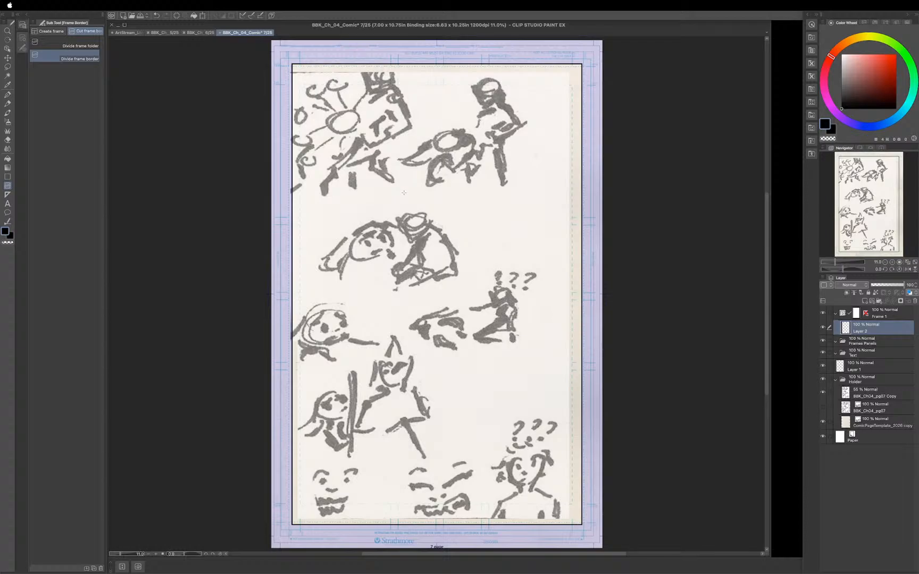
drag(404, 191, 413, 191)
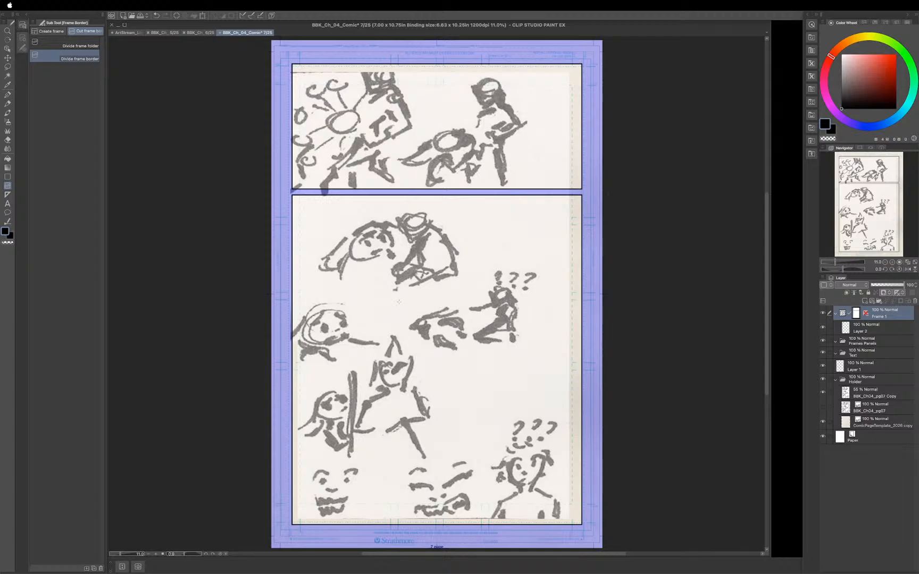
drag(400, 301, 563, 273)
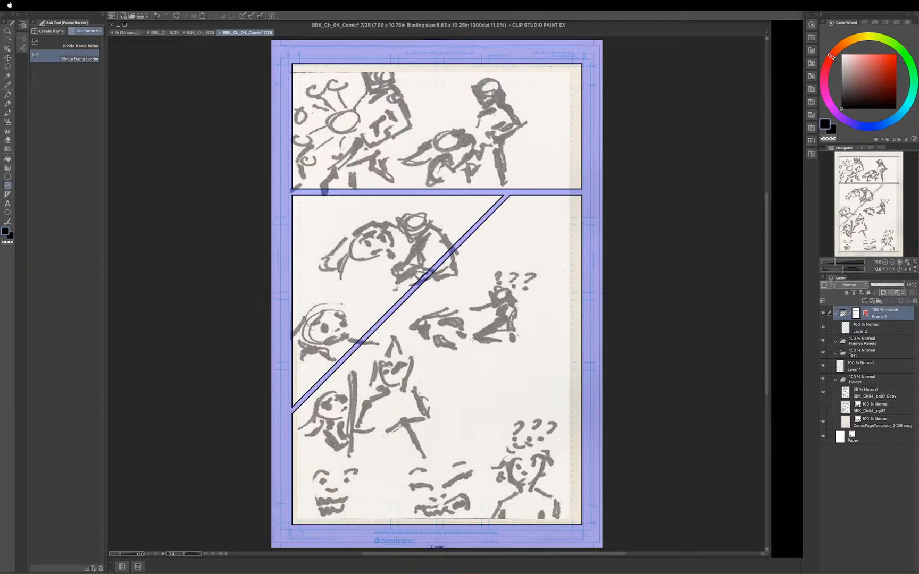
drag(437, 367, 474, 422)
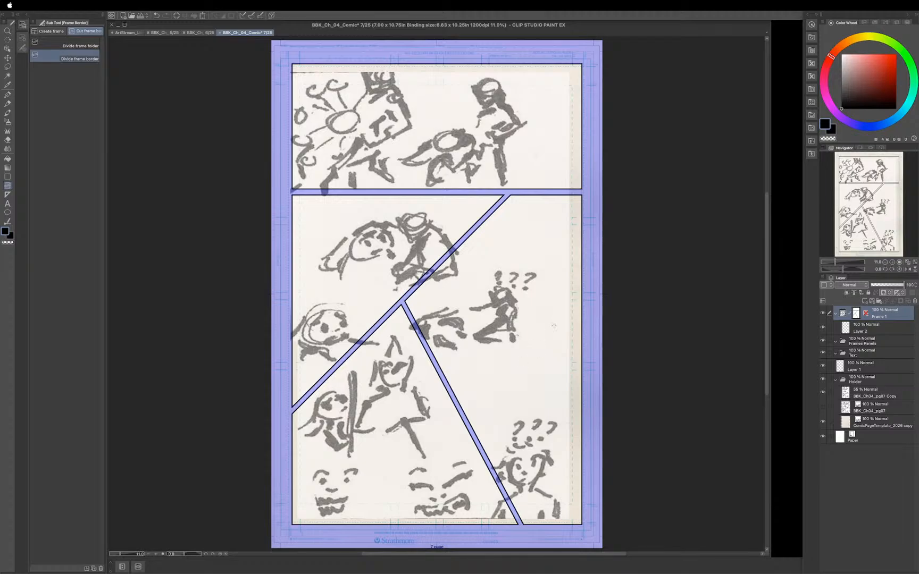
Undo the two diagonal divisions and the horizontal division of the page 7 frame.
key(super)
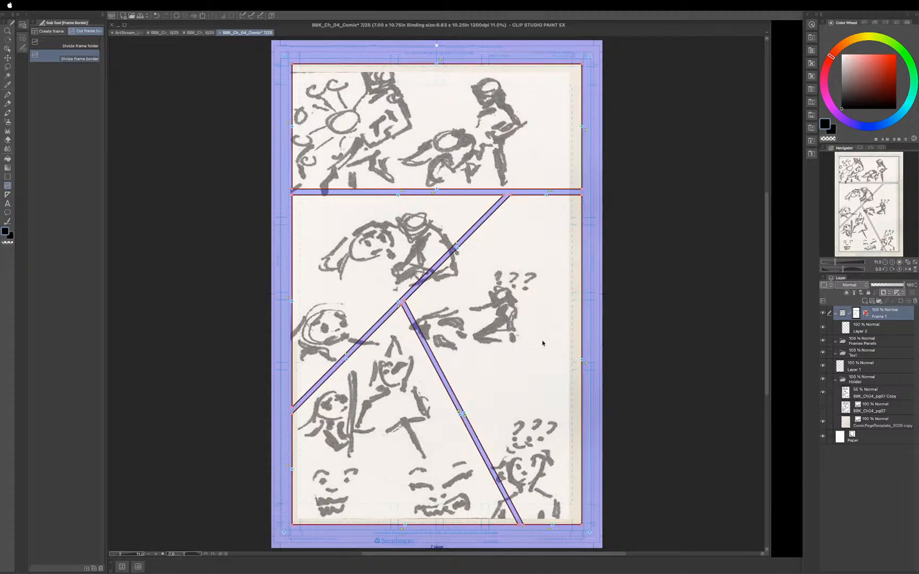
key(super+z)
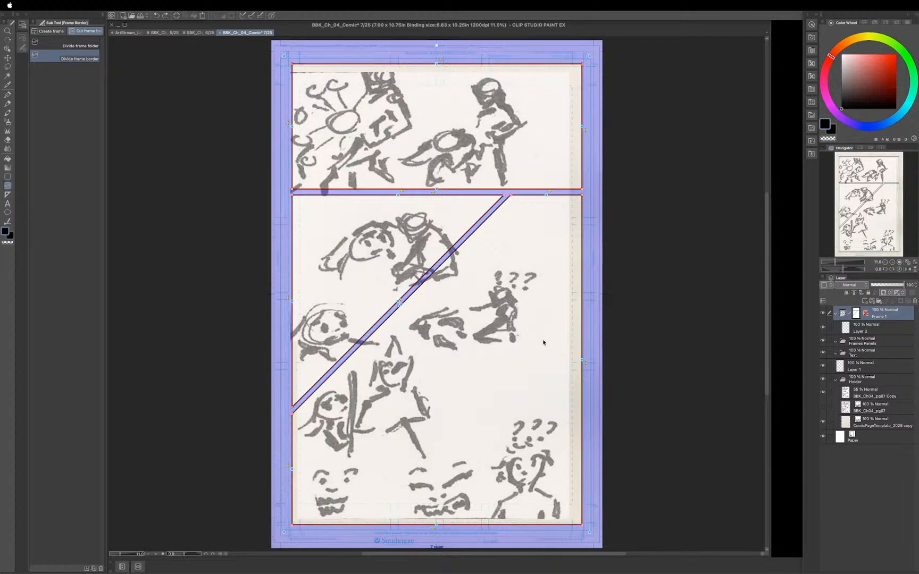
key(super+z)
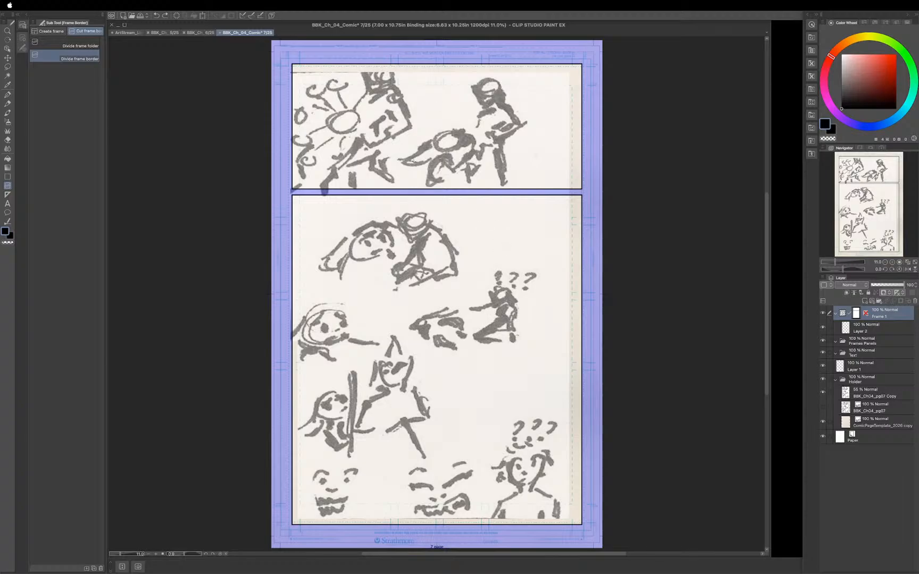
key(super+z)
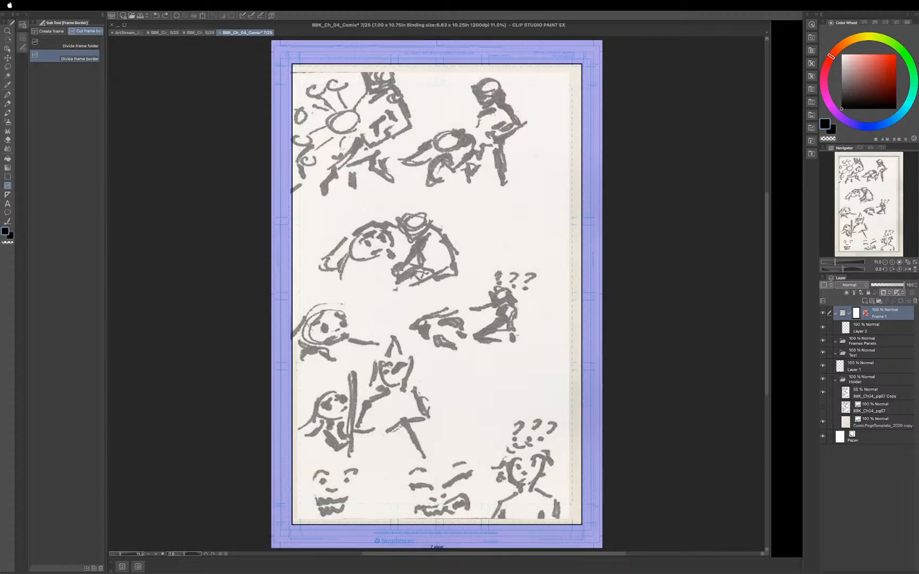
Divide the page 7 frame border into five stacked rows with four horizontal gutters placed between the rows of sketches.
drag(403, 171, 511, 173)
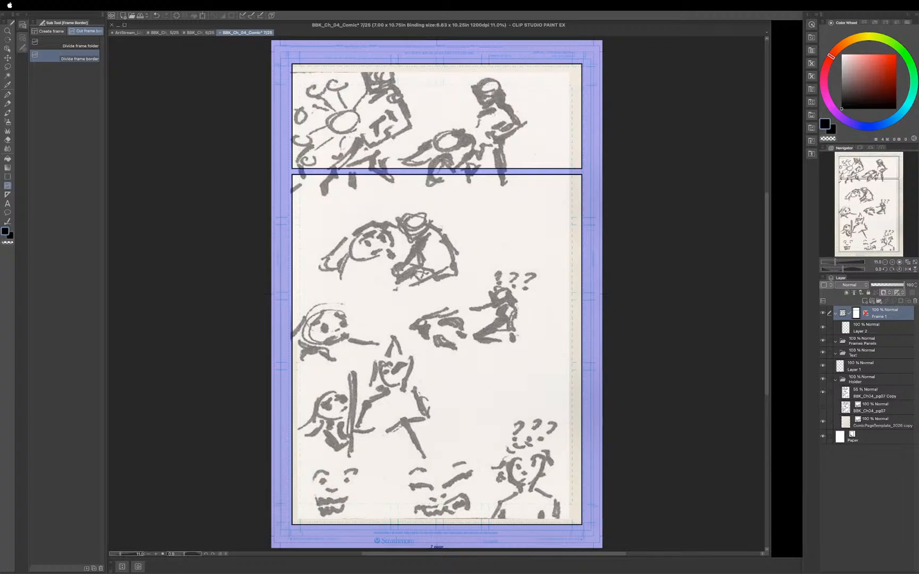
drag(405, 267, 482, 267)
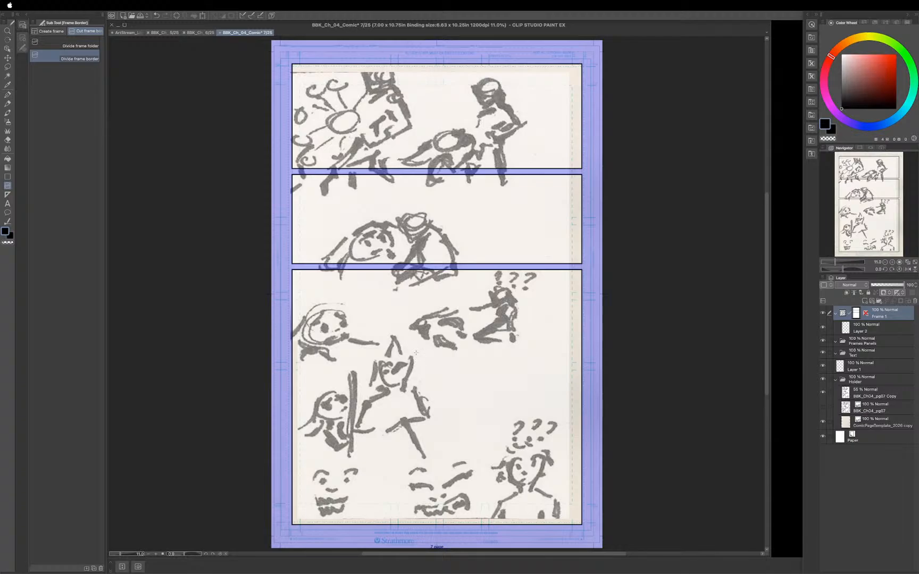
drag(415, 351, 555, 358)
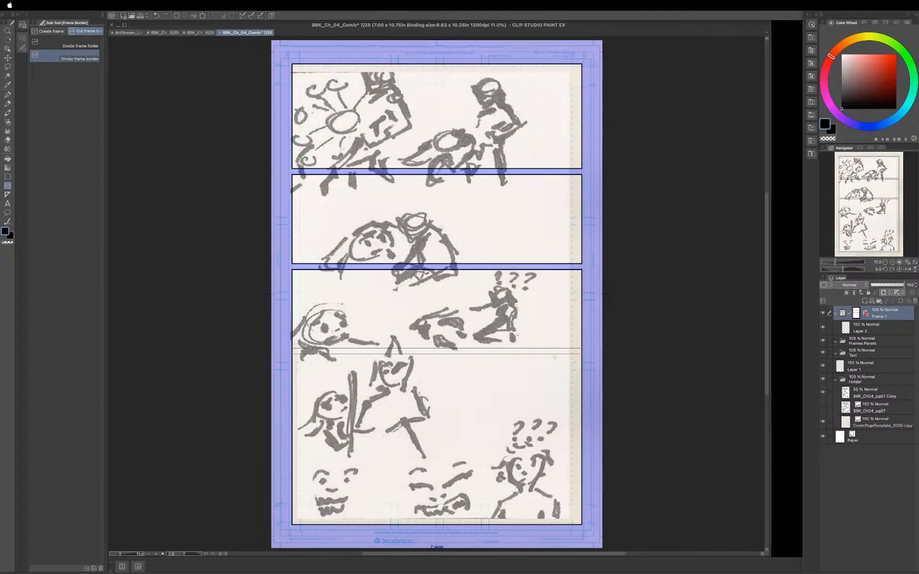
drag(443, 388, 430, 418)
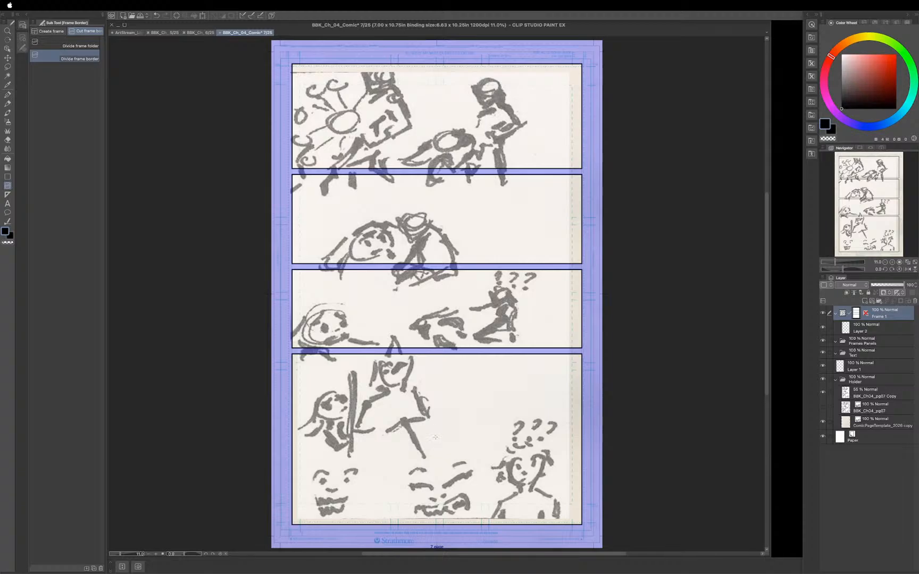
drag(435, 438, 499, 440)
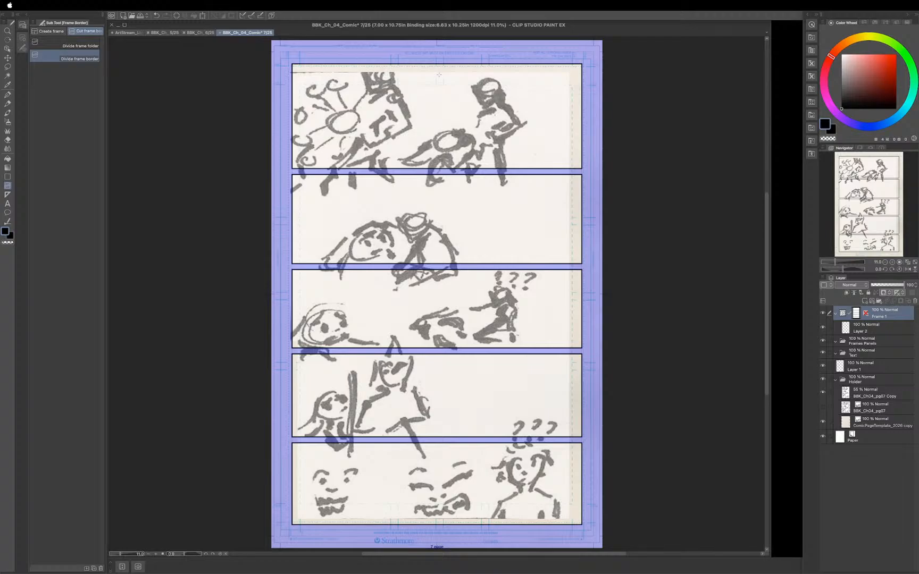
Divide the first and third rows into two panels each and the bottom row into three panels with vertical gutters.
drag(439, 74, 439, 175)
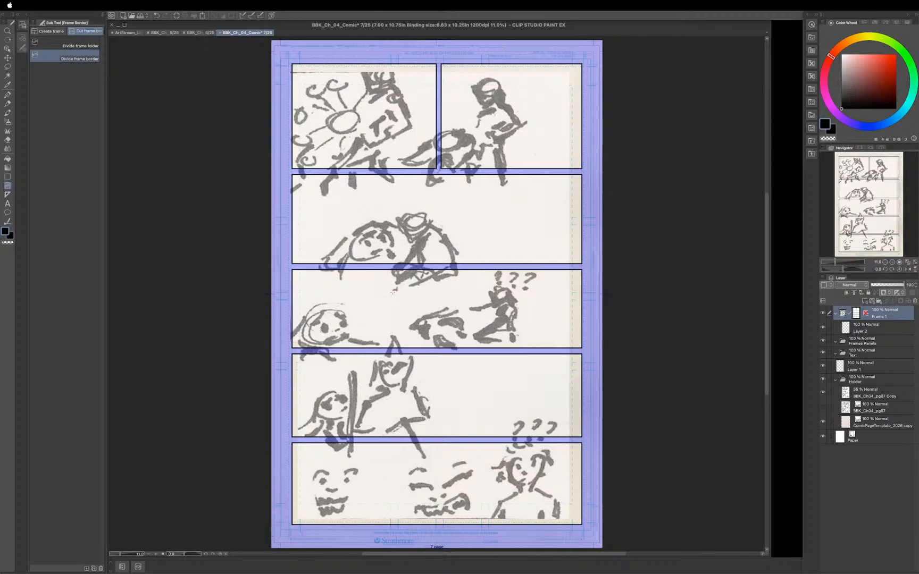
drag(393, 292, 392, 353)
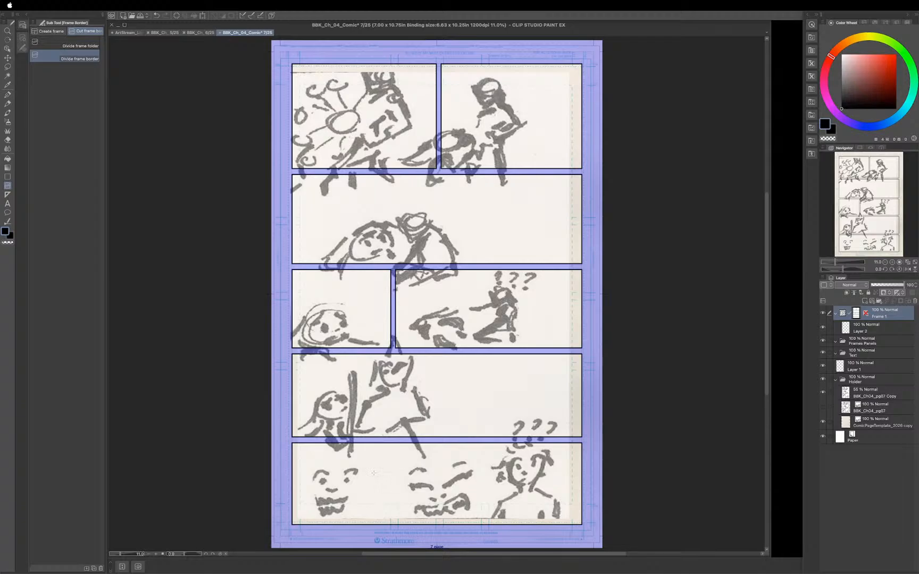
drag(374, 472, 378, 510)
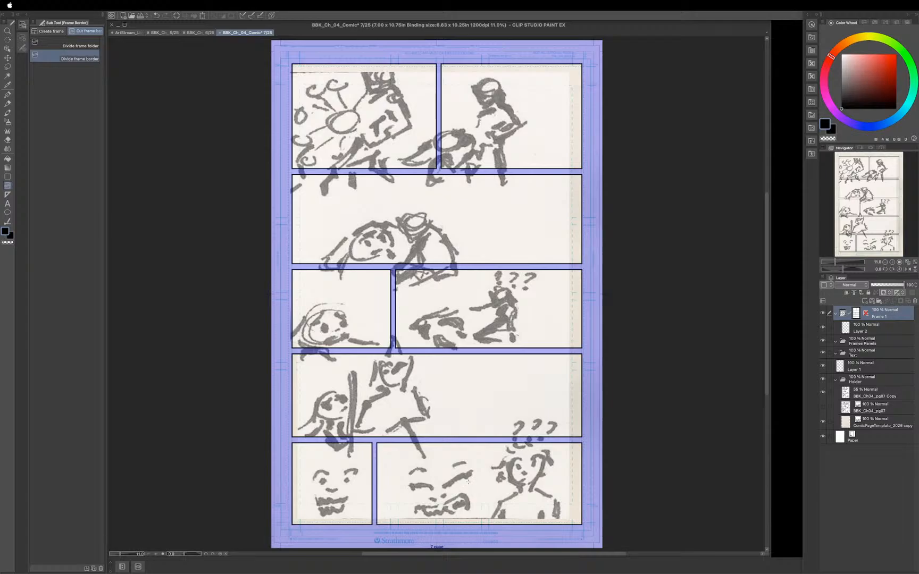
drag(468, 482, 469, 537)
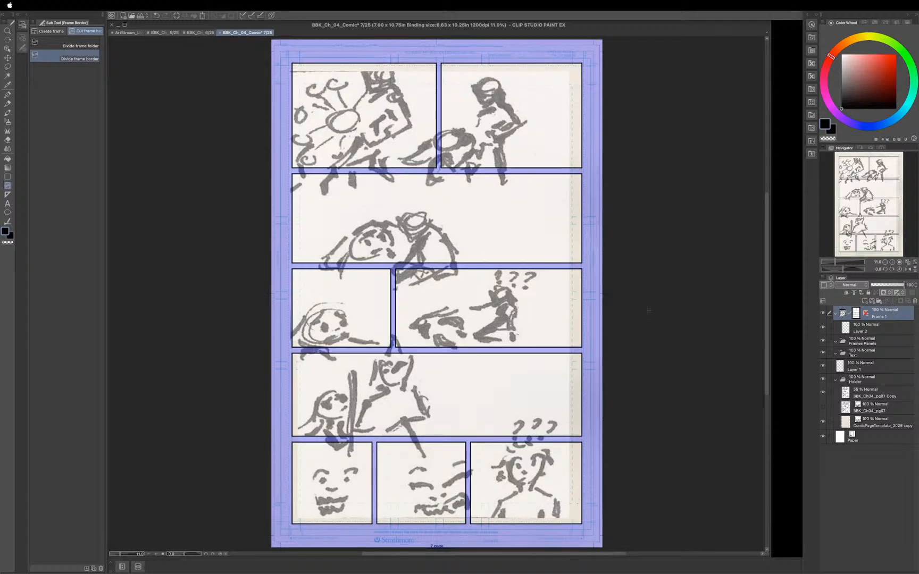
Toggle the BBK_Ch04_pg07 Copy layer's visibility to compare the sketches with the divided panel frames.
click(872, 409)
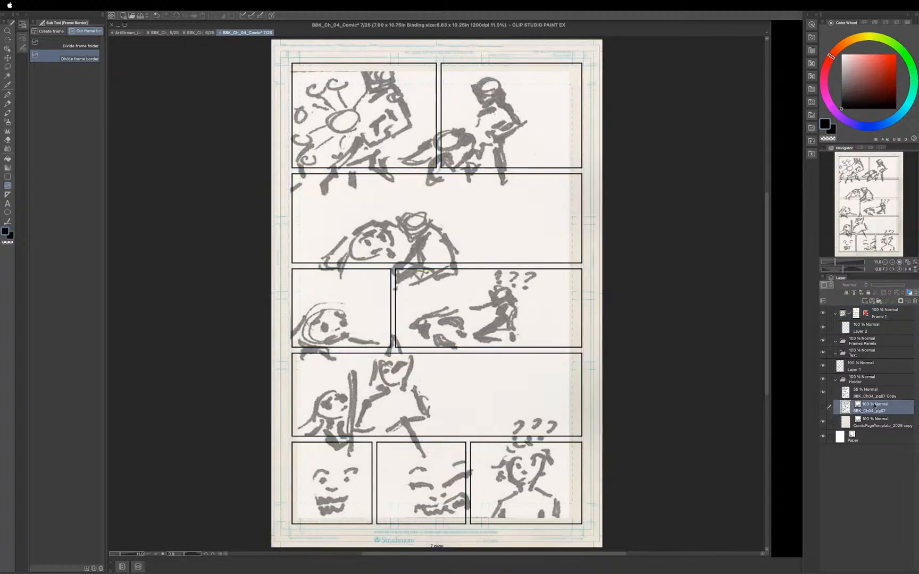
click(867, 394)
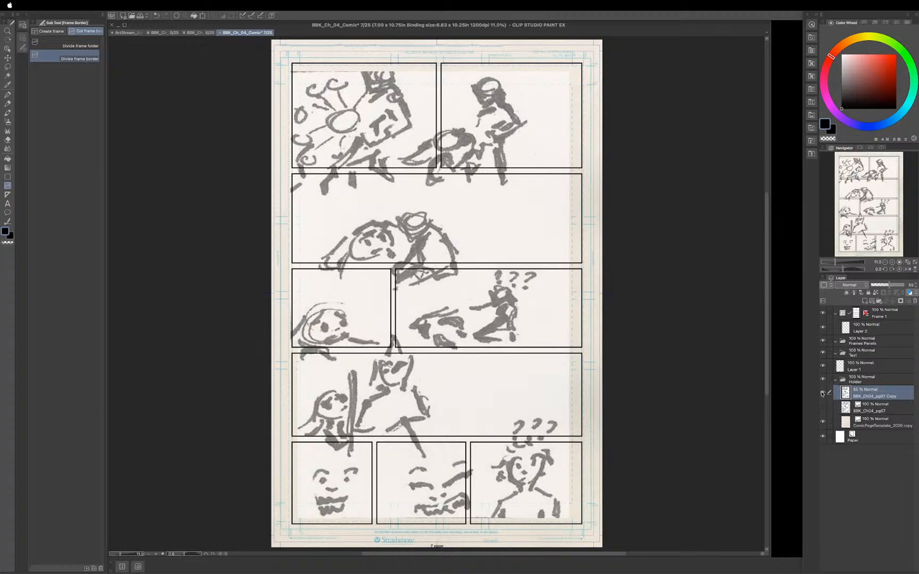
click(822, 392)
click(823, 393)
click(823, 392)
click(823, 392)
Duplicate the BBK_Ch04_pg07 Copy sketch layer, hide the copied source layer and make the duplicate active.
double_click(875, 396)
key(Return)
key(super+c)
key(super+v)
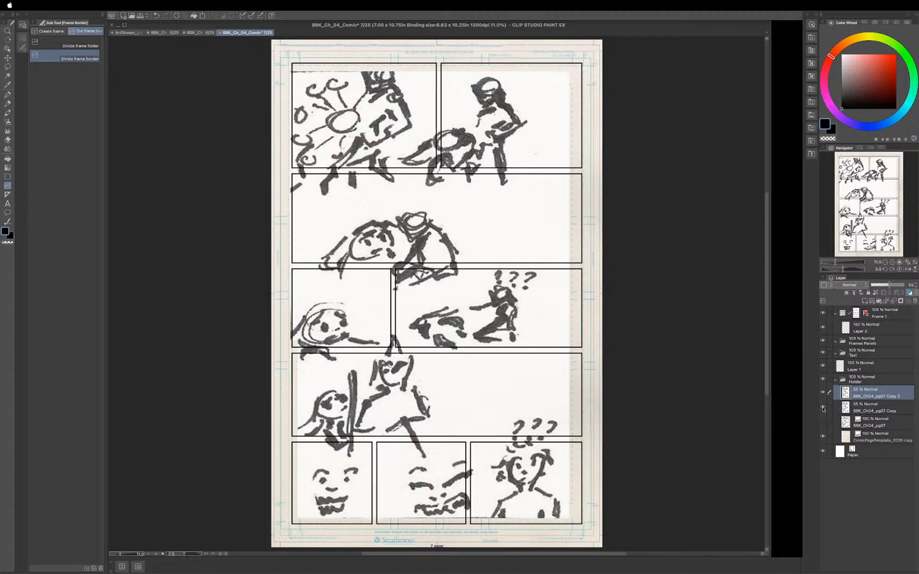
click(822, 407)
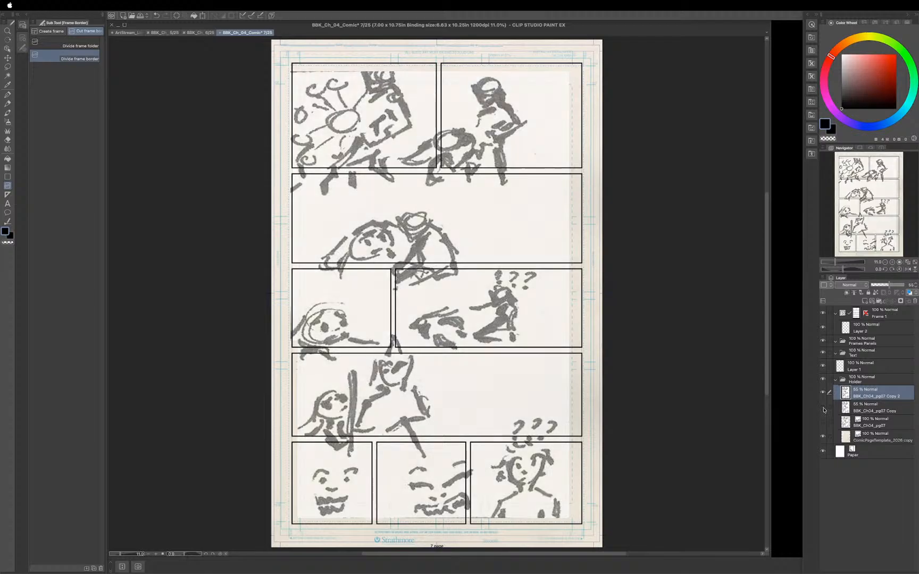
click(871, 409)
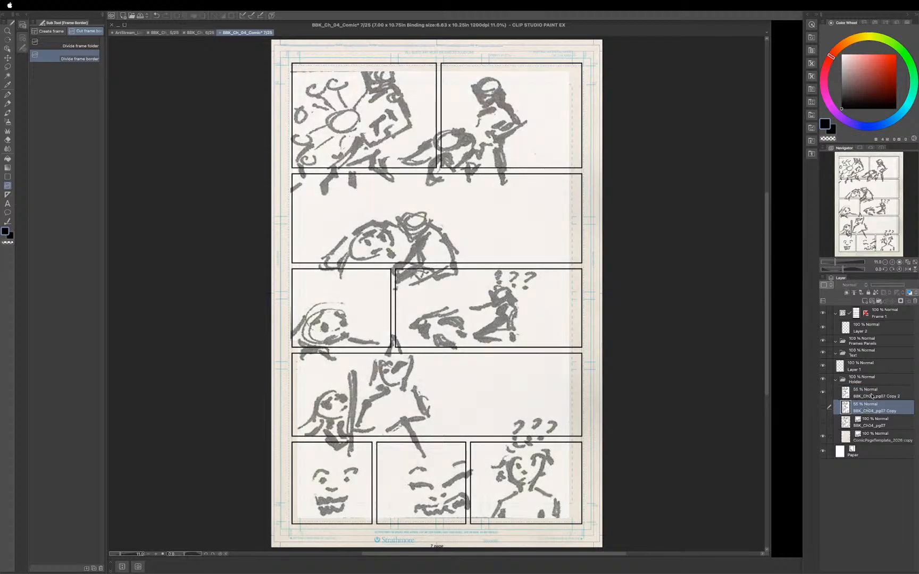
click(872, 396)
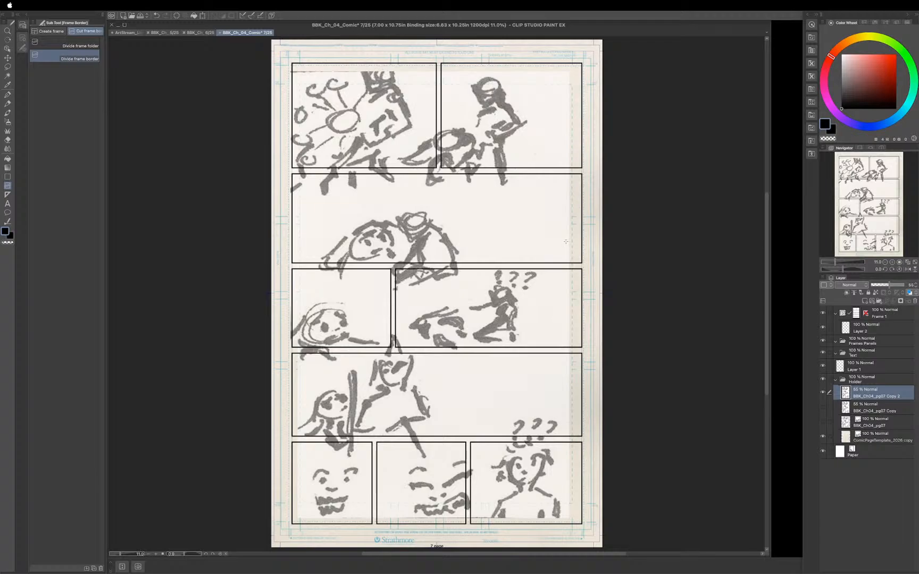
Select the first row's second sketch with a rectangular selection, then scale it down and move it into the row's second panel.
key(m)
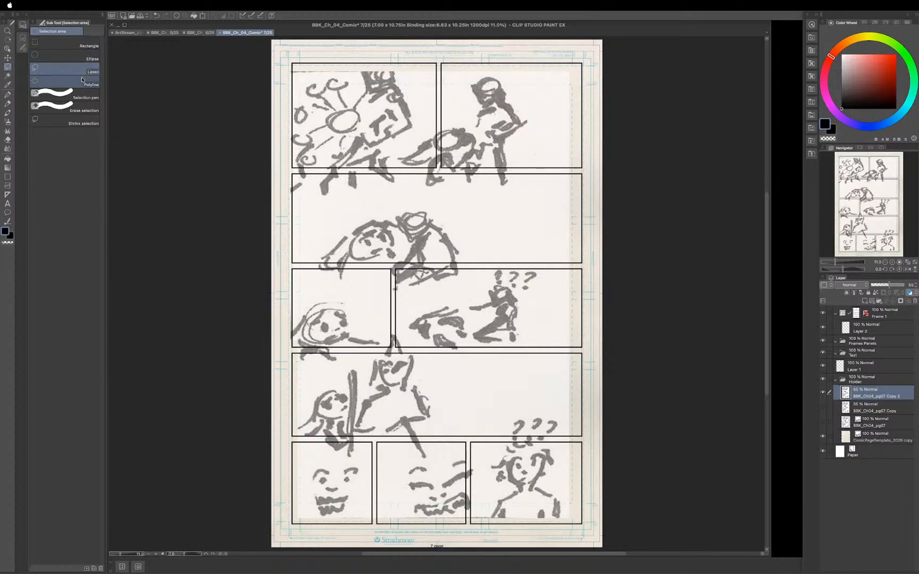
click(79, 45)
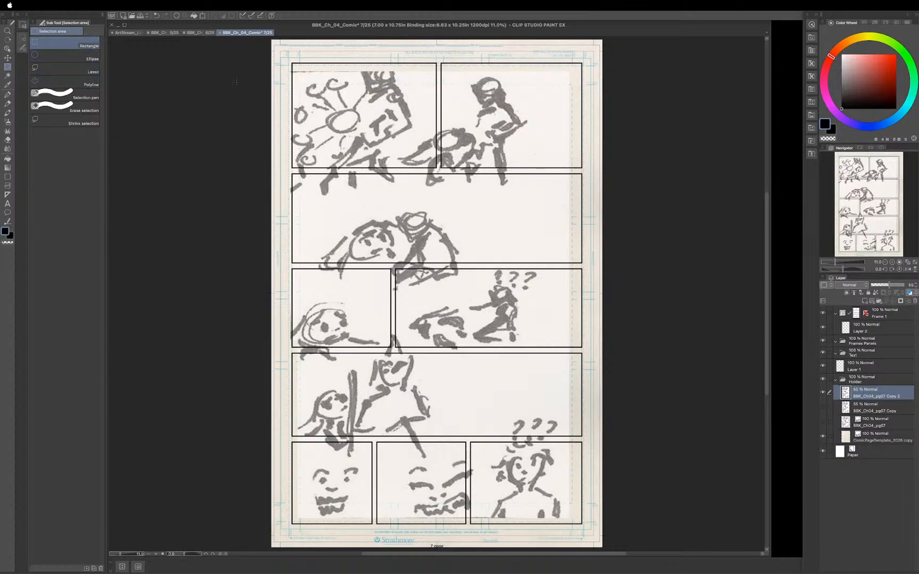
drag(570, 64, 407, 191)
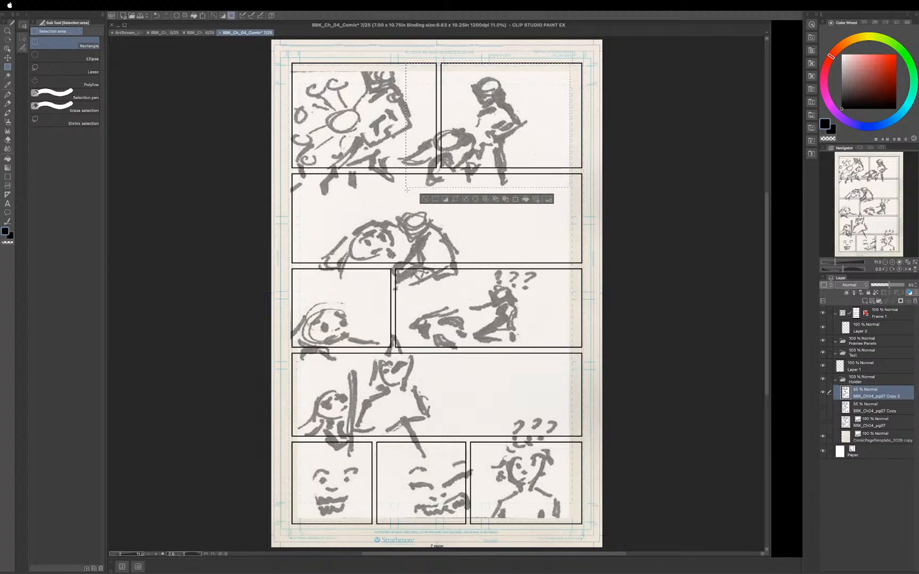
key(ctrl+t)
drag(477, 159, 524, 144)
drag(617, 48, 591, 74)
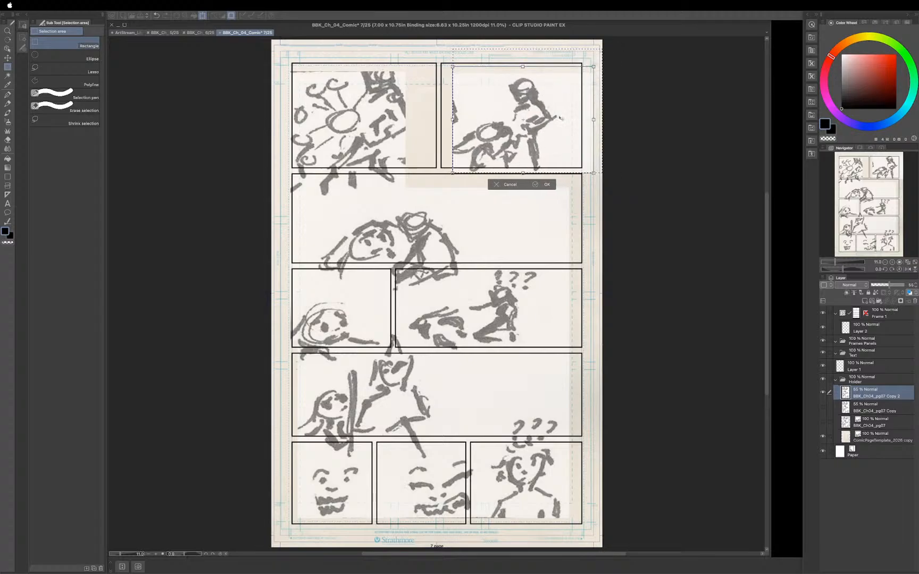
drag(533, 145, 535, 141)
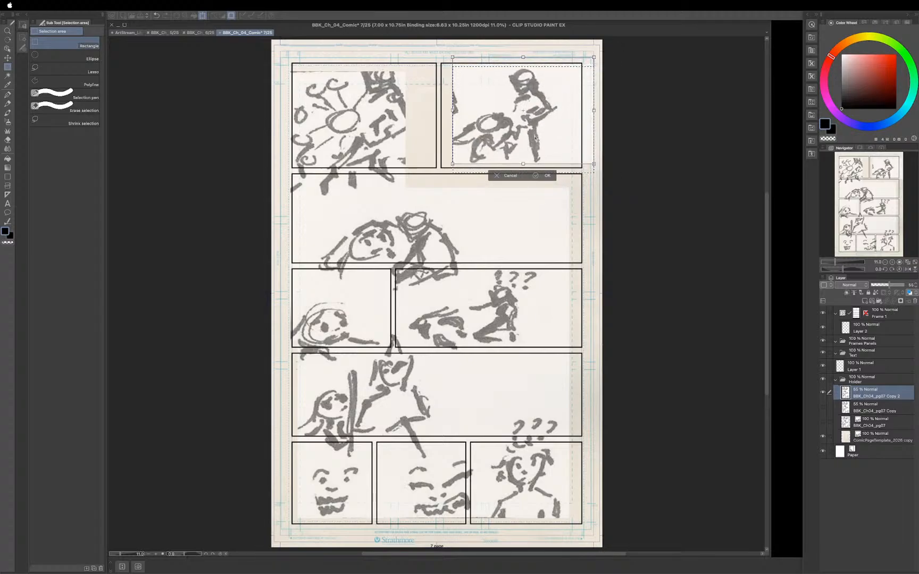
drag(452, 163, 461, 158)
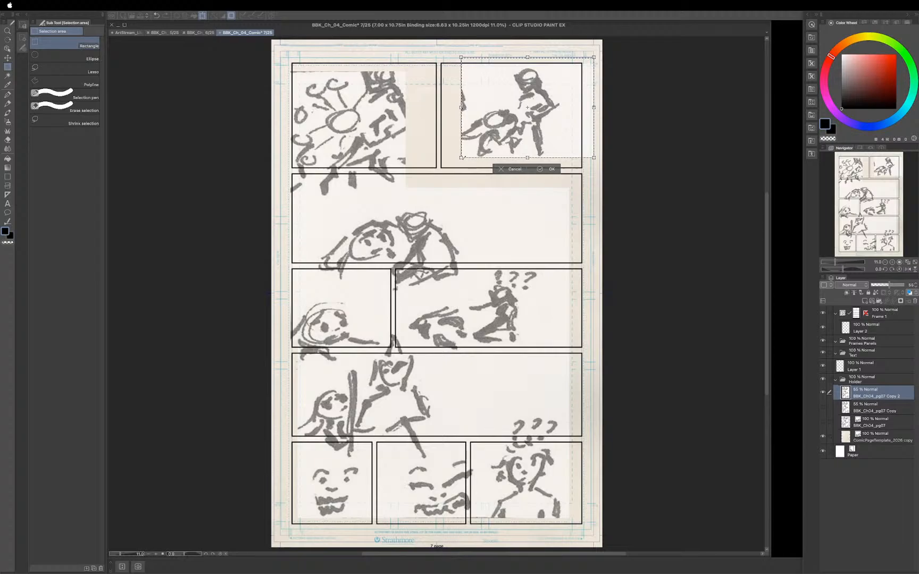
drag(460, 157, 465, 154)
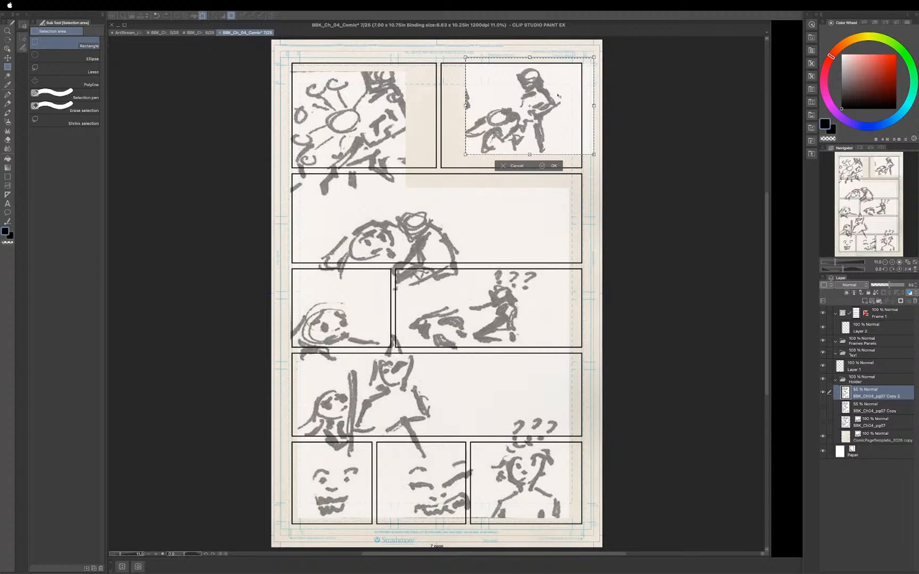
Nudge the resized sketch slightly upward in the first row's second panel, apply the transformation and clear the selection.
key(Up)
key(Up)
key(Up)
key(Up)
key(Up)
key(Up)
key(Up)
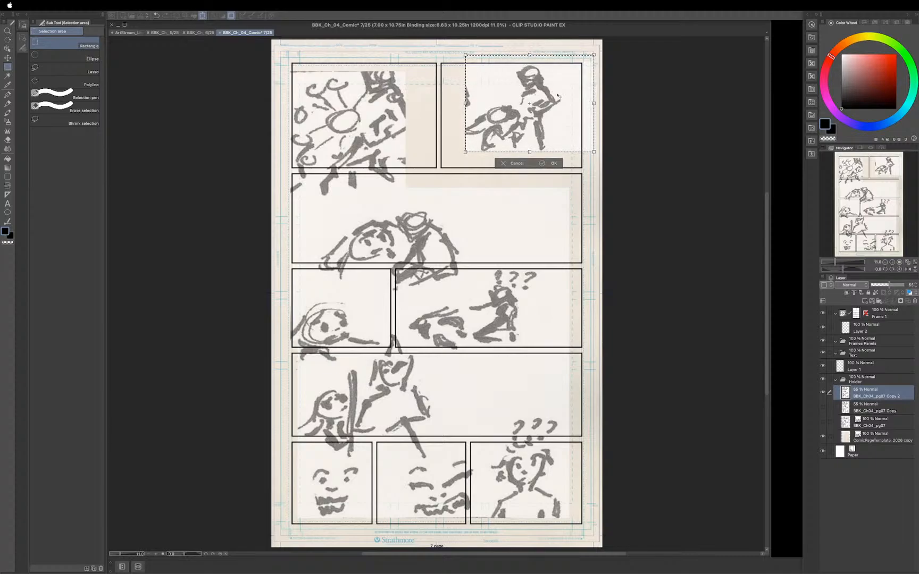
key(Up)
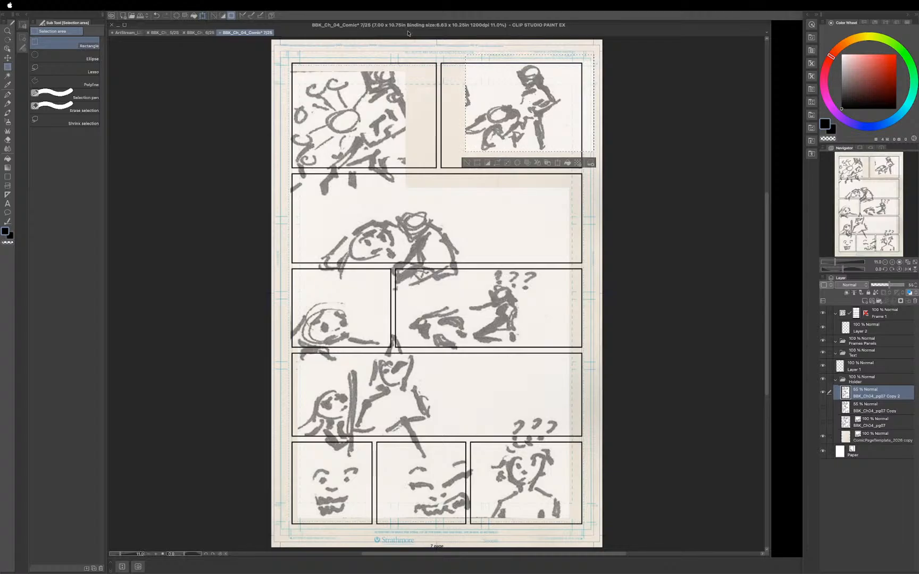
key(super+d)
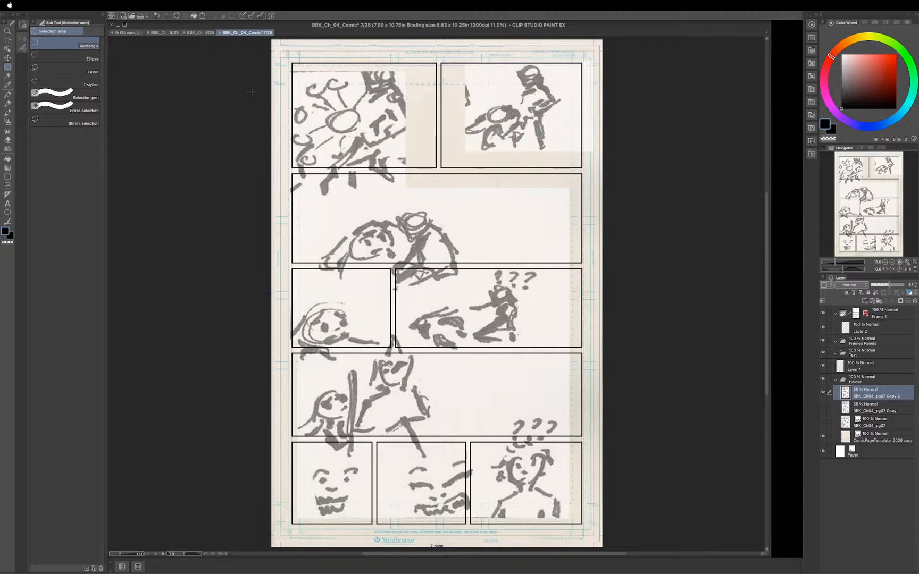
Select the first row's opening sketch with a rectangle, scale it down and fit it against the right side of the first panel.
drag(281, 64, 406, 187)
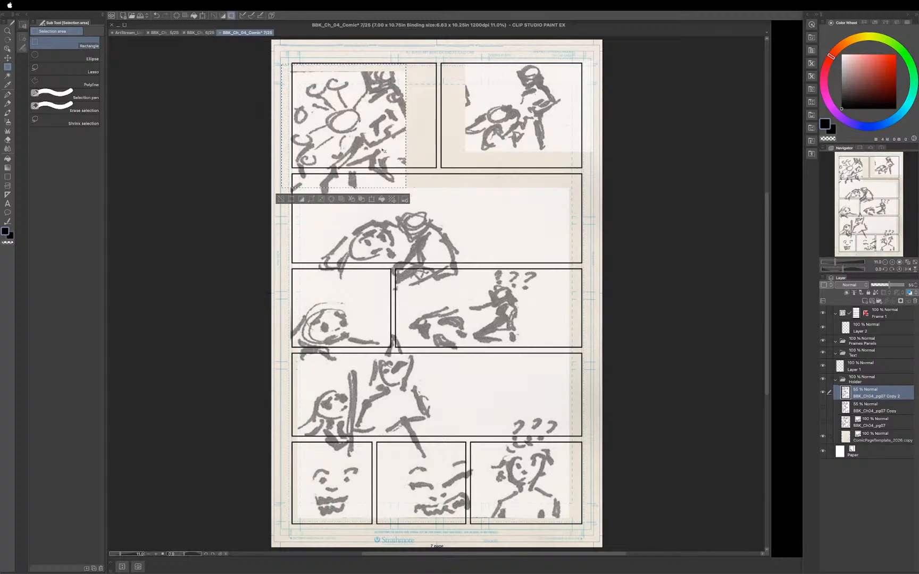
key(super+t)
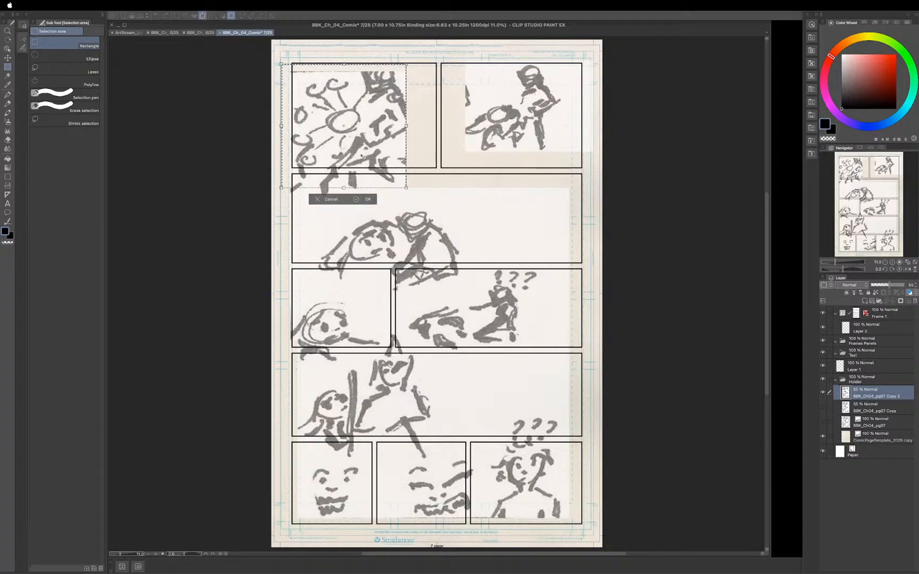
drag(381, 164, 376, 133)
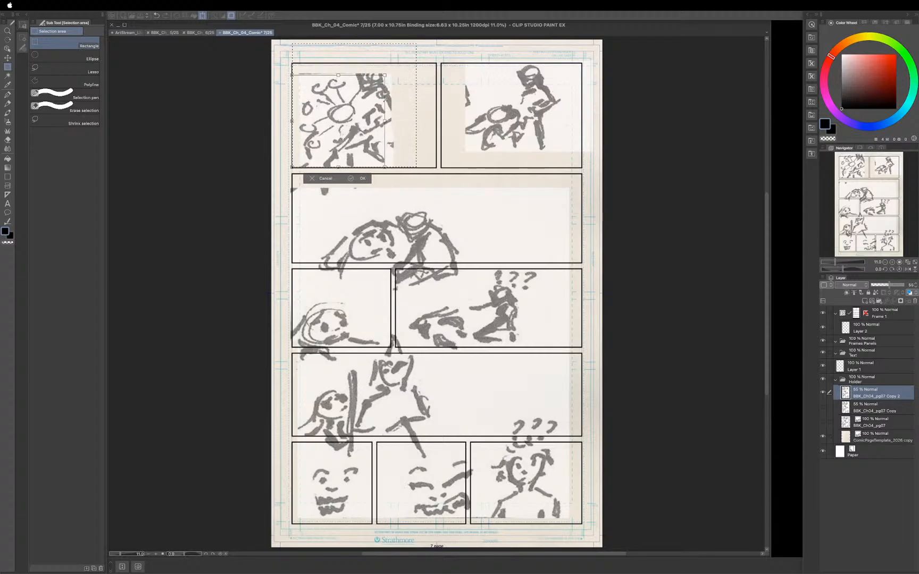
drag(390, 96, 388, 71)
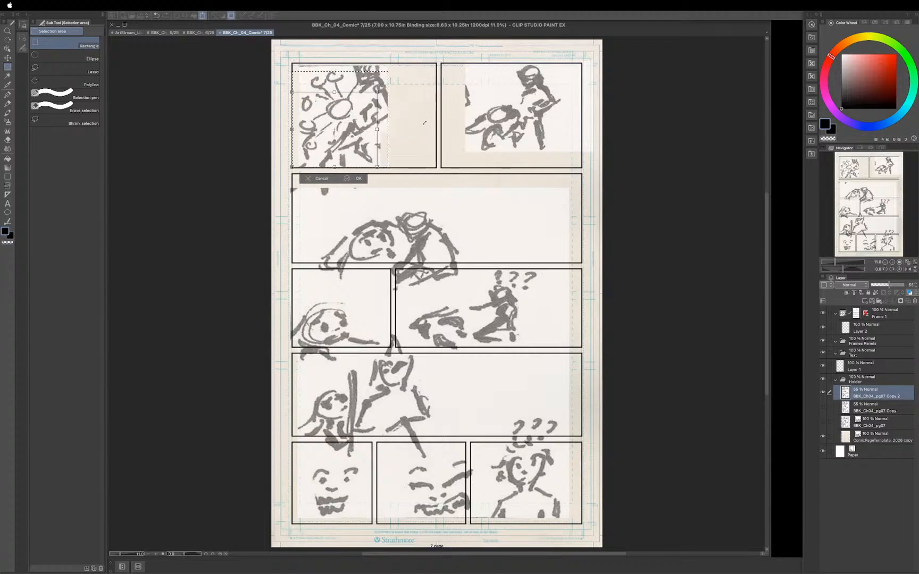
drag(435, 65, 413, 66)
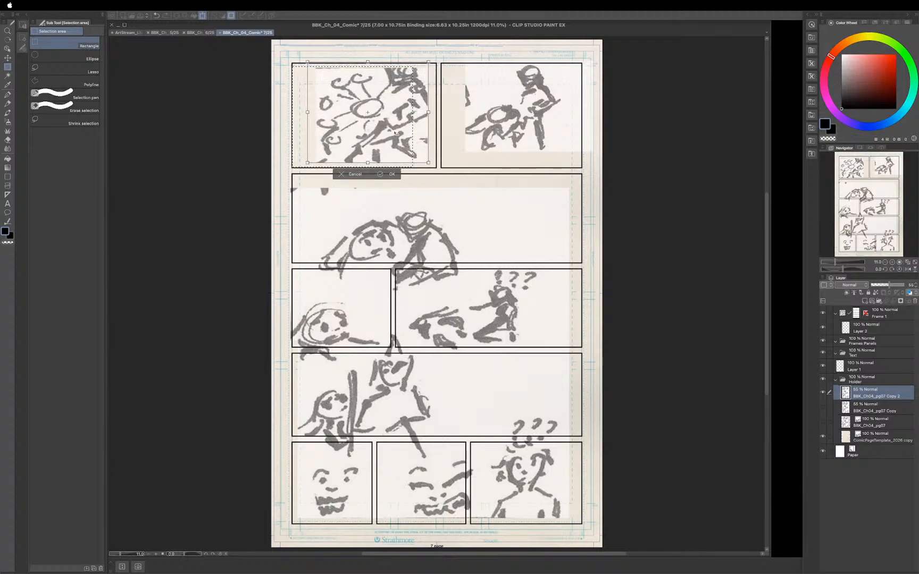
drag(427, 86, 427, 84)
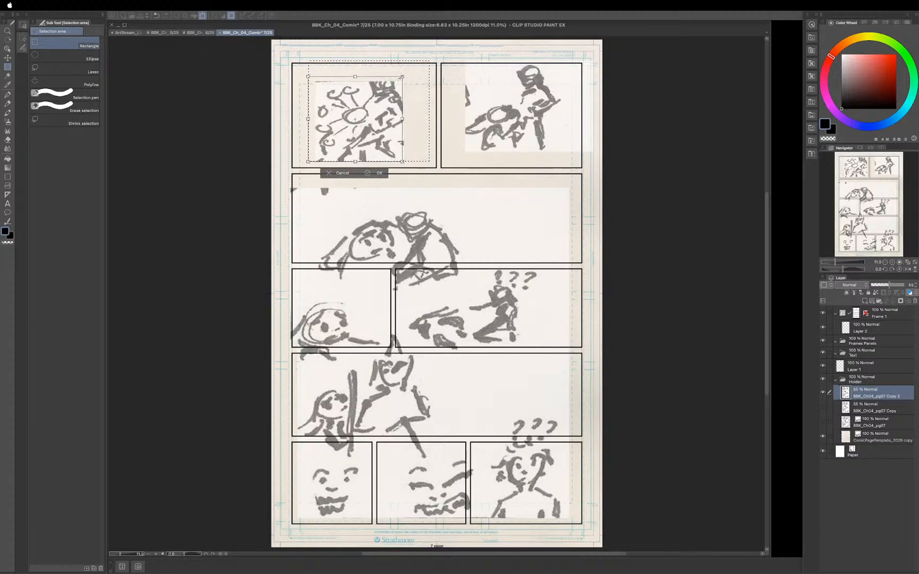
drag(400, 73, 399, 70)
drag(389, 149, 399, 149)
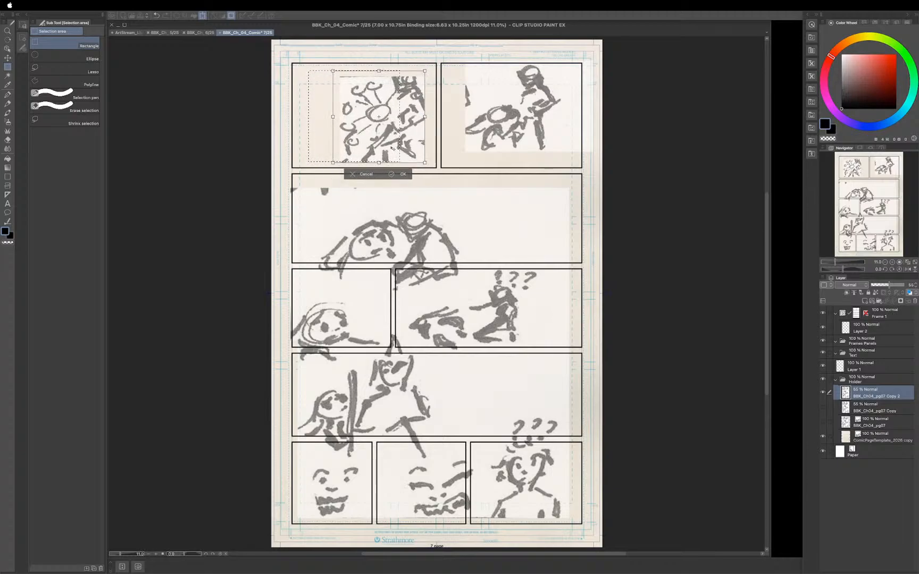
drag(392, 147, 392, 146)
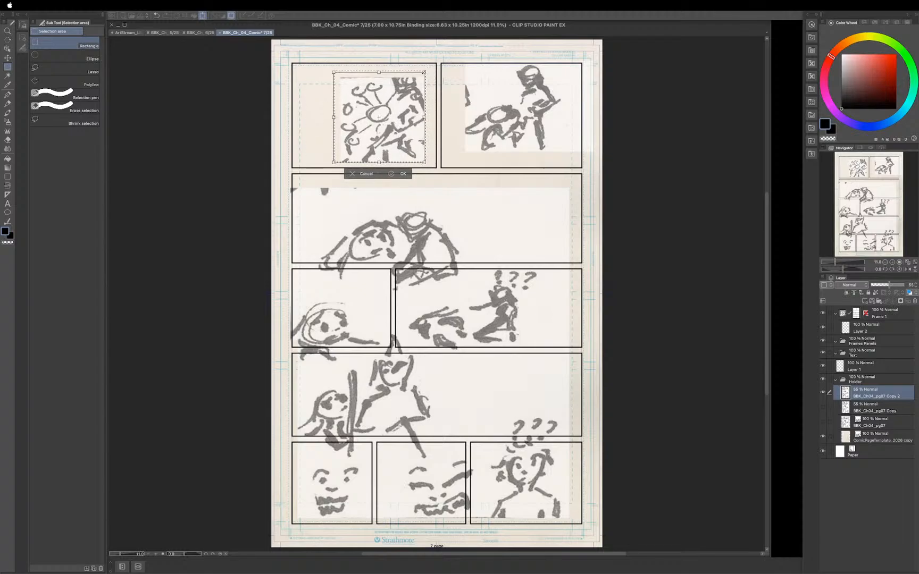
drag(398, 137, 400, 136)
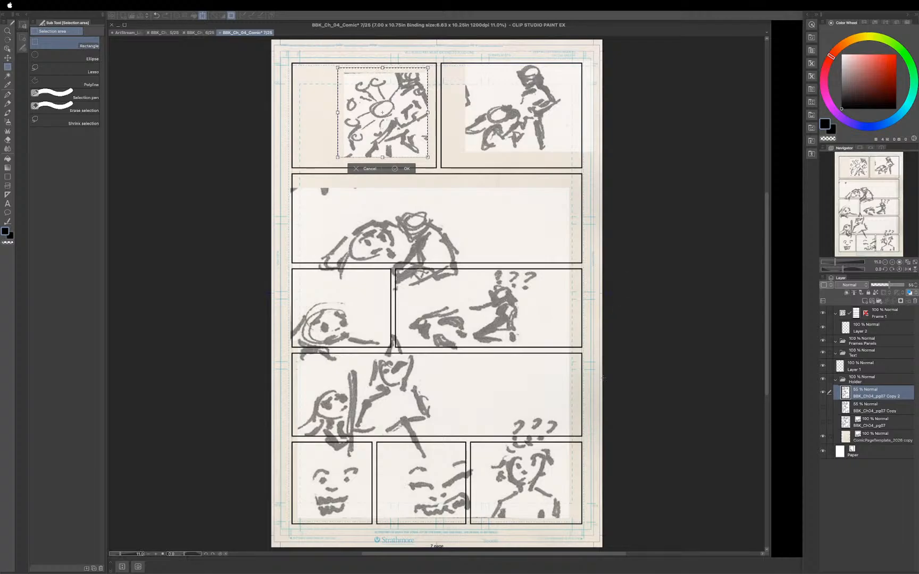
key(Return)
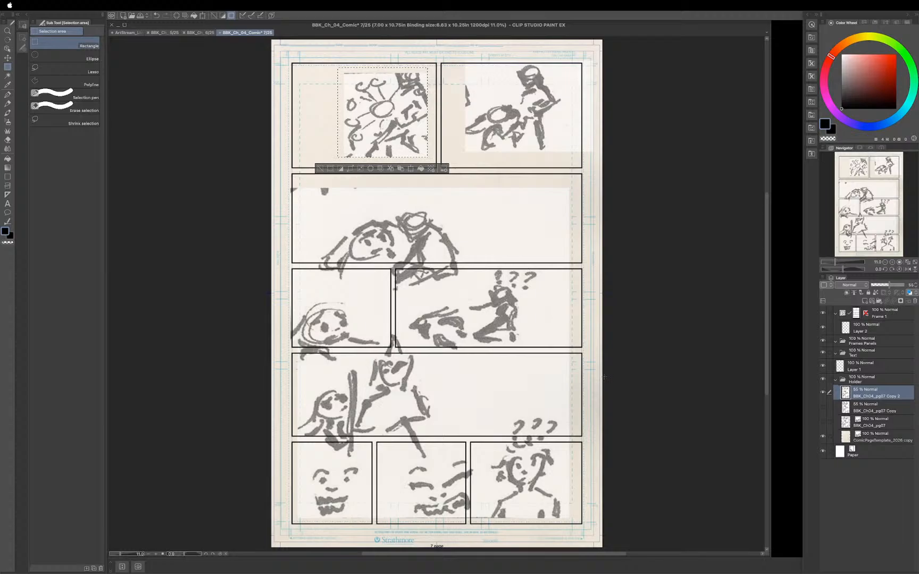
Select the second row's wide sketch with a rectangle, move it higher, narrow it to the panel's right border, apply and deselect.
key(super+d)
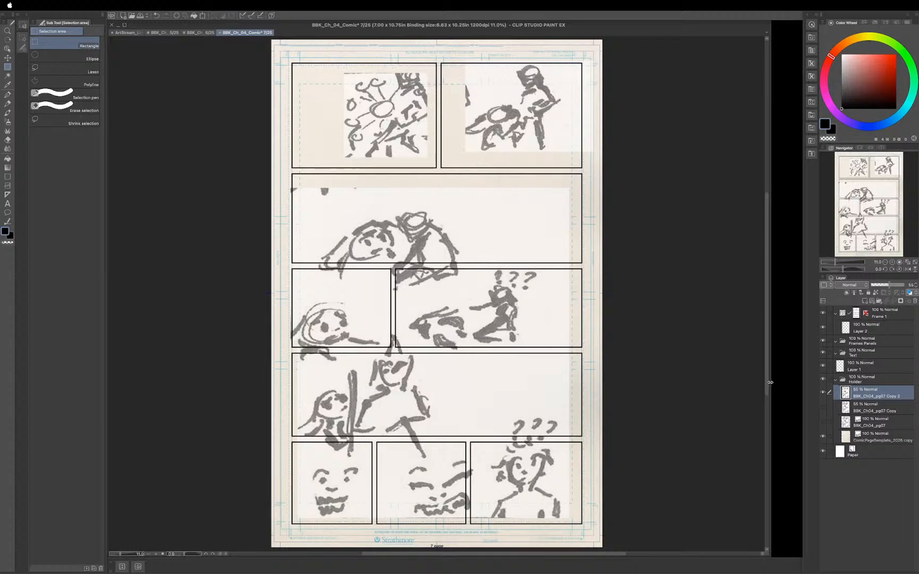
drag(770, 382, 729, 384)
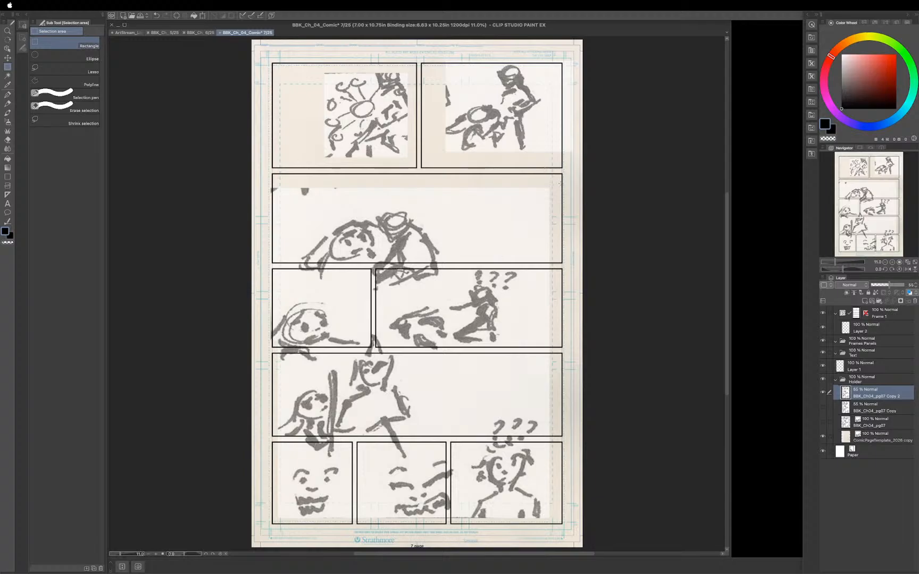
drag(554, 182, 260, 270)
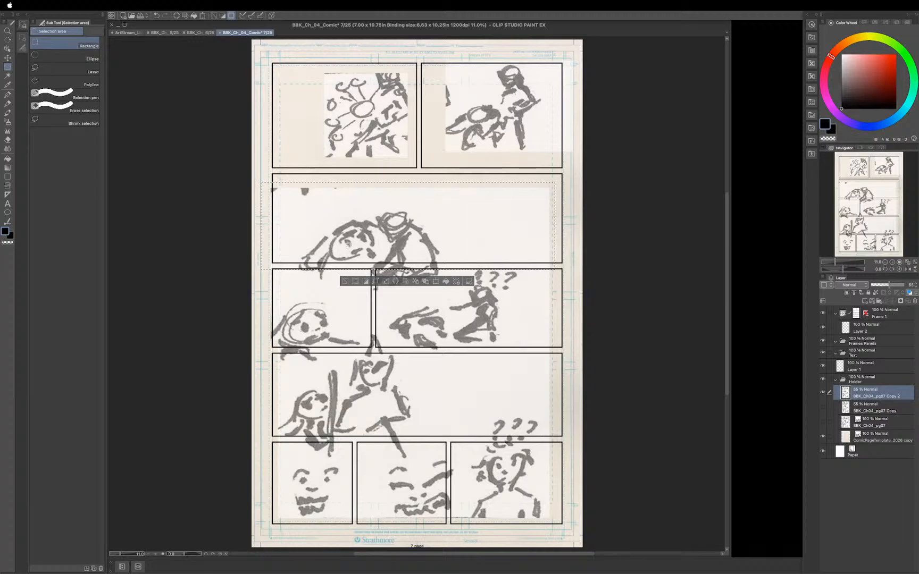
key(super+t)
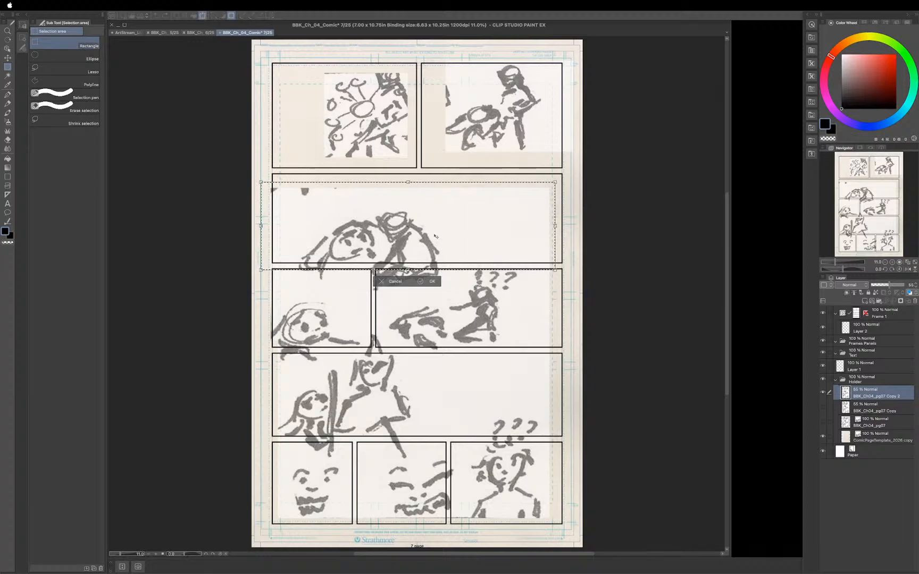
drag(434, 242, 456, 210)
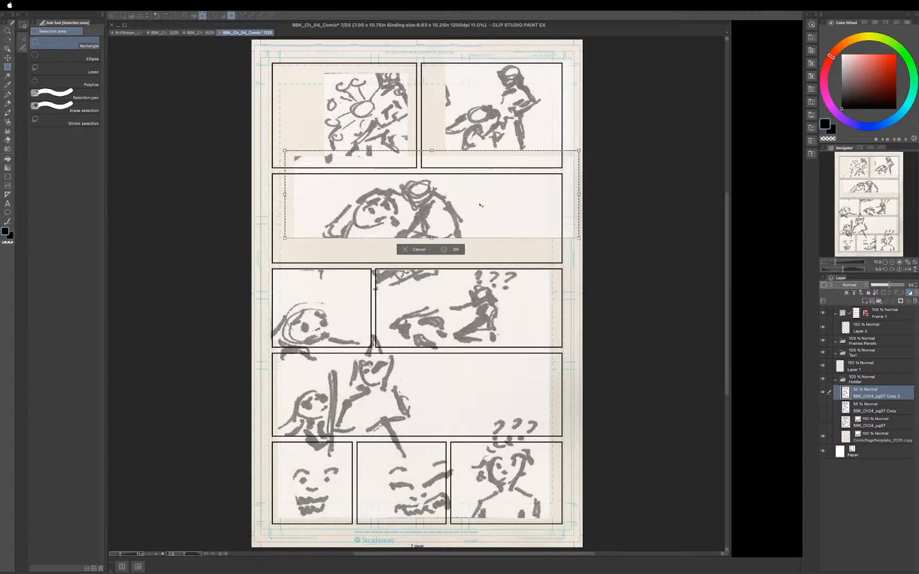
drag(579, 238, 569, 239)
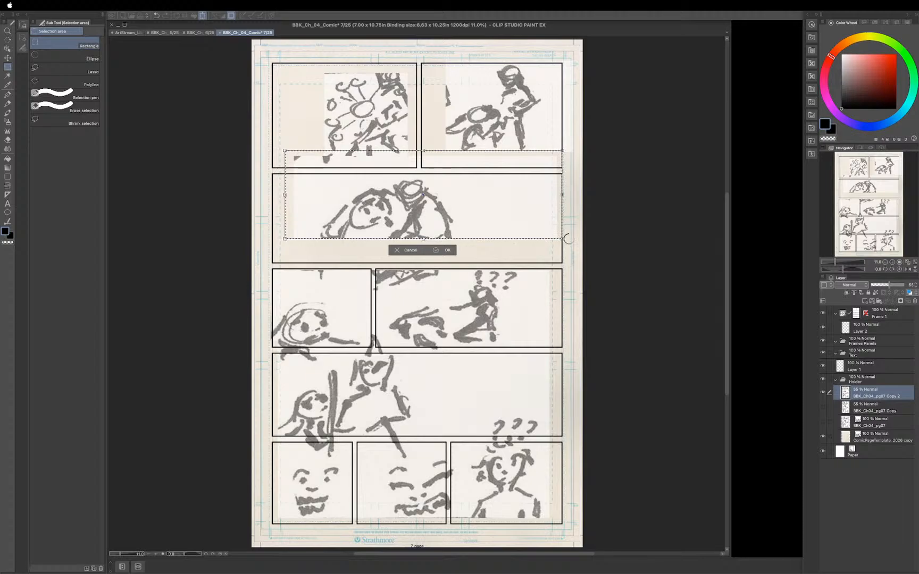
click(436, 250)
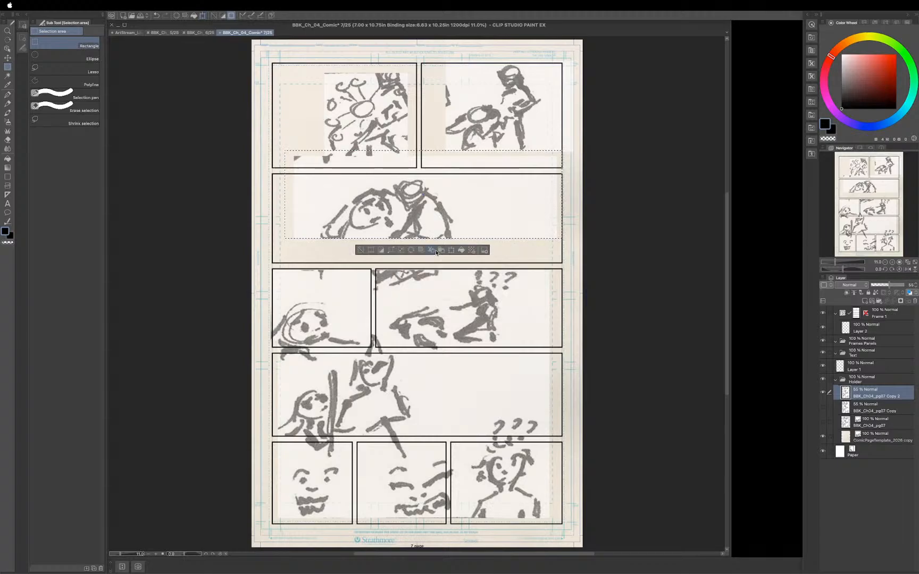
key(super+d)
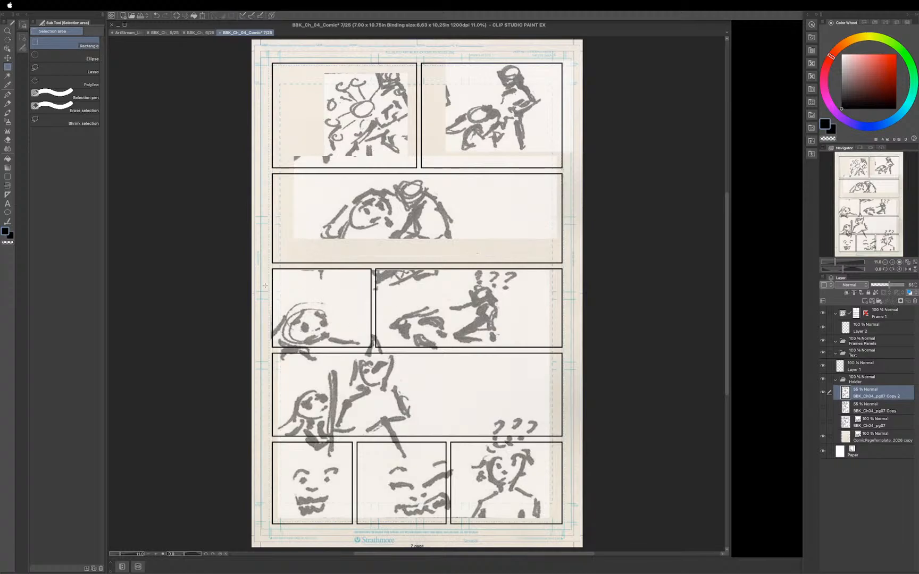
Select the third row's opening sketch with a rectangle, scale it down inside the first panel, apply the transformation and deselect.
mouse_move(264, 292)
mouse_down()
mouse_move(361, 361)
mouse_move(330, 323)
mouse_move(337, 311)
mouse_move(318, 297)
mouse_move(332, 310)
mouse_up()
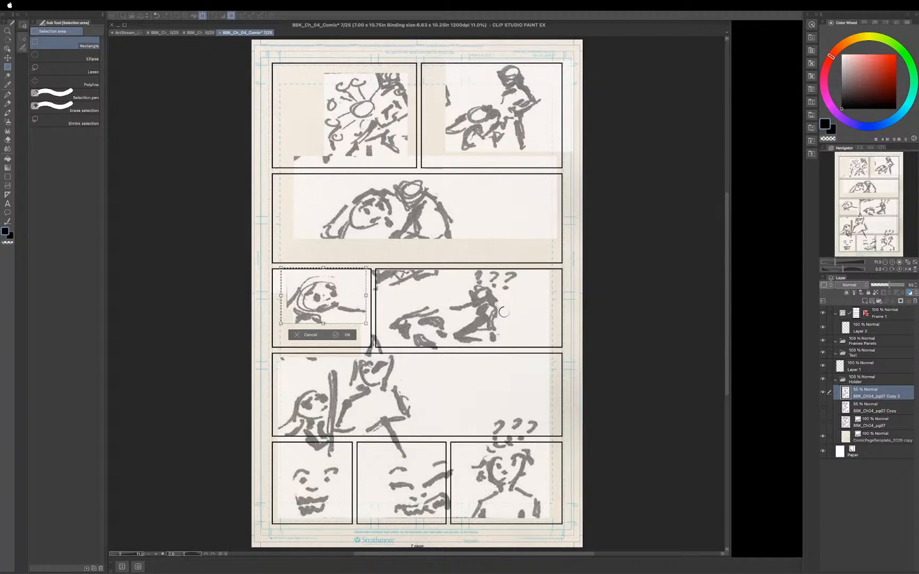
click(349, 335)
key(ctrl+d)
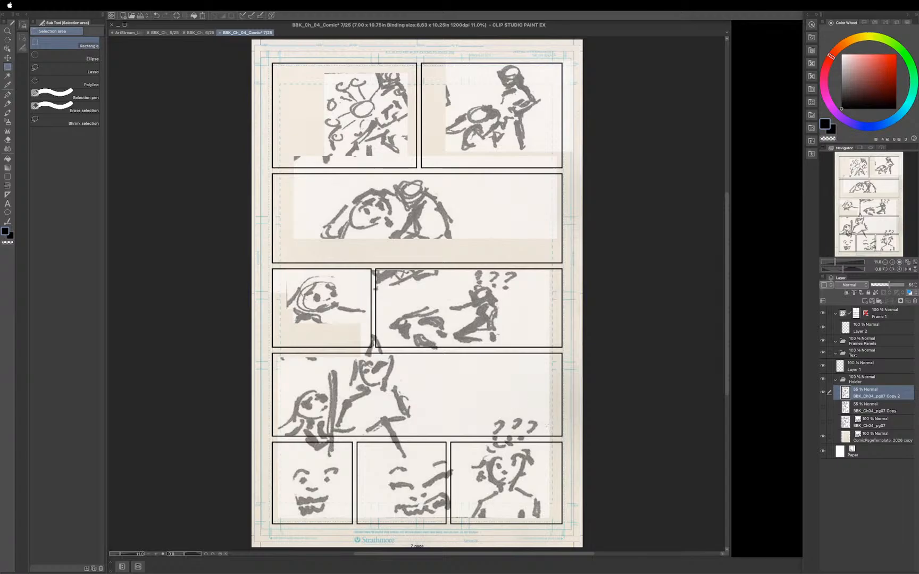
Lasso the bottom row's three sketches together with the question marks, shift them to the right, apply and clear the selection.
key(o)
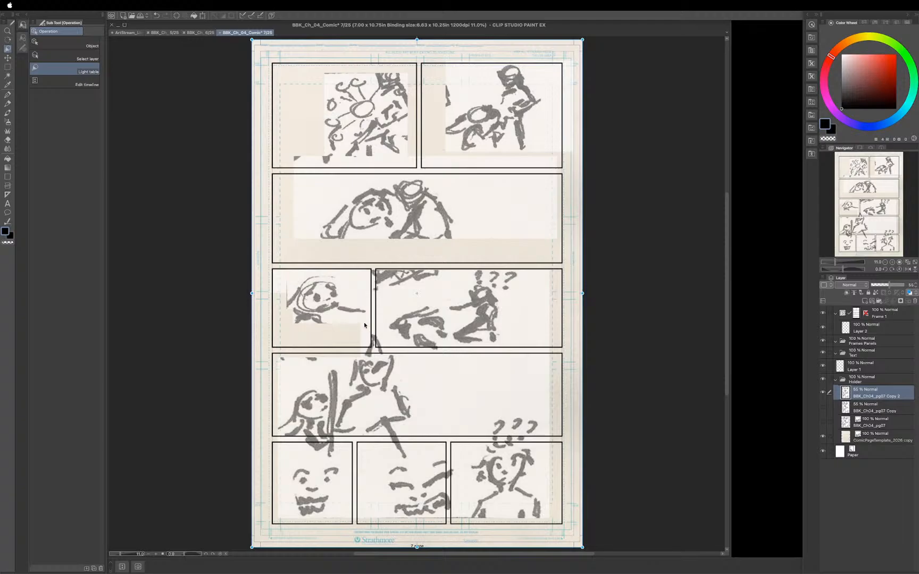
key(m)
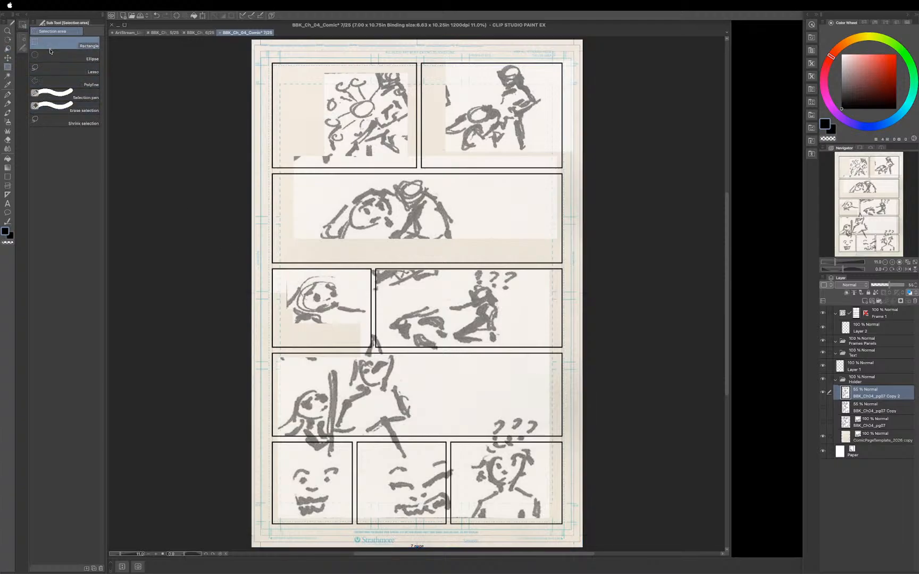
click(53, 72)
mouse_move(546, 415)
mouse_down()
mouse_move(464, 428)
mouse_move(415, 454)
mouse_move(285, 468)
mouse_move(282, 512)
mouse_move(369, 535)
mouse_move(520, 519)
mouse_move(554, 527)
mouse_move(565, 422)
mouse_move(545, 415)
mouse_up()
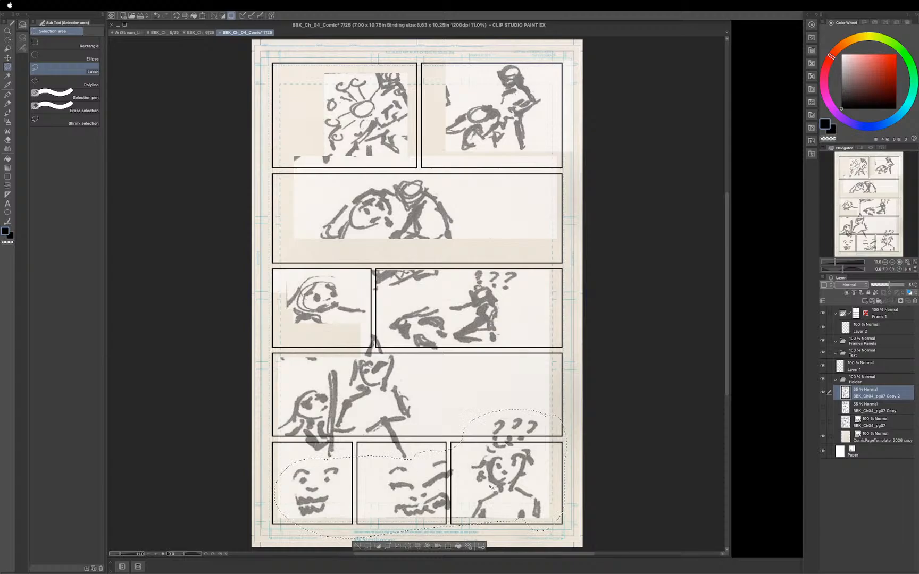
key(super+t)
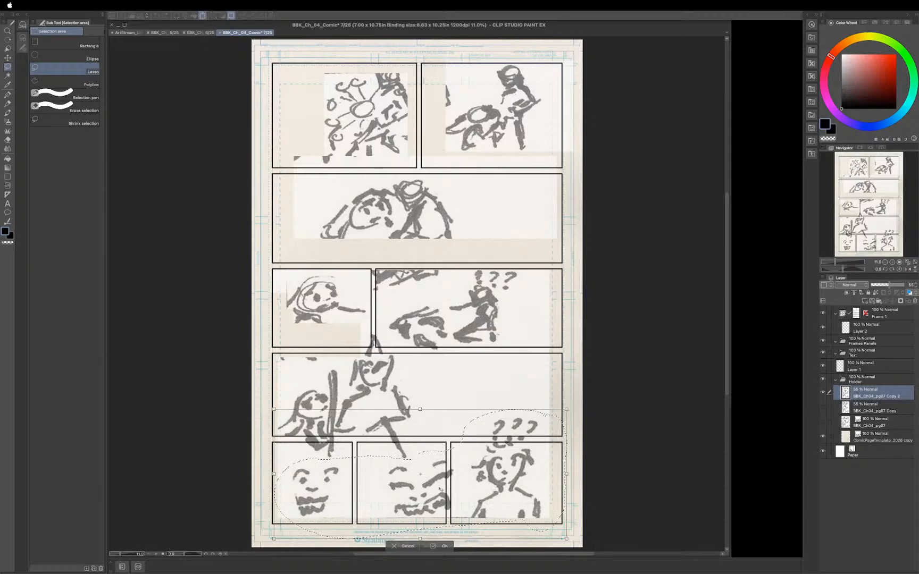
key(Return)
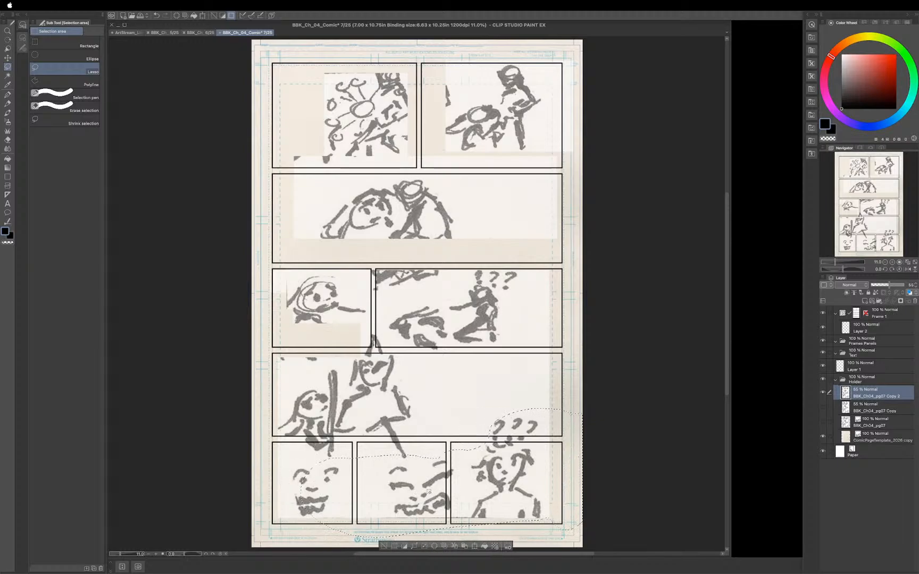
drag(417, 490, 416, 492)
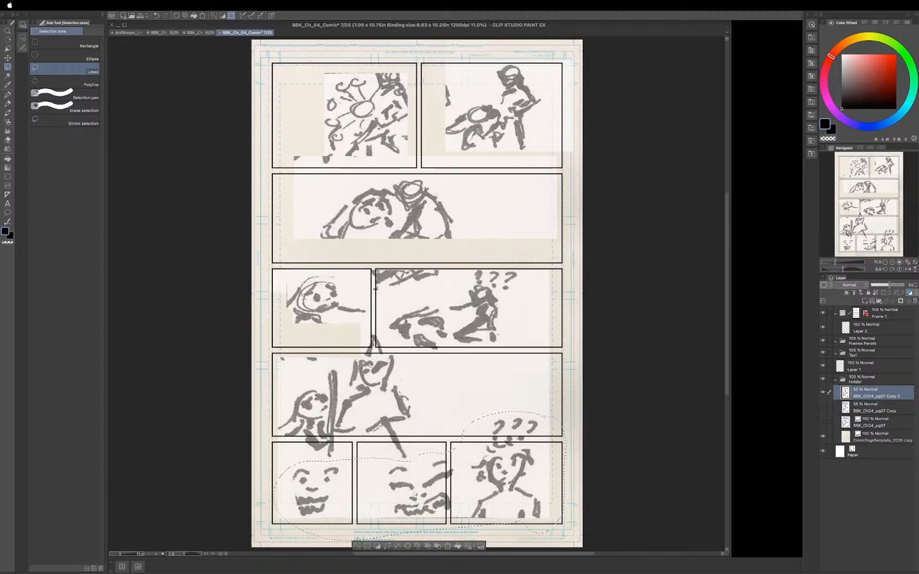
key(ctrl+t)
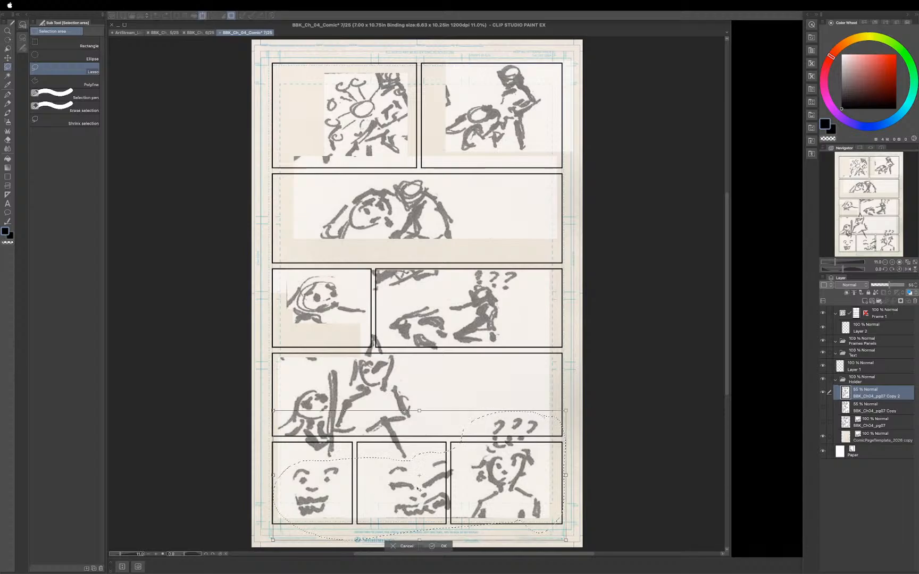
drag(416, 491, 458, 497)
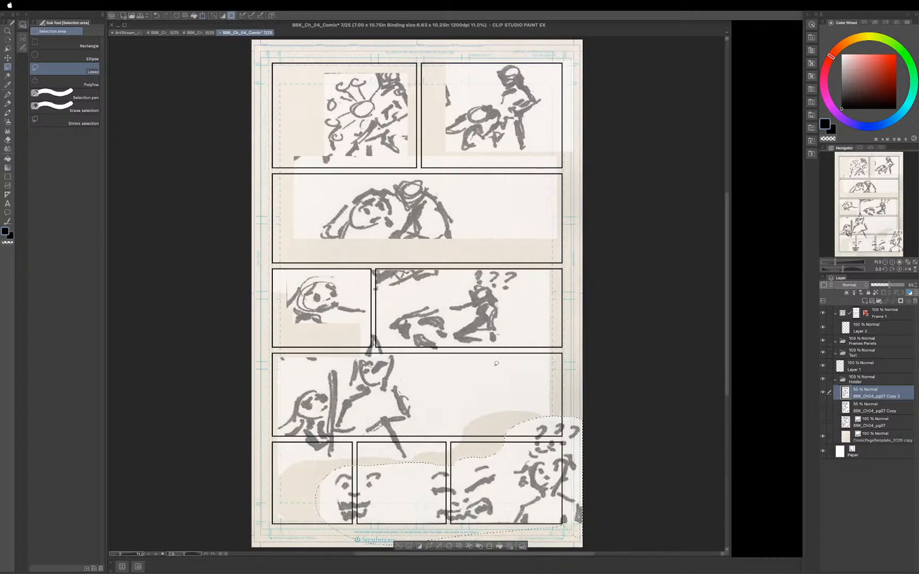
key(Return)
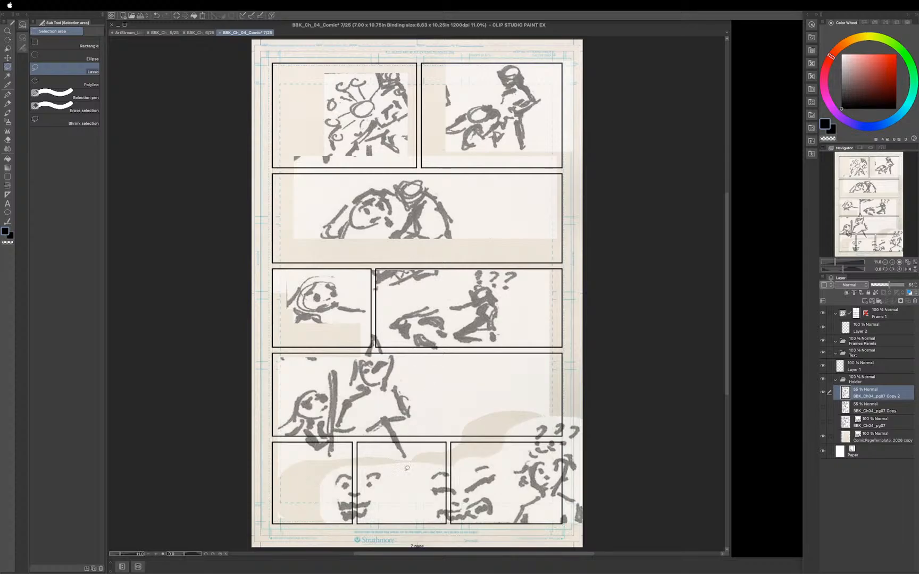
Lasso the figure with the question marks in the bottom row and move it into that row's first panel.
mouse_move(515, 428)
mouse_down()
mouse_move(501, 486)
mouse_move(510, 525)
mouse_move(570, 531)
mouse_move(600, 502)
mouse_move(578, 408)
mouse_up()
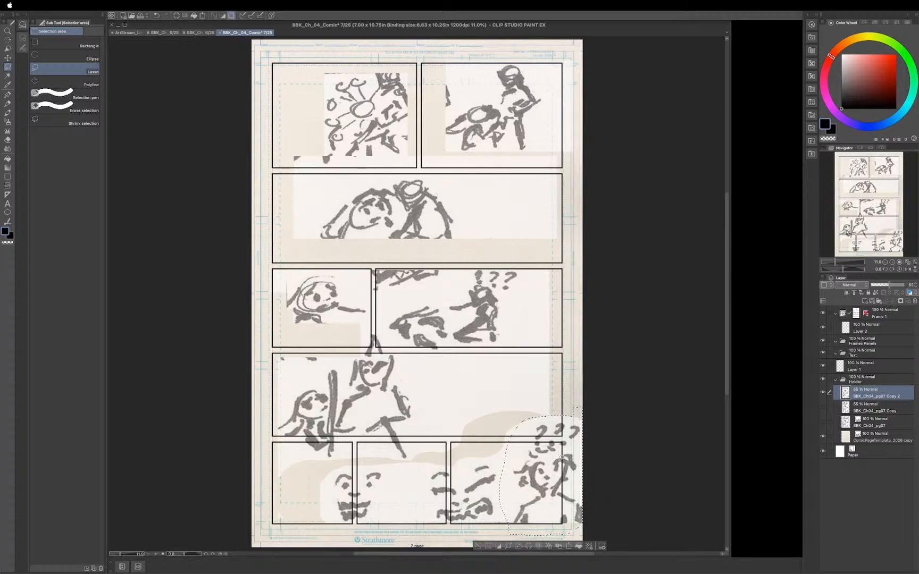
key(super+t)
drag(554, 491, 309, 492)
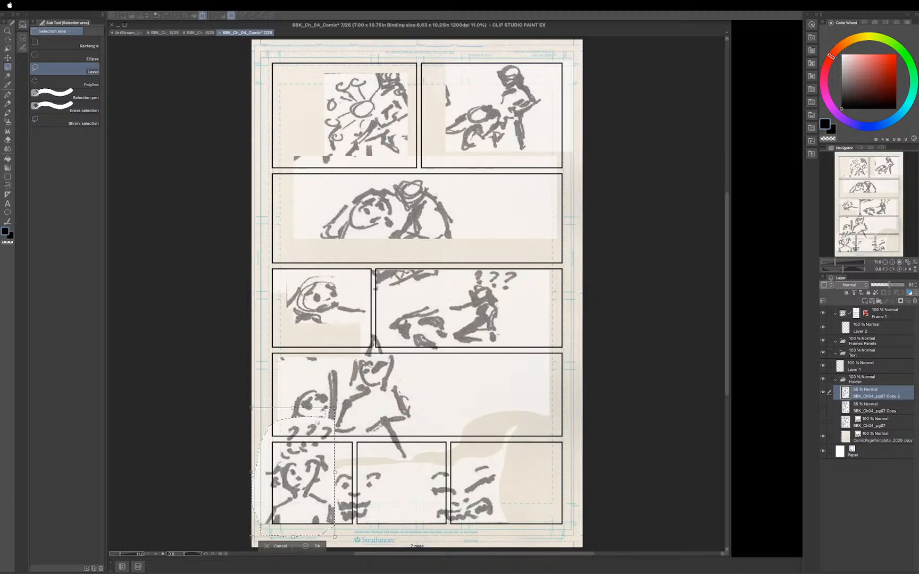
key(Return)
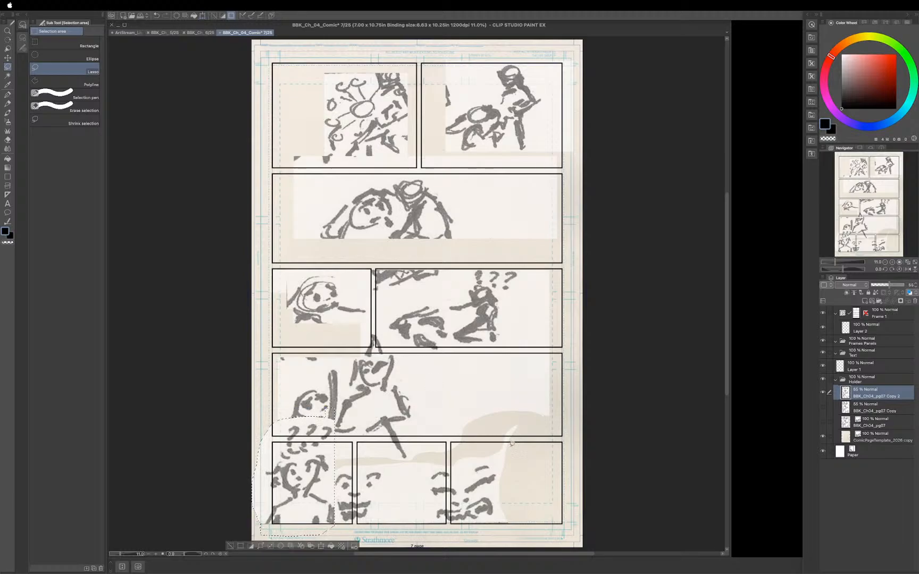
Lasso the bottom row's squinting face, move it into the third panel, scale it down to fit, apply and deselect.
mouse_move(512, 443)
mouse_down()
mouse_move(437, 454)
mouse_move(426, 506)
mouse_move(445, 528)
mouse_move(471, 535)
mouse_move(504, 519)
mouse_move(525, 471)
mouse_move(518, 452)
mouse_up()
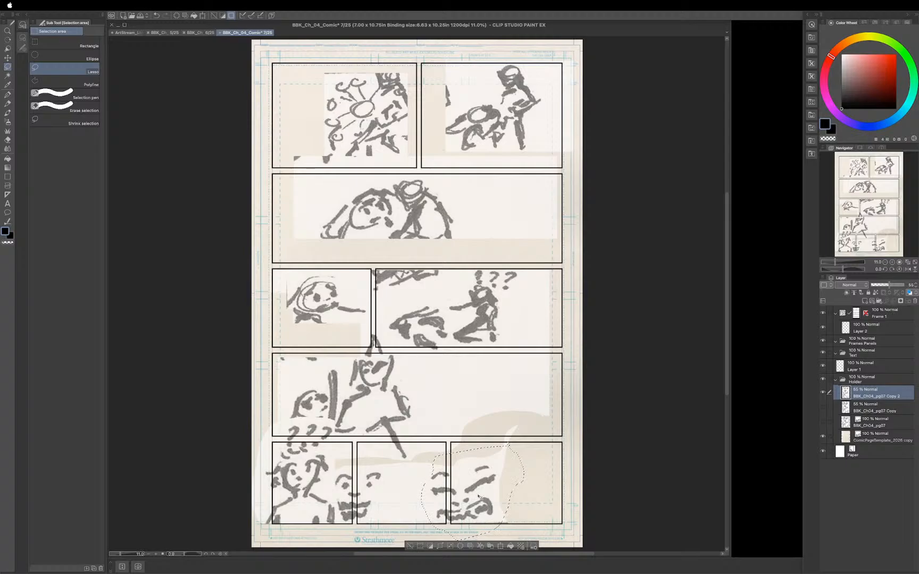
key(super+t)
mouse_move(470, 501)
mouse_down()
mouse_move(524, 497)
mouse_move(521, 488)
mouse_up()
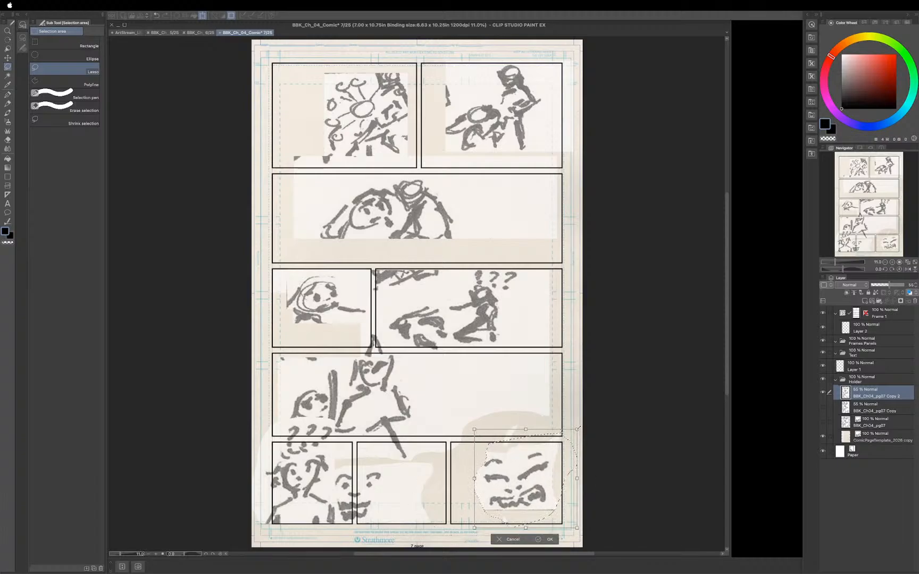
drag(576, 431, 563, 447)
drag(529, 500, 534, 496)
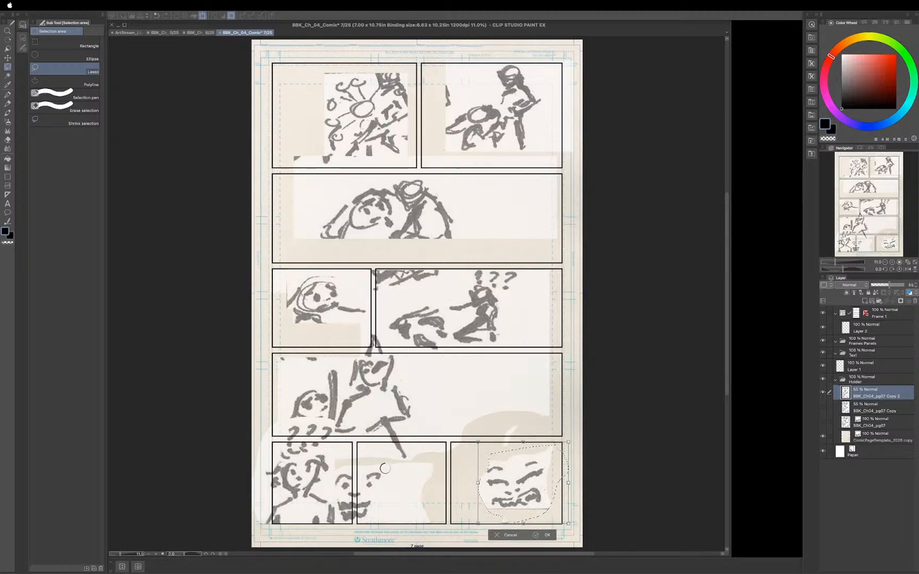
key(Return)
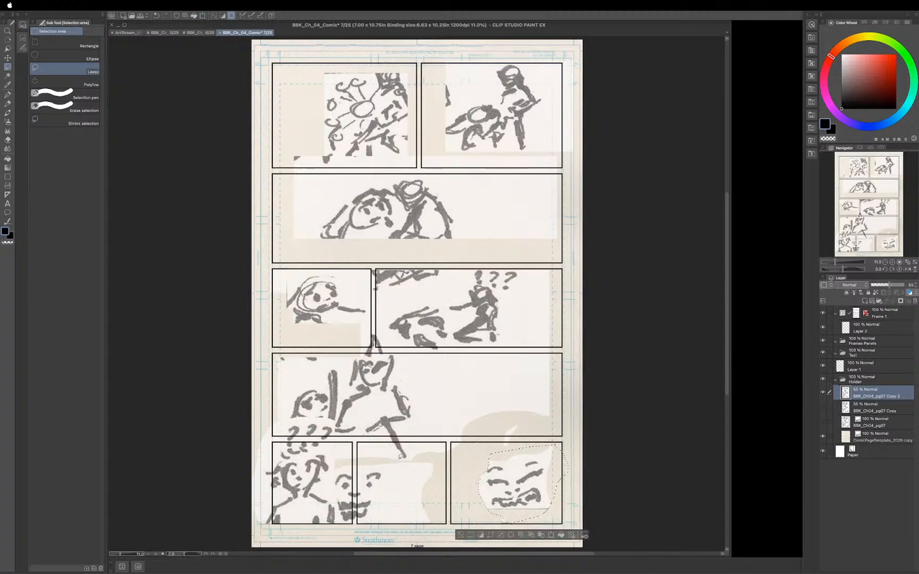
key(ctrl+d)
Lasso the remaining smiling face, move it into the bottom row's middle panel, scale it down and apply the transformation.
mouse_move(378, 457)
mouse_down()
mouse_move(337, 464)
mouse_move(332, 476)
mouse_move(348, 529)
mouse_move(382, 515)
mouse_move(387, 464)
mouse_move(378, 458)
mouse_up()
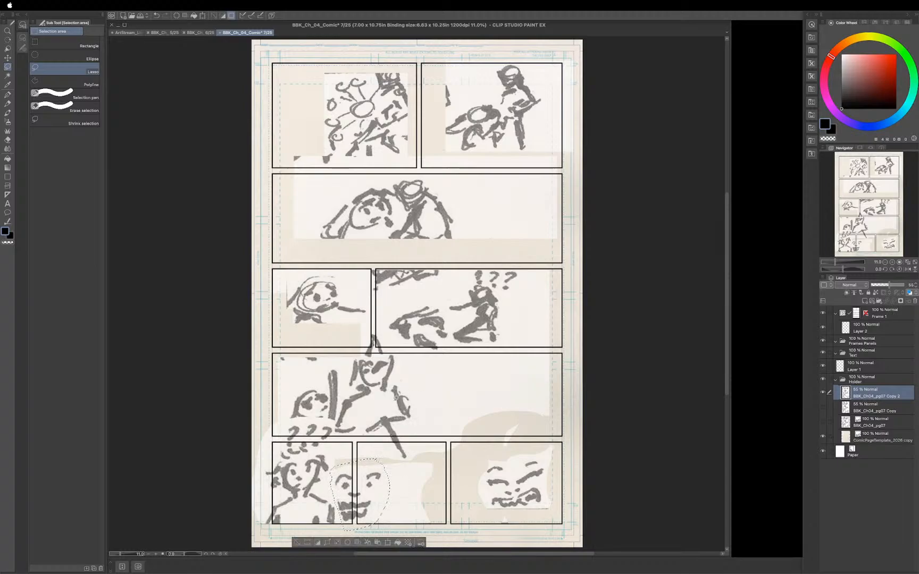
mouse_move(367, 508)
mouse_down()
mouse_move(416, 502)
mouse_move(408, 482)
mouse_up()
drag(439, 445, 433, 459)
drag(419, 506, 424, 500)
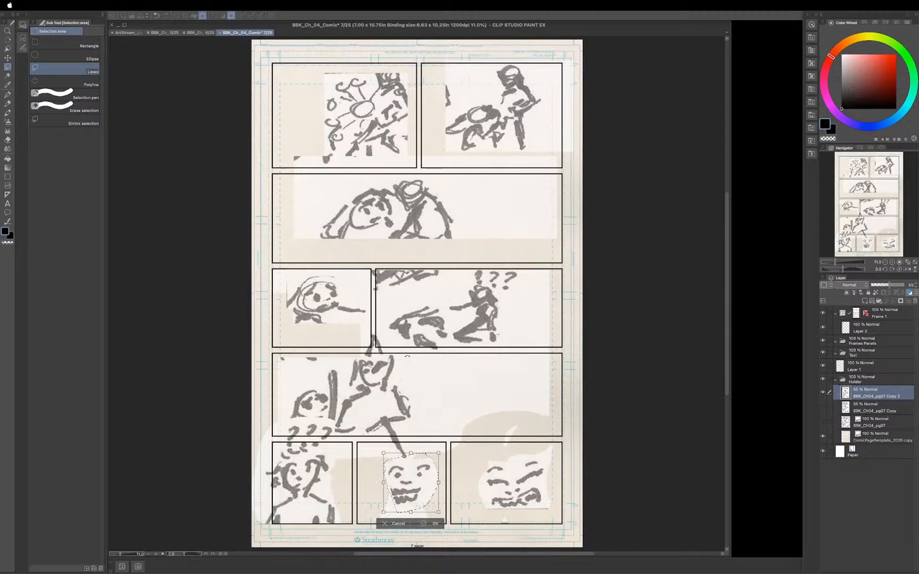
key(Return)
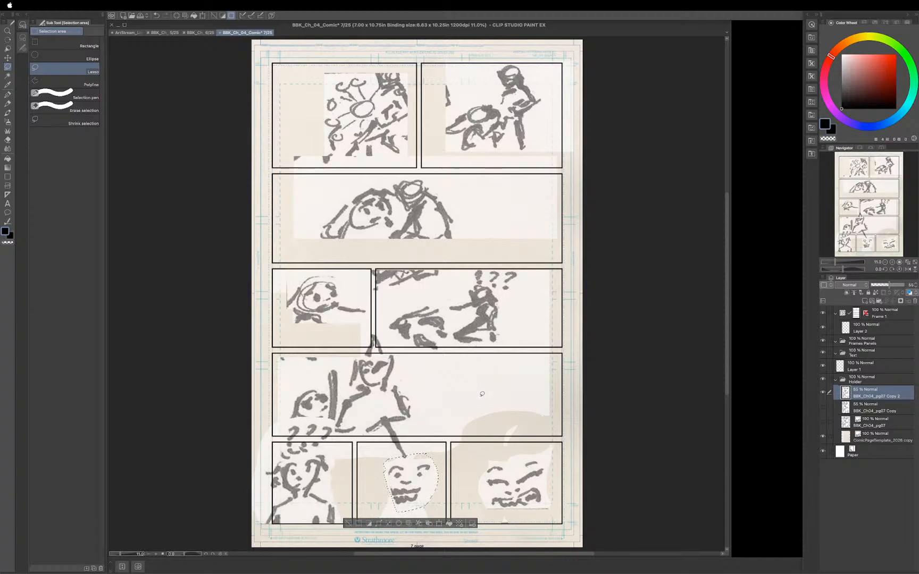
Check page 6 for reference, collapse page 7's Holder and Frame 1 folders, and move Frame 1 into the Frames Panels folder.
click(202, 34)
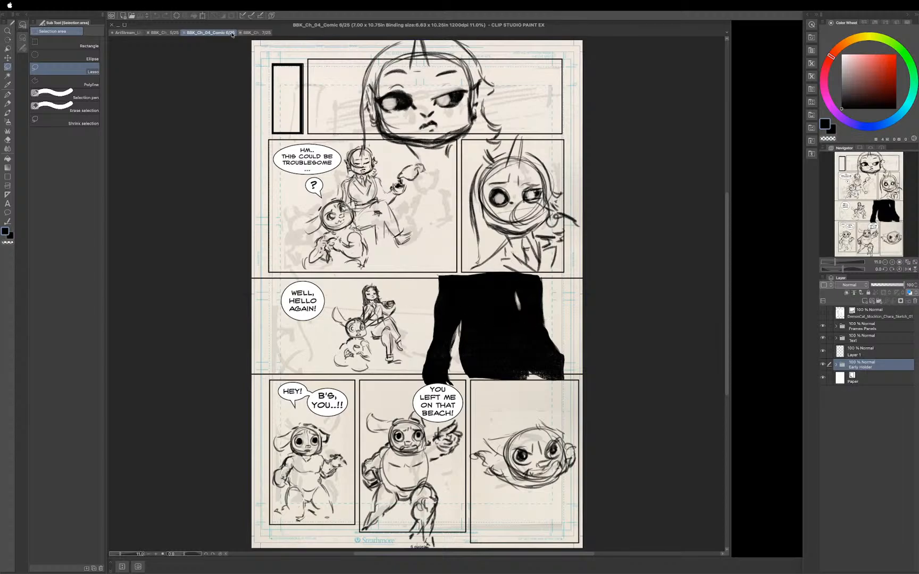
click(257, 33)
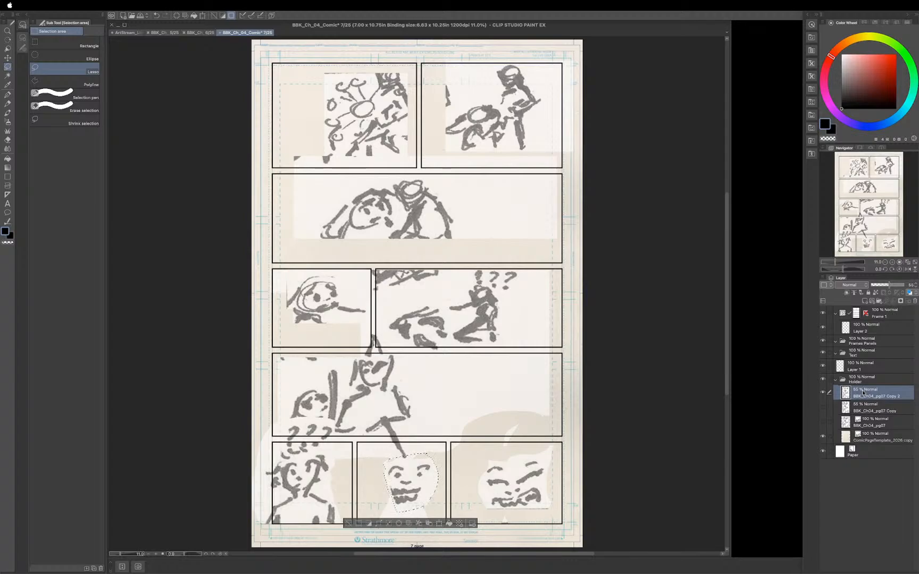
click(835, 380)
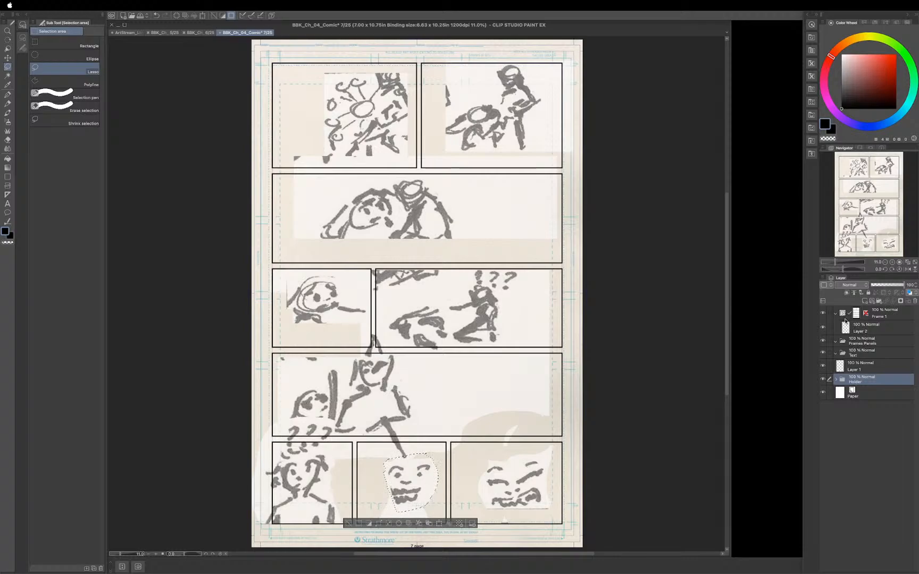
click(835, 313)
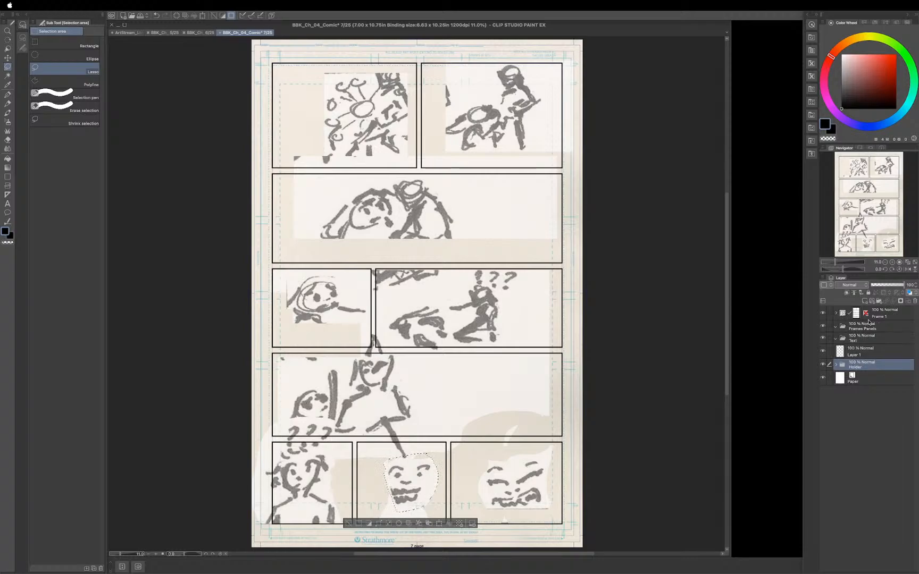
drag(870, 318, 868, 328)
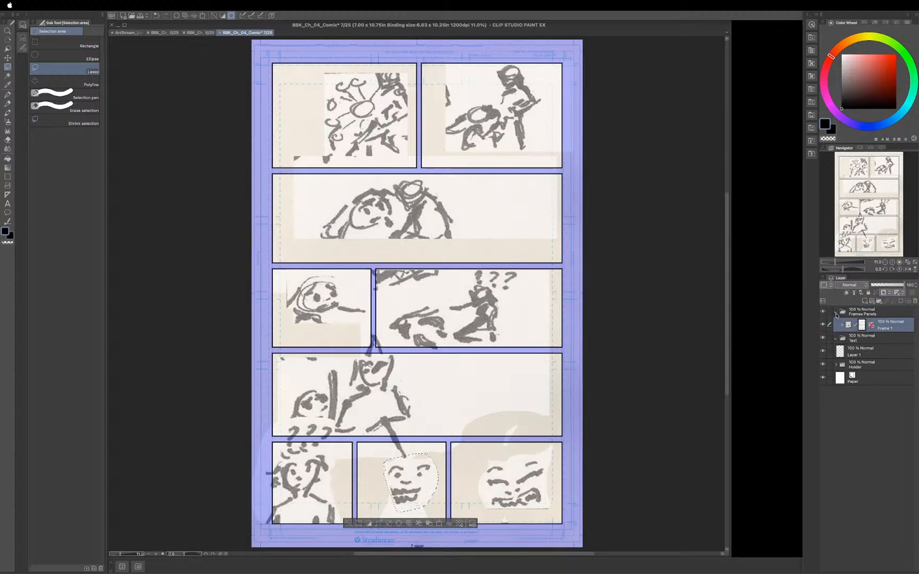
click(857, 342)
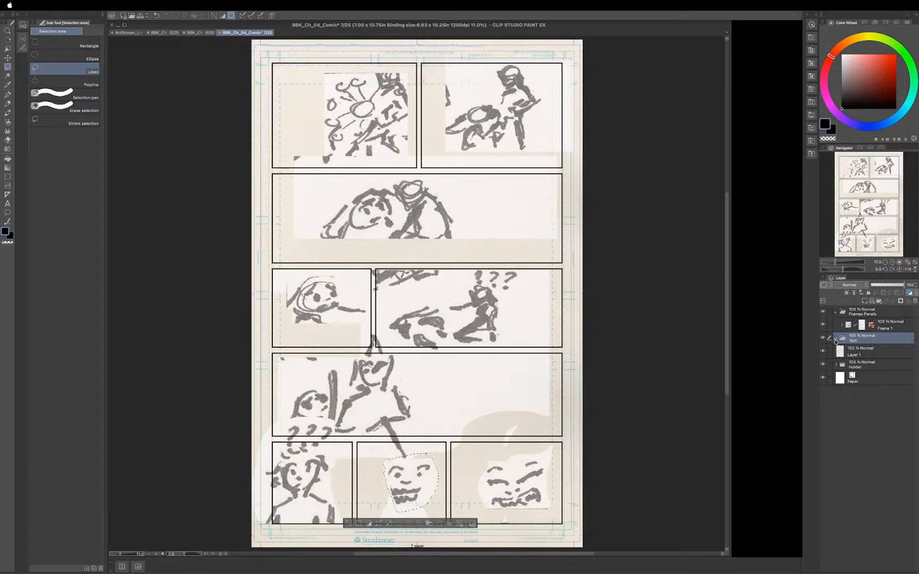
Rename Layer 1, below the Text folder, as Blank.
click(856, 353)
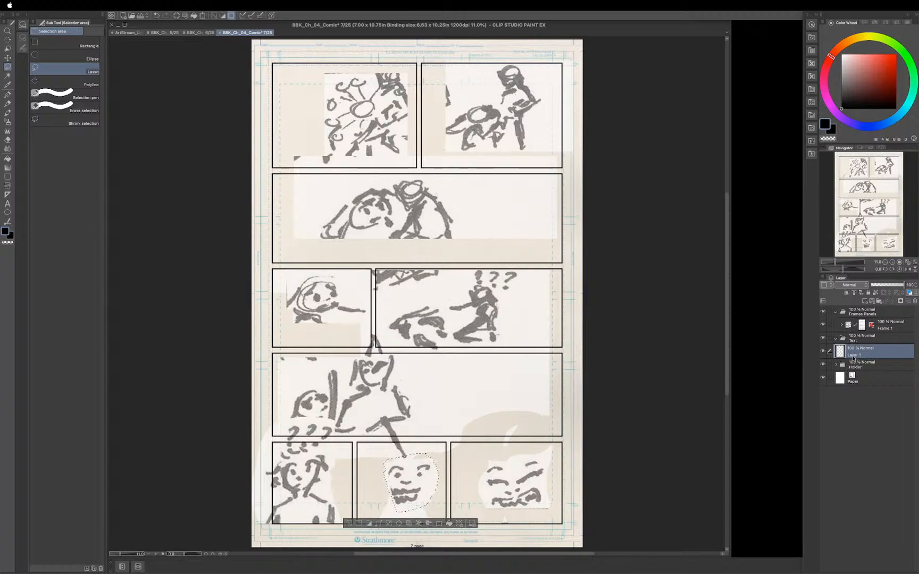
double_click(854, 354)
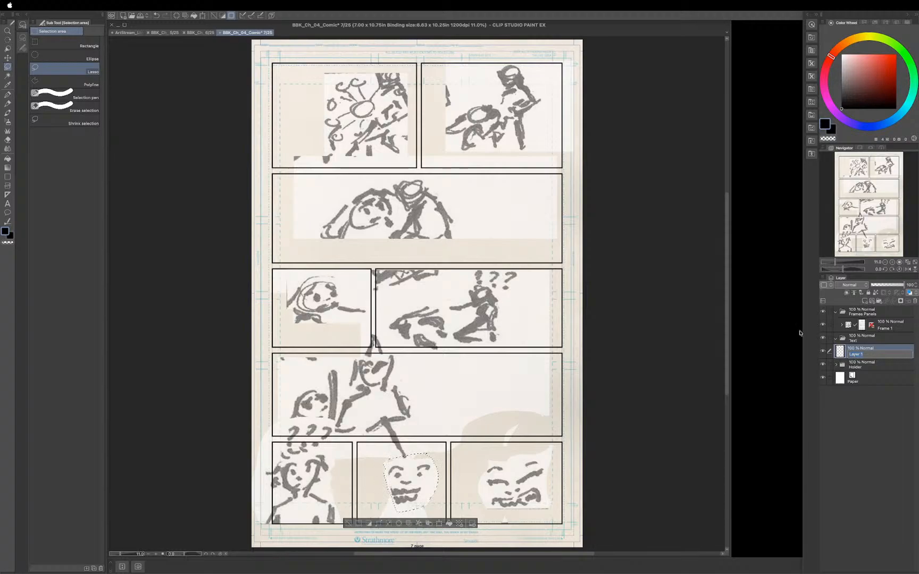
text(Blank)
key(Return)
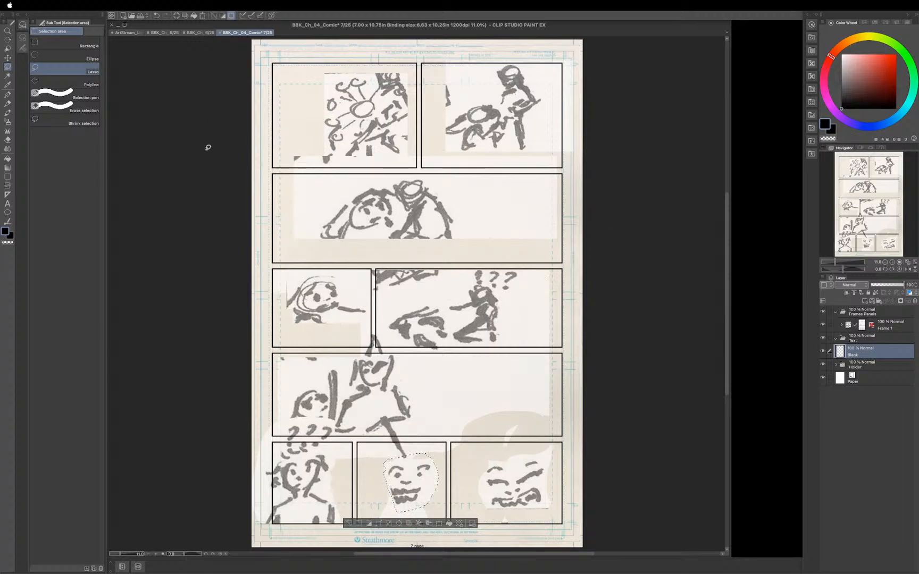
Draw a roughly circular speech balloon with the Ellipse balloon tool in the upper-left corner of the first panel.
key(t)
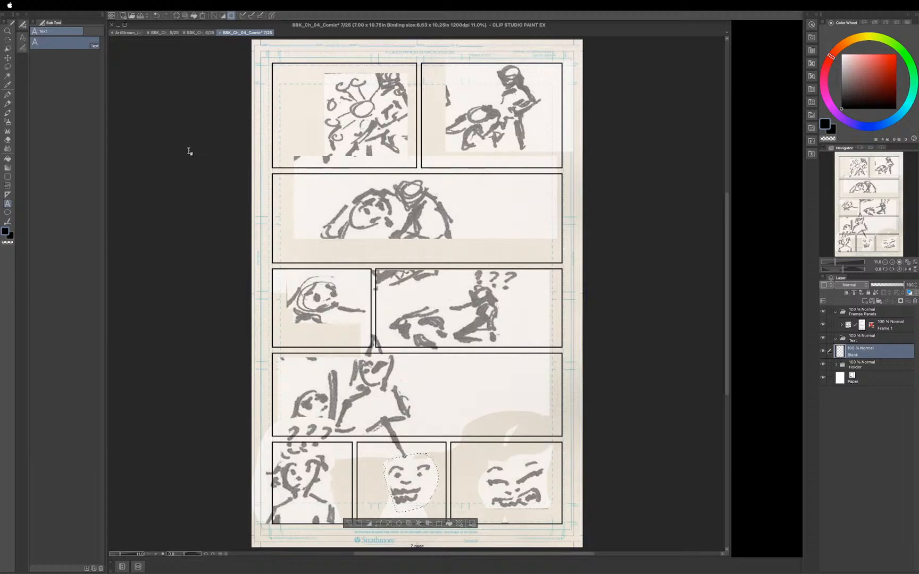
key(t)
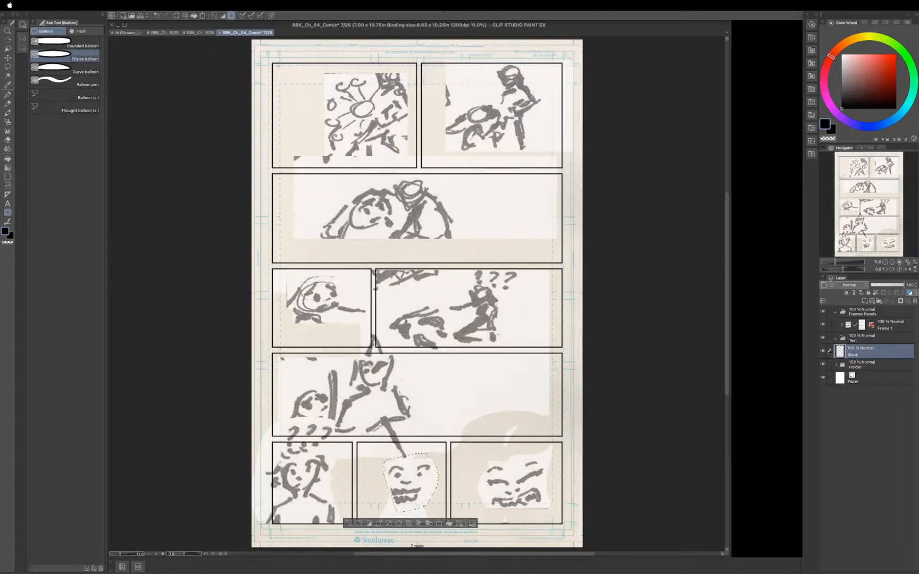
drag(277, 66, 332, 120)
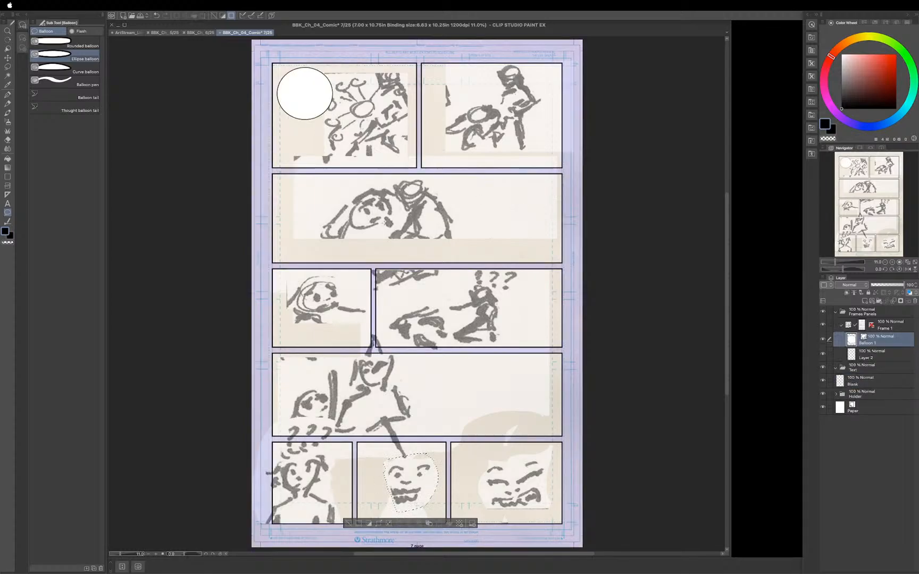
Letter the balloon with "YOU LEFT ME YOU LEFT ME YOU LEFT ME".
key(t)
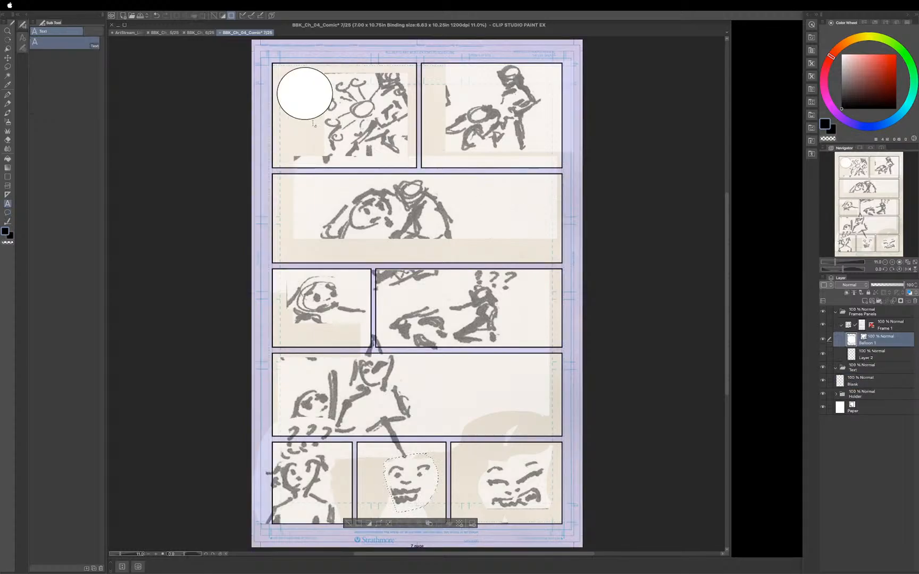
click(304, 95)
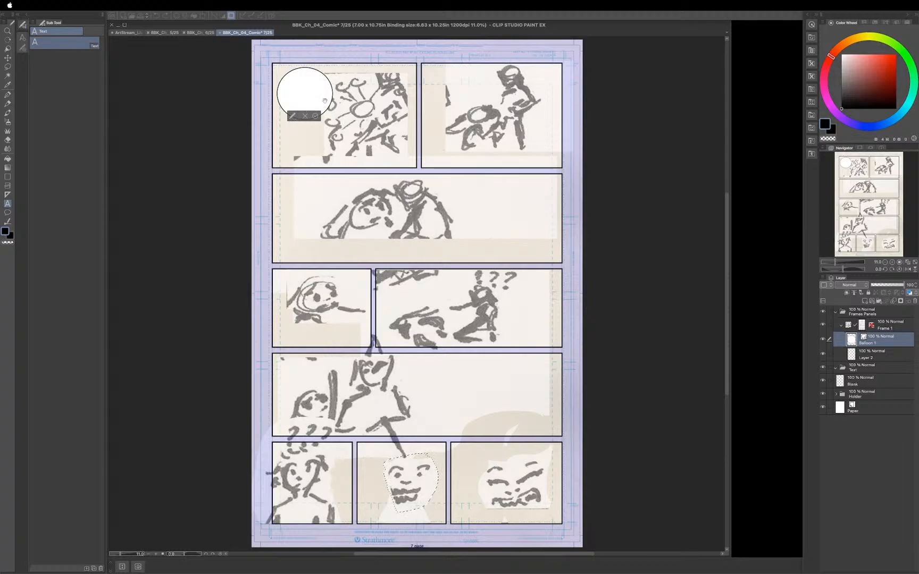
text(YOU LEFT)
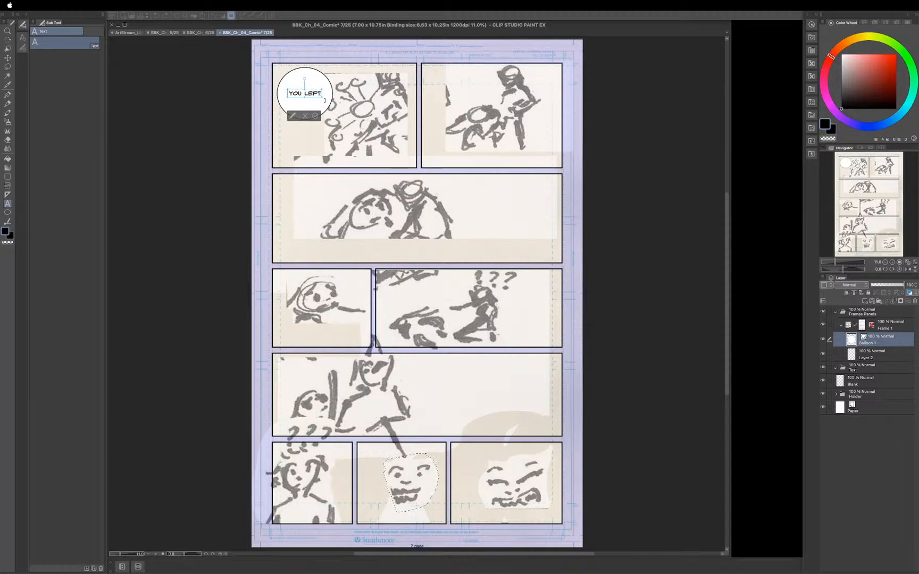
text( ME YOU)
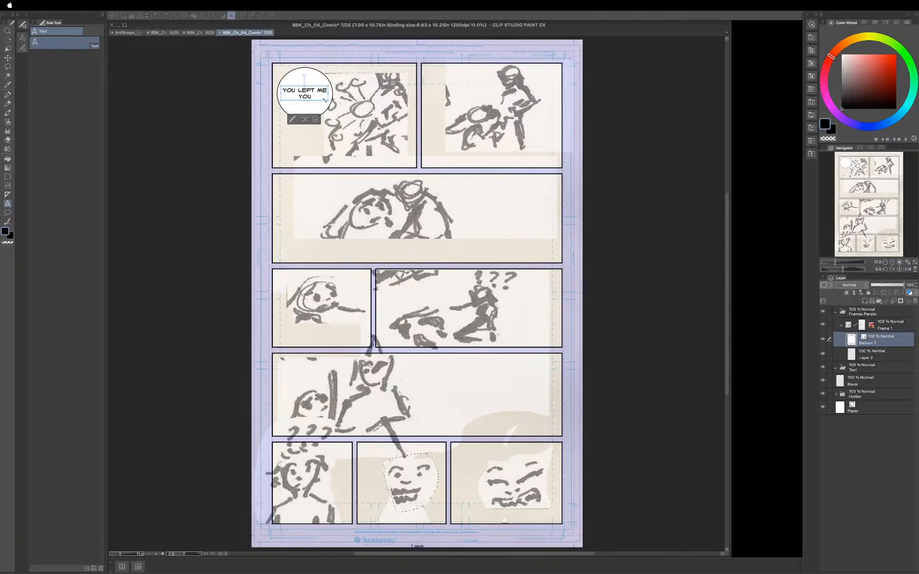
text( LEFT ME YOU)
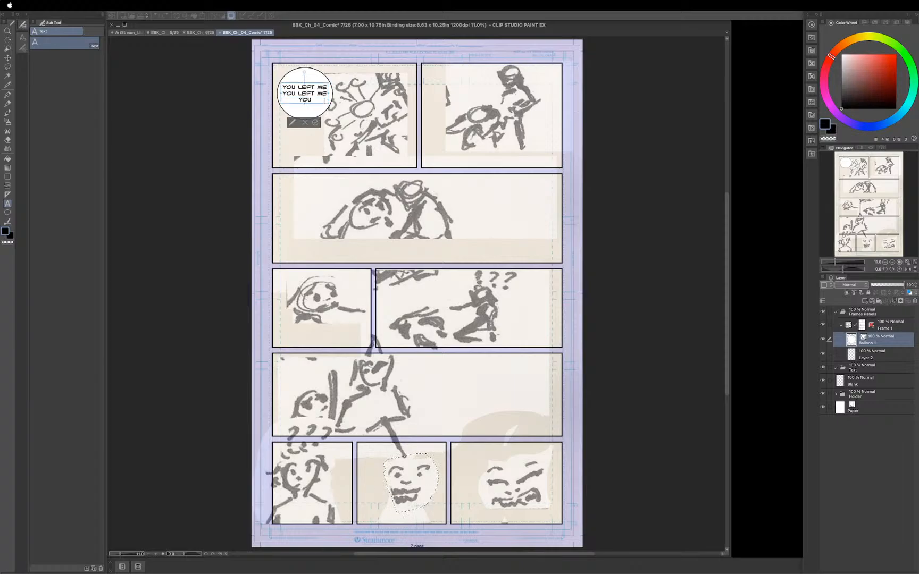
text( LEFT ME)
Try larger and smaller font sizes on the whole balloon text, up to 15, and return it to 8.
drag(326, 100, 271, 82)
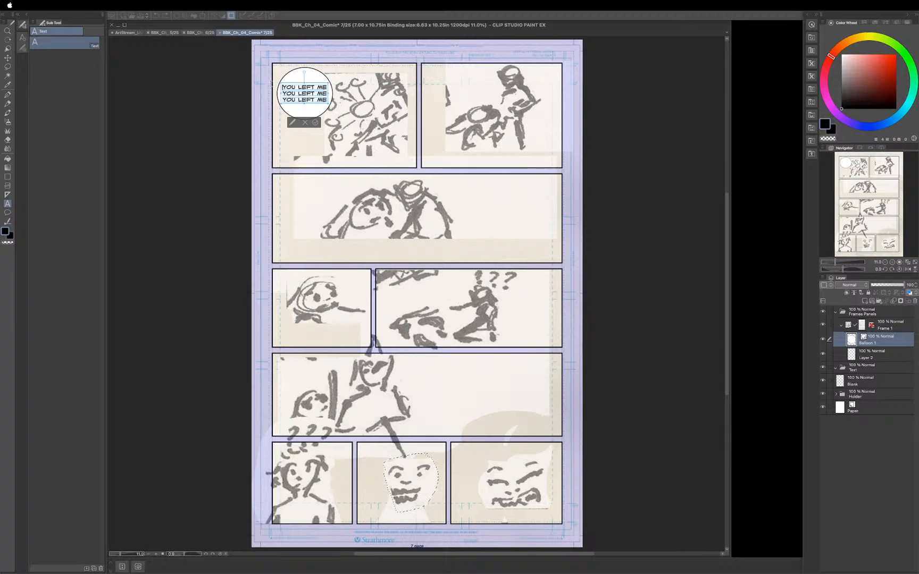
click(292, 123)
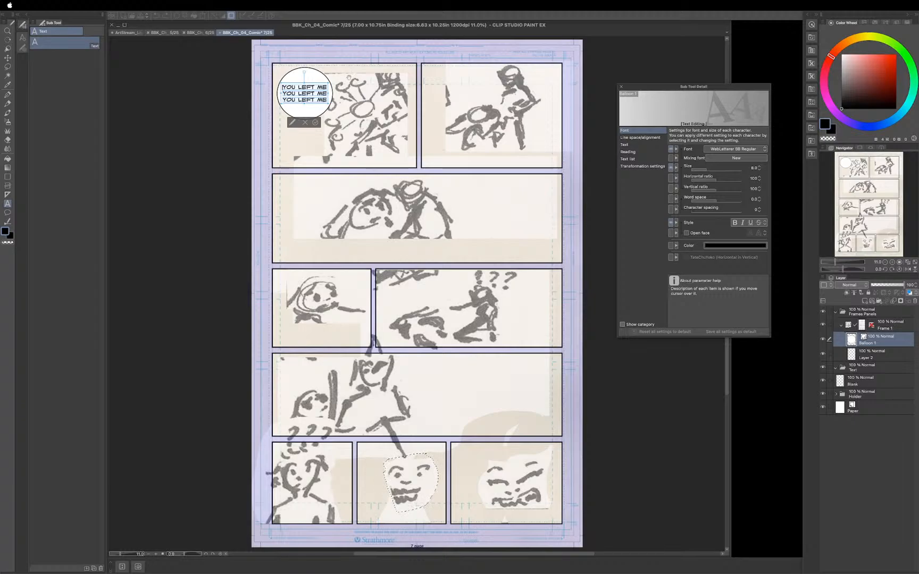
click(759, 167)
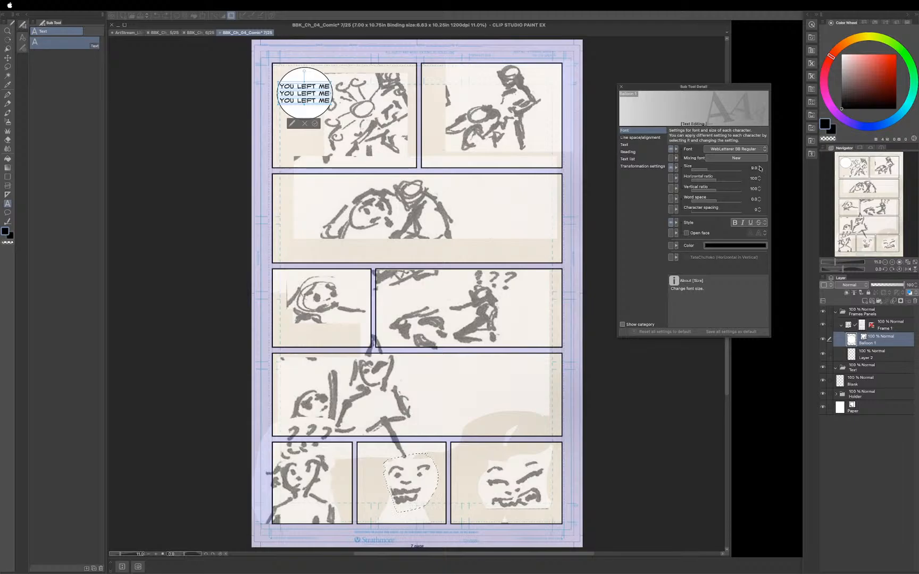
click(759, 168)
click(759, 167)
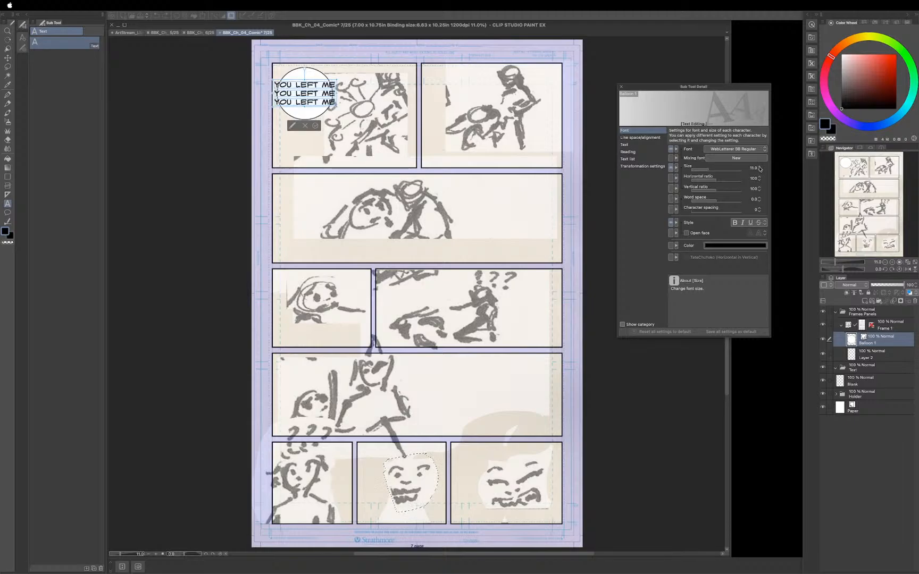
click(759, 167)
click(759, 167)
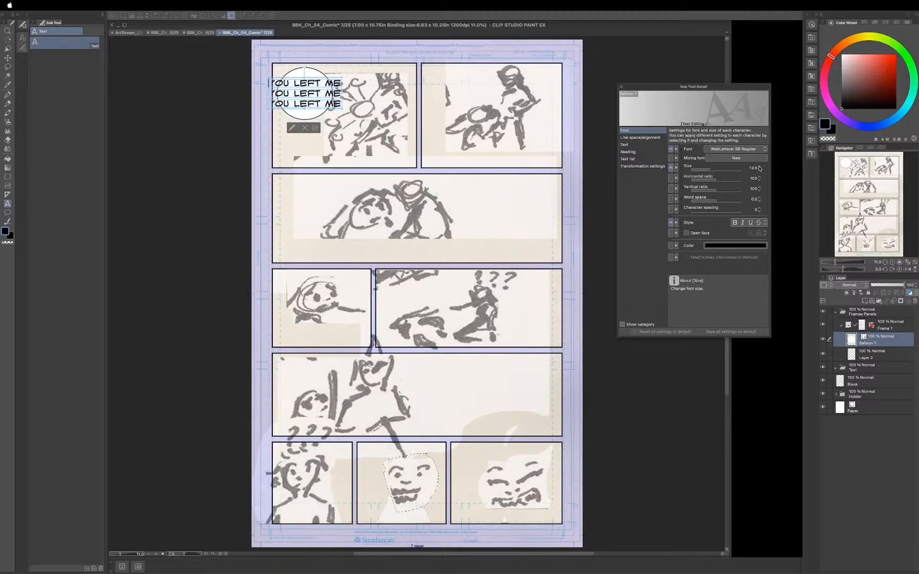
click(759, 167)
click(759, 168)
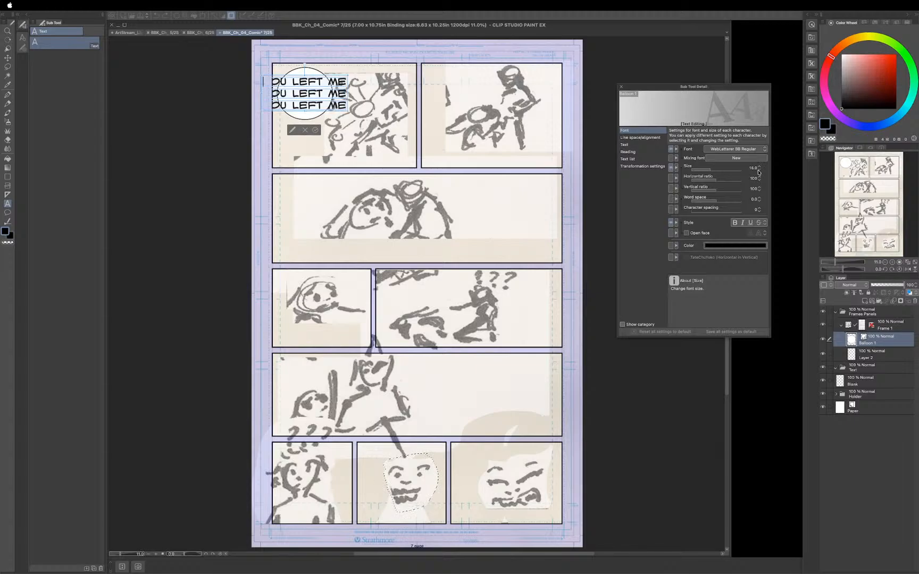
click(759, 170)
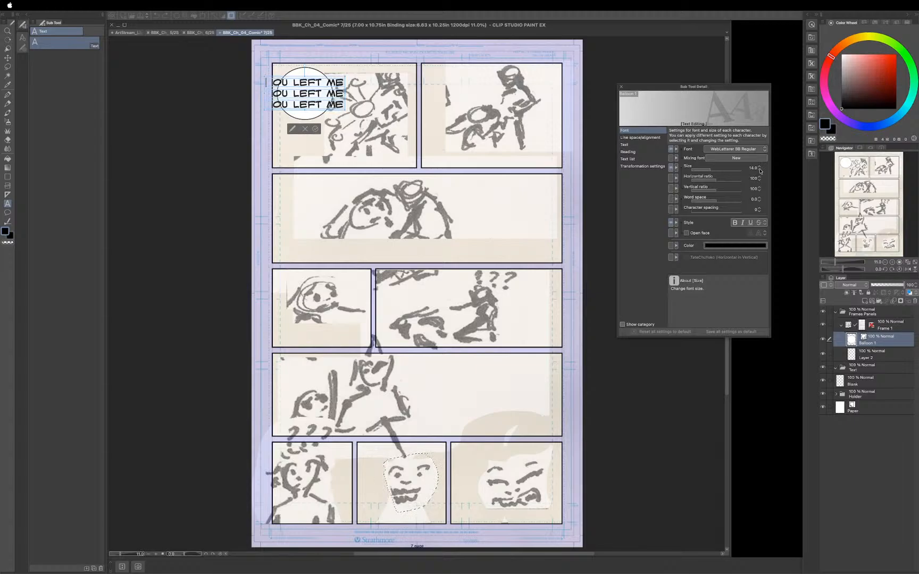
click(759, 171)
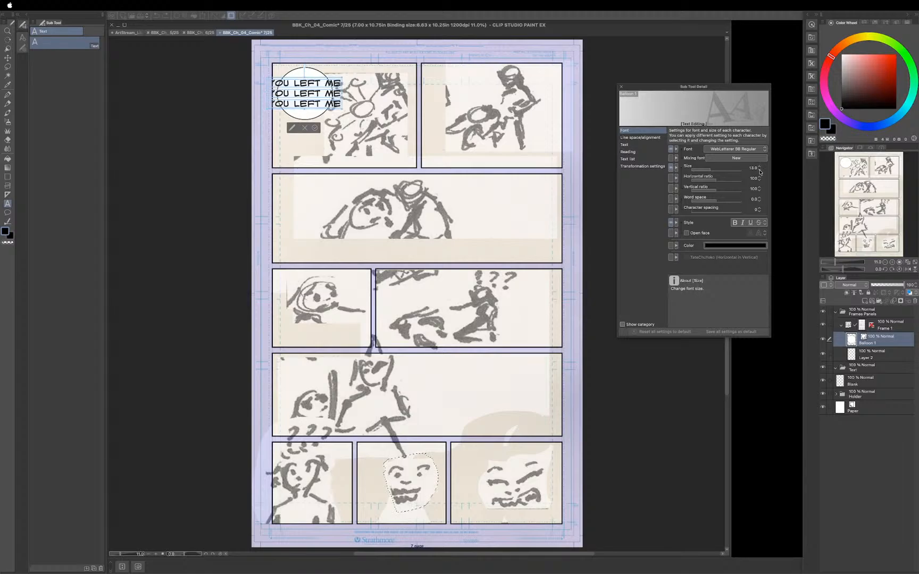
click(759, 171)
click(759, 171)
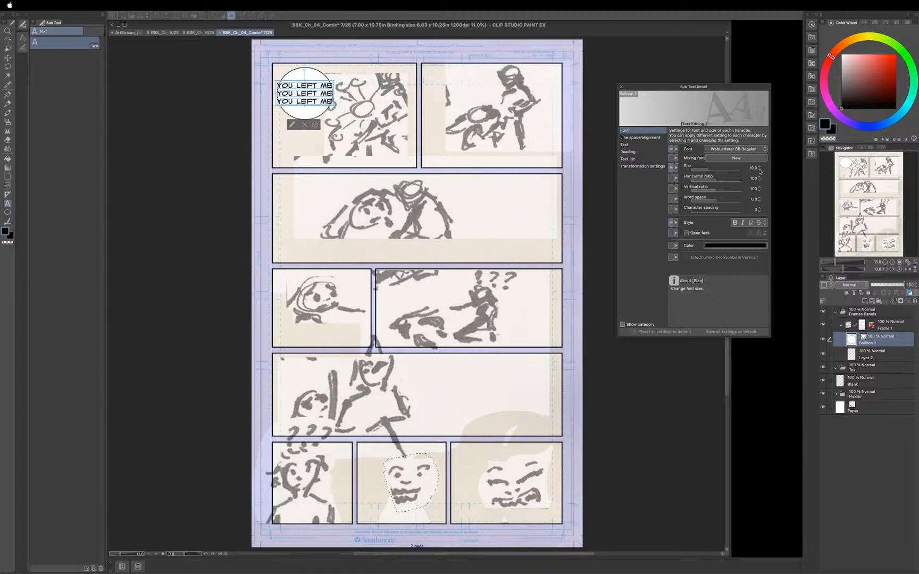
click(759, 170)
click(759, 171)
click(759, 171)
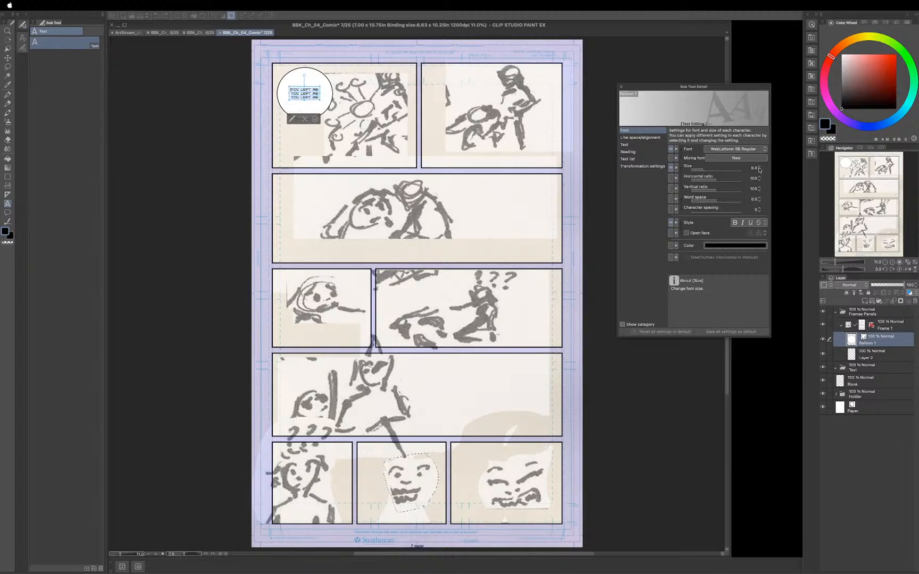
click(759, 167)
click(759, 167)
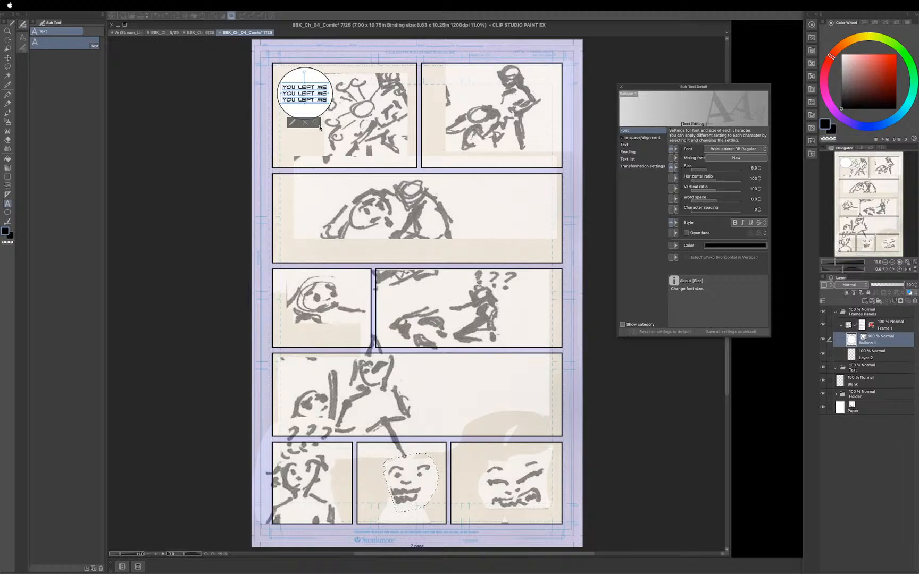
click(620, 89)
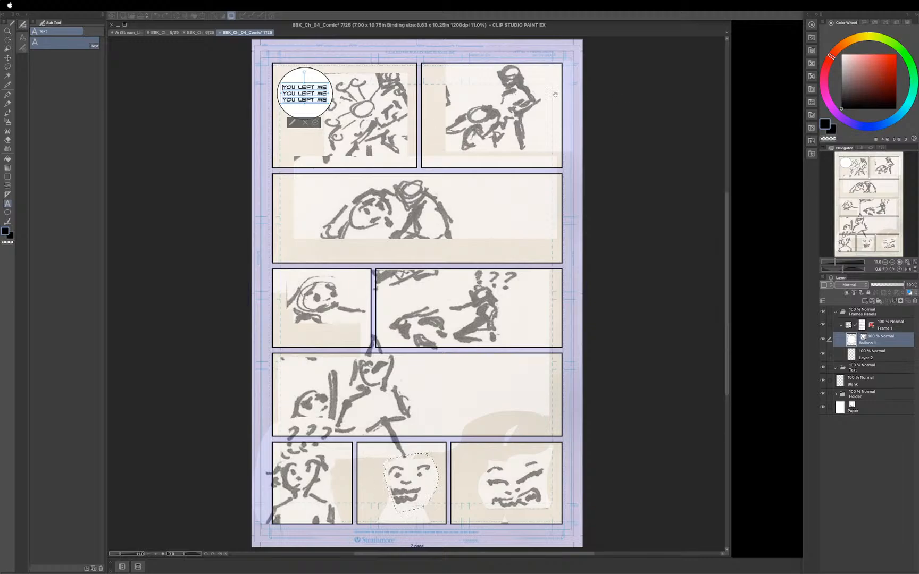
Commit the lettering and reshape the balloon into a flatter, wider oval around its text.
click(315, 123)
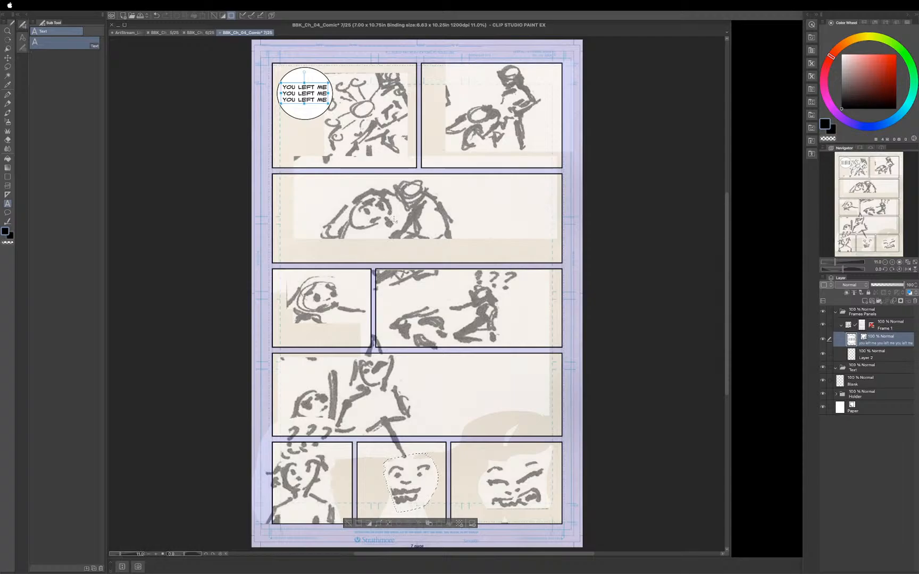
key(o)
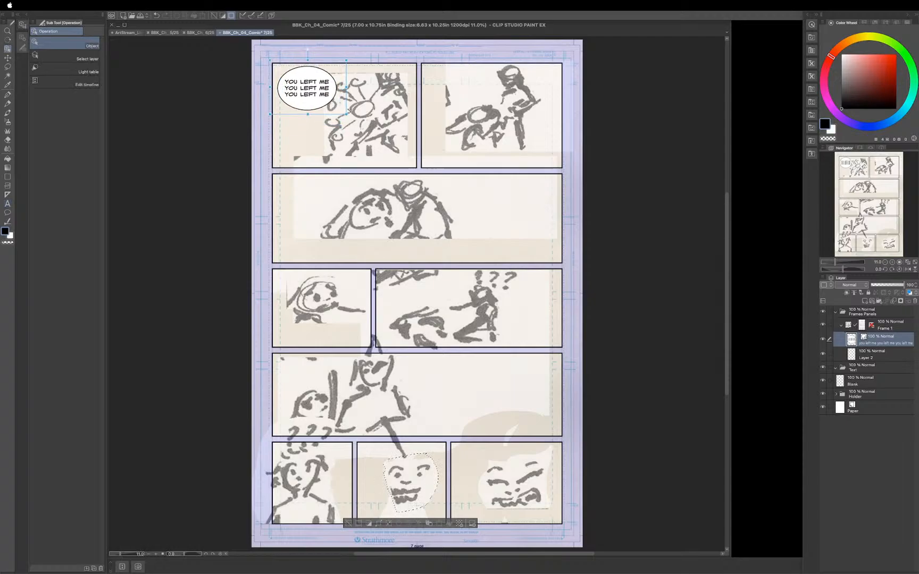
mouse_move(343, 100)
mouse_down()
mouse_move(344, 127)
mouse_move(384, 100)
mouse_move(331, 124)
mouse_move(381, 102)
mouse_move(312, 120)
mouse_move(314, 139)
mouse_move(367, 107)
mouse_move(319, 140)
mouse_move(330, 105)
mouse_up()
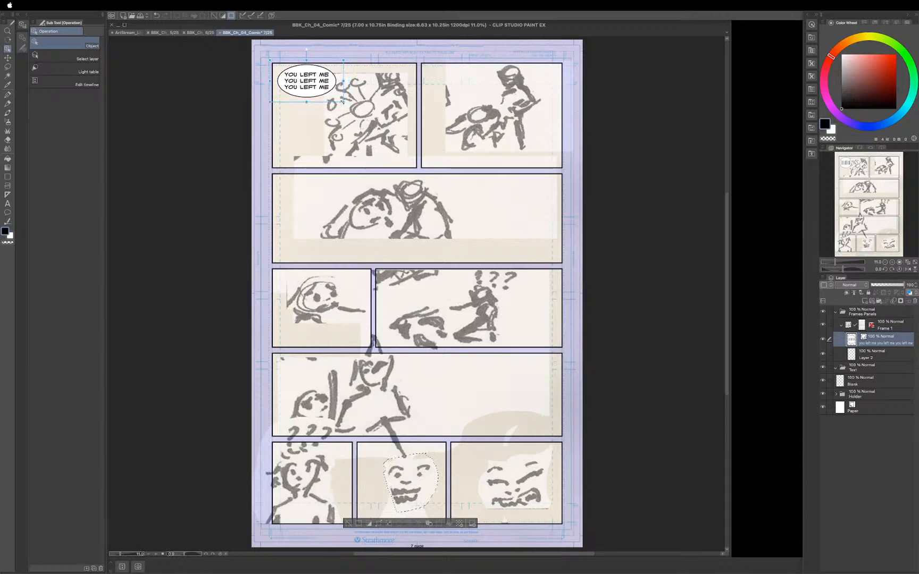
mouse_move(346, 100)
mouse_down()
mouse_move(359, 141)
mouse_move(341, 111)
mouse_up()
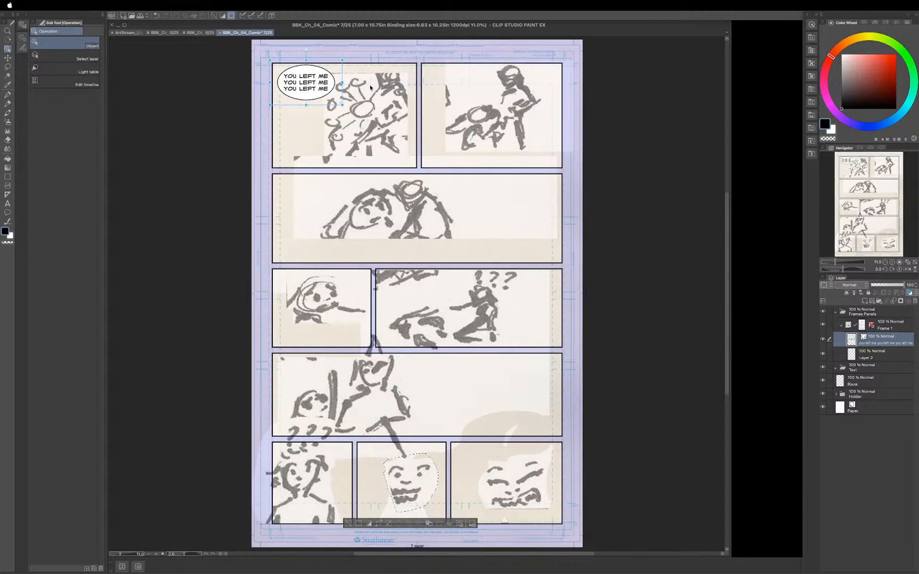
Nudge the balloon left and slightly down within the first panel's upper-left corner.
key(Left)
key(Left)
key(Left)
key(Left)
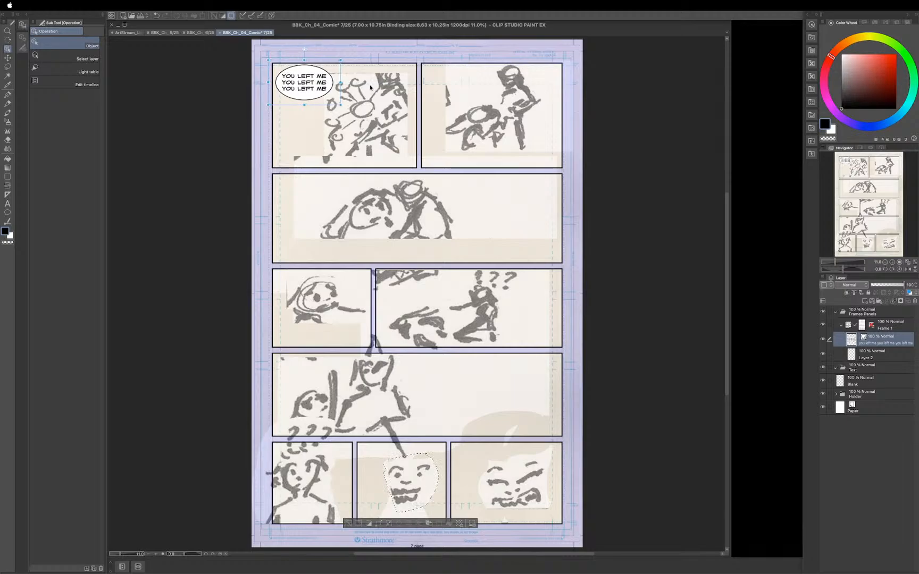
key(Down)
key(Down)
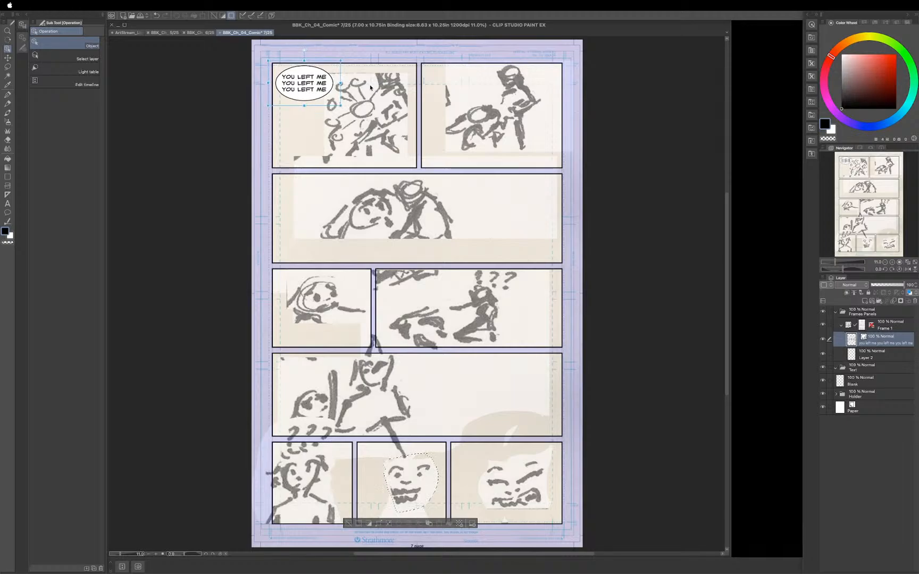
key(Left)
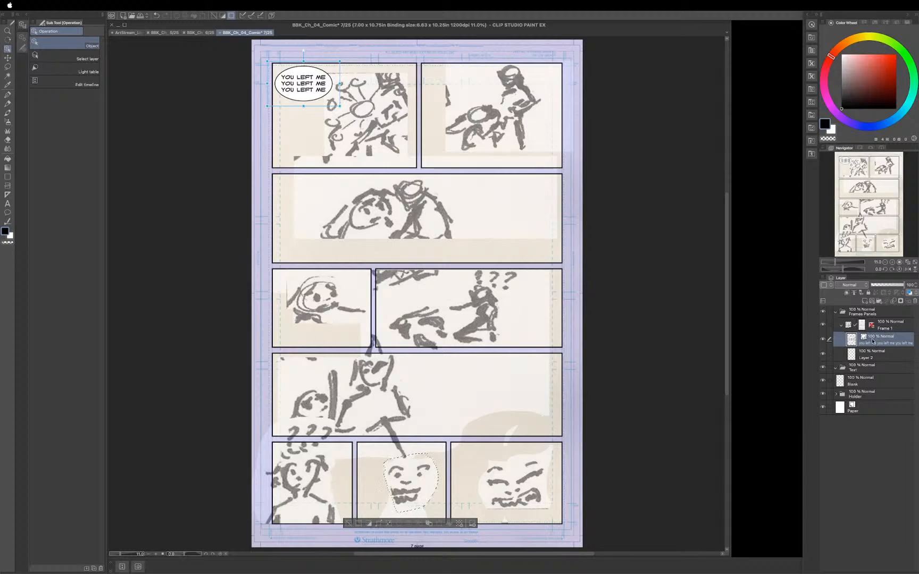
Move the balloon's layer out of Frame 1 into the Text folder and clear the leftover lasso selection.
drag(875, 342, 868, 372)
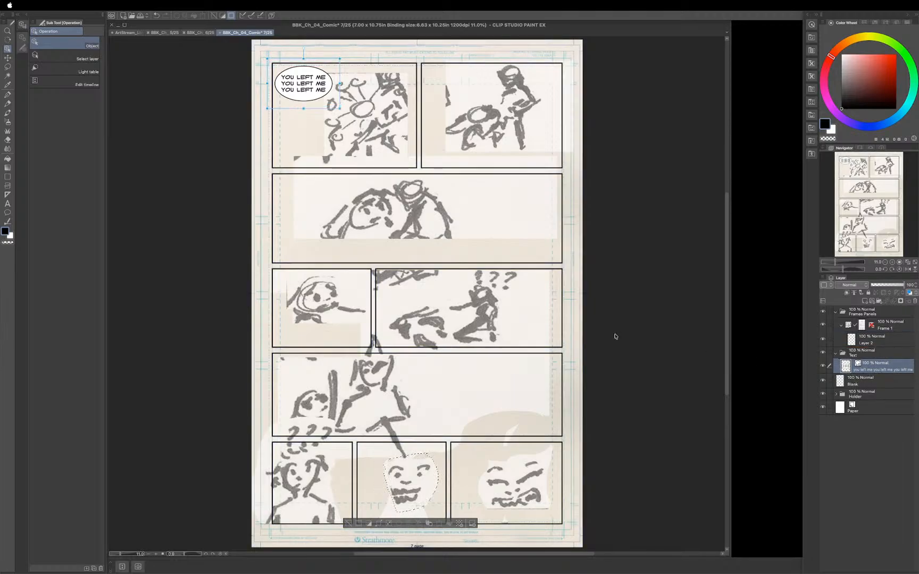
key(ctrl+d)
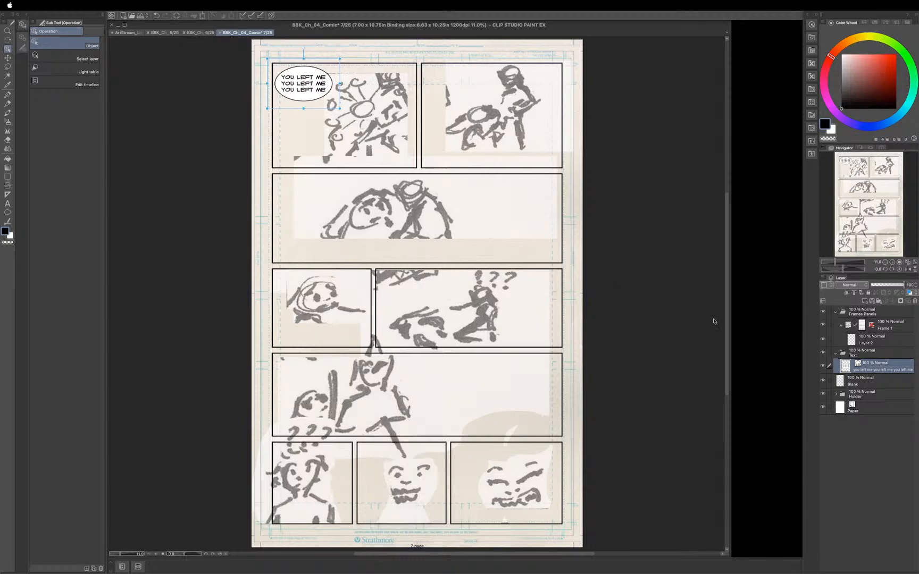
click(836, 354)
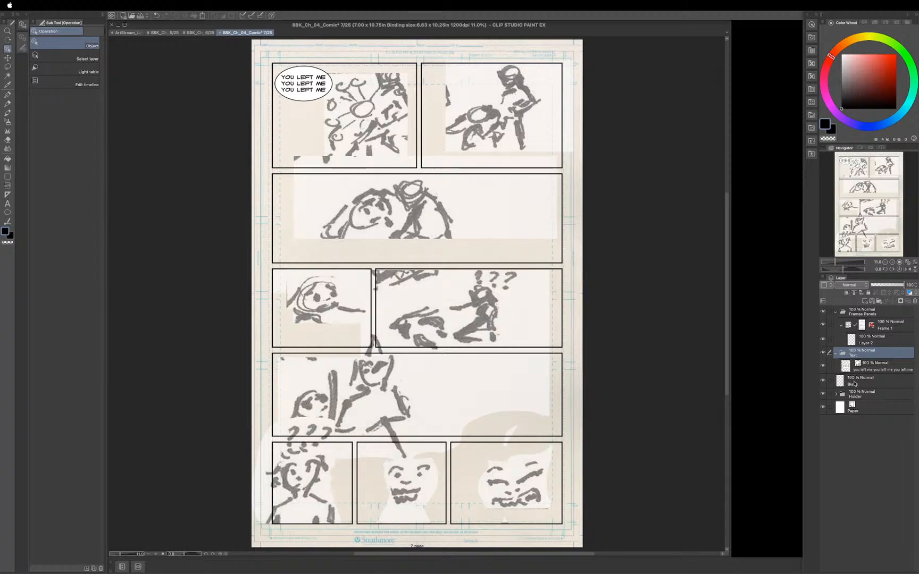
Draw an empty ellipse balloon in the upper-left corner of the second panel.
click(853, 383)
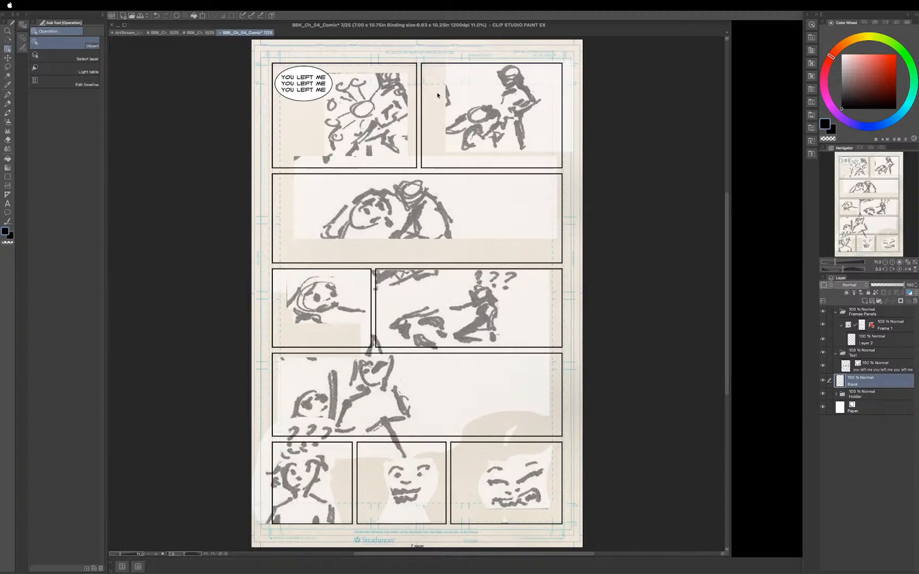
key(t)
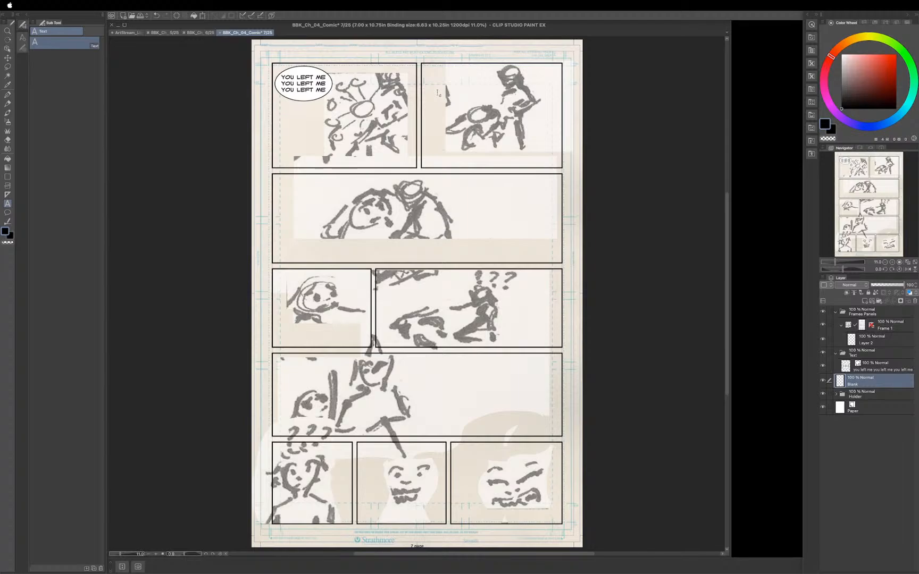
key(t)
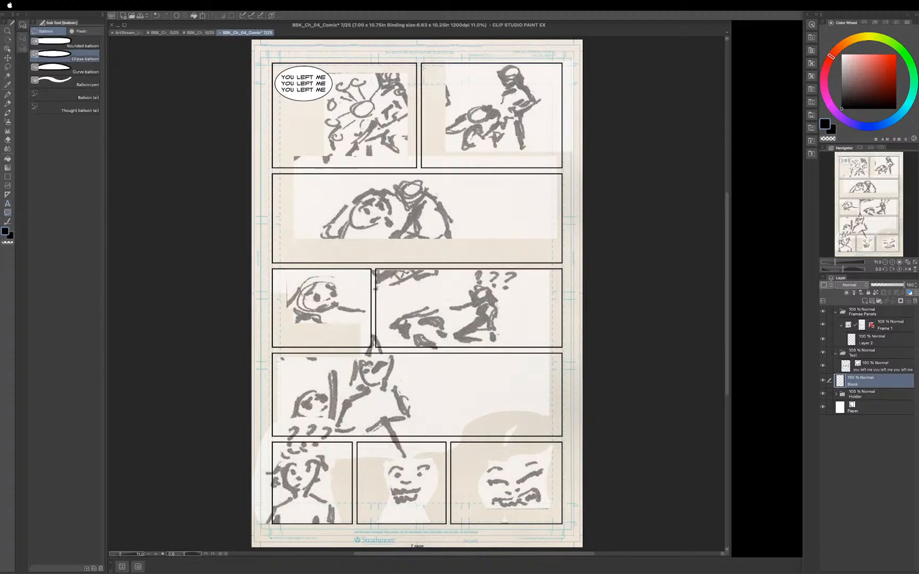
drag(426, 65, 477, 87)
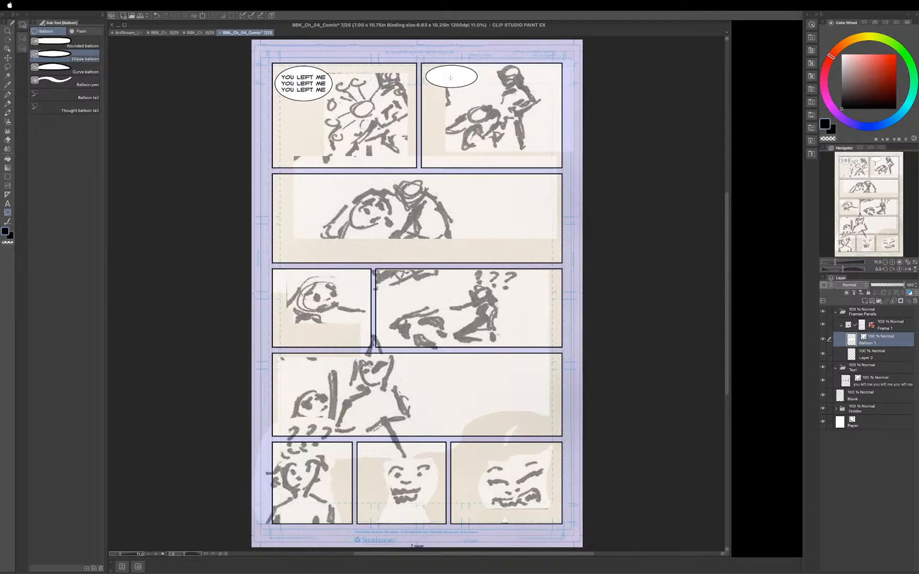
Letter the new balloon "you left me..." and reshape it into a flatter, wider oval around the text.
key(t)
click(451, 78)
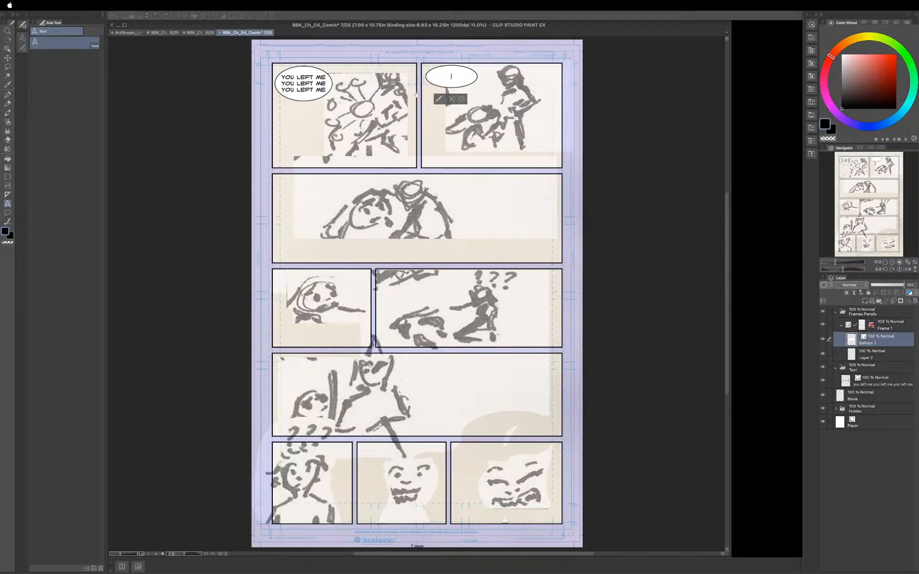
text(you left me)
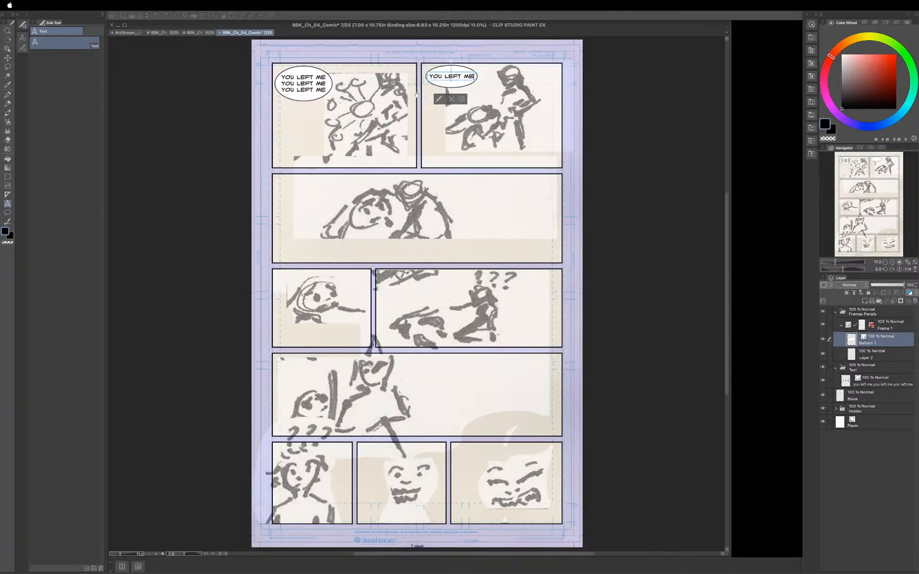
text(...)
click(462, 100)
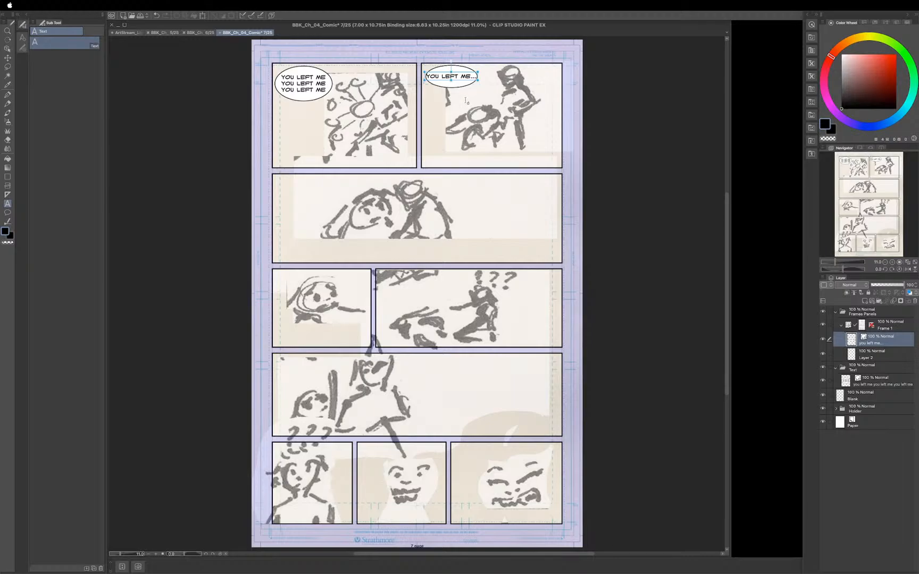
key(o)
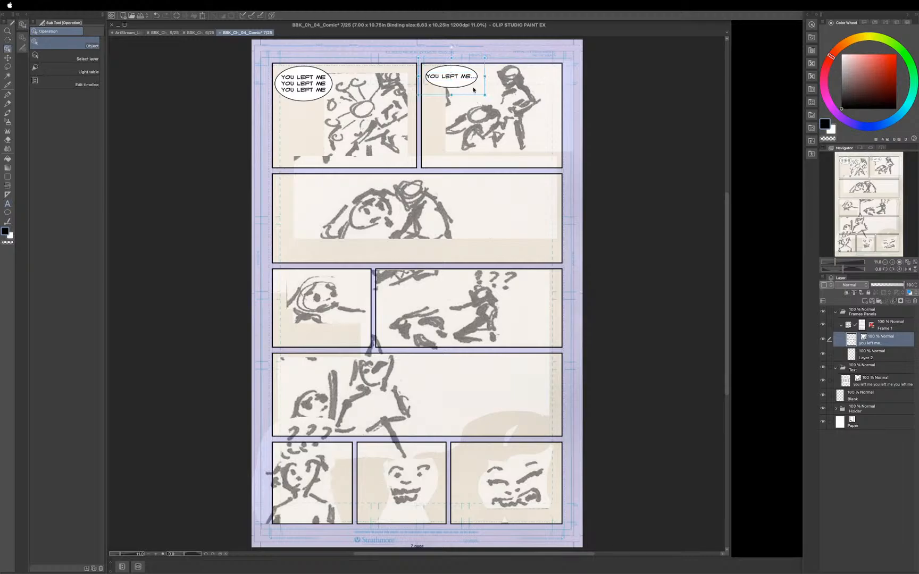
drag(485, 94, 464, 77)
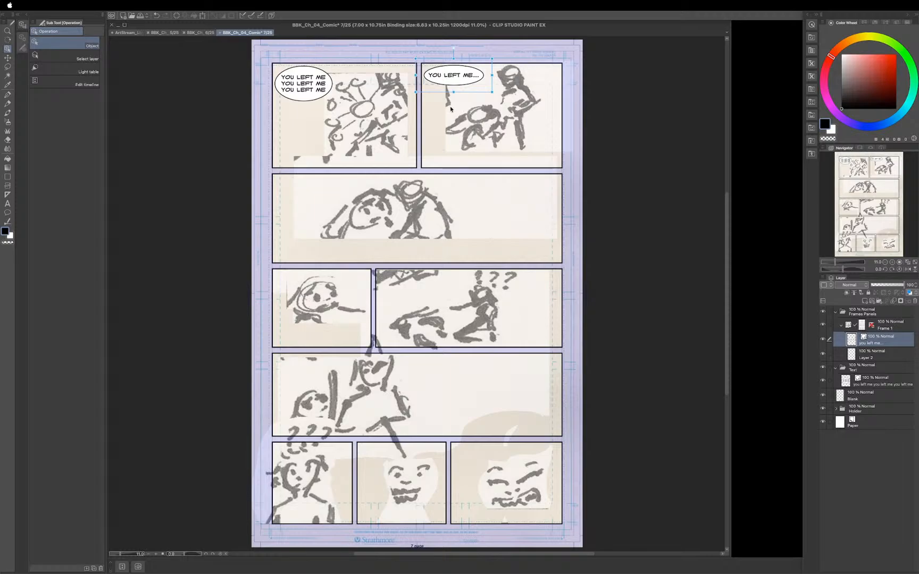
Draw a rounder ellipse balloon just below the "you left me..." balloon and start its lettering with "...How could you".
key(t)
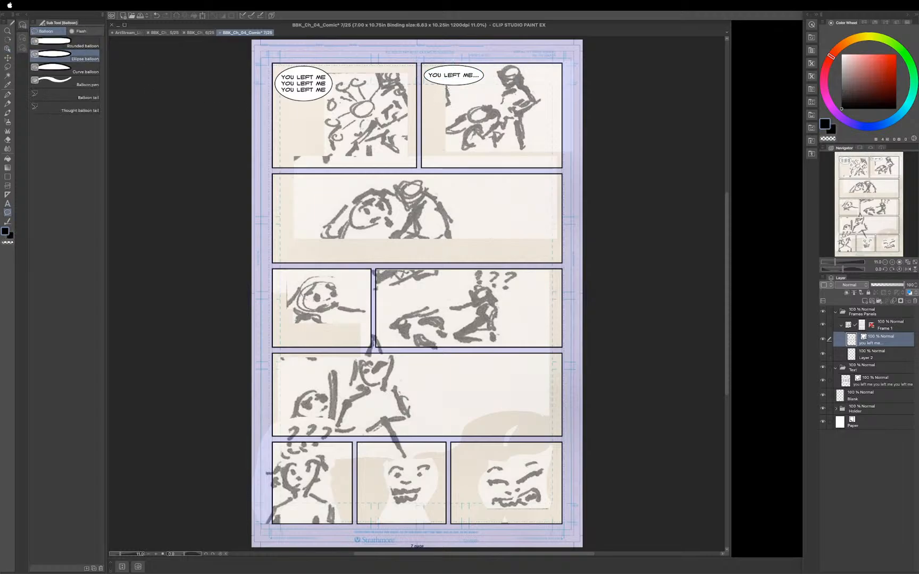
drag(440, 87, 482, 122)
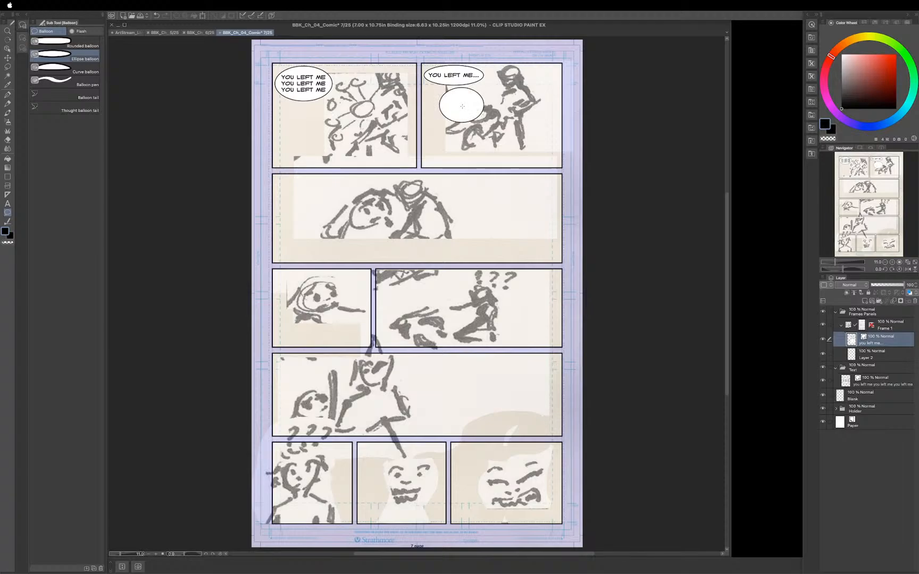
key(t)
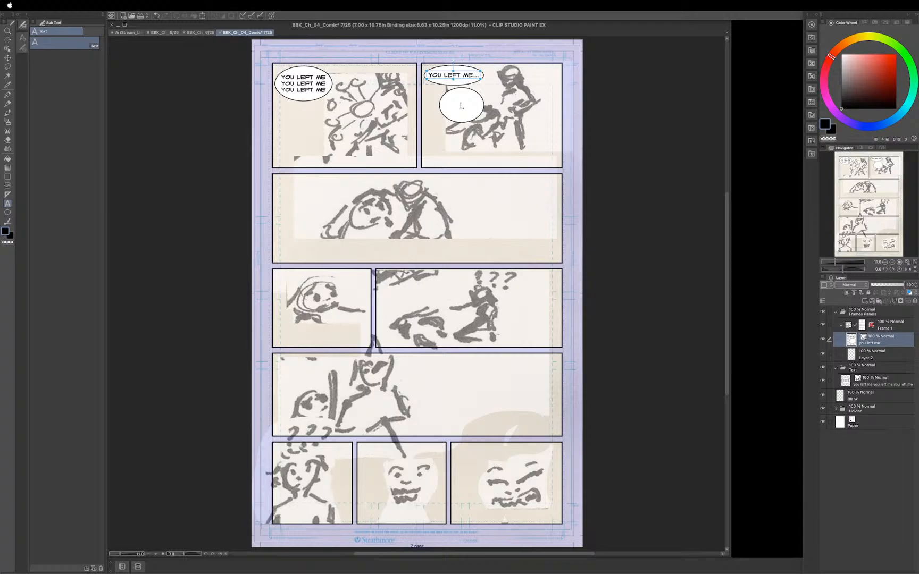
click(461, 105)
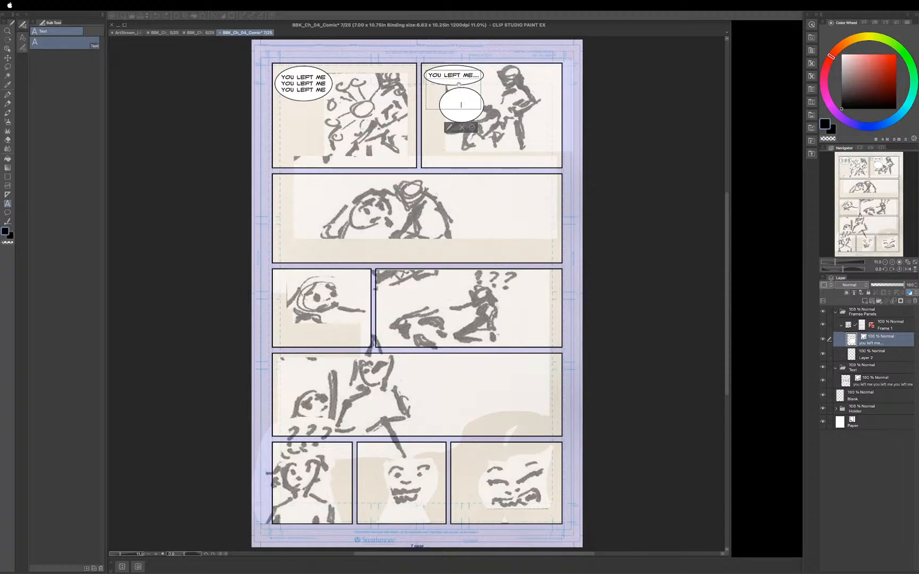
text(..)
text(.Ha)
text(w)
key(Return)
text(coul)
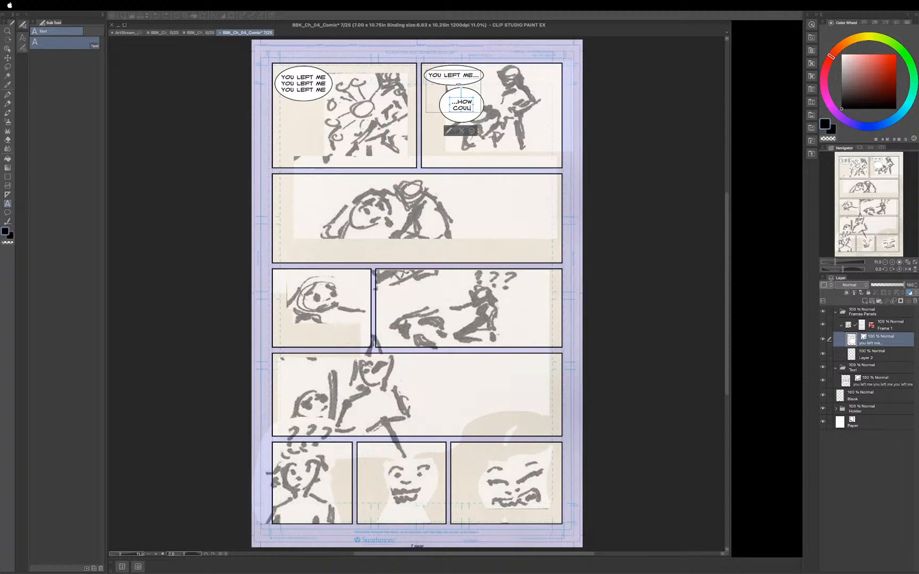
text(d yor)
key(BackSpace)
text(u)
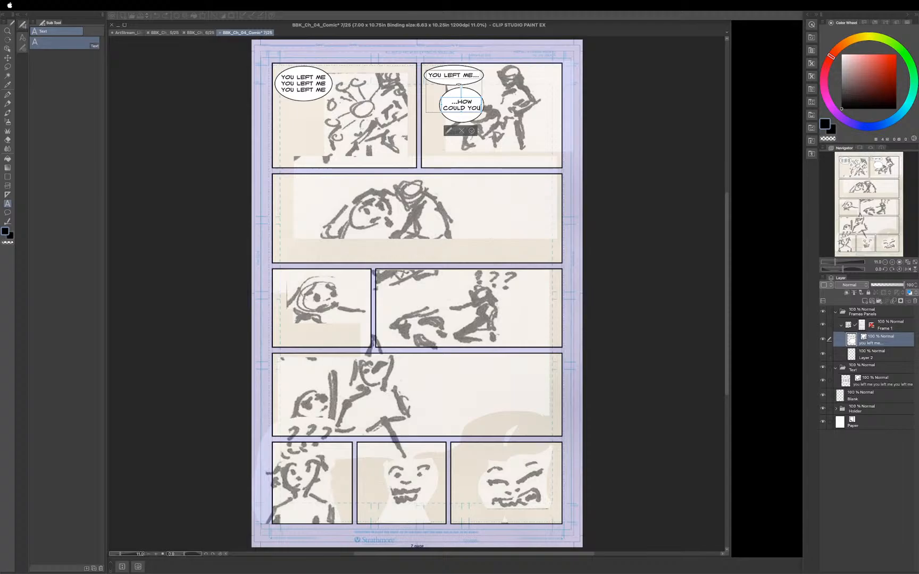
End the lower balloon's text with "?!" and break it into three lines: "...How", "could" and "you?!".
text(?!!)
click(464, 107)
key(BackSpace)
key(Return)
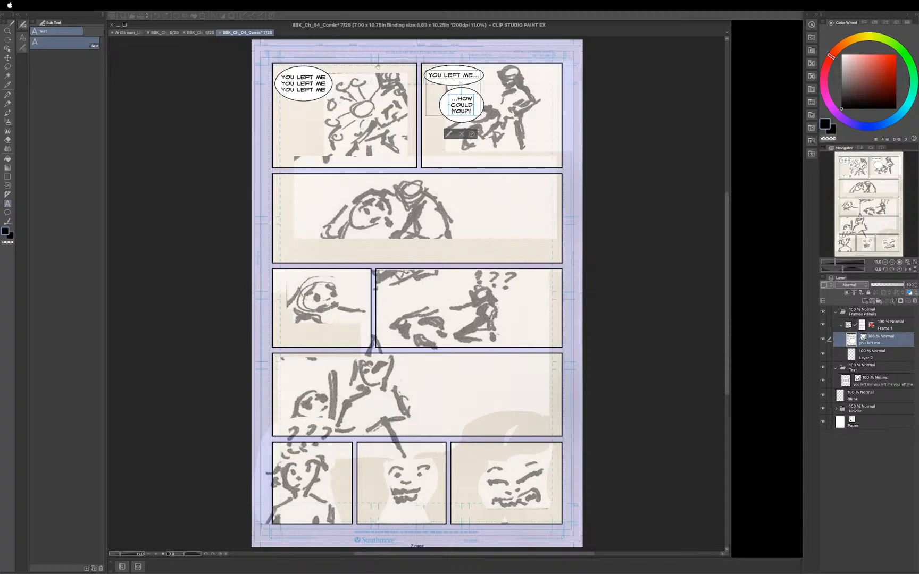
click(471, 136)
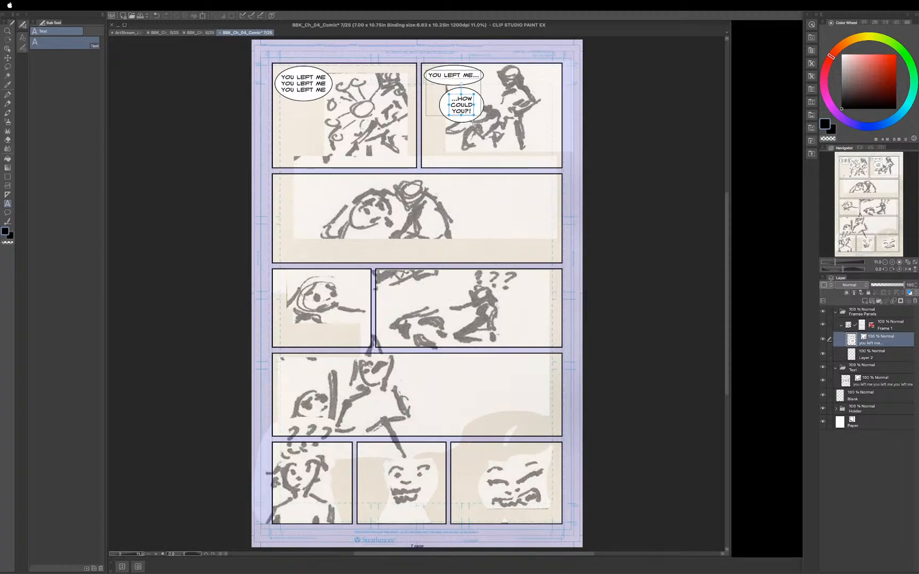
Try scaling both second-panel balloons down together, and undo the scaling.
key(o)
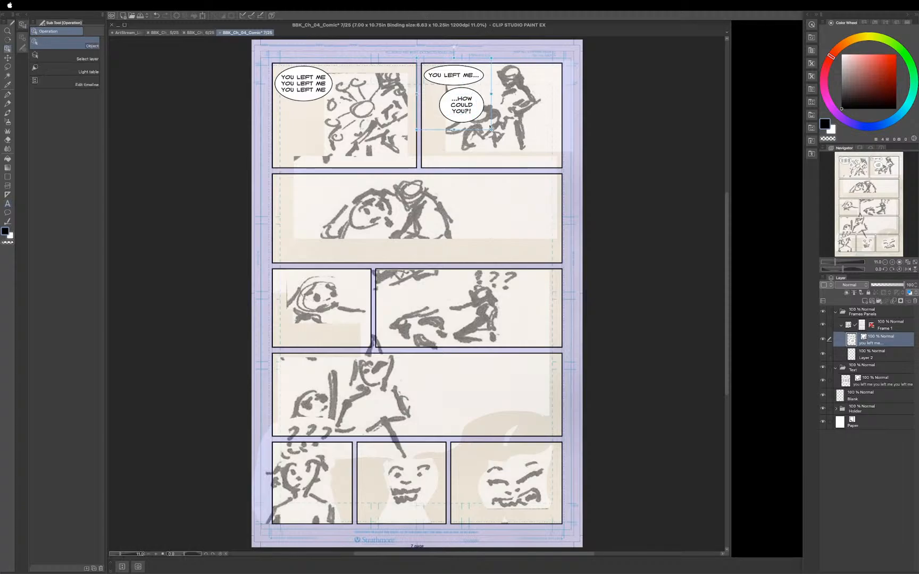
mouse_move(491, 129)
mouse_down()
mouse_move(477, 131)
mouse_move(494, 136)
mouse_move(484, 145)
mouse_move(501, 131)
mouse_move(473, 107)
mouse_move(485, 115)
mouse_up()
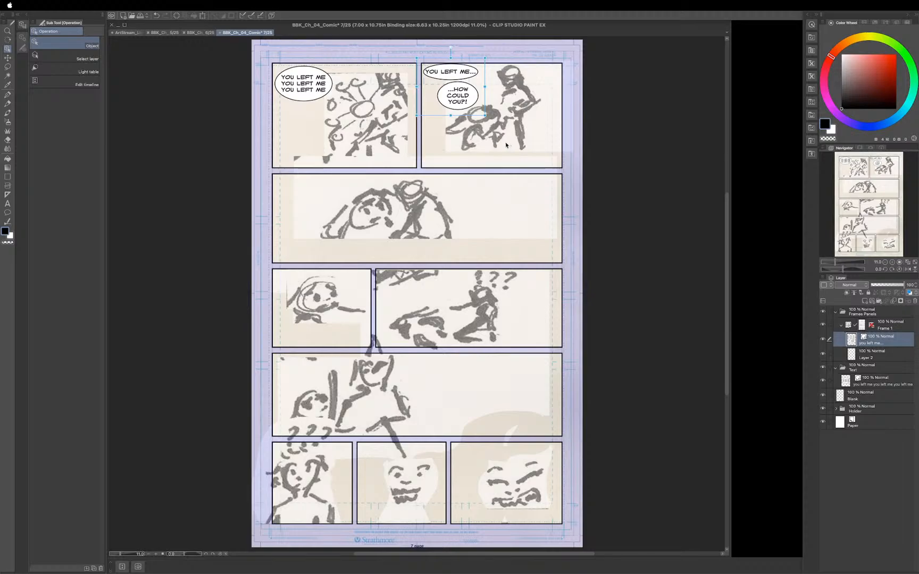
key(super+z)
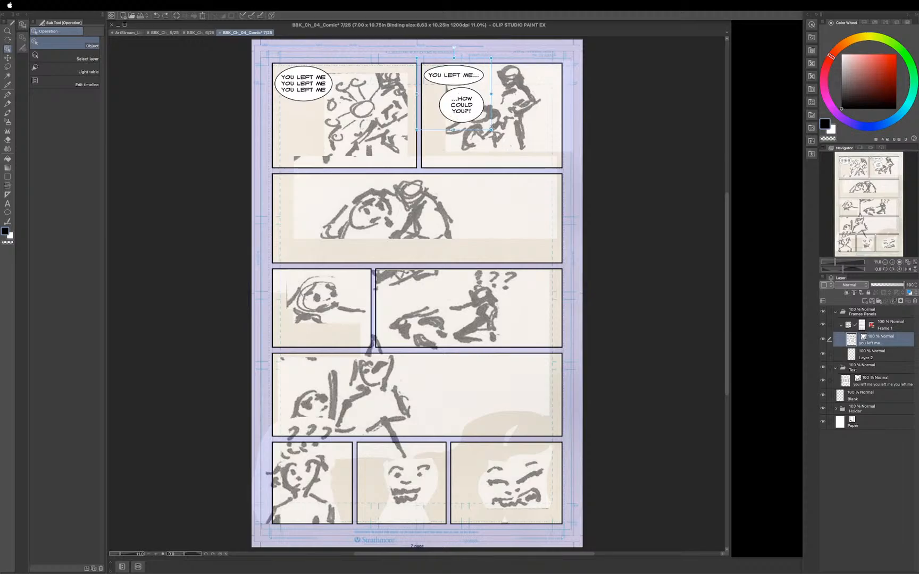
Shrink the "...How could you?!" balloon tighter around its text and nudge it slightly down and to the right.
click(481, 114)
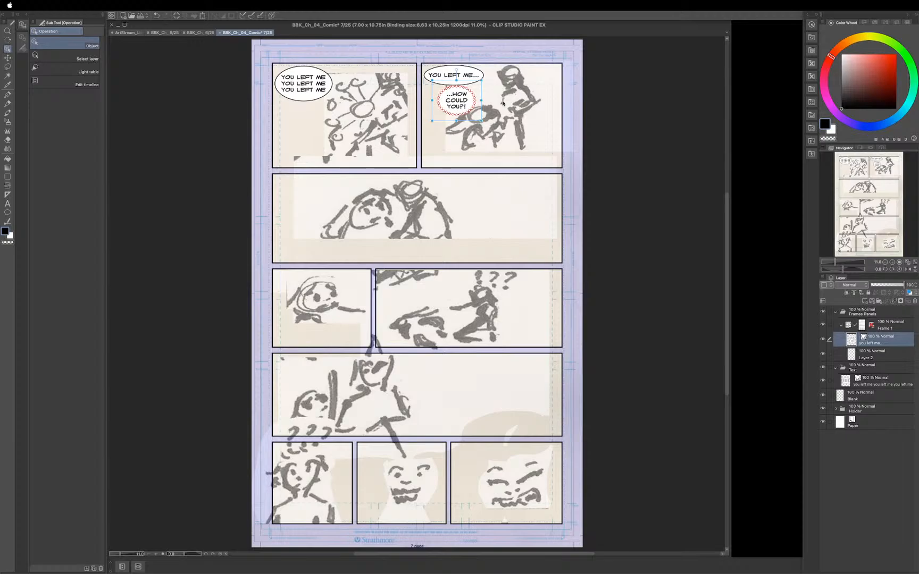
key(Down)
key(Down)
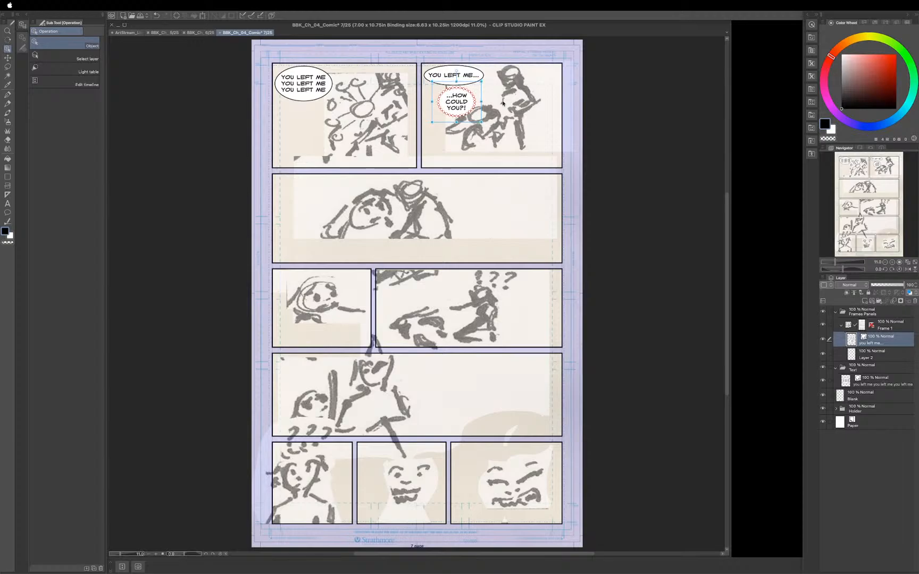
key(Right)
key(Right)
key(Right)
key(Right)
key(Right)
key(Right)
key(Right)
key(Right)
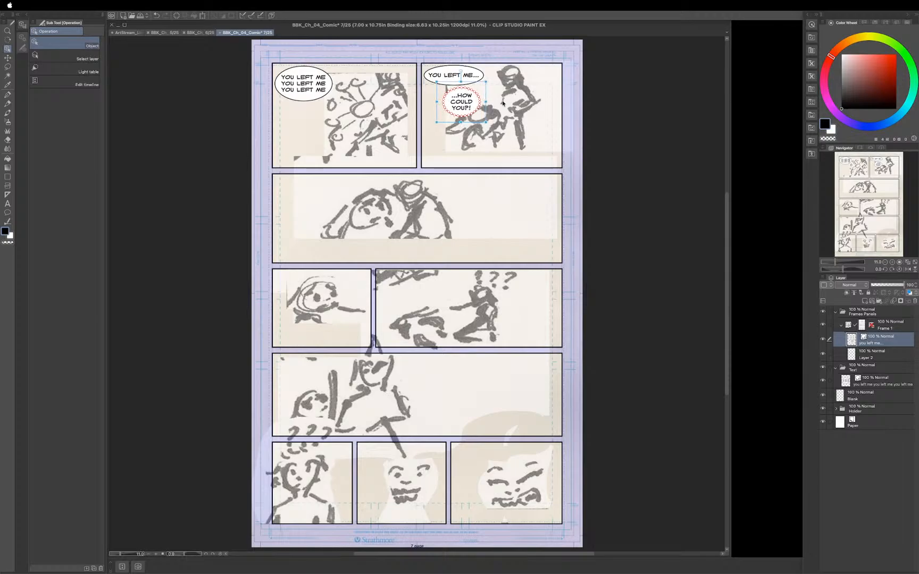
Nudge the "...How could you?!" balloon left and well down, opening a gap beneath the "you left me..." balloon.
key(Left)
key(Left)
key(Left)
key(Left)
key(Left)
key(Left)
key(Left)
key(Left)
key(Left)
key(Left)
key(Left)
key(Left)
key(Left)
key(Left)
key(Left)
key(Left)
key(Left)
key(Left)
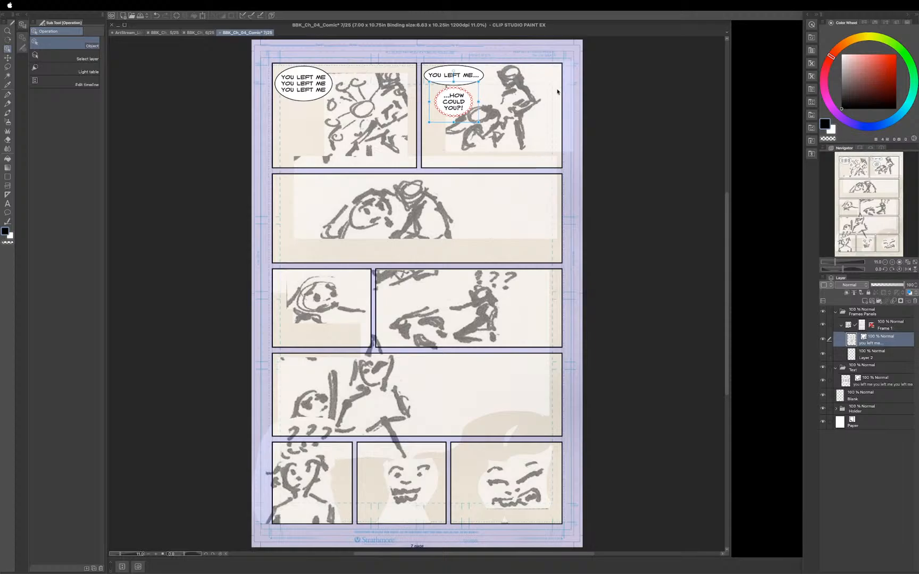
key(Down)
key(Down)
key(Down)
key(Down)
key(Down)
key(Down)
key(Down)
key(Down)
key(Down)
key(Down)
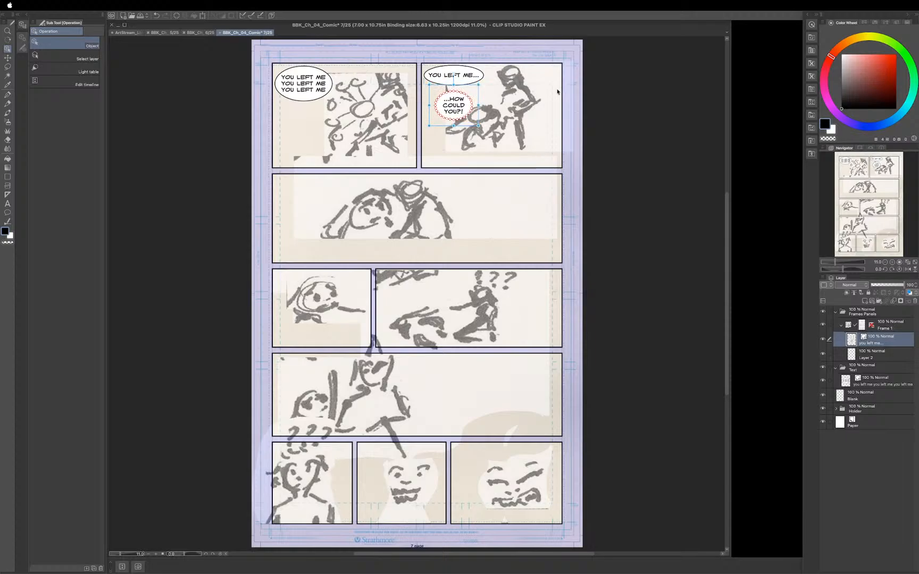
key(Down)
key(Down)
key(Down)
key(Down)
key(Down)
key(Down)
key(Down)
key(Down)
key(Down)
key(Down)
key(Down)
key(Down)
key(Down)
key(Down)
key(Down)
key(Down)
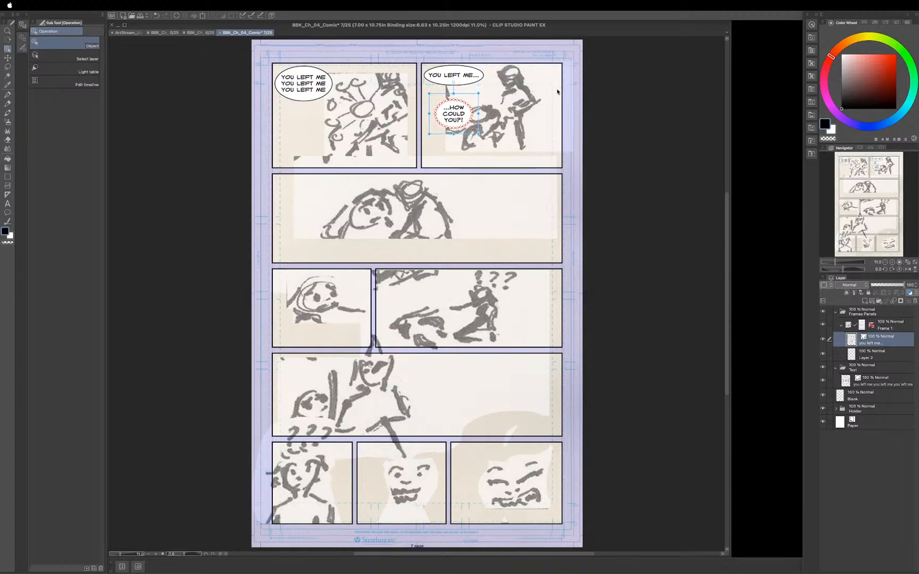
key(Down)
key(Down)
key(Down)
key(Down)
key(Down)
key(Down)
key(Down)
key(Down)
key(Down)
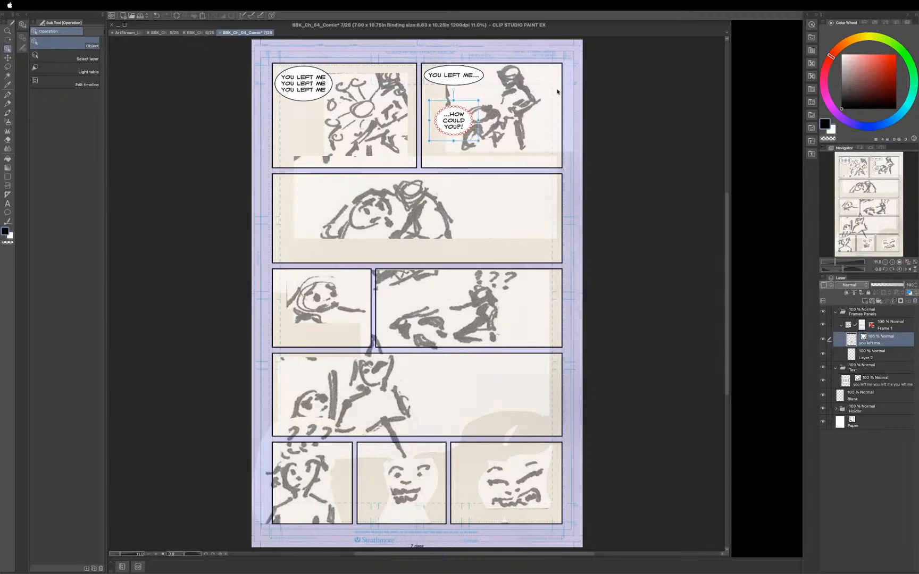
Break the "you left me..." lettering into three lines with one word on each.
double_click(468, 76)
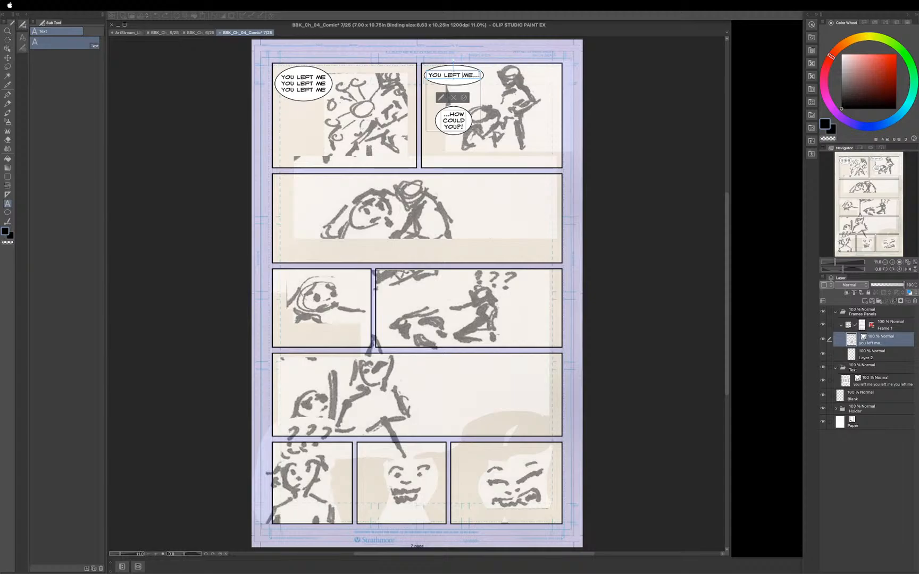
key(BackSpace)
key(Return)
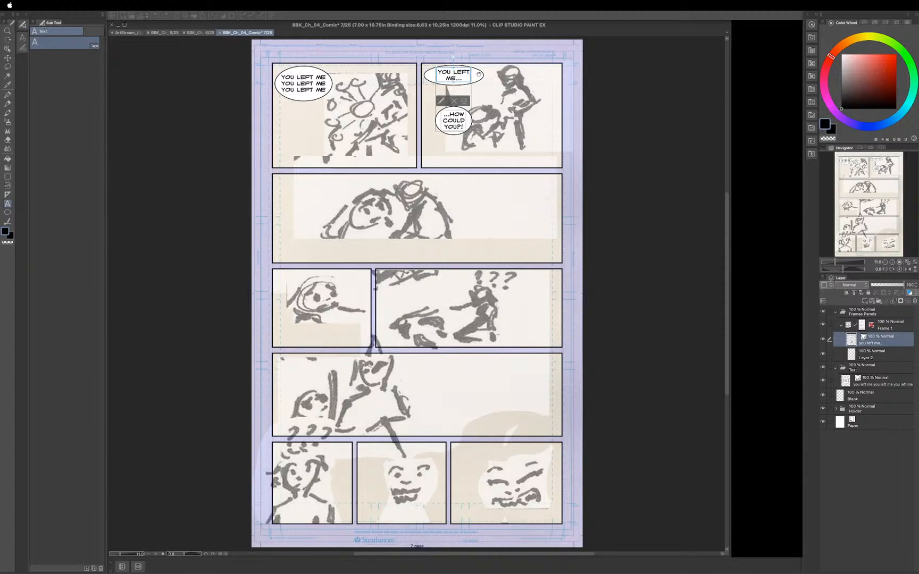
key(BackSpace)
key(Return)
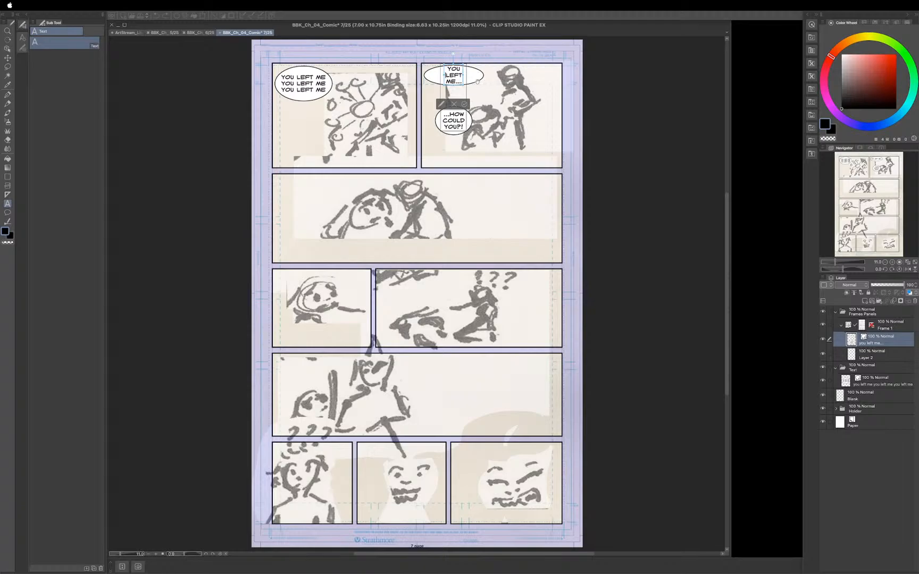
click(464, 105)
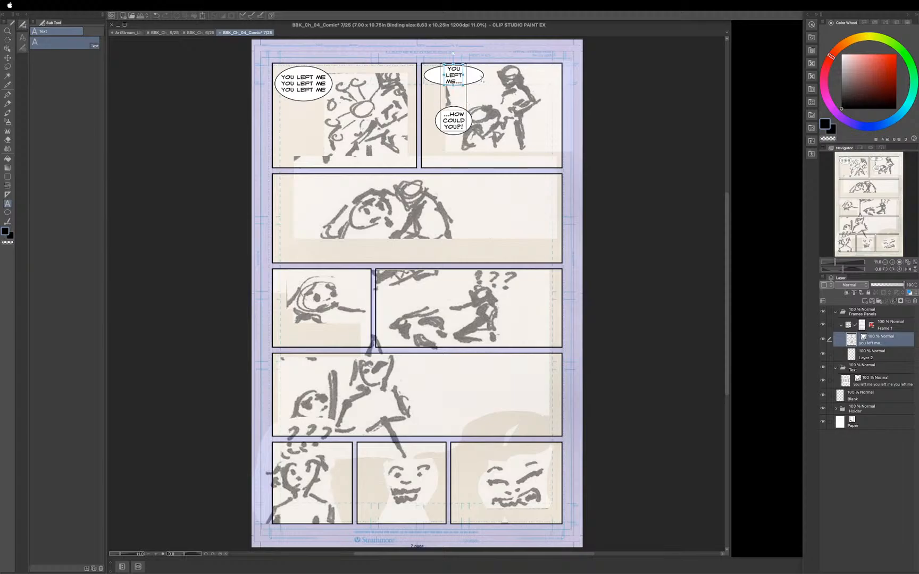
Reshape the "you left me..." balloon into a narrow, rounder shape around its text and nudge it right, inside the panel border.
key(o)
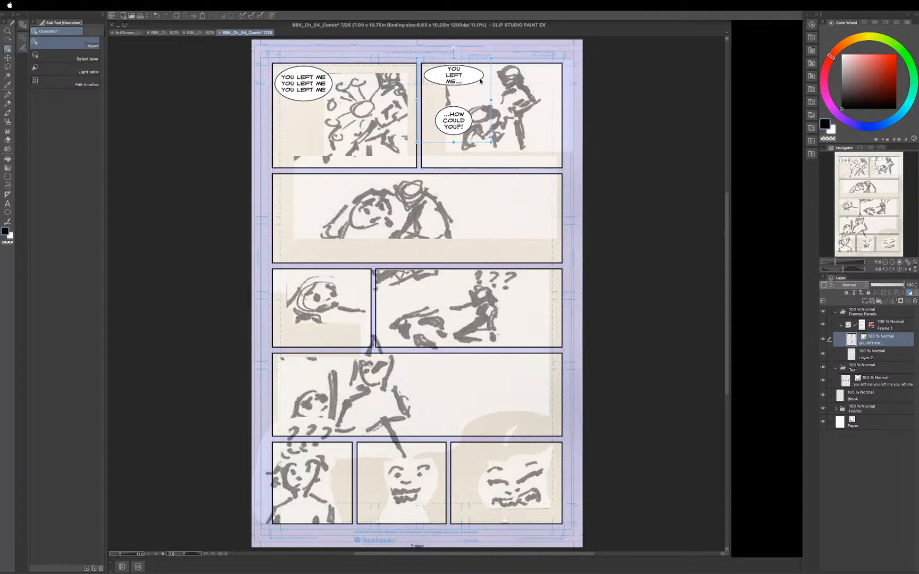
click(480, 81)
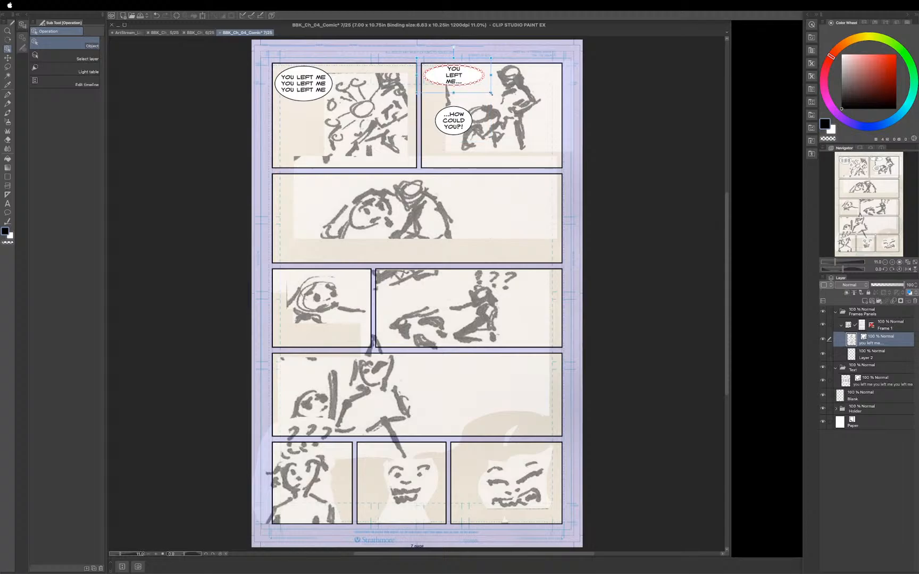
drag(491, 93, 456, 110)
key(Right)
key(Right)
key(Right)
key(Right)
key(Right)
key(Right)
key(Right)
key(Right)
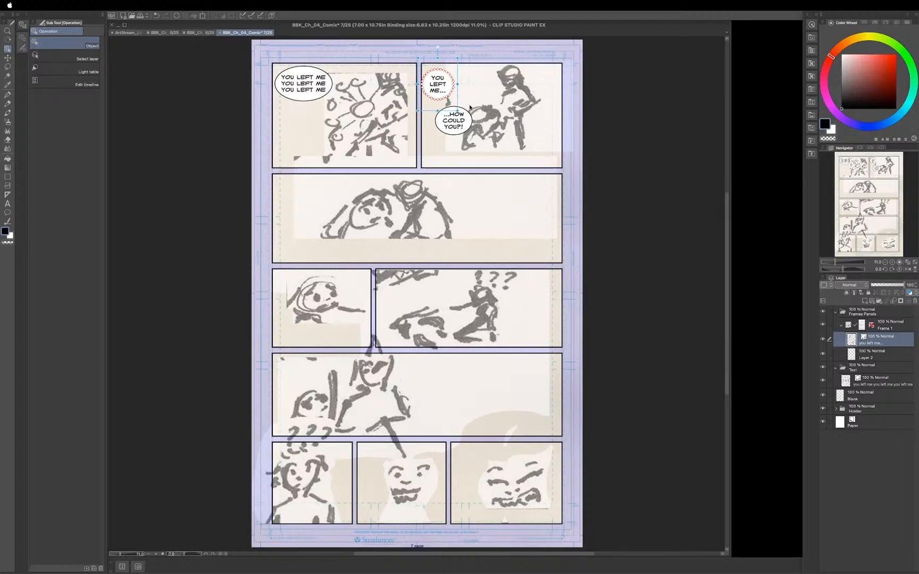
key(Right)
key(Right)
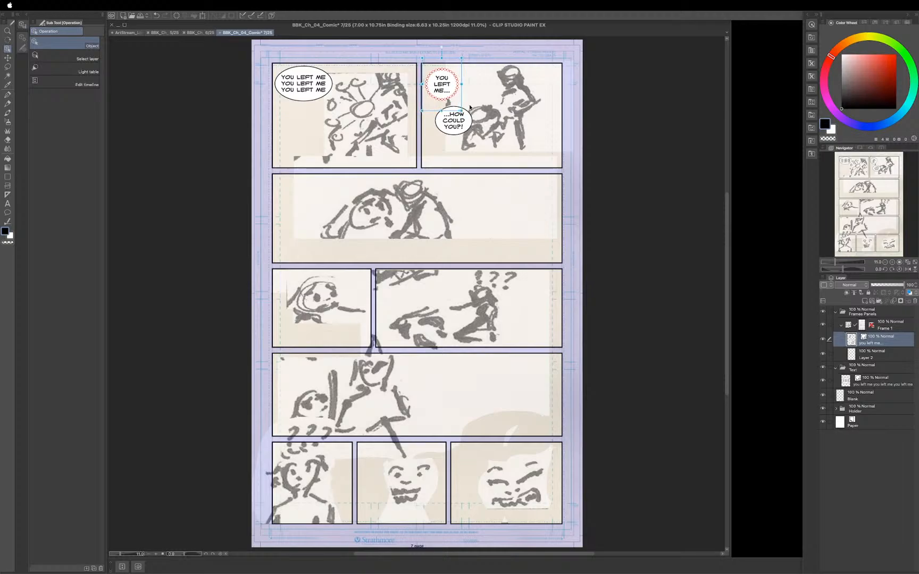
Nudge the "you left me..." balloon slightly up and to the left in the second panel's corner.
key(Up)
key(Up)
key(Up)
key(Up)
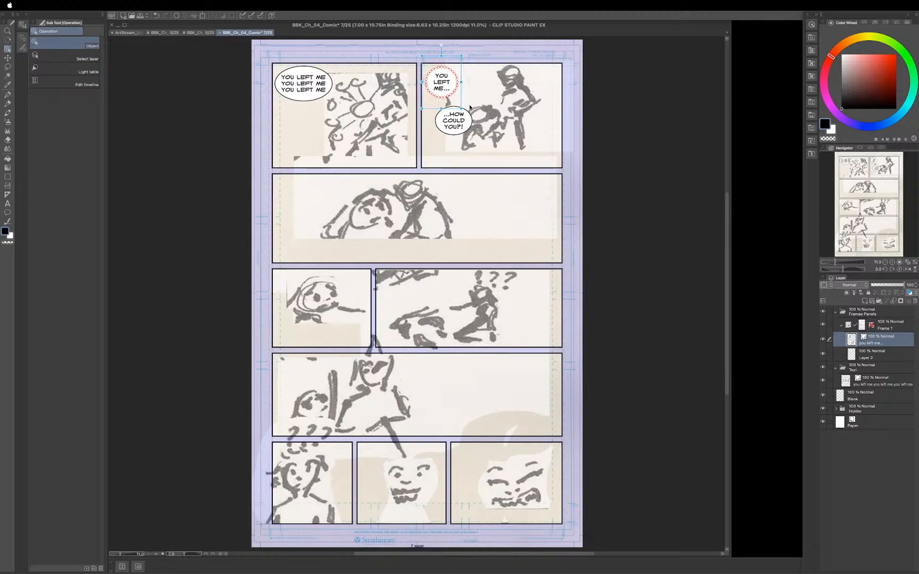
key(Left)
Nudge the "...How could you?!" balloon up until it sits close beneath the "you left me..." balloon.
click(467, 129)
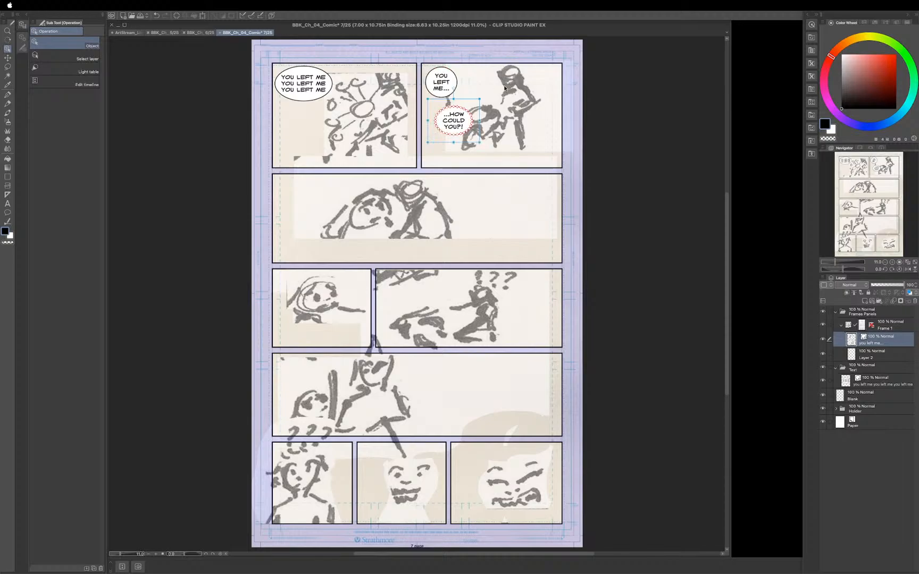
key(Up)
key(Up)
key(Up)
key(Up)
key(Up)
key(Up)
key(Up)
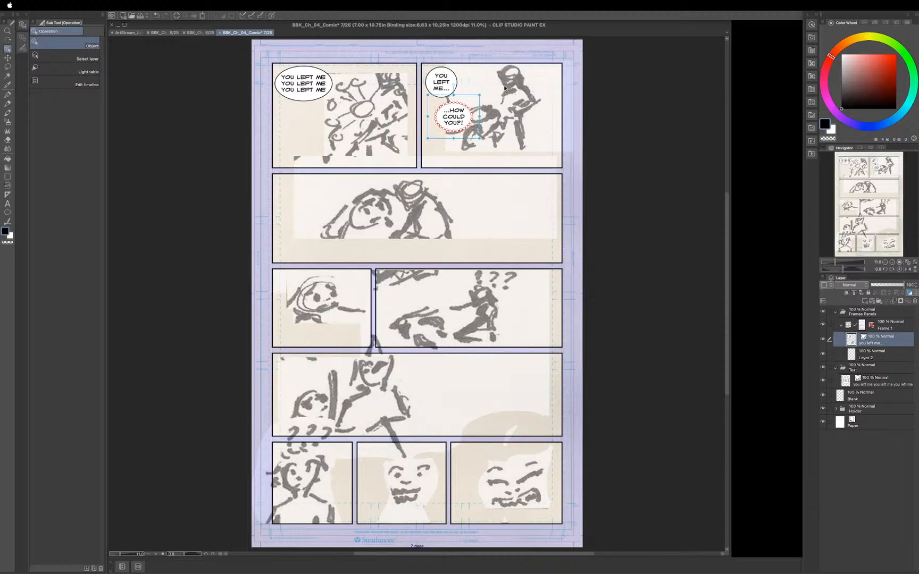
key(Up)
key(Up)
key(Up)
key(Up)
key(Up)
key(Up)
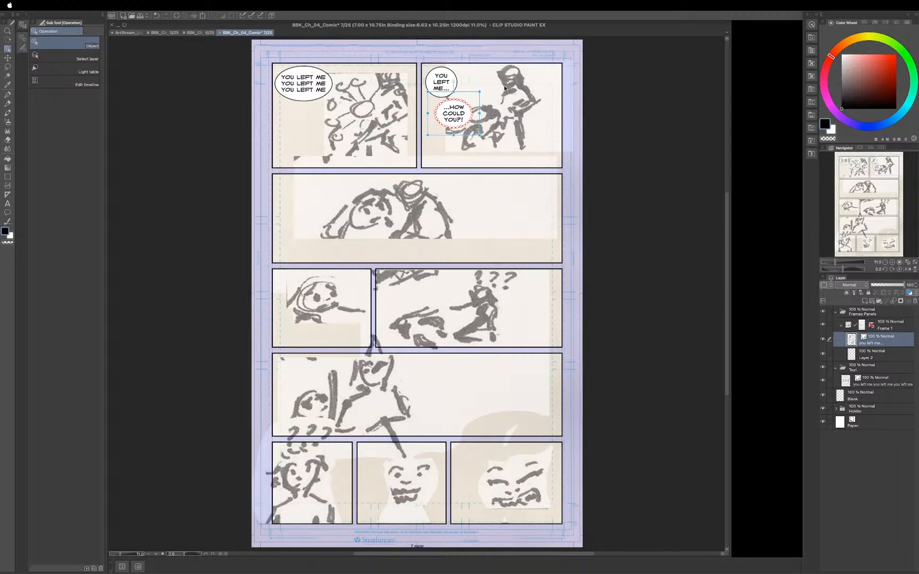
click(498, 149)
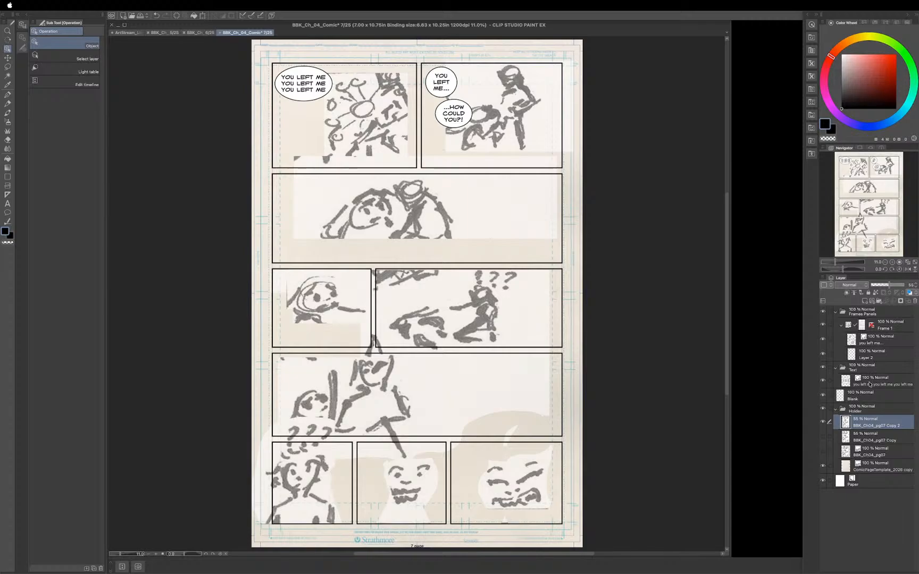
On the "you left me..." layer, join the second panel's two balloons with a short balloon tail, undoing any stray extra tail.
click(877, 340)
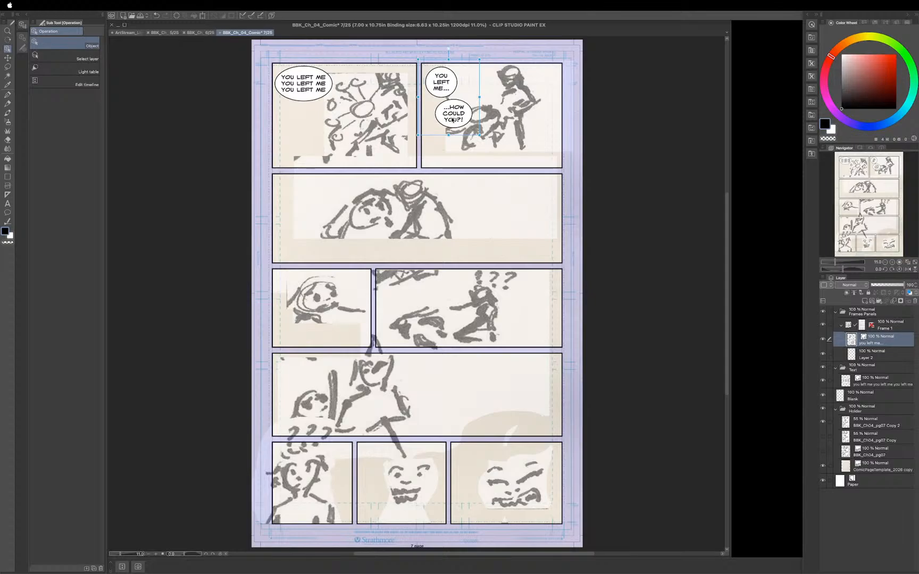
key(t)
key(t)
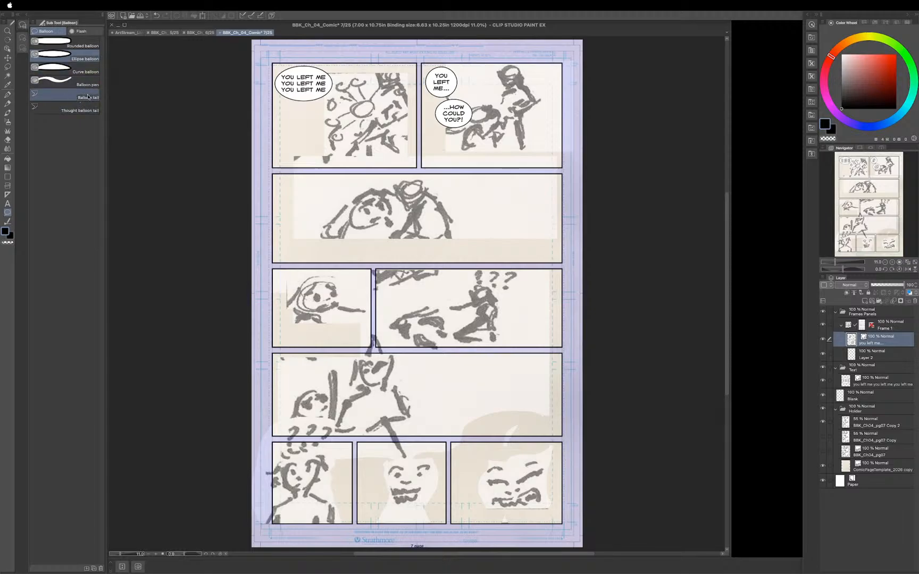
click(85, 97)
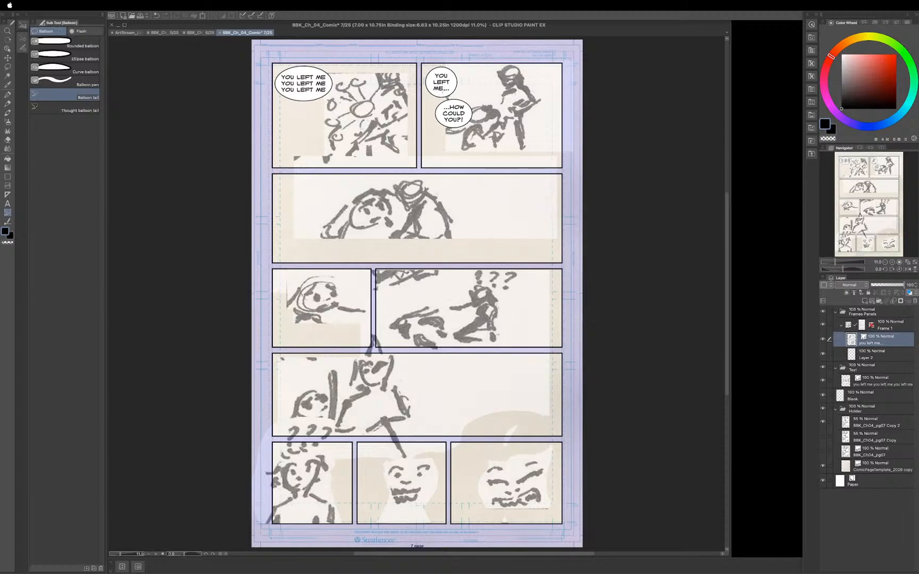
click(442, 100)
double_click(447, 106)
click(448, 107)
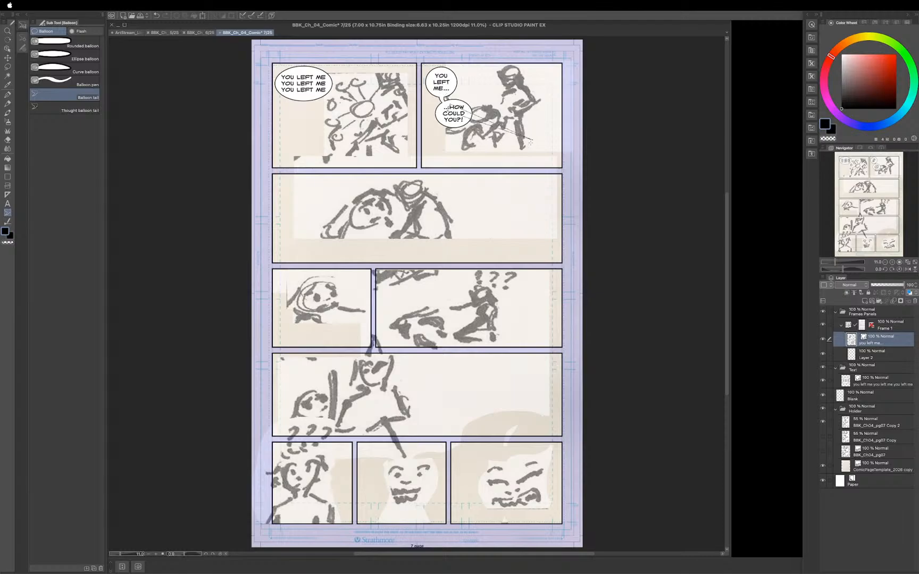
double_click(496, 151)
key(super+z)
Move the layer with the two joined balloons slightly left and up, closer to the second panel's corner.
key(k)
key(Left)
key(Left)
key(Left)
key(Left)
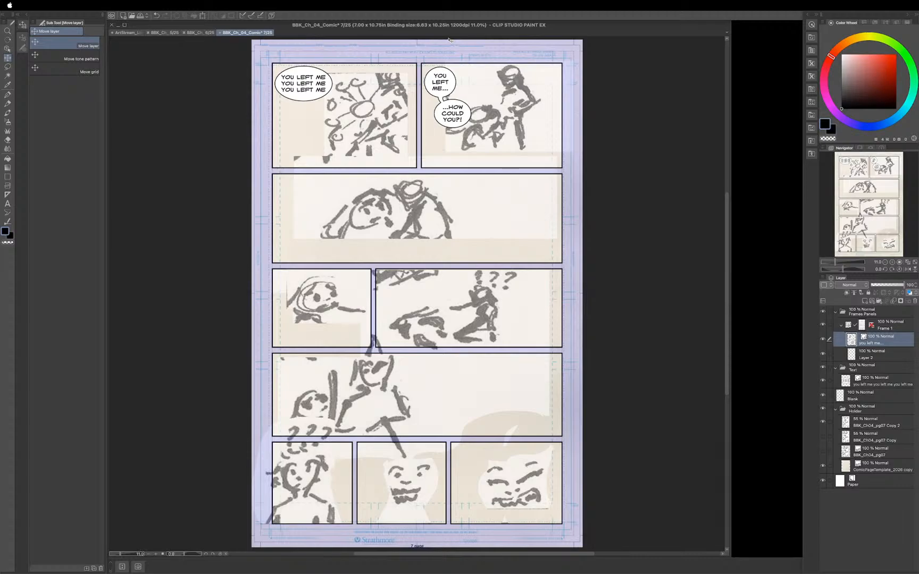
key(Up)
key(Up)
key(Up)
key(Up)
key(Up)
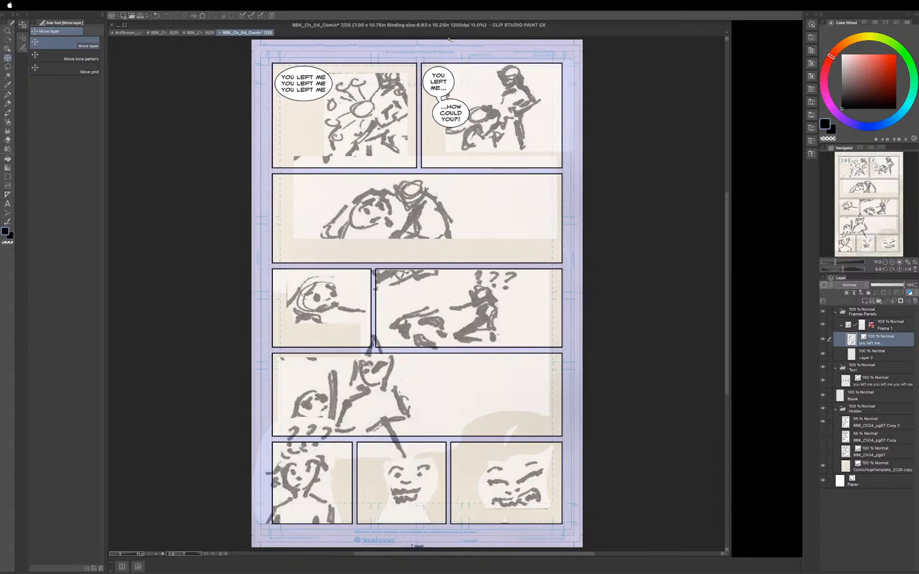
key(Right)
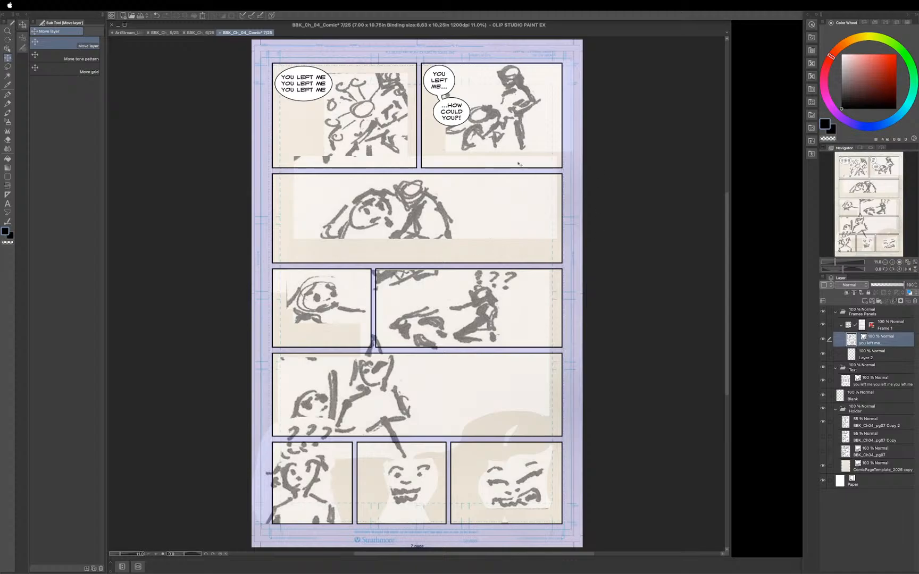
Move the "you left me..." balloon layer out of the Frame 1 folder and into the Text folder.
double_click(872, 343)
click(872, 339)
drag(872, 339, 866, 377)
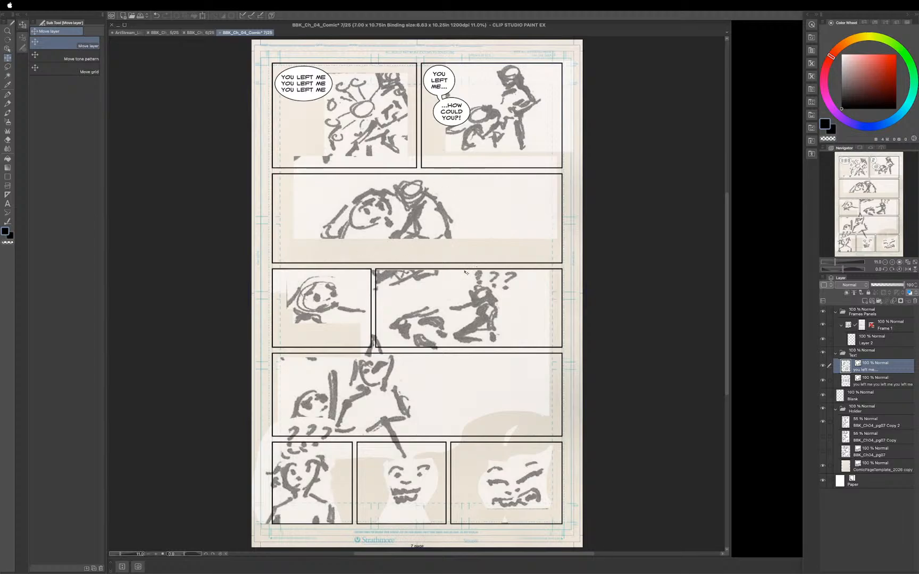
key(t)
key(t)
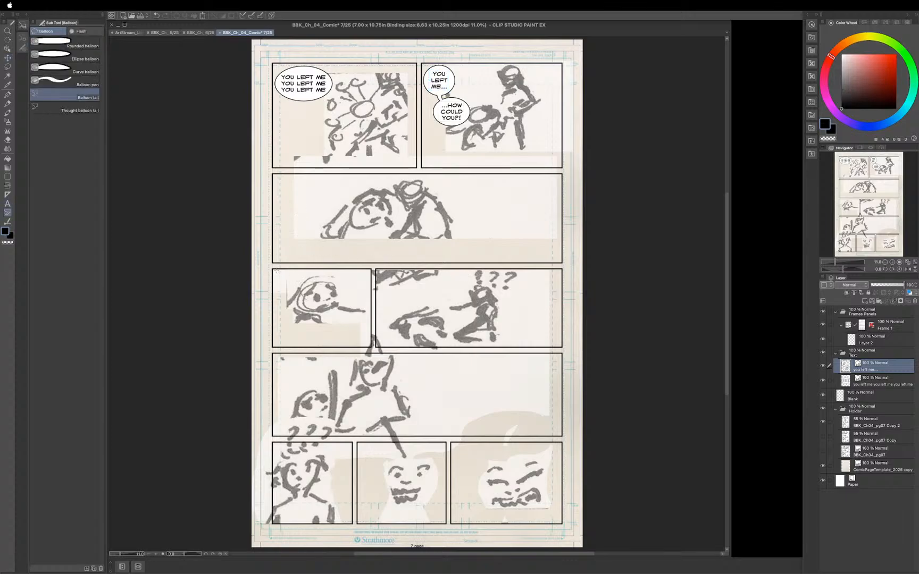
drag(276, 271, 304, 287)
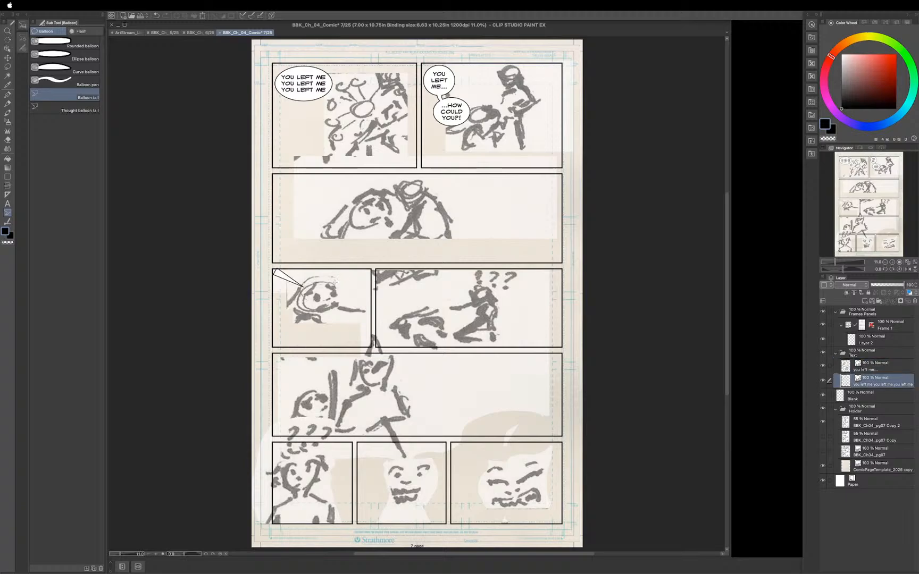
key(super+z)
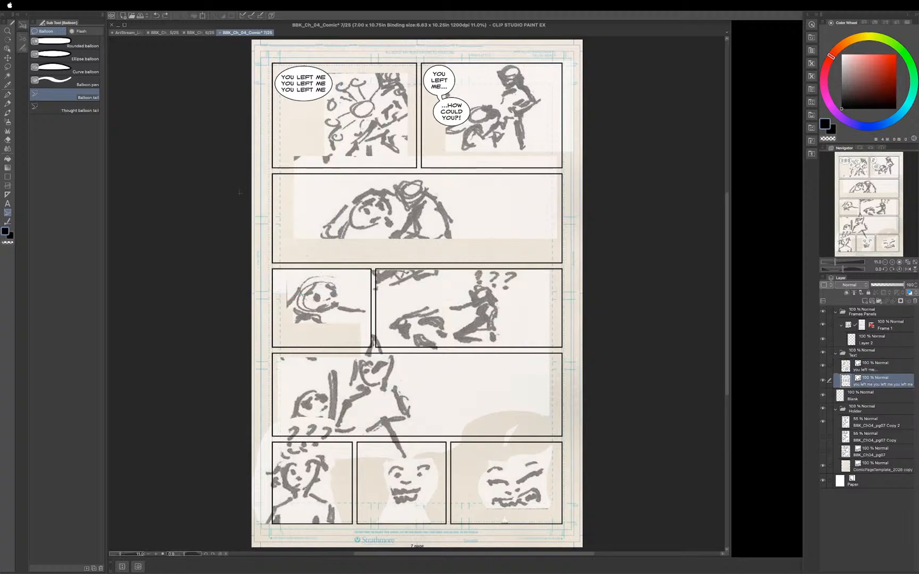
Try to add an ellipse balloon with text to the third row's first panel on the existing text layer.
click(85, 56)
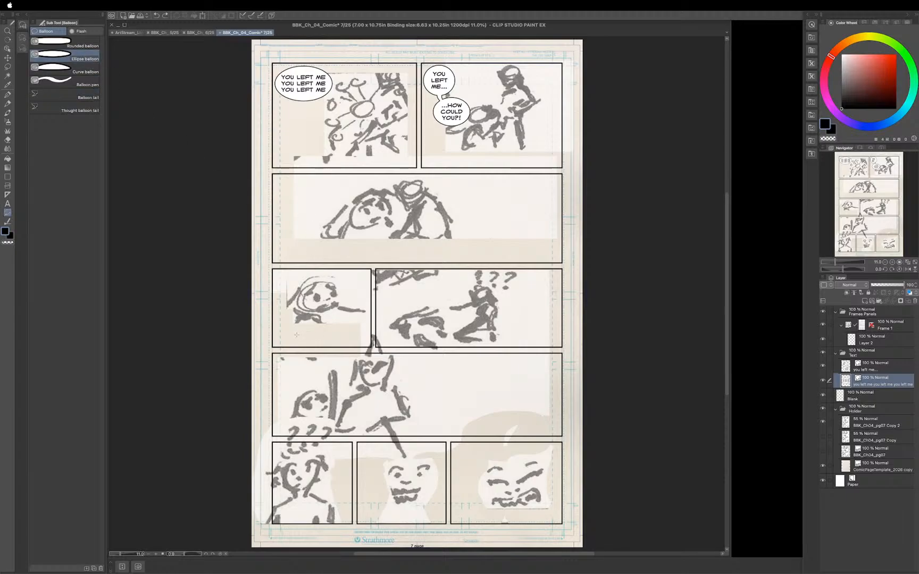
click(291, 286)
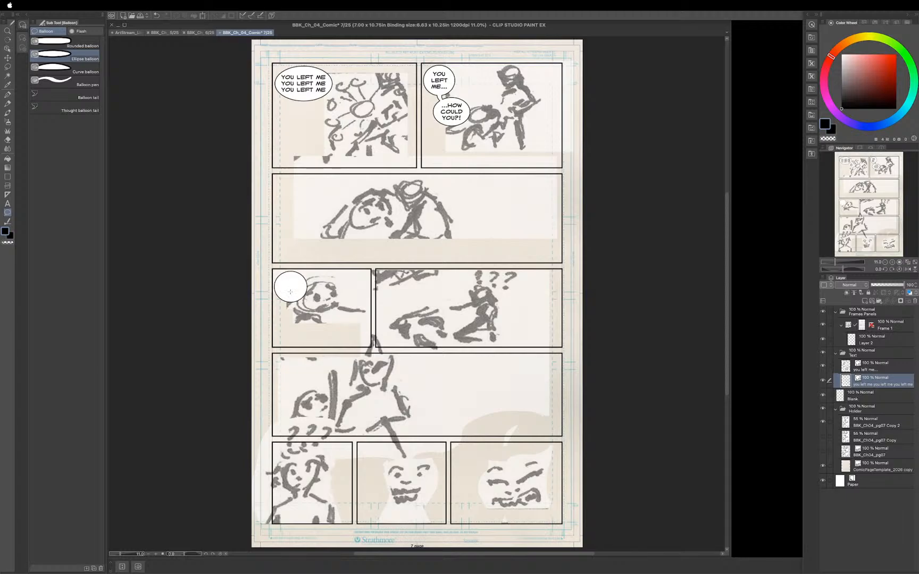
key(t)
click(291, 288)
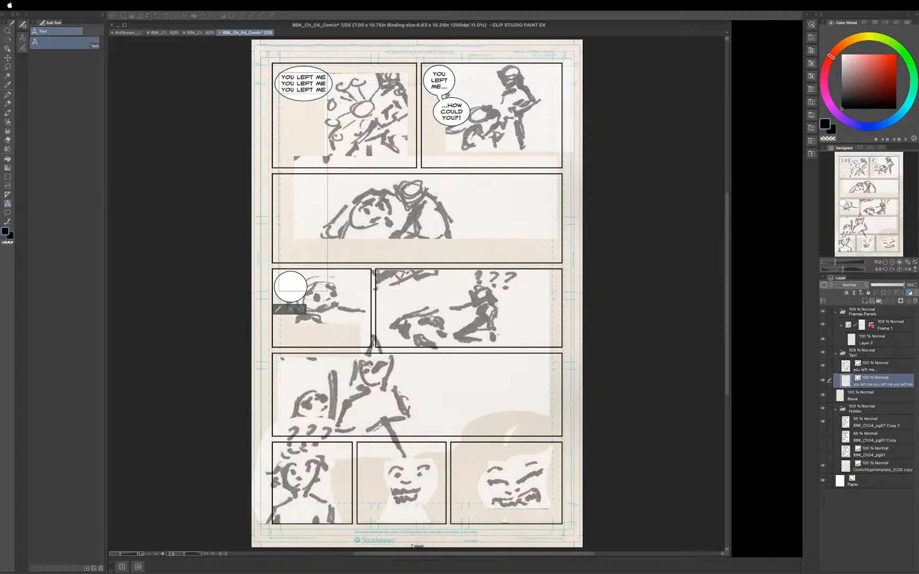
click(291, 308)
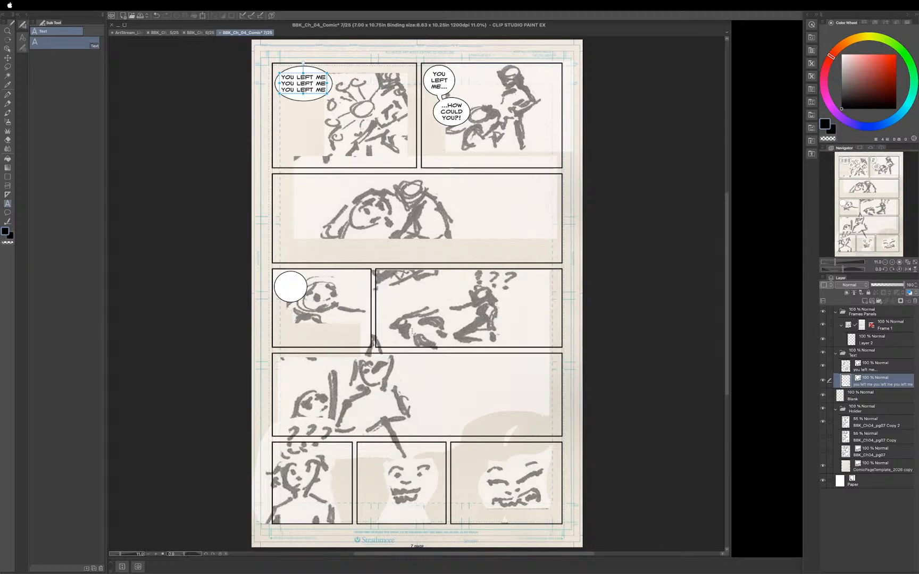
key(super+z)
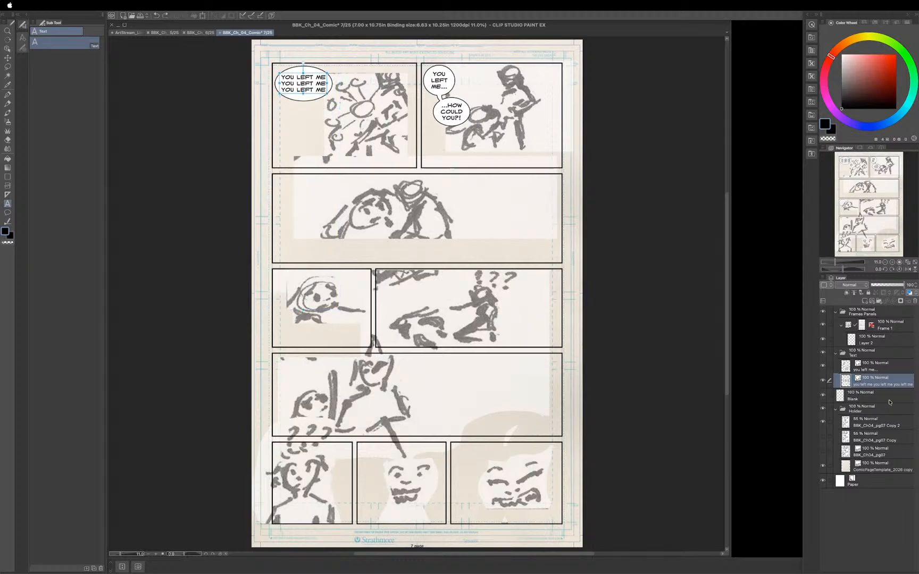
With the Blank layer active, draw a small ellipse balloon in the upper-left corner of the third row's first panel.
click(860, 398)
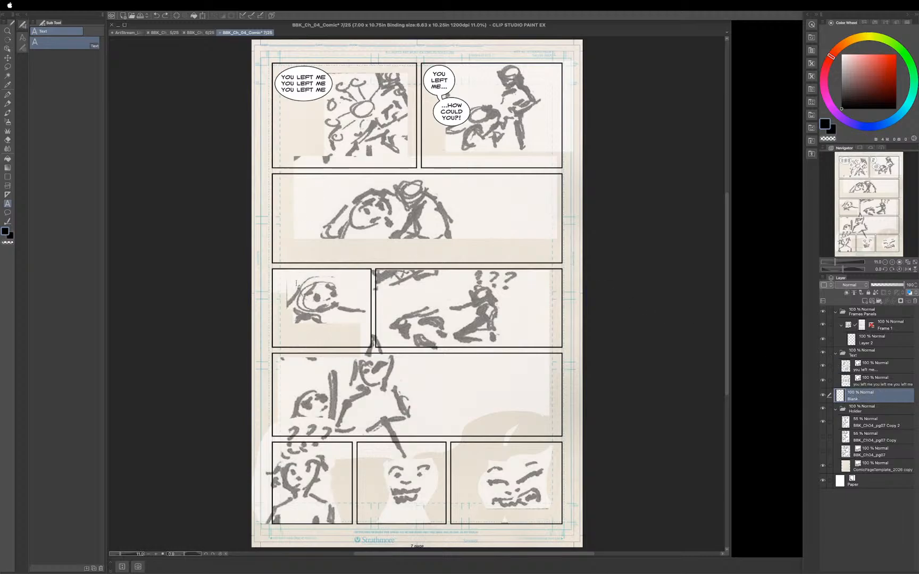
key(t)
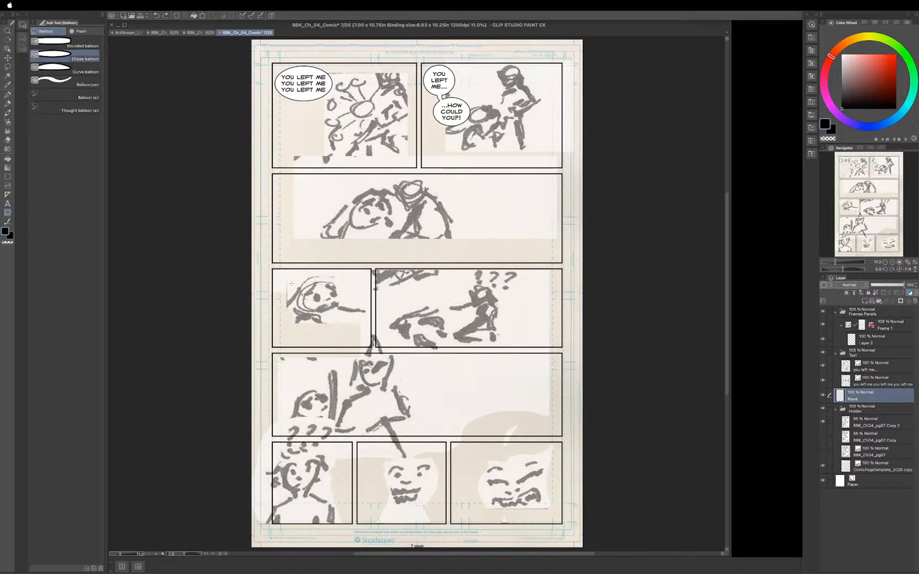
key(t)
key(t)
mouse_move(277, 273)
mouse_down()
mouse_move(308, 296)
mouse_move(298, 292)
mouse_up()
Enter the text "!!!" inside the new balloon in the third row's first panel.
key(t)
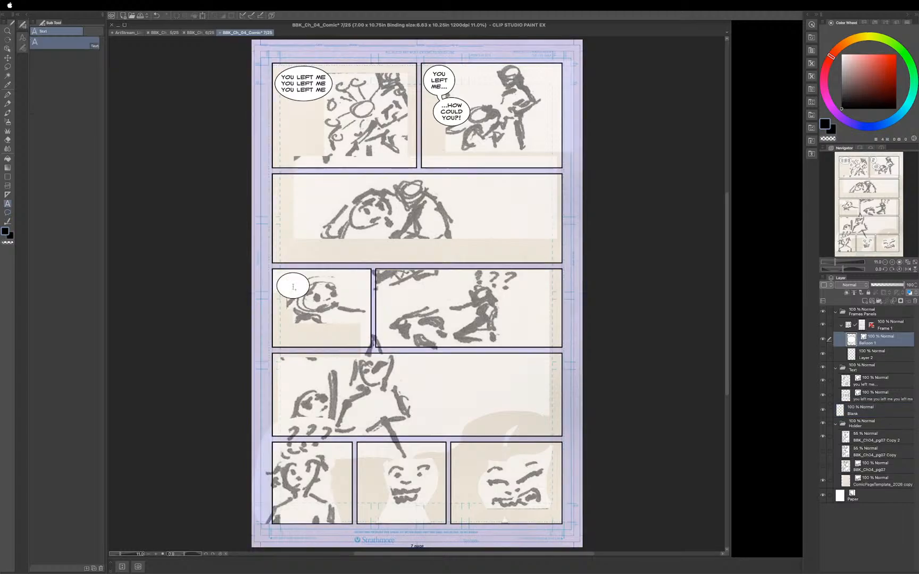
click(292, 287)
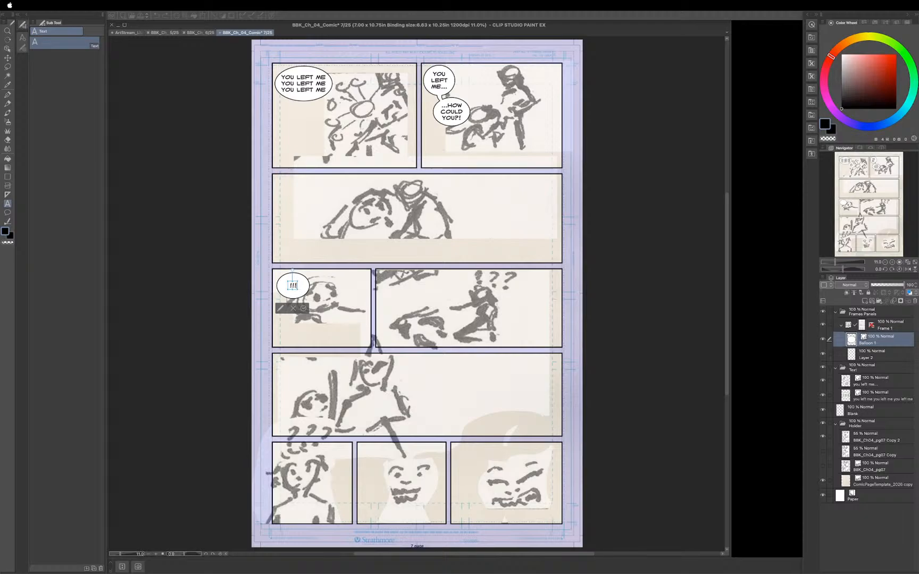
key(BackSpace)
key(BackSpace)
text(! !)
key(BackSpace)
Set the font size of the "!!!" text to 15.
click(282, 309)
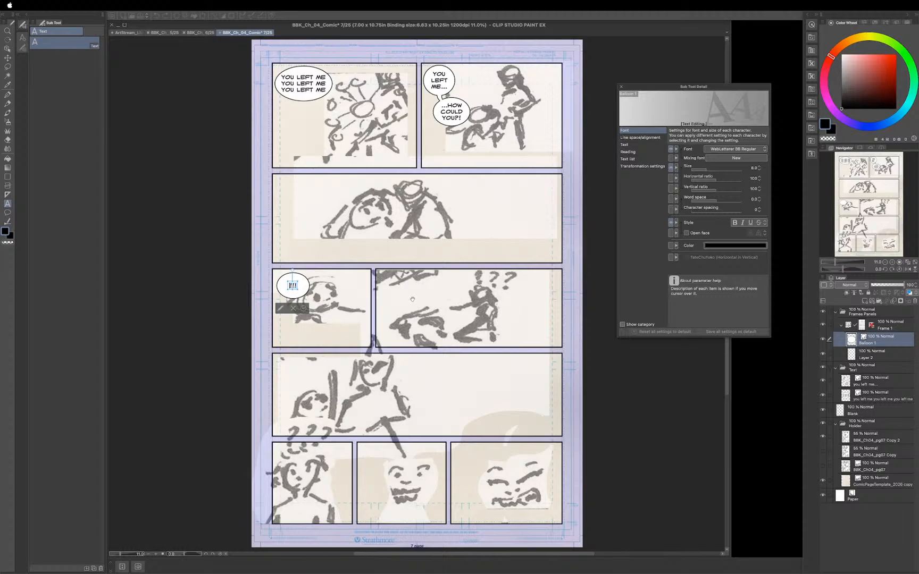
click(759, 168)
click(759, 167)
click(759, 167)
click(759, 167)
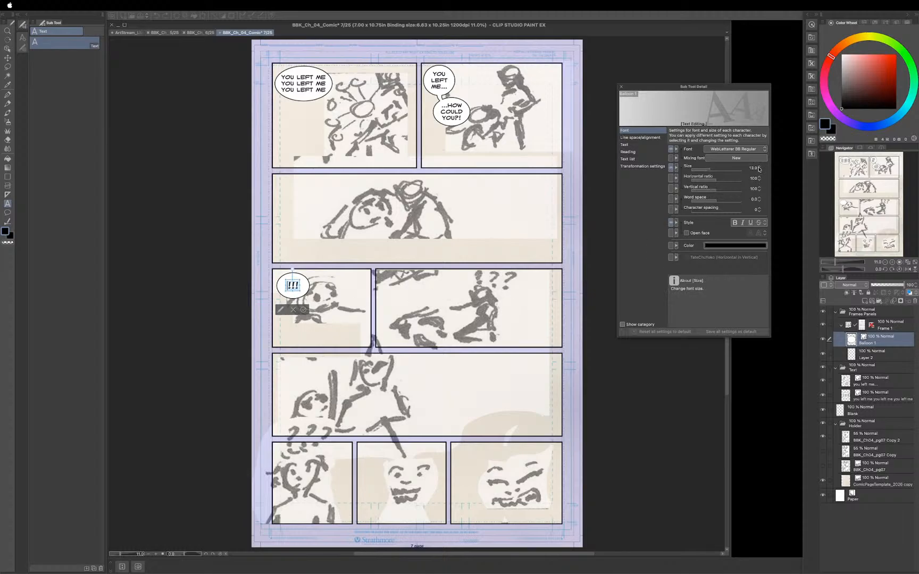
click(759, 167)
click(759, 167)
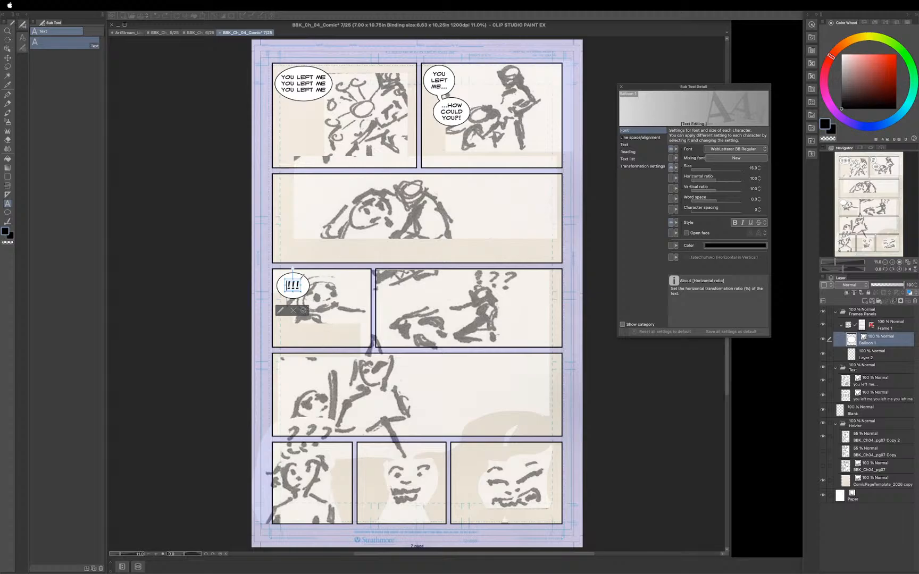
Tilt the "!!!" text slightly counter-clockwise inside its balloon and commit the text.
drag(305, 277, 303, 272)
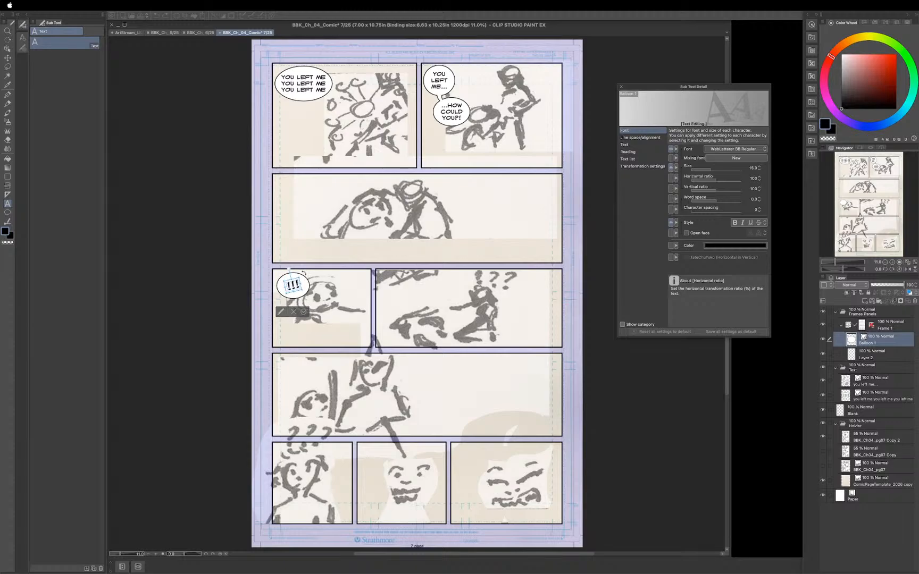
click(620, 88)
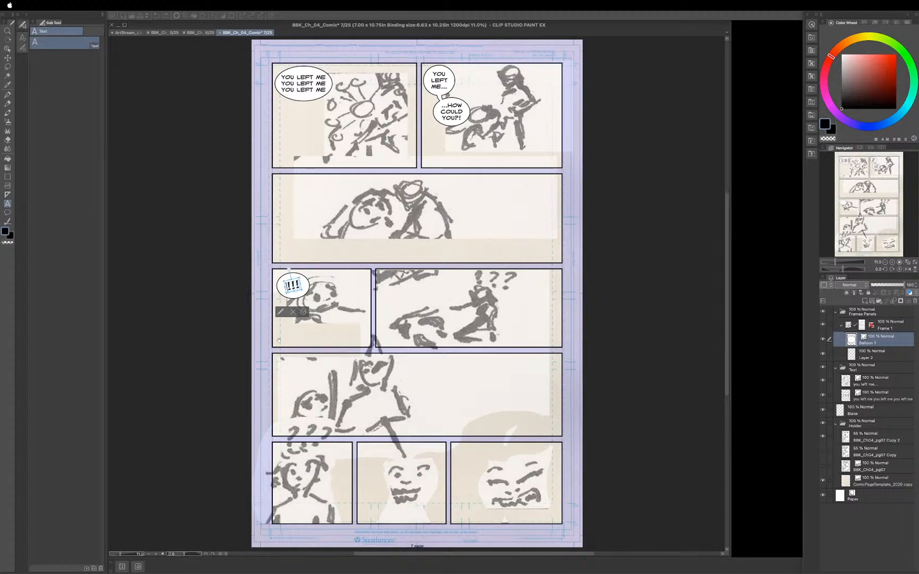
click(305, 314)
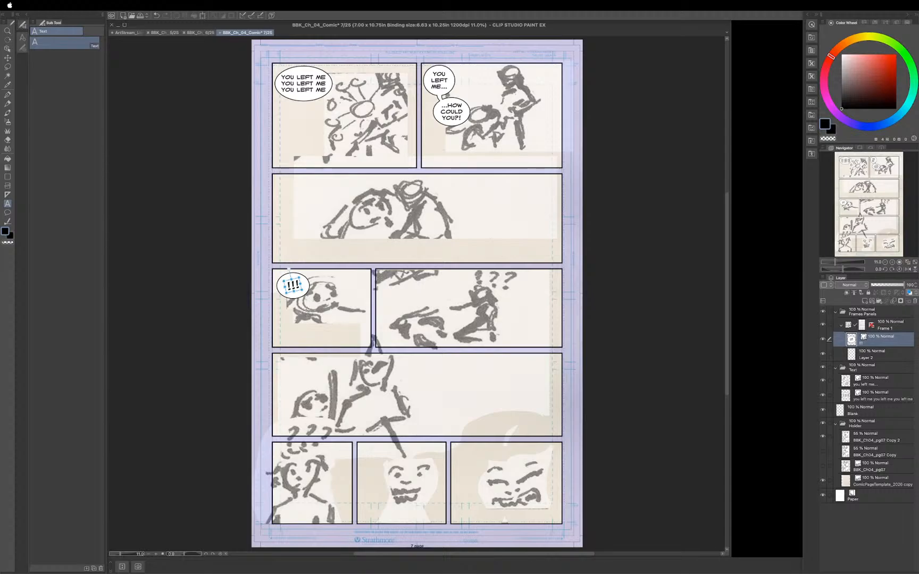
Shrink the "!!!" balloon into the panel's upper-left corner and move its layer into the Text folder.
key(o)
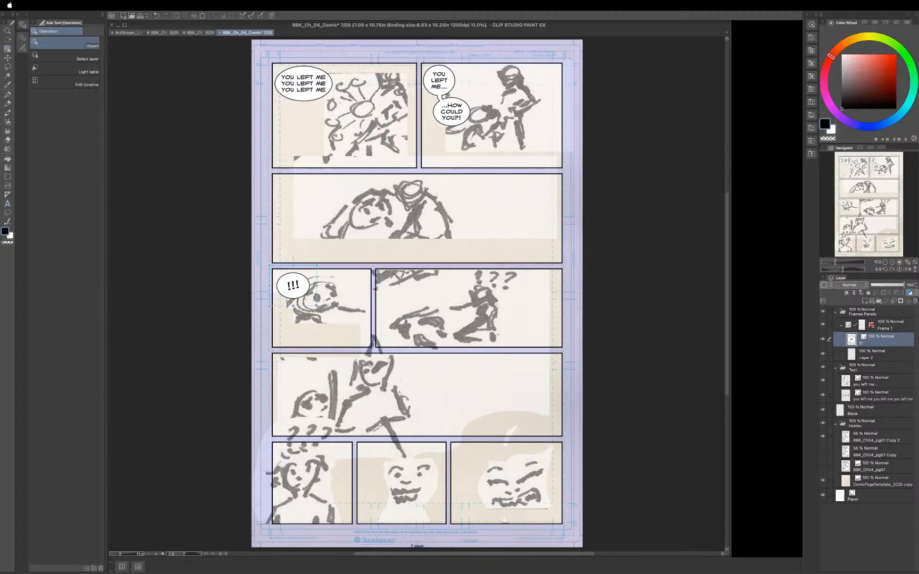
drag(316, 306, 307, 296)
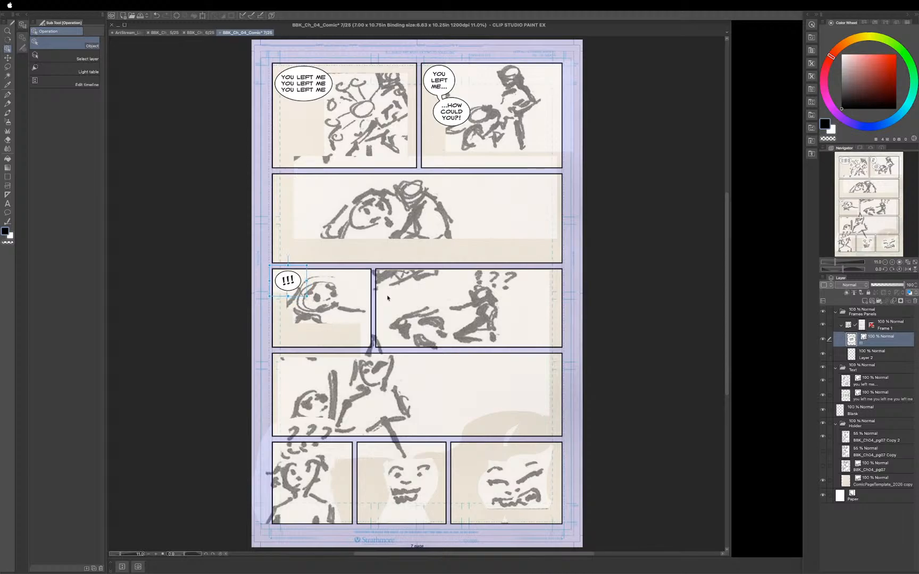
key(Left)
key(Left)
key(Left)
drag(871, 341, 867, 383)
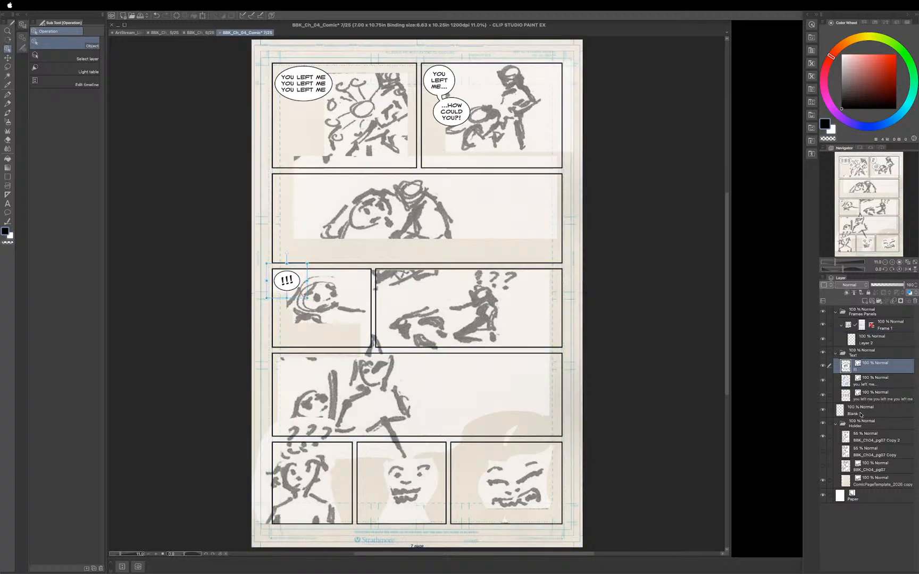
With the Blank layer active, draw a wide ellipse balloon in the upper-left corner of the fourth-row panel.
click(859, 414)
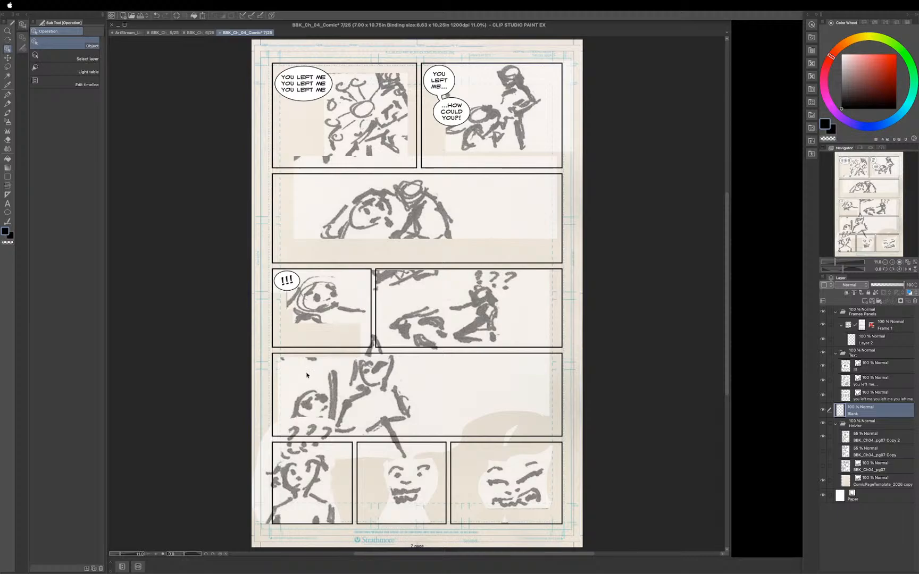
key(t)
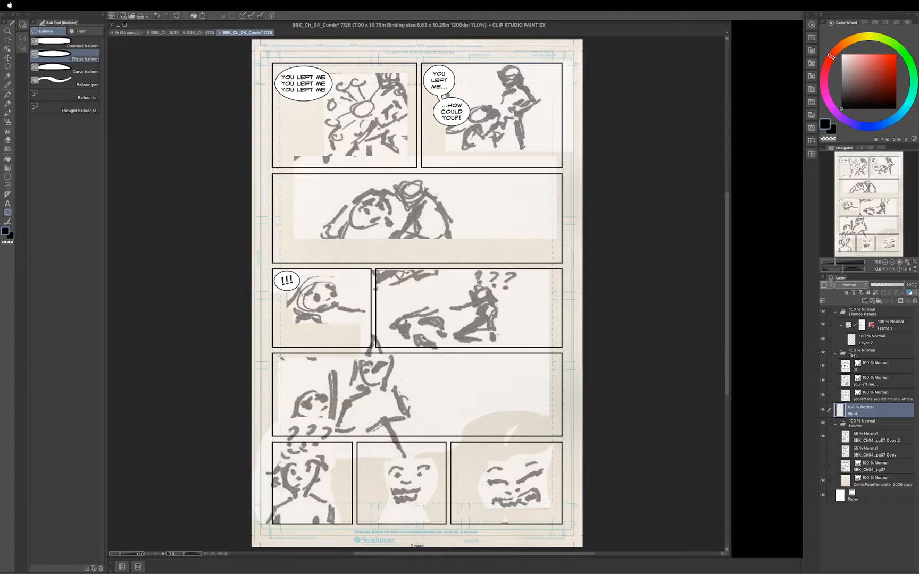
drag(280, 356, 333, 389)
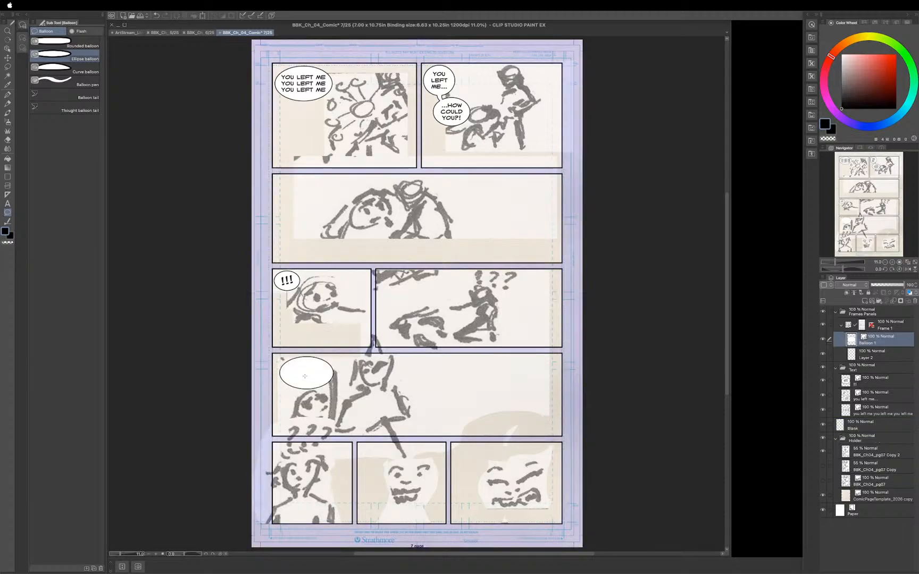
Enter the text "YOUR SCARY!" on two lines inside the fourth-row balloon.
key(t)
click(306, 374)
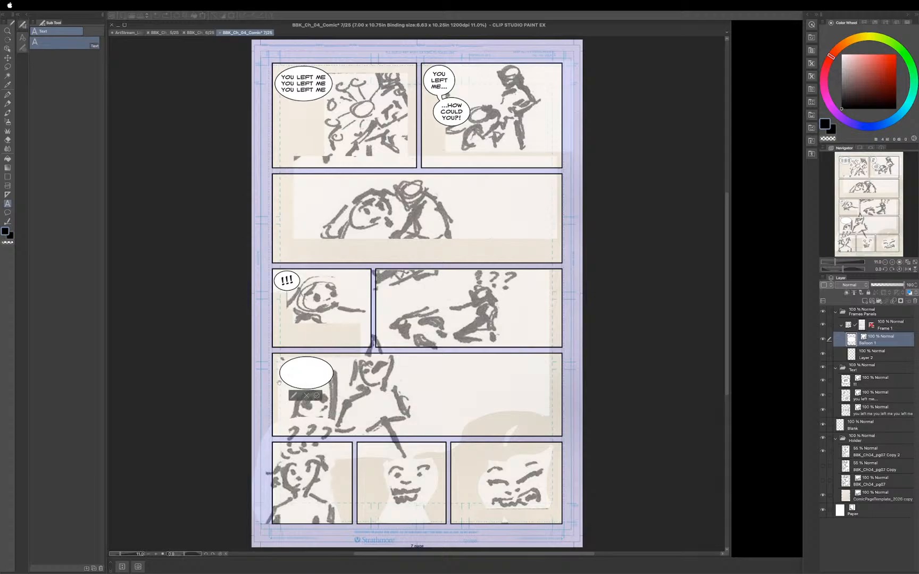
text(youscary)
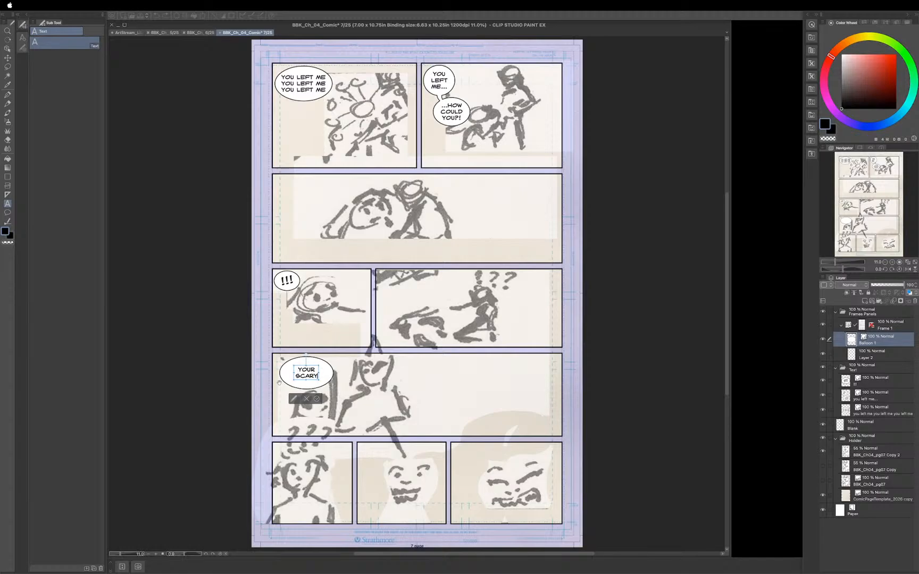
text(!)
Set the font size of the whole "YOUR SCARY!" text to 10 and commit it.
key(super+a)
click(294, 398)
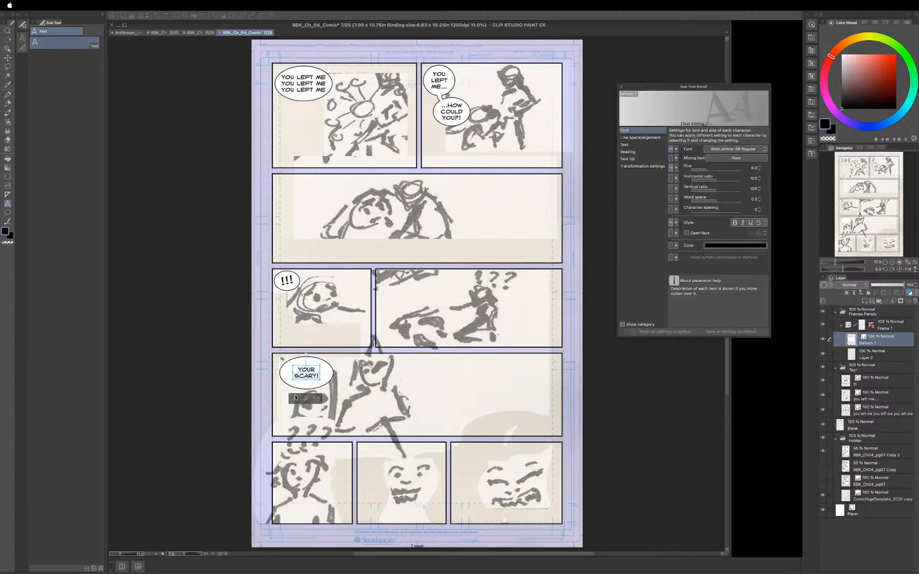
click(759, 167)
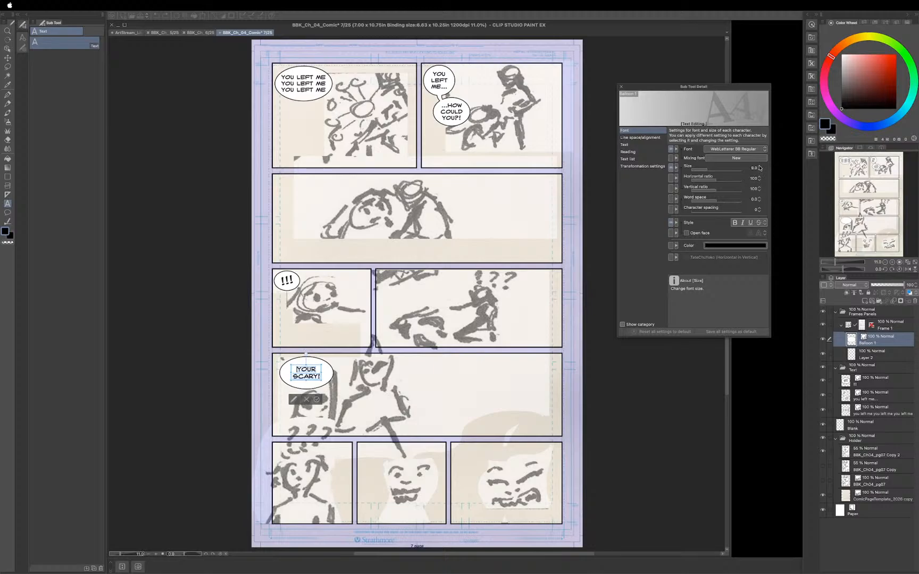
click(759, 167)
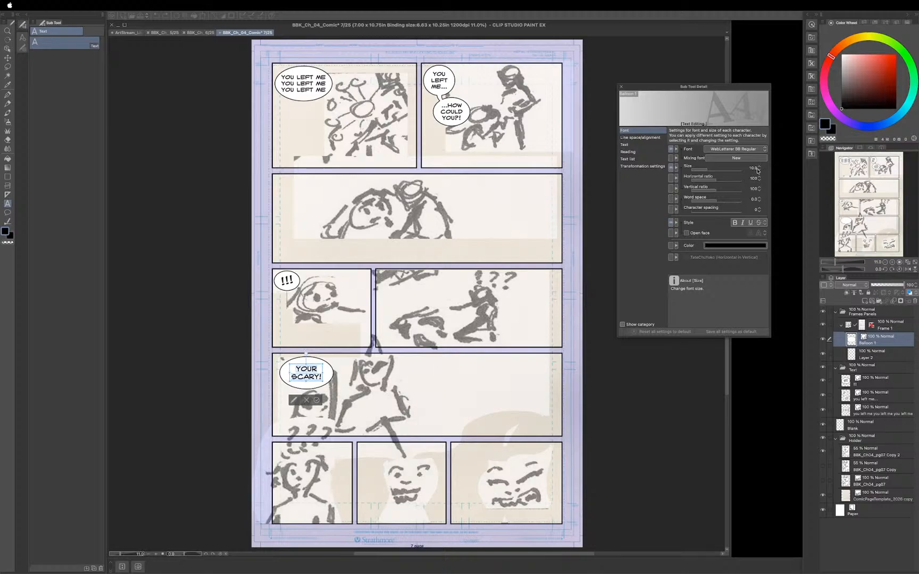
click(622, 88)
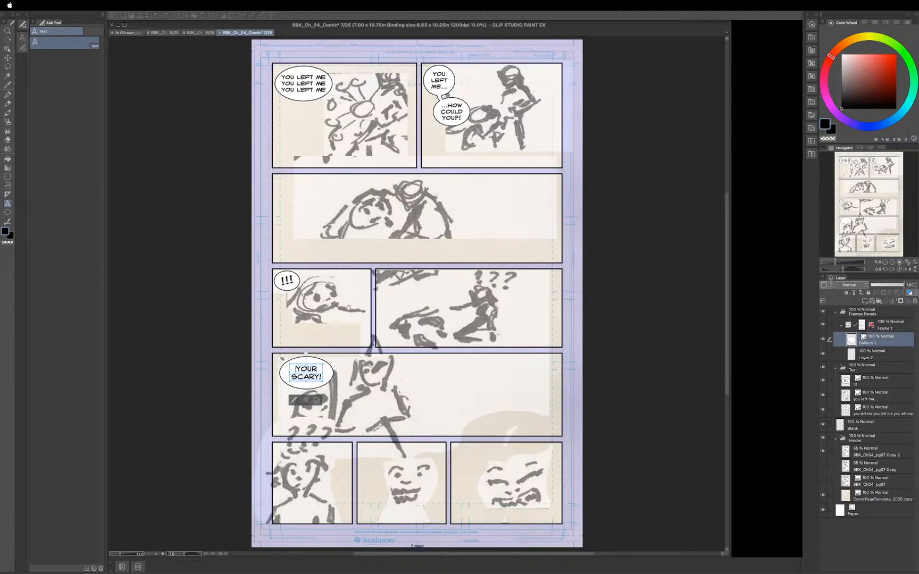
click(318, 400)
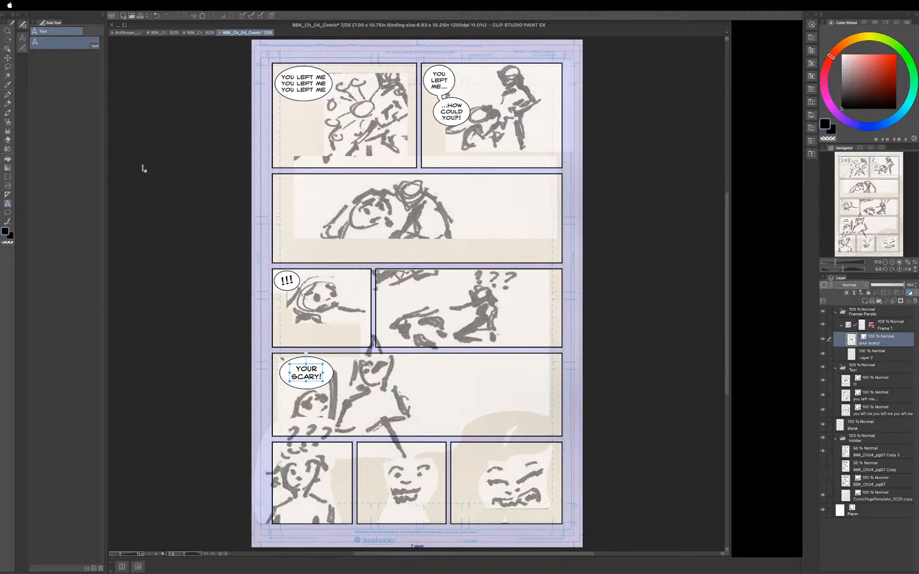
Scale down the "YOUR SCARY!" balloon toward the panel's upper-left corner and nudge it slightly left.
click(7, 49)
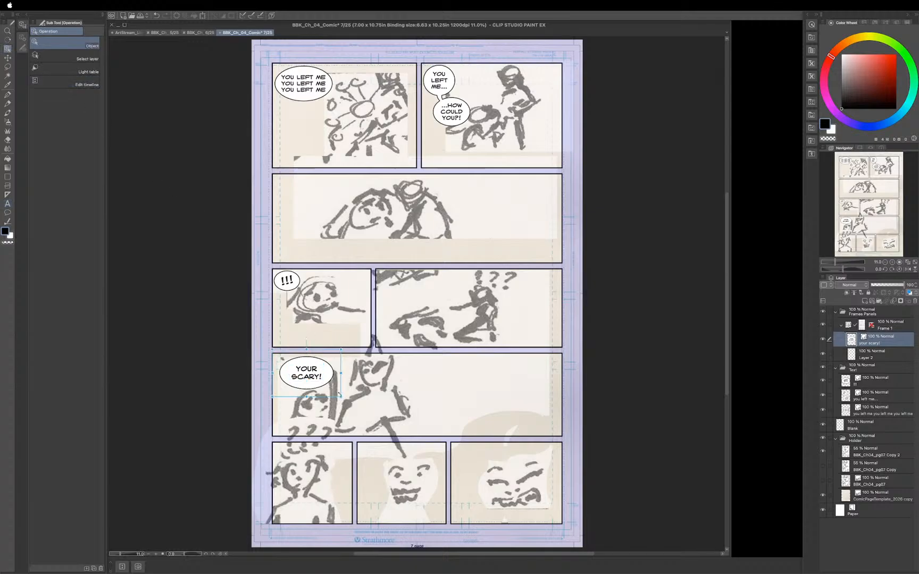
drag(341, 396, 327, 387)
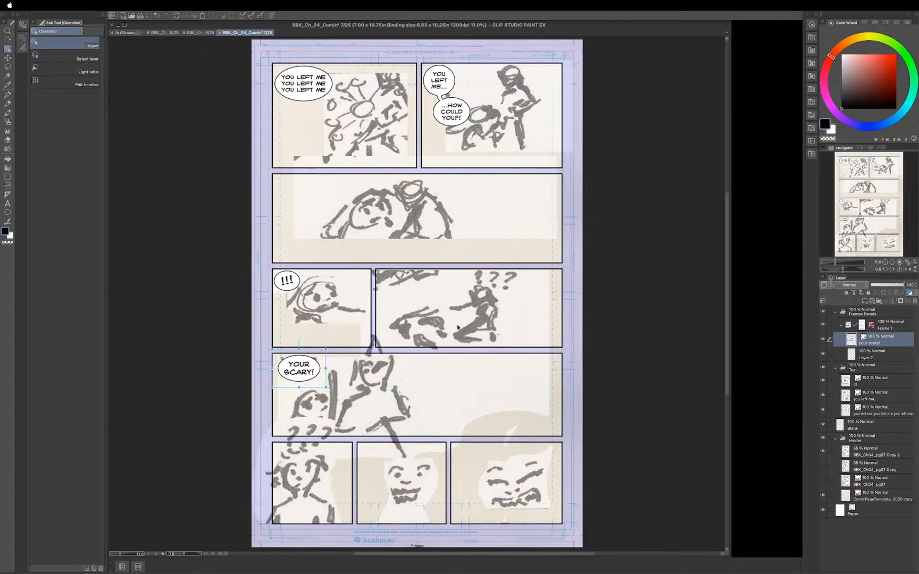
key(Left)
key(Left)
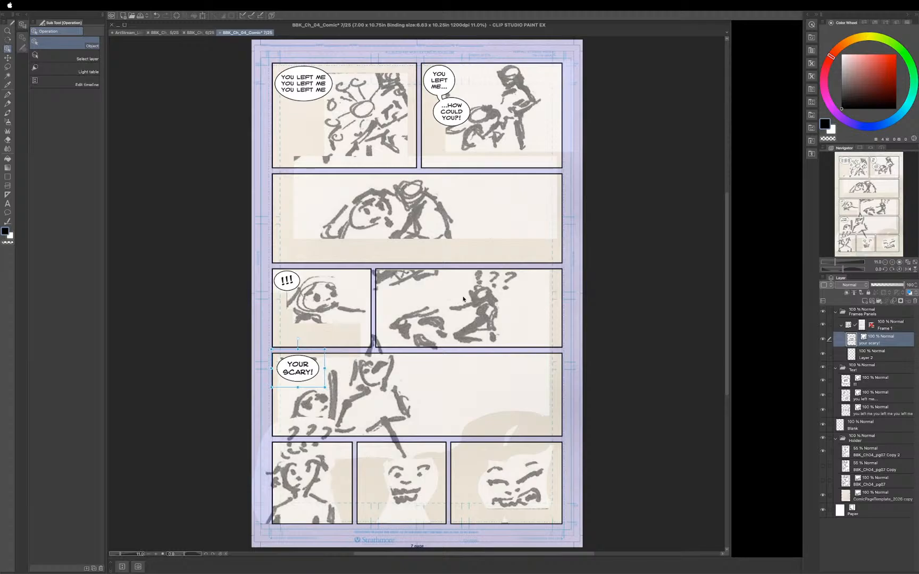
Nudge the "YOUR SCARY!" balloon slightly downward within the fourth-row panel.
key(Down)
key(Down)
key(Down)
key(Down)
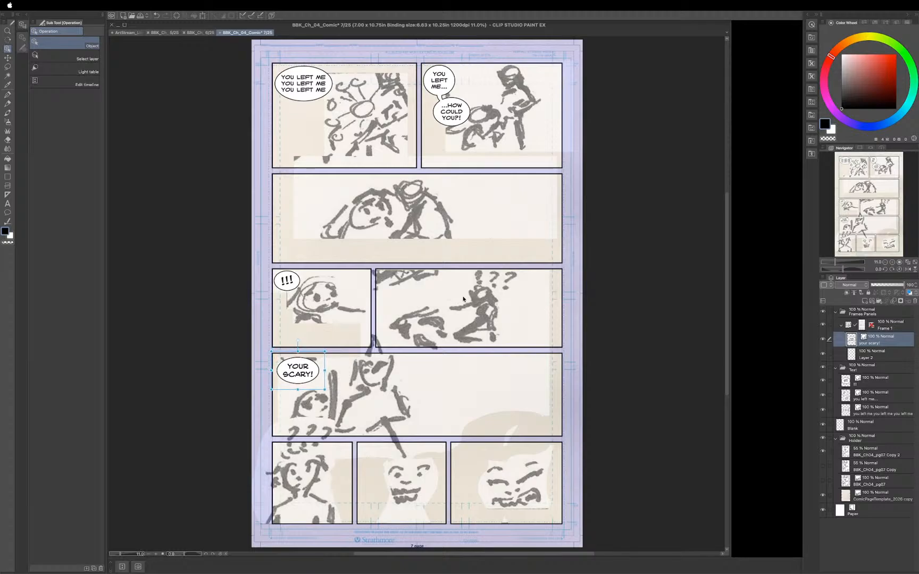
key(Down)
Collapse the Frames Panels and Text folders and toggle the Text folder's visibility to check which balloons it holds.
click(835, 314)
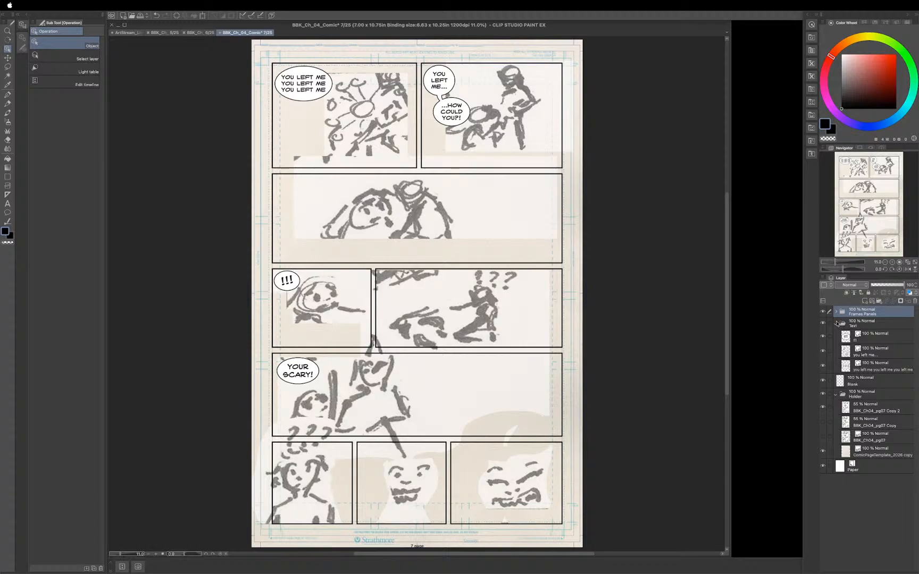
click(836, 323)
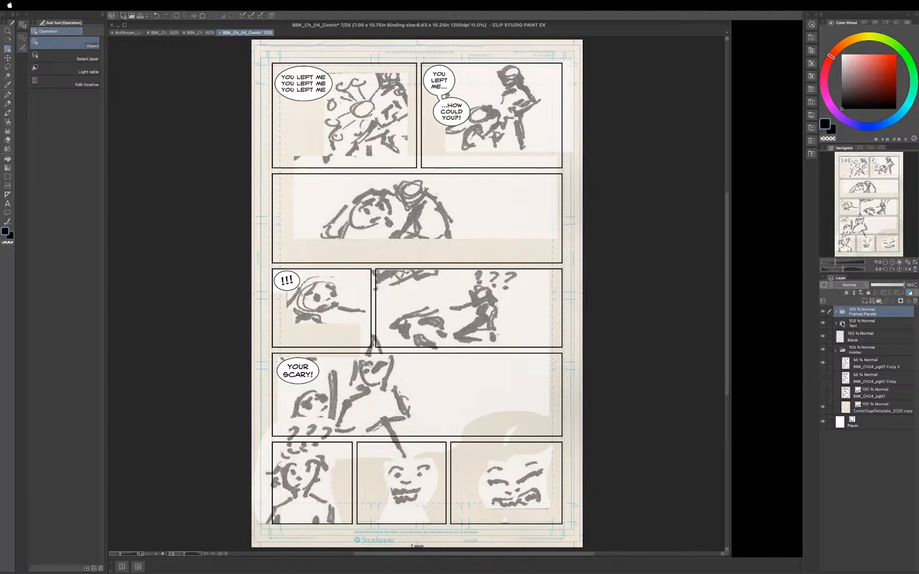
click(822, 324)
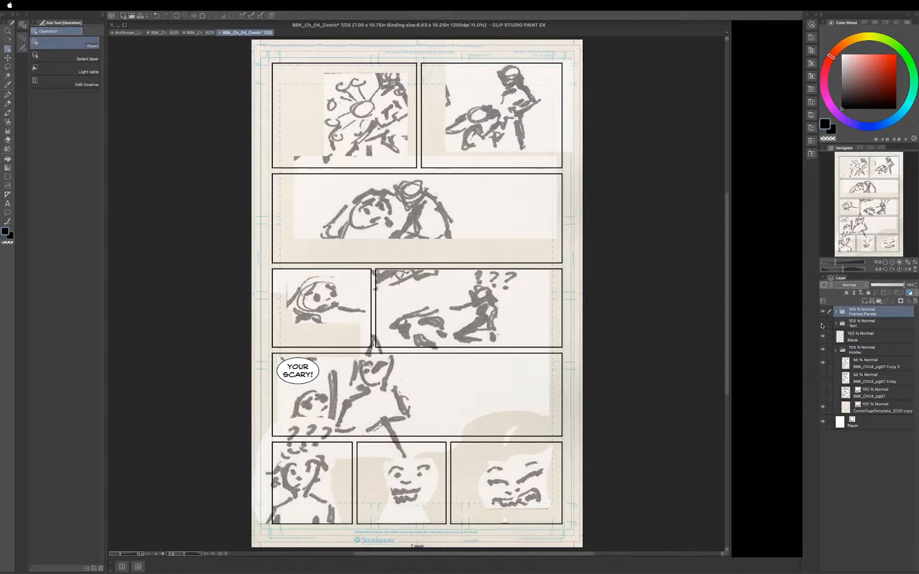
click(824, 324)
click(823, 323)
click(824, 324)
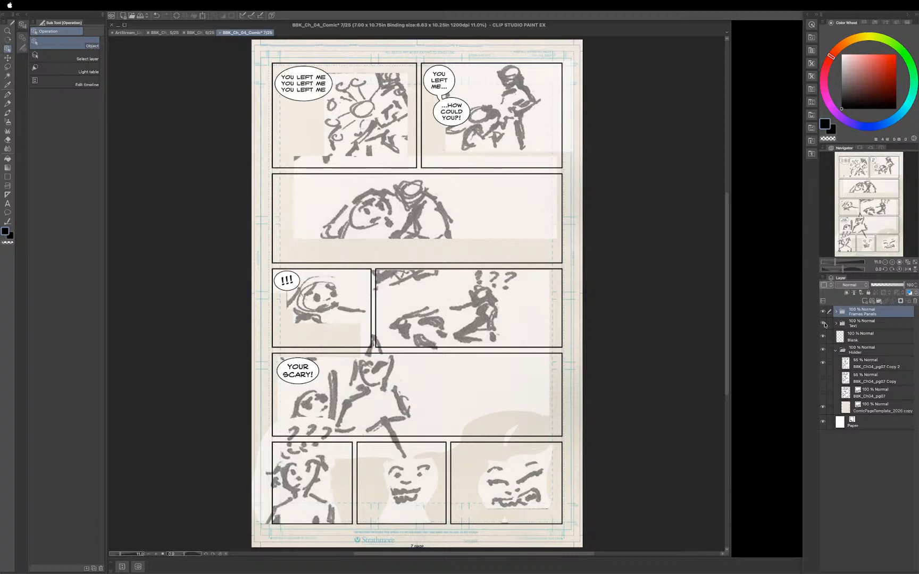
Move the "your scary!" balloon layer out of Frame 1 to the top of the Text folder, and collapse both folders.
click(837, 324)
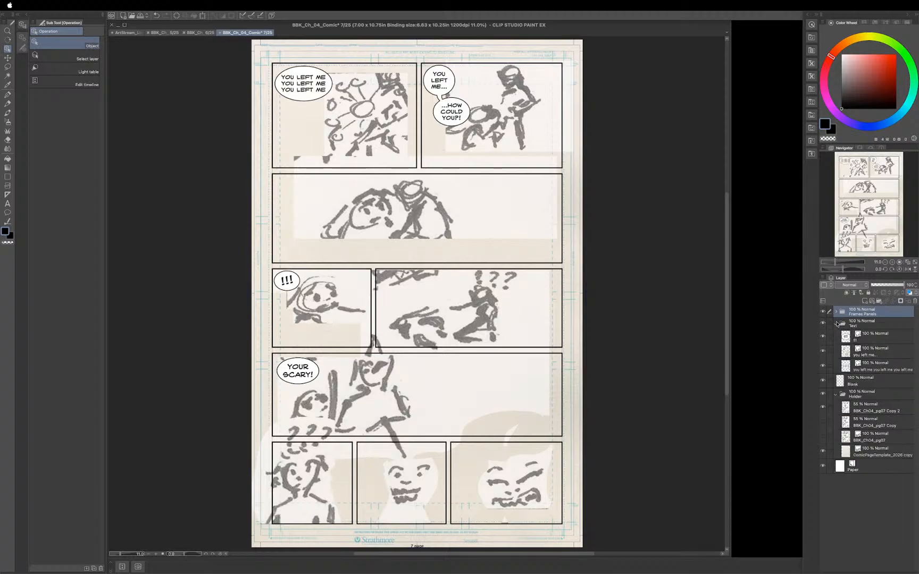
click(838, 312)
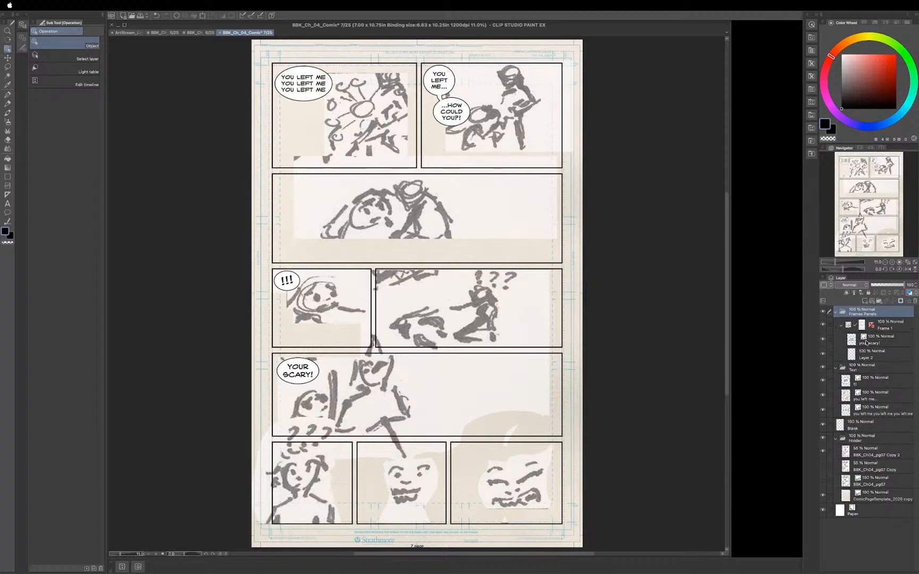
drag(865, 344, 868, 379)
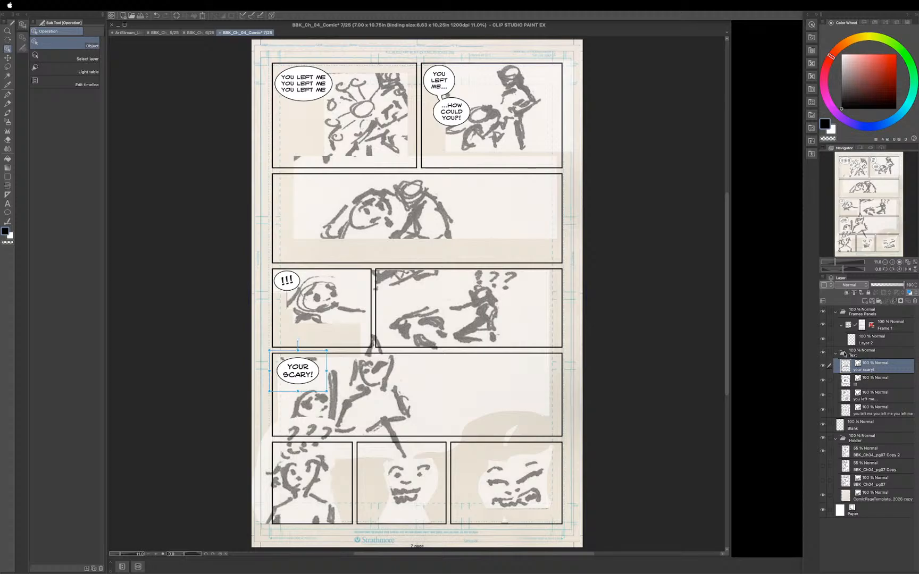
click(836, 354)
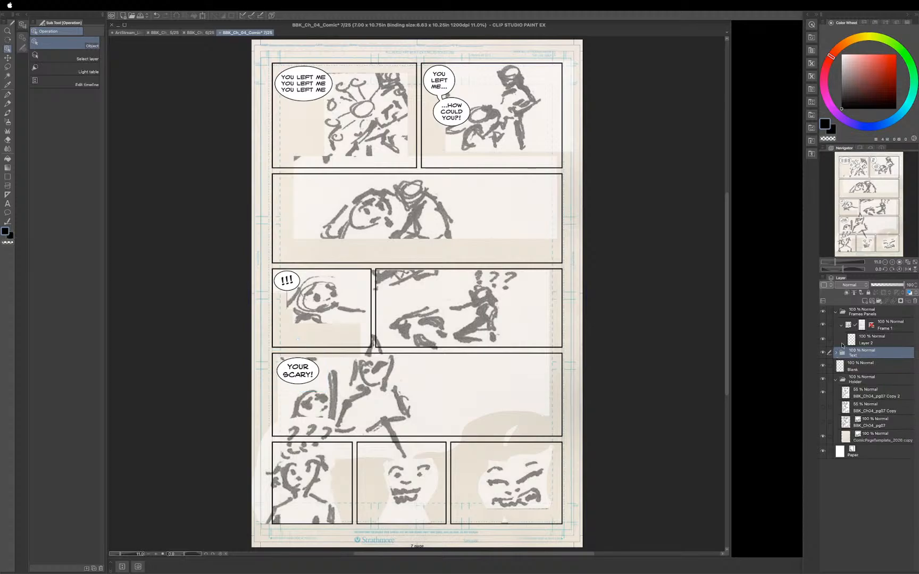
click(835, 312)
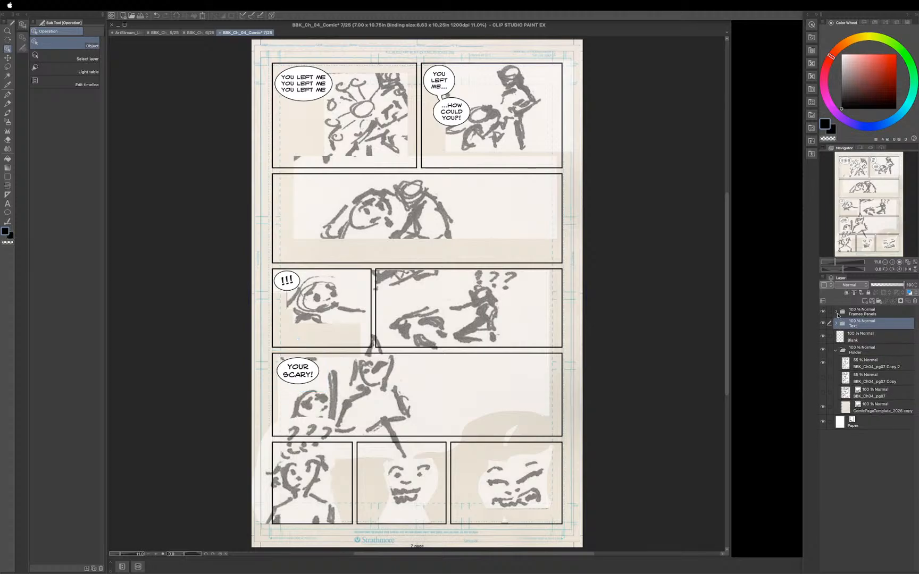
Toggle the visibility of the Frames Panels and Text folders to check that panel borders and balloons are separated.
click(823, 312)
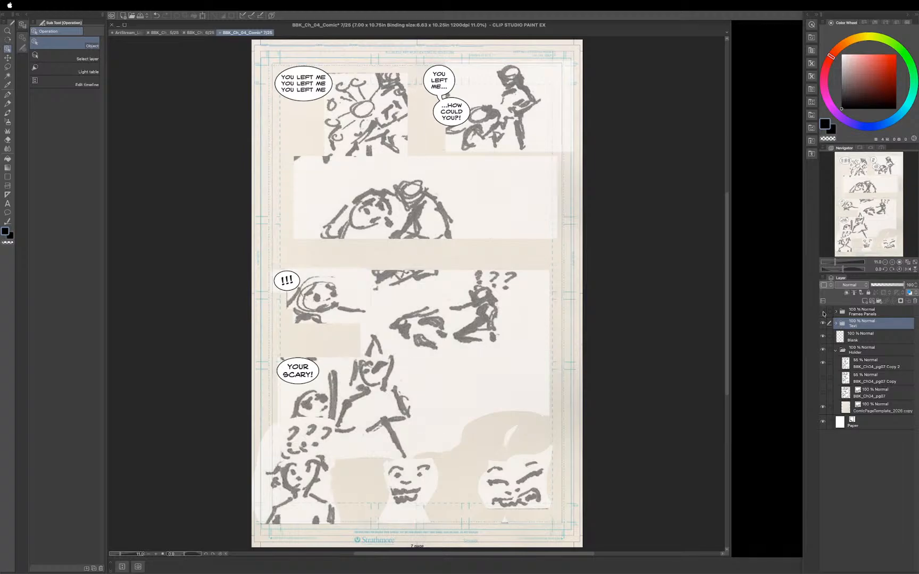
click(822, 313)
click(823, 314)
click(823, 313)
click(823, 323)
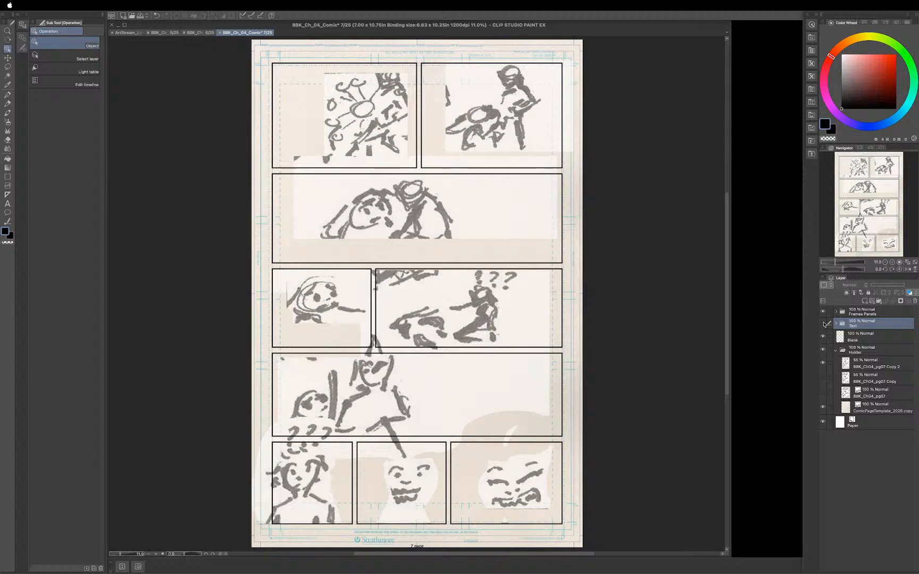
click(822, 323)
click(822, 323)
click(823, 323)
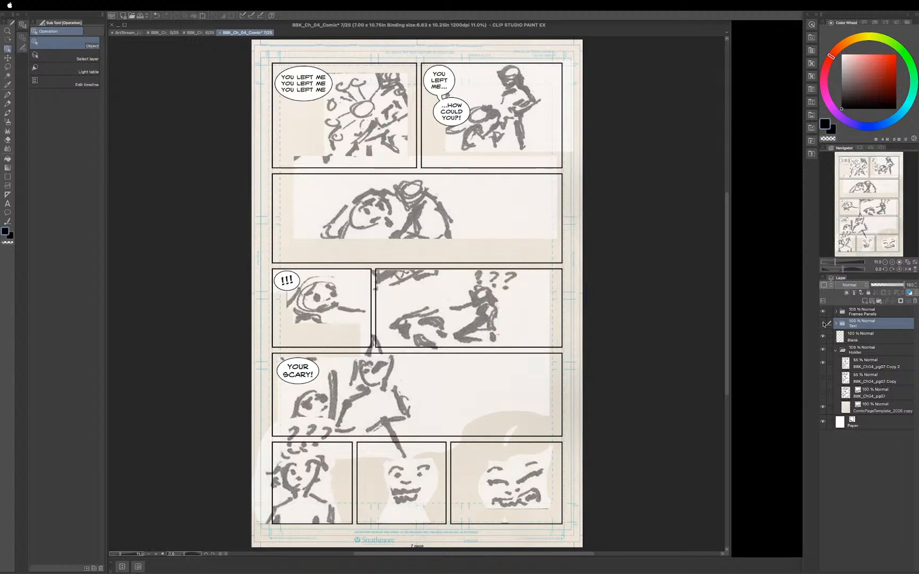
click(822, 323)
click(822, 323)
click(823, 323)
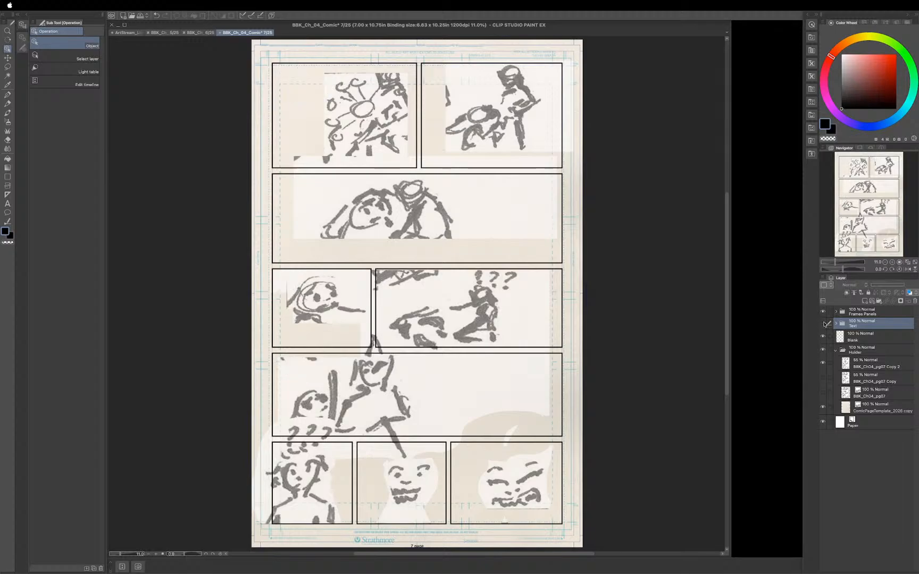
click(823, 323)
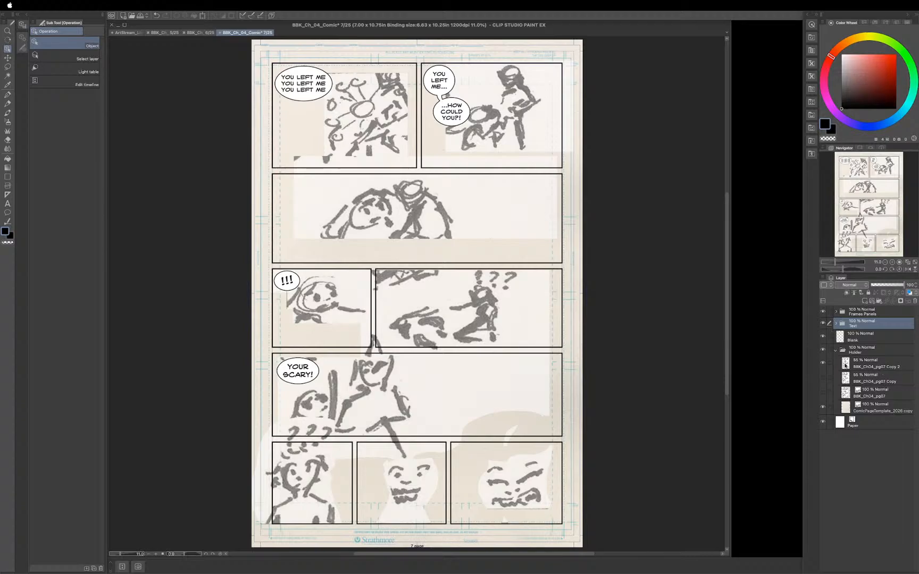
Select the BBK_Ch04_pg07 Copy 2 layer and toggle its visibility to compare the page with and without the thumbnail sketch.
click(861, 366)
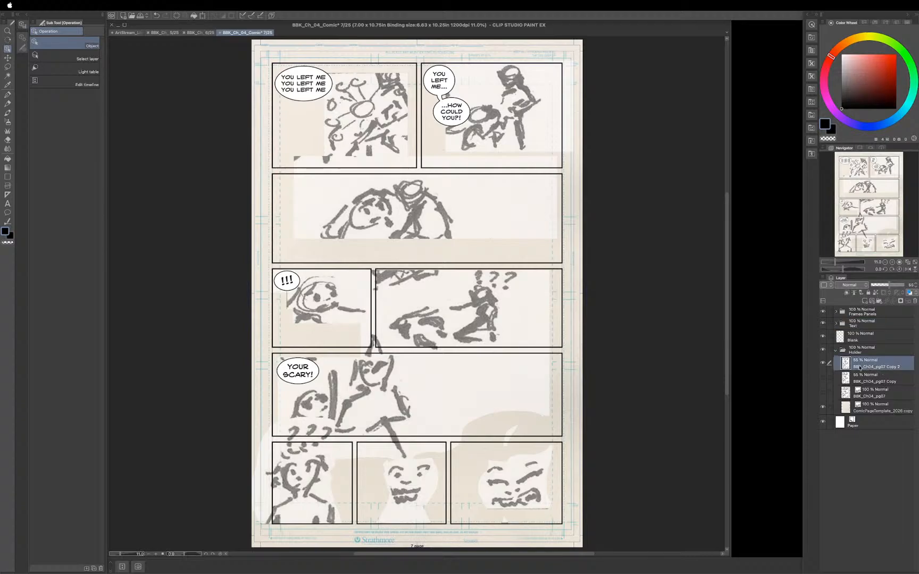
click(822, 363)
click(823, 363)
click(823, 363)
click(823, 363)
click(824, 363)
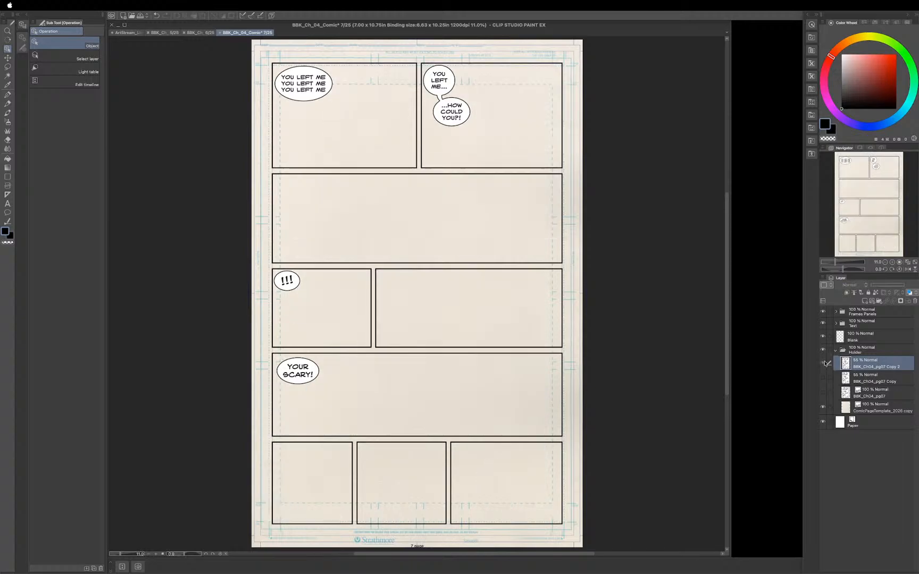
click(824, 363)
click(824, 364)
click(823, 363)
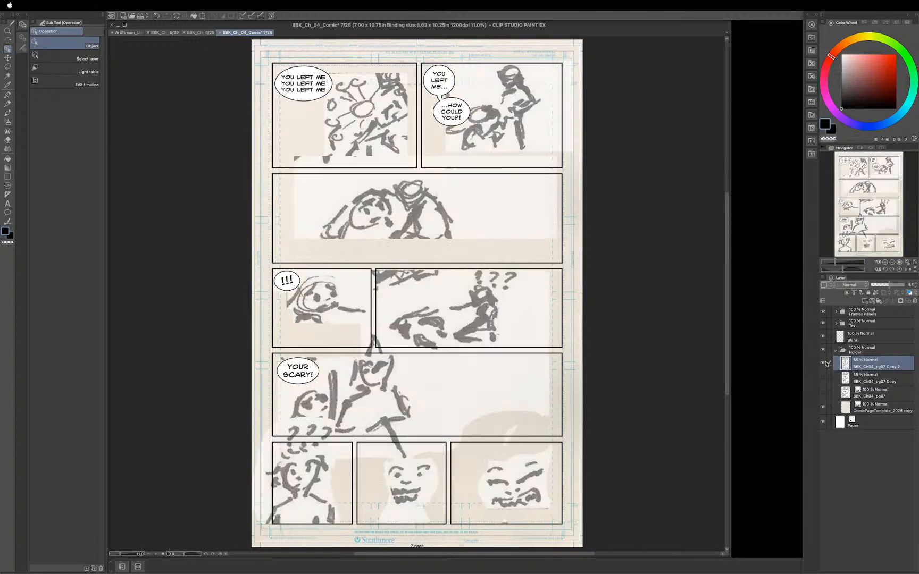
Add a new layer above BBK_Ch04_pg07 Copy 2 in the Holder folder and name it "Ruff Sketch".
click(865, 301)
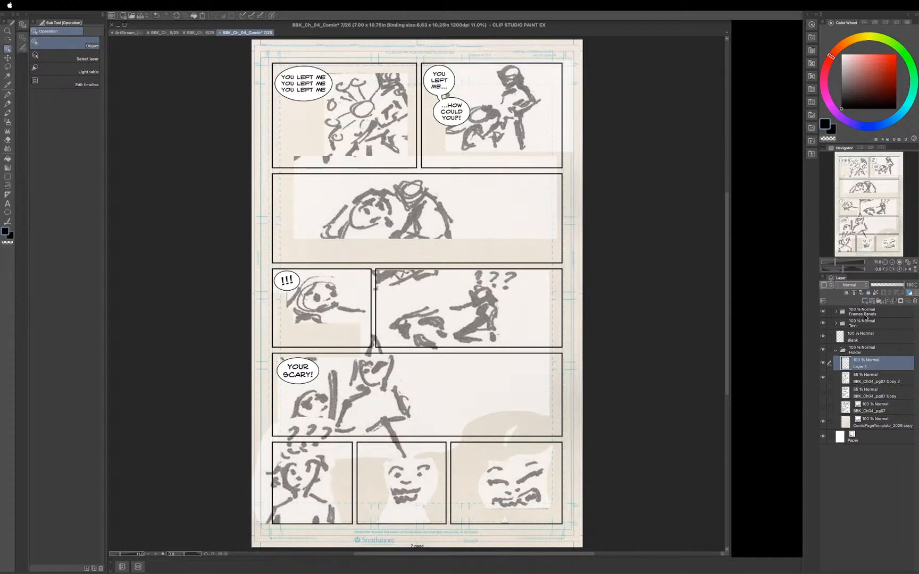
double_click(860, 366)
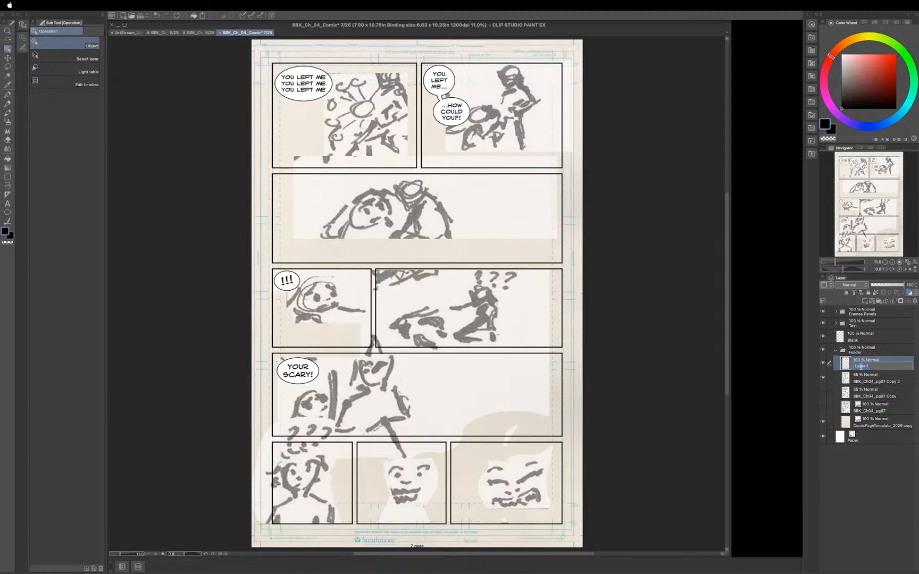
text(Buff Sketch)
key(Return)
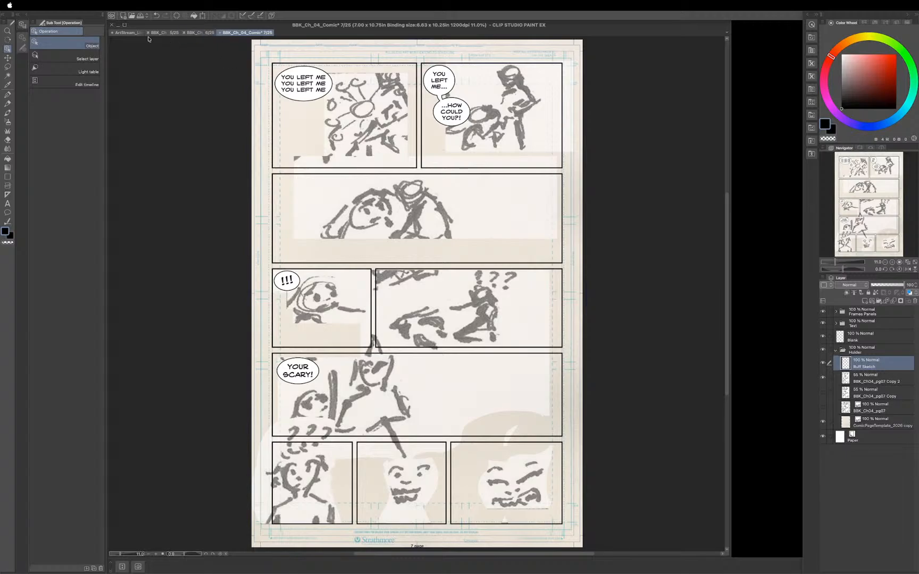
In the ArtStream_Live_2026 document, hide the CharaDesign v2 folder and show Chara Line Color, and return to comic page 7.
click(127, 33)
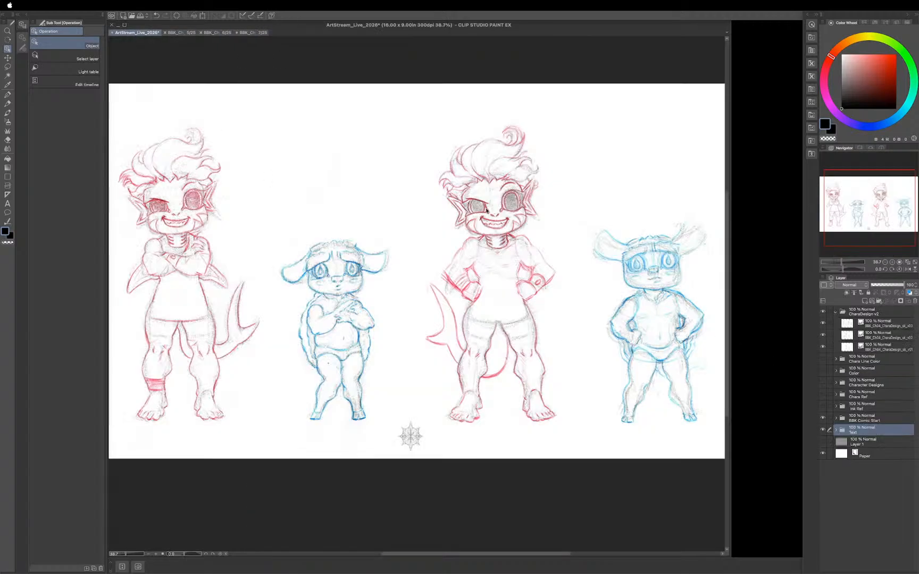
click(835, 313)
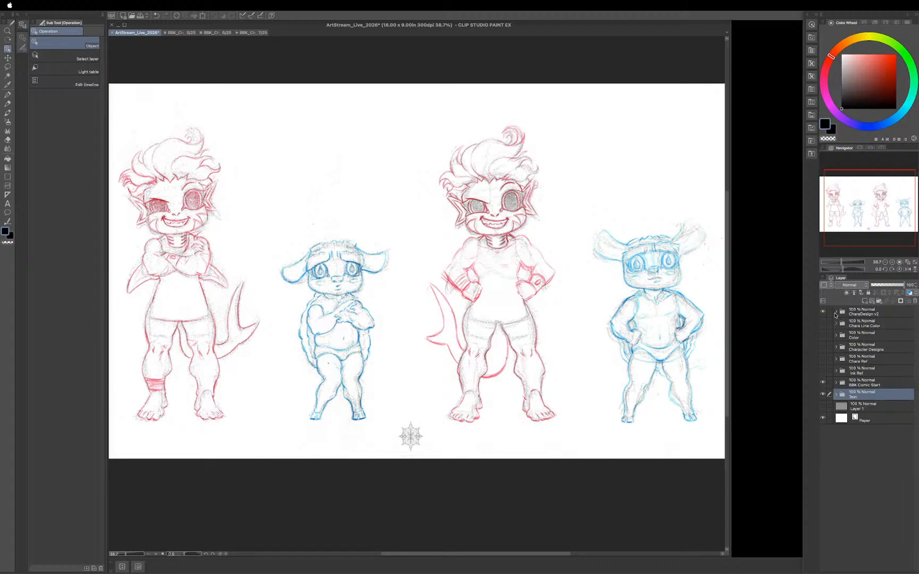
click(822, 312)
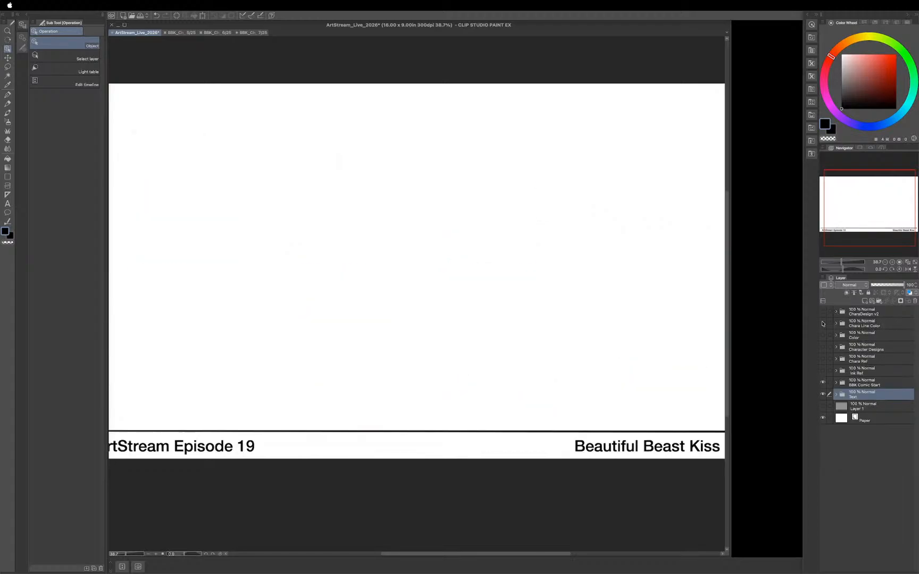
click(822, 324)
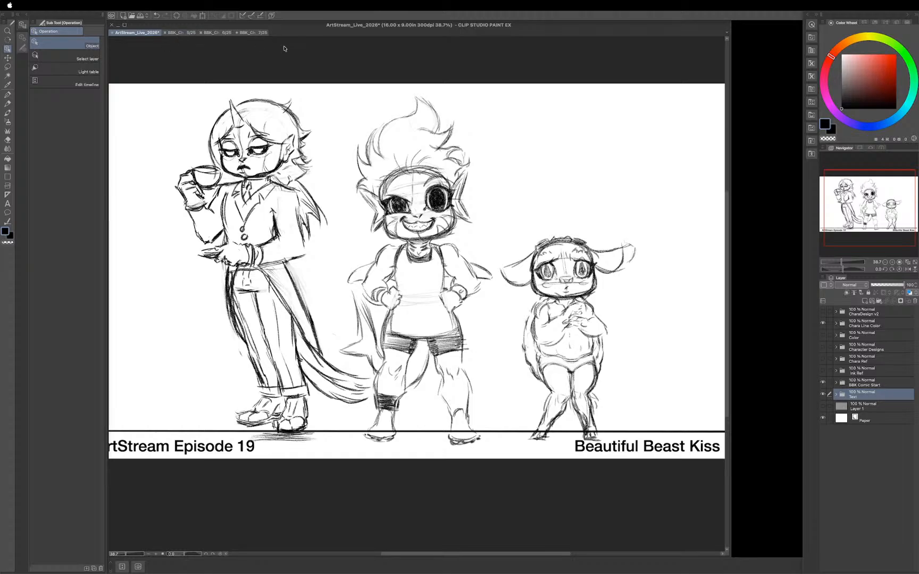
click(250, 33)
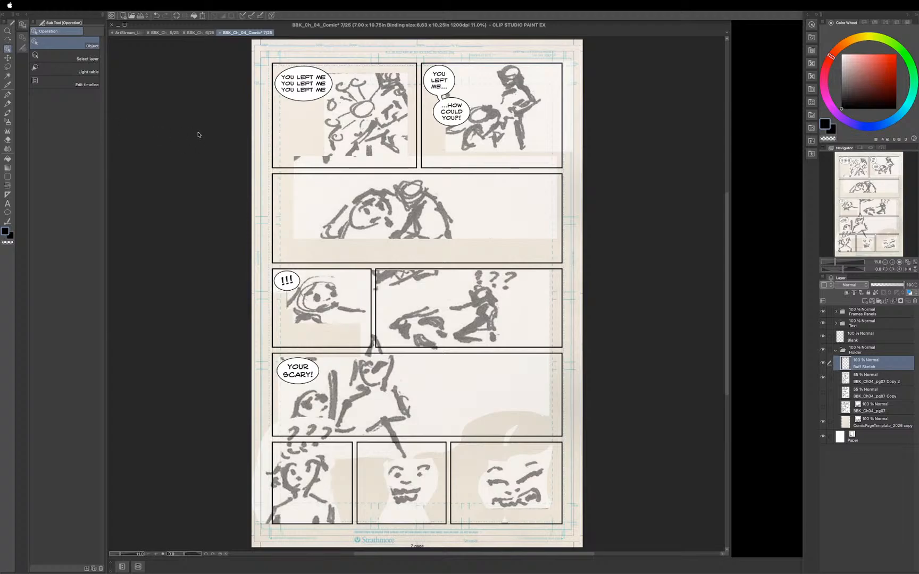
Import BBK_Ch04_CharaDesign_sk_v03.jpg and DemonCat_Mockton_Chara_Sketch_01.jpg from the Ch_04_CharaDesigns_2026 folder into the page.
key(super+o)
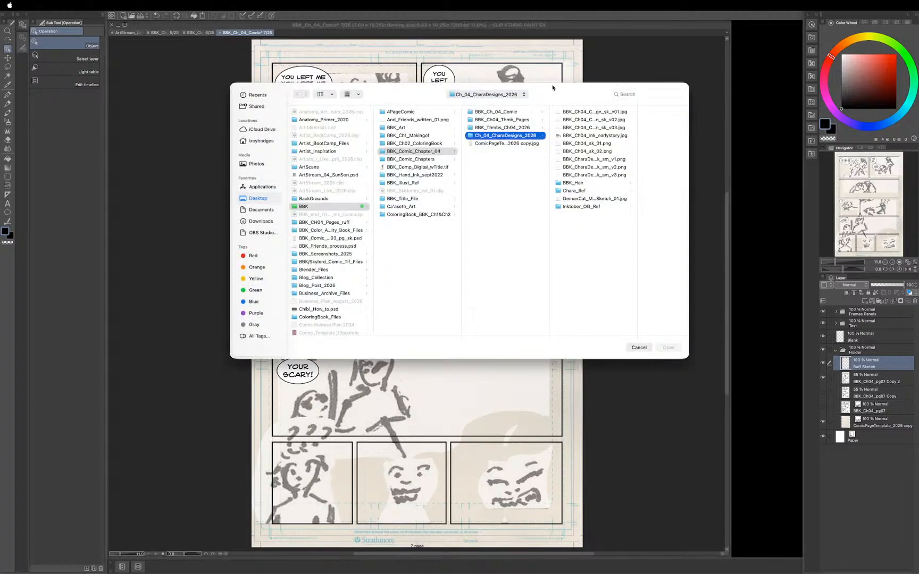
click(575, 199)
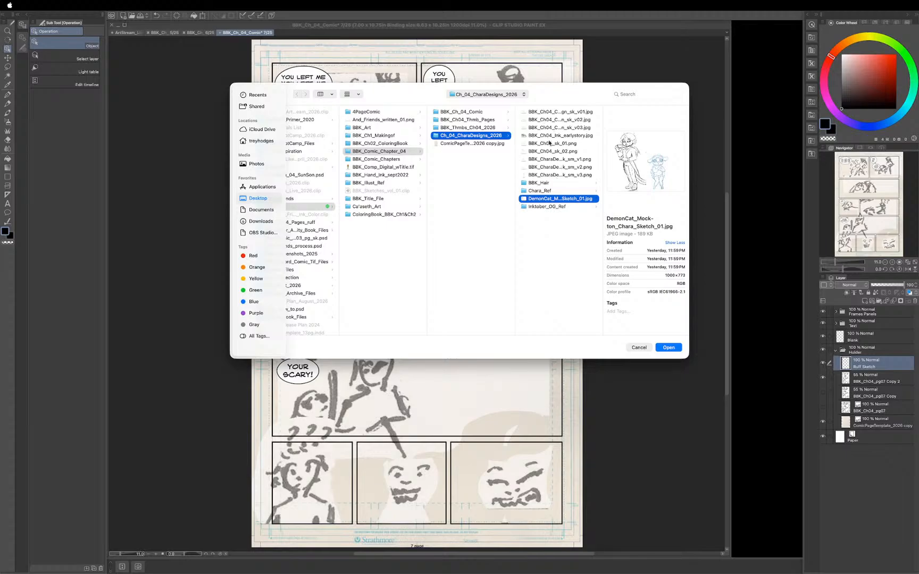
click(550, 112)
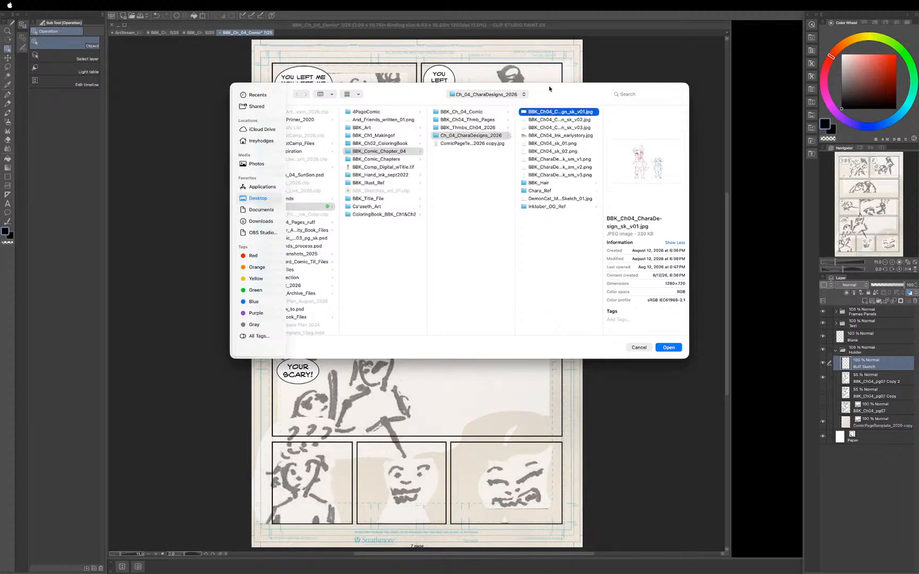
key(Down)
key(Up)
key(Down)
key(Down)
key(Down)
key(Up)
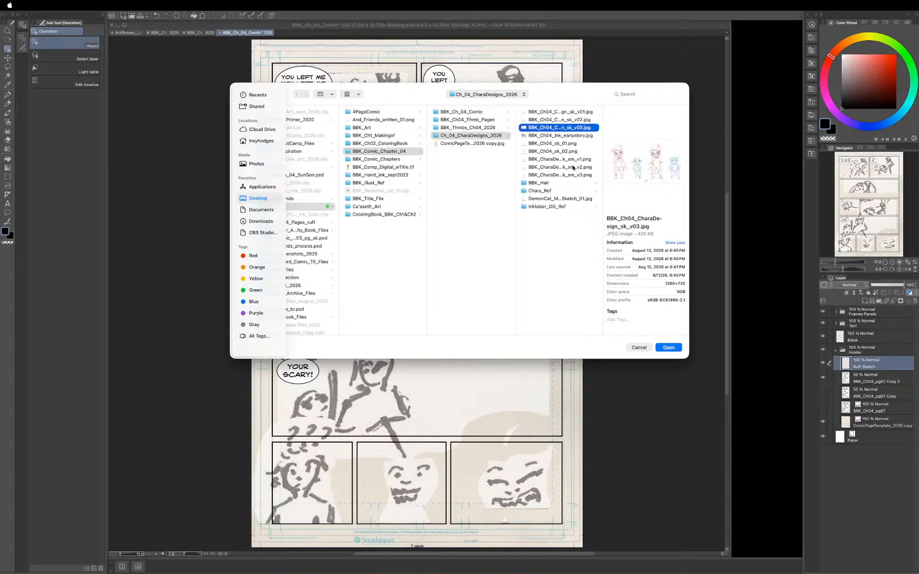
super+click(551, 200)
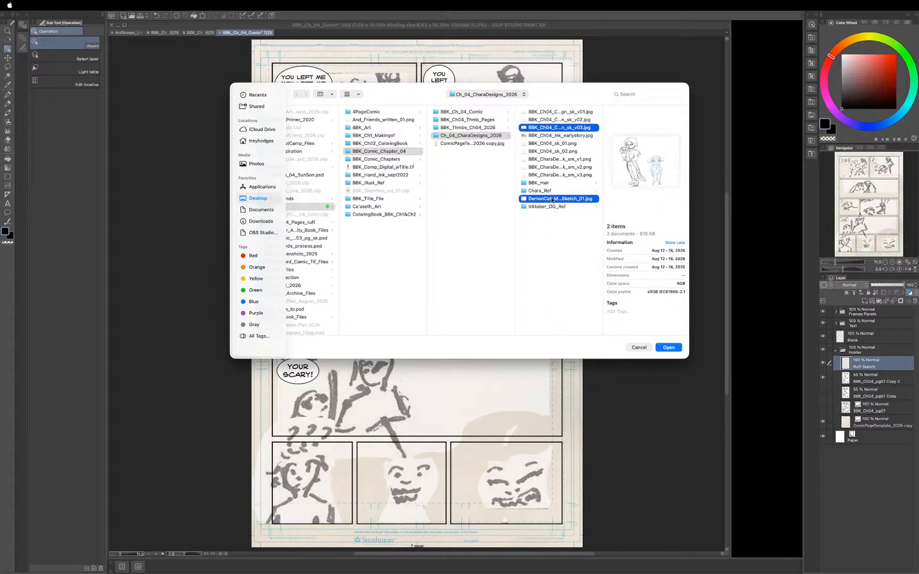
click(668, 348)
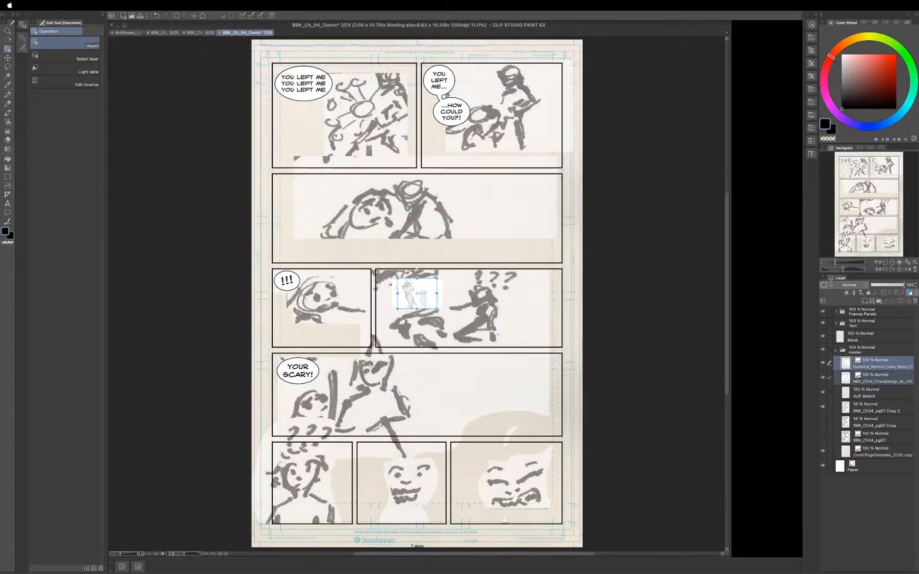
Enlarge the DemonCat character sketch to most of the page width and move it up over the top two panel rows.
drag(437, 278, 575, 171)
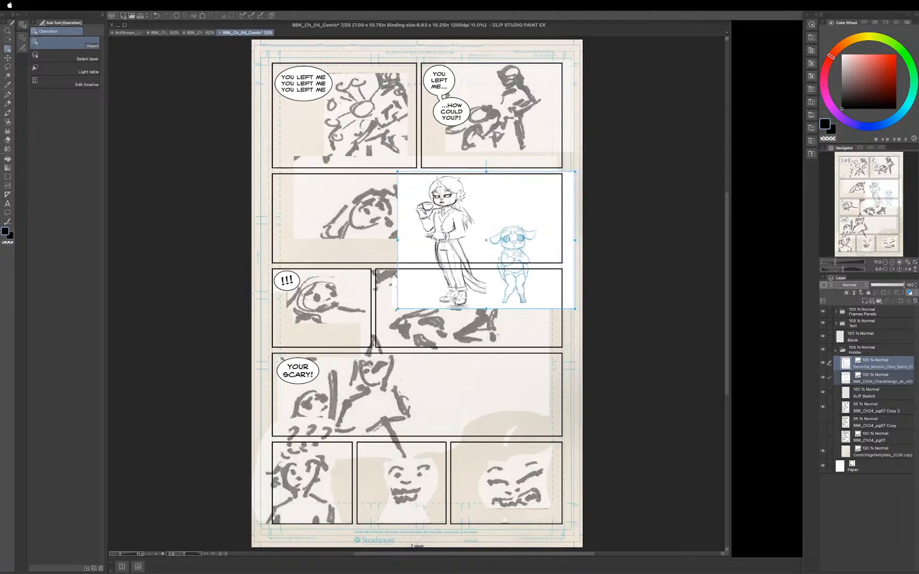
drag(396, 308, 340, 354)
mouse_move(442, 298)
mouse_down()
mouse_move(473, 226)
mouse_move(468, 173)
mouse_move(449, 228)
mouse_move(431, 208)
mouse_up()
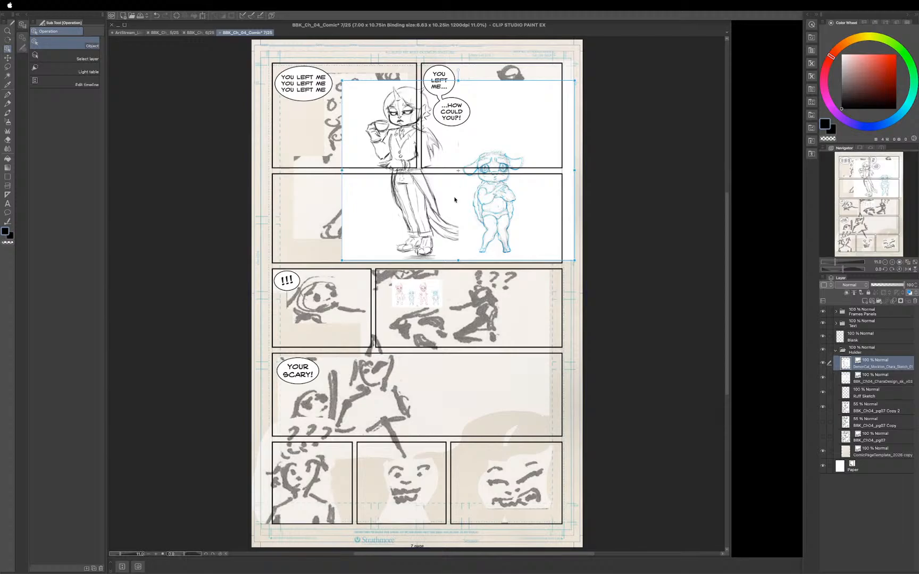
mouse_move(470, 223)
mouse_down()
mouse_move(462, 211)
mouse_move(469, 187)
mouse_up()
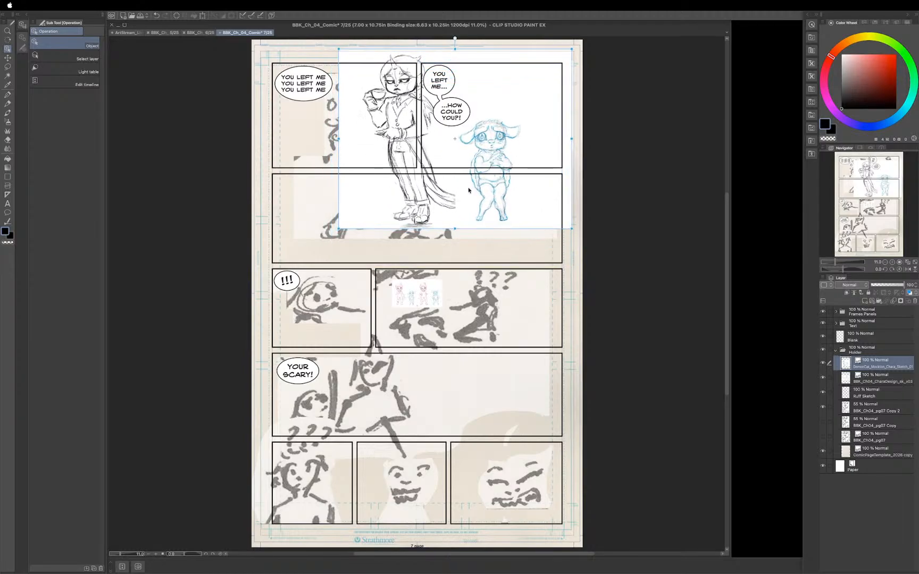
Enlarge the BBK_Ch04_CharaDesign_sk_v03 reference to most of the page width across the middle panel rows.
click(421, 297)
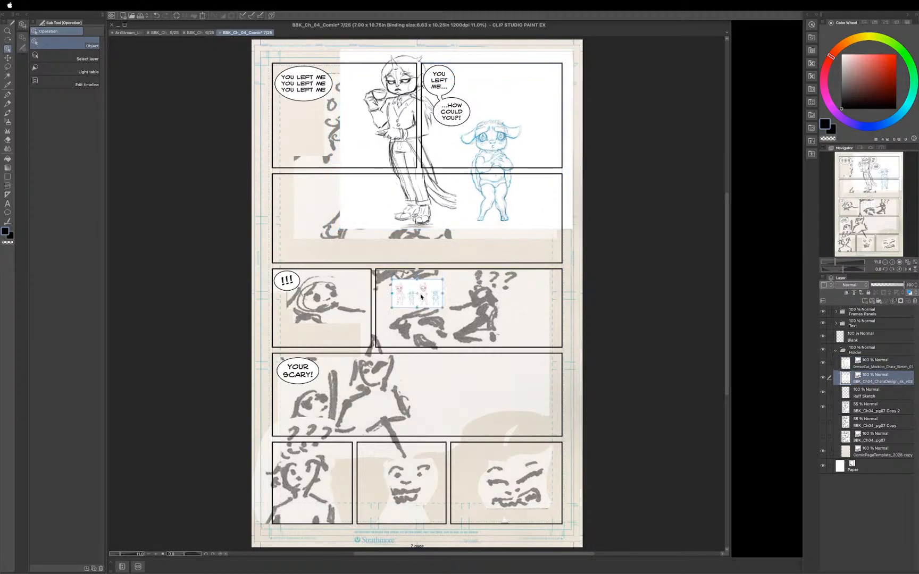
drag(444, 306, 579, 451)
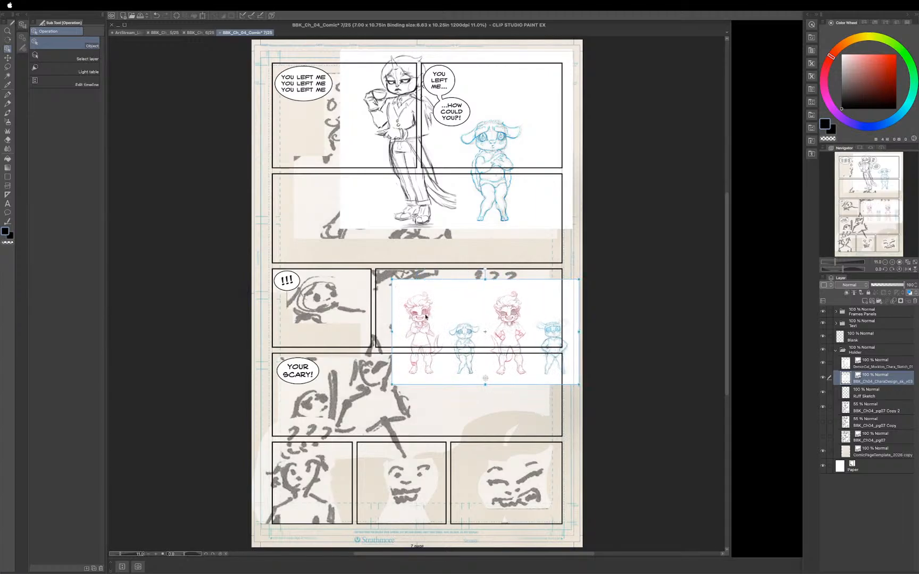
drag(392, 279, 324, 241)
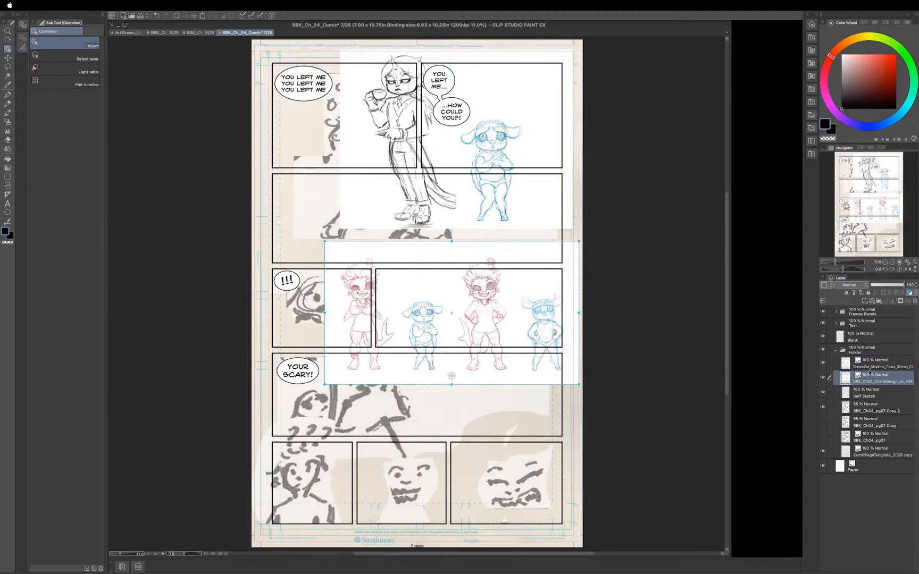
Hide both imported character reference layers and make Ruff Sketch the active layer.
click(823, 378)
click(822, 364)
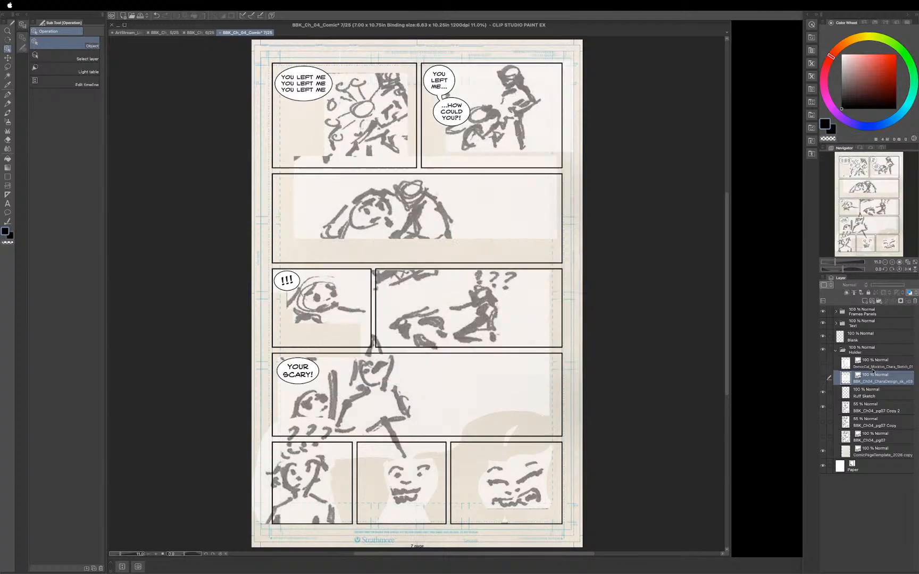
click(866, 396)
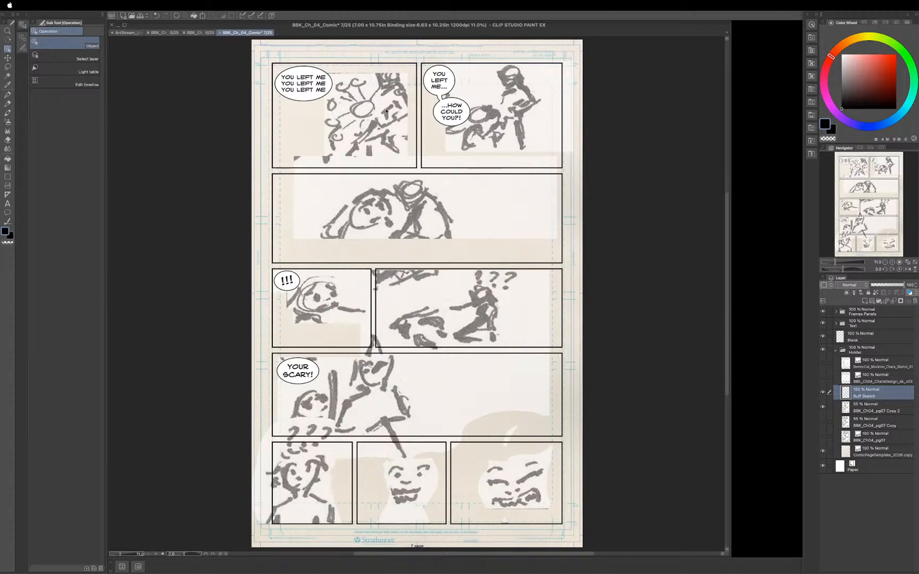
Show the DemonCat character sketch and move it so the small blue character stands in the "!!!" panel.
click(822, 364)
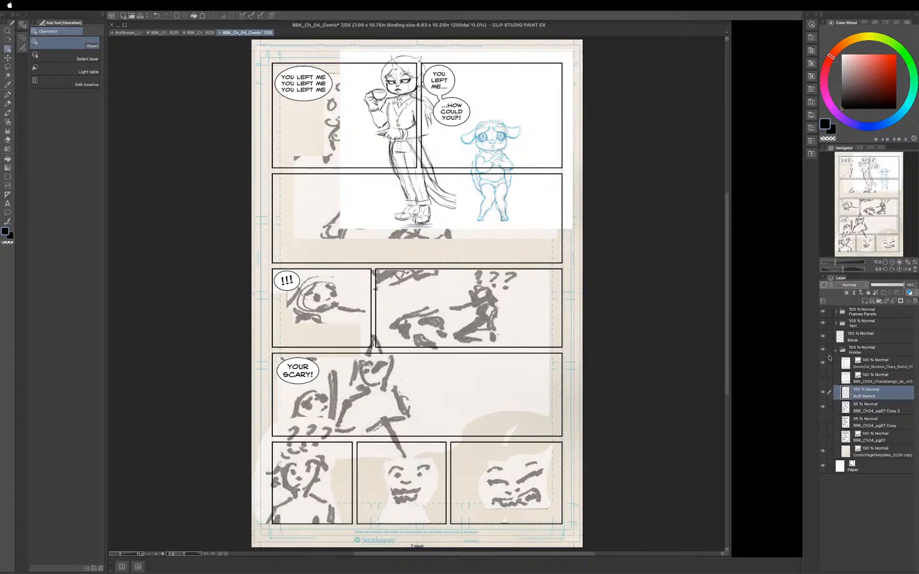
click(872, 366)
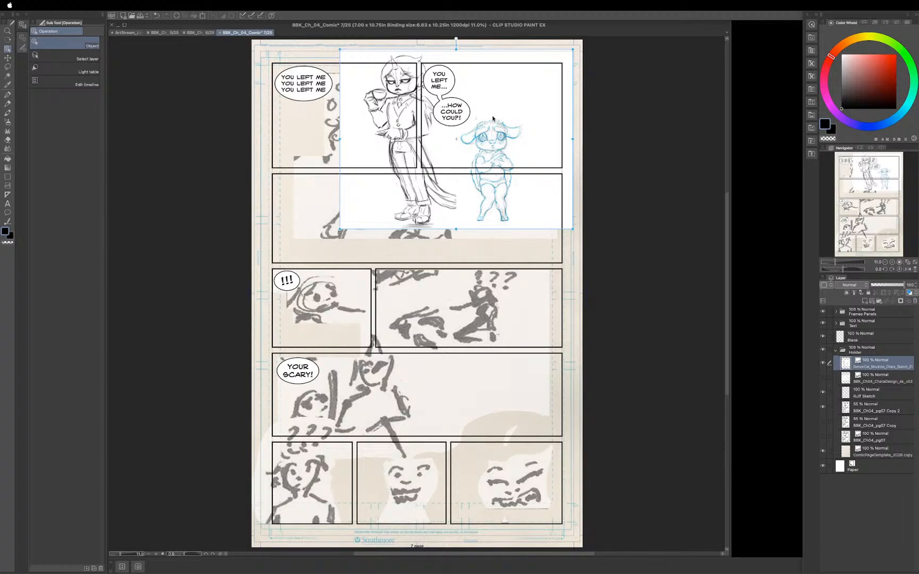
mouse_move(463, 116)
mouse_down()
mouse_move(374, 303)
mouse_move(322, 306)
mouse_move(301, 243)
mouse_move(334, 250)
mouse_up()
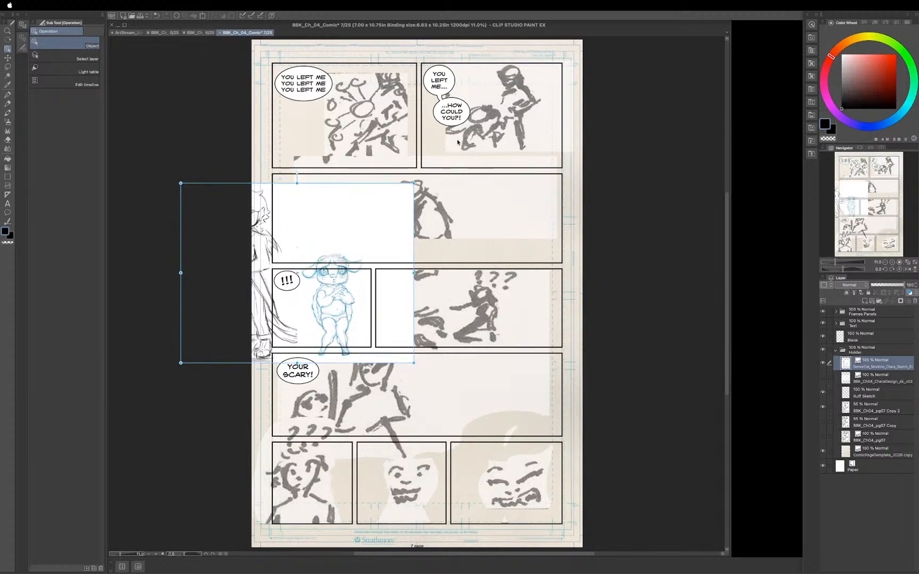
On the Ruff Sketch layer, rough in the character's round head and torso in the first panel with the Real pencil.
click(868, 397)
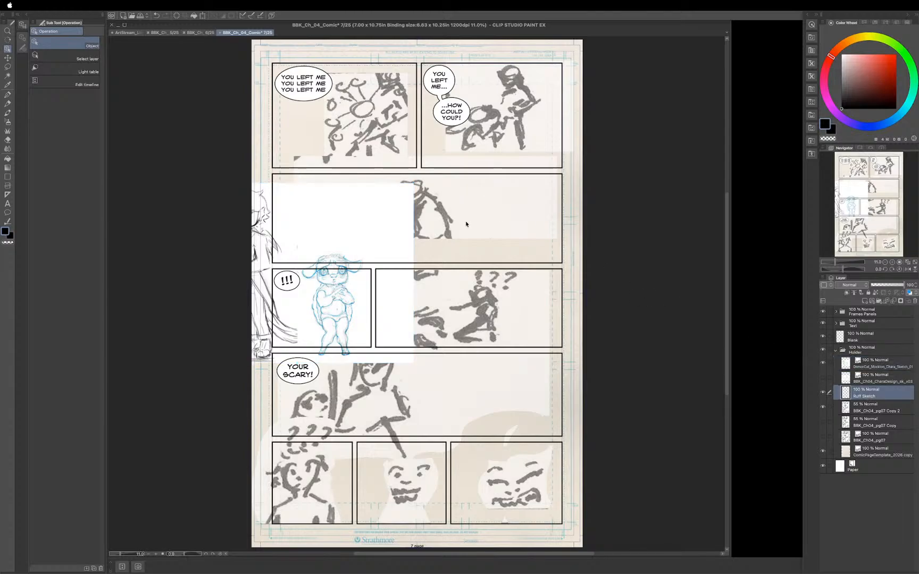
key(p)
key(p)
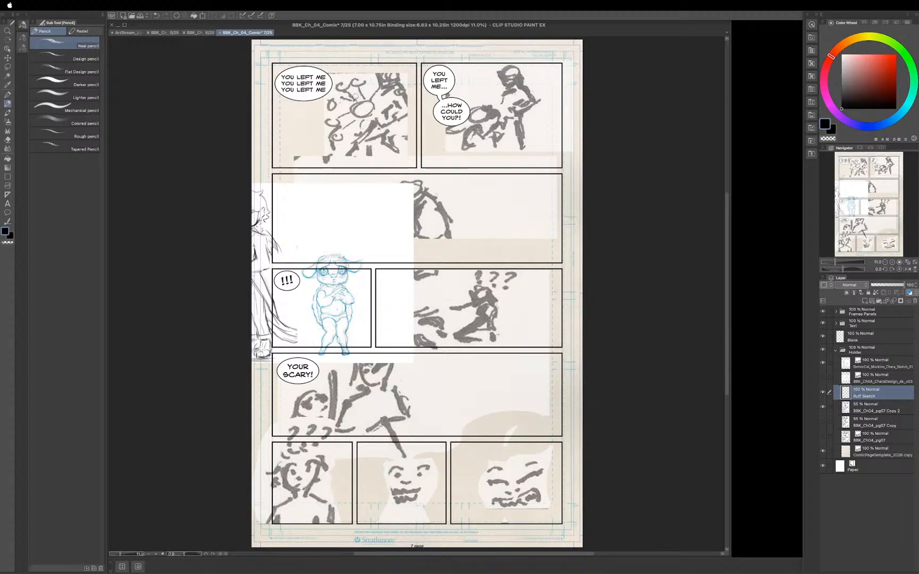
mouse_move(355, 95)
mouse_down()
mouse_move(354, 118)
mouse_move(368, 106)
mouse_move(358, 94)
mouse_move(358, 116)
mouse_move(370, 107)
mouse_move(362, 94)
mouse_move(362, 116)
mouse_move(368, 90)
mouse_move(356, 98)
mouse_move(379, 112)
mouse_move(353, 117)
mouse_move(381, 116)
mouse_move(360, 117)
mouse_move(378, 116)
mouse_move(380, 106)
mouse_move(379, 120)
mouse_move(345, 127)
mouse_move(340, 136)
mouse_move(347, 122)
mouse_move(342, 139)
mouse_move(346, 120)
mouse_move(372, 145)
mouse_up()
drag(377, 120, 373, 143)
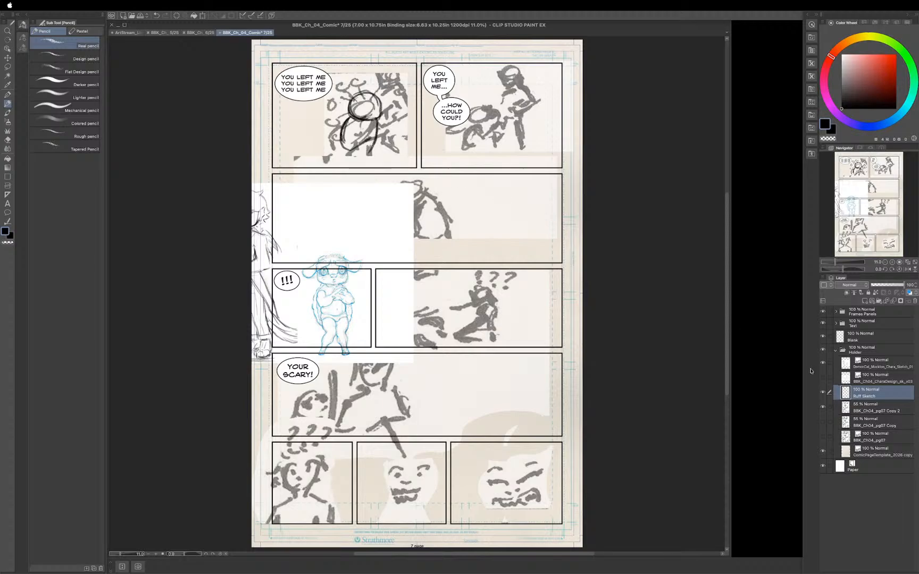
Lower the opacity of the BBK_Ch04_pg07 Copy 2 layer to 20%.
click(865, 407)
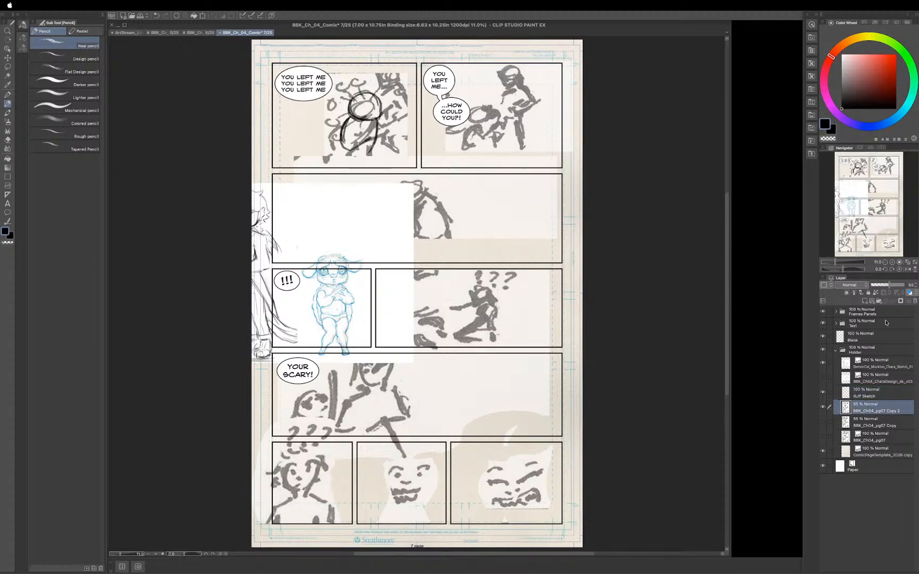
drag(889, 286, 877, 286)
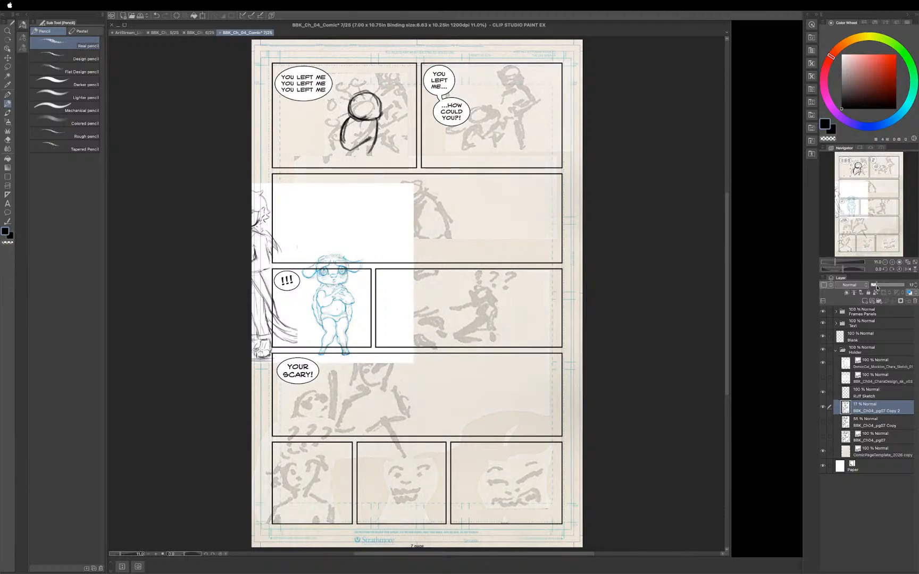
drag(877, 286, 878, 287)
On the Ruff Sketch layer, add legs, arms, round curls and an angry face to the first panel's character.
click(866, 394)
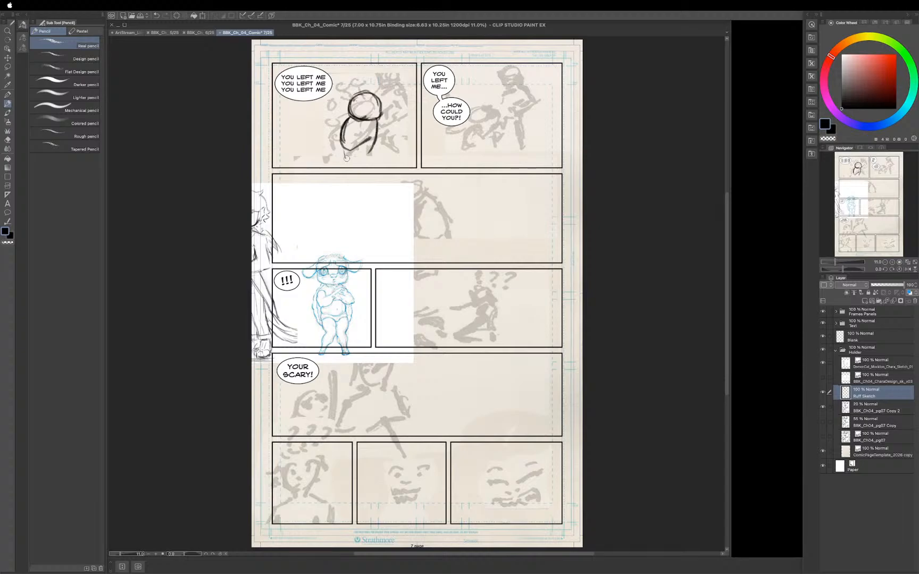
mouse_move(341, 146)
mouse_down()
mouse_move(348, 165)
mouse_move(343, 159)
mouse_move(368, 164)
mouse_up()
mouse_move(364, 167)
mouse_down()
mouse_move(357, 187)
mouse_move(328, 186)
mouse_up()
mouse_move(347, 119)
mouse_down()
mouse_move(339, 125)
mouse_move(349, 121)
mouse_up()
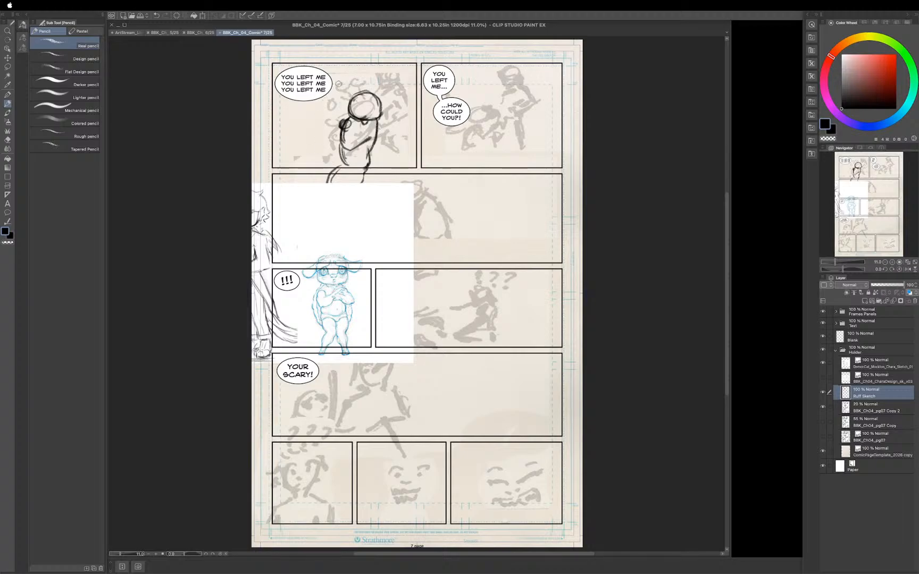
mouse_move(341, 96)
mouse_down()
mouse_move(334, 83)
mouse_move(321, 117)
mouse_move(321, 101)
mouse_move(333, 118)
mouse_move(320, 127)
mouse_move(348, 128)
mouse_move(330, 161)
mouse_move(338, 146)
mouse_up()
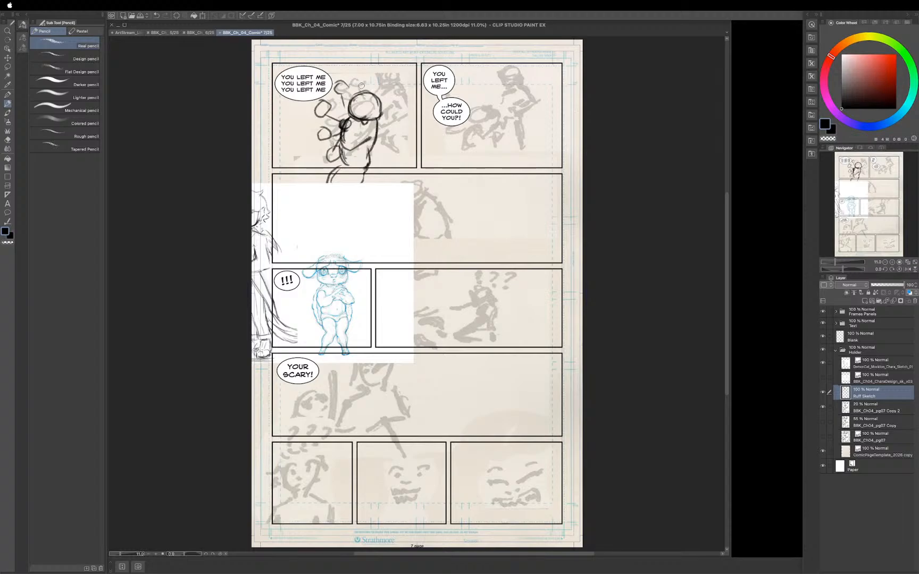
drag(367, 82, 369, 78)
drag(355, 103, 380, 107)
drag(358, 117, 374, 117)
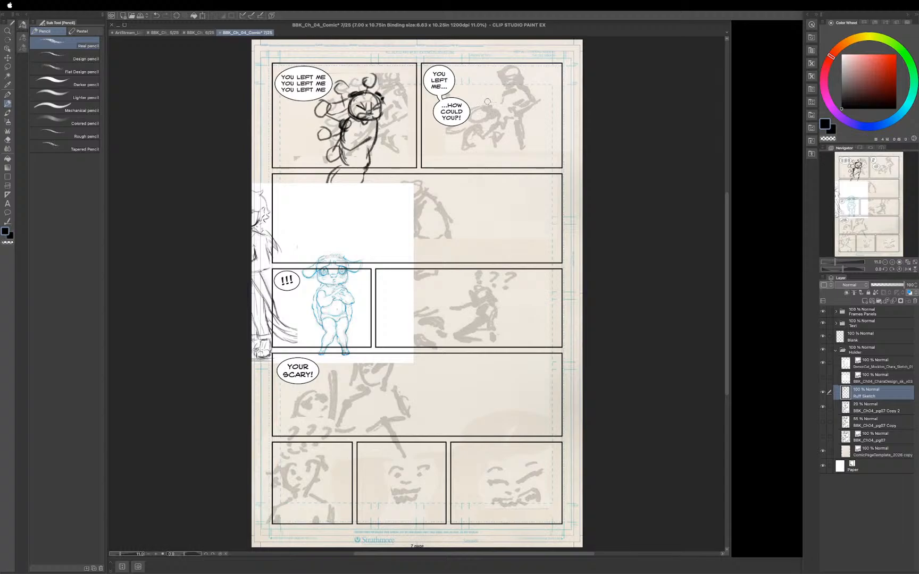
Rough in the second panel's character with head, raised hands, body, legs, floppy ears and a distressed face.
mouse_move(490, 94)
mouse_down()
mouse_move(483, 119)
mouse_move(498, 99)
mouse_move(482, 94)
mouse_move(487, 121)
mouse_move(494, 93)
mouse_move(504, 118)
mouse_move(472, 120)
mouse_move(478, 144)
mouse_move(507, 137)
mouse_move(511, 124)
mouse_move(490, 127)
mouse_move(482, 142)
mouse_move(497, 136)
mouse_move(488, 141)
mouse_move(508, 139)
mouse_move(499, 142)
mouse_move(507, 148)
mouse_move(512, 136)
mouse_move(499, 150)
mouse_move(466, 144)
mouse_move(468, 131)
mouse_move(490, 157)
mouse_up()
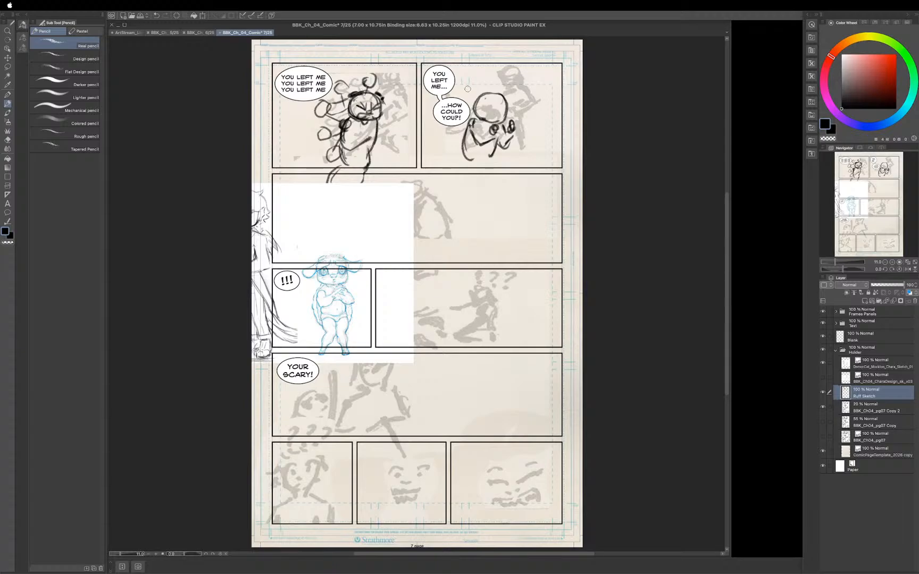
drag(463, 152, 453, 192)
mouse_move(489, 157)
mouse_down()
mouse_move(480, 176)
mouse_move(476, 166)
mouse_move(478, 176)
mouse_move(476, 164)
mouse_move(477, 194)
mouse_move(488, 174)
mouse_move(477, 199)
mouse_up()
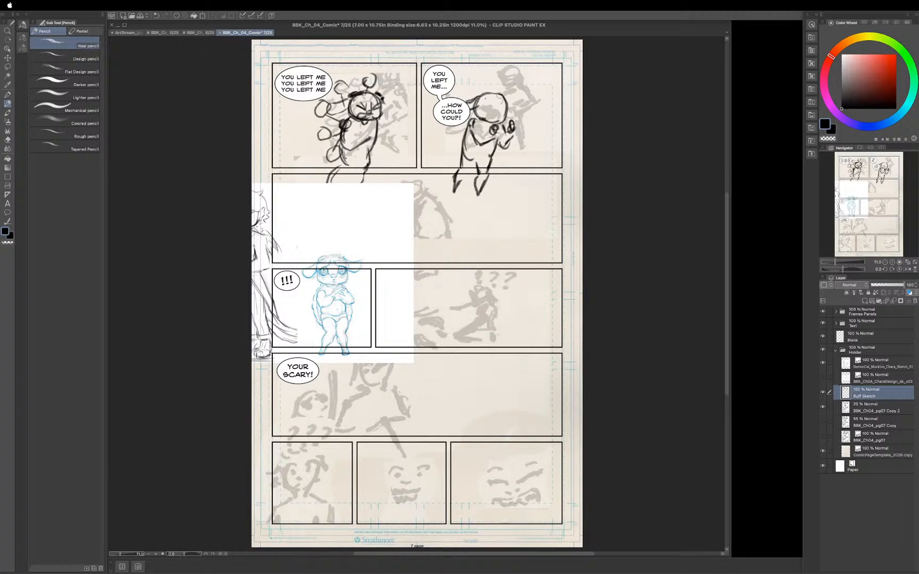
mouse_move(505, 97)
mouse_down()
mouse_move(522, 106)
mouse_move(507, 109)
mouse_up()
Lasso the second panel's character, scale and reposition it to fit inside the panel beside the balloons, and deselect it.
key(m)
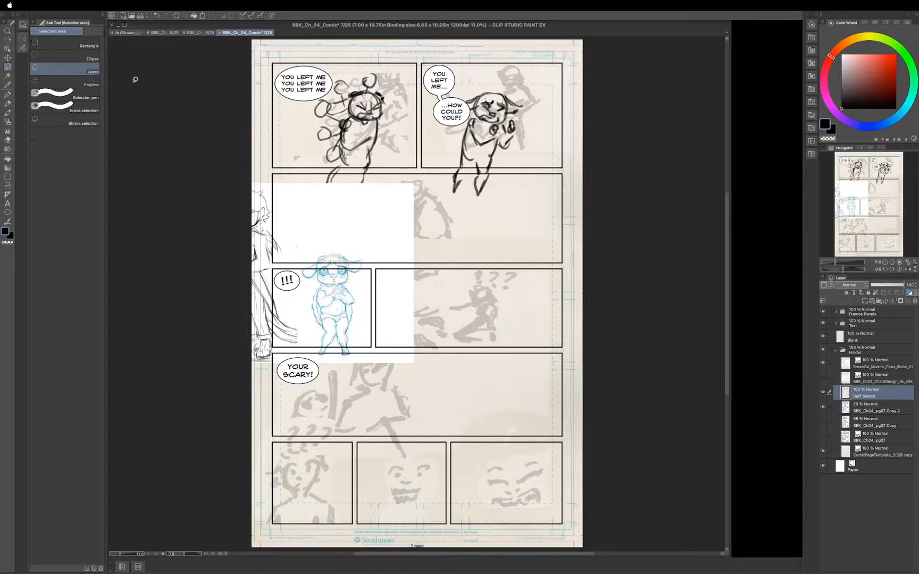
mouse_move(508, 85)
mouse_down()
mouse_move(456, 87)
mouse_move(436, 116)
mouse_move(447, 203)
mouse_move(496, 201)
mouse_move(524, 167)
mouse_move(533, 112)
mouse_move(512, 87)
mouse_up()
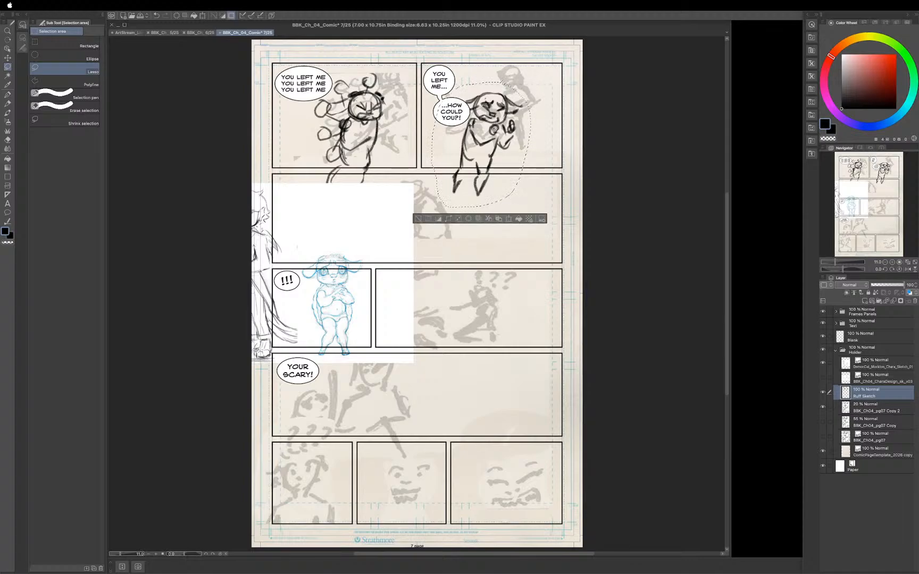
key(super+t)
drag(435, 203, 453, 176)
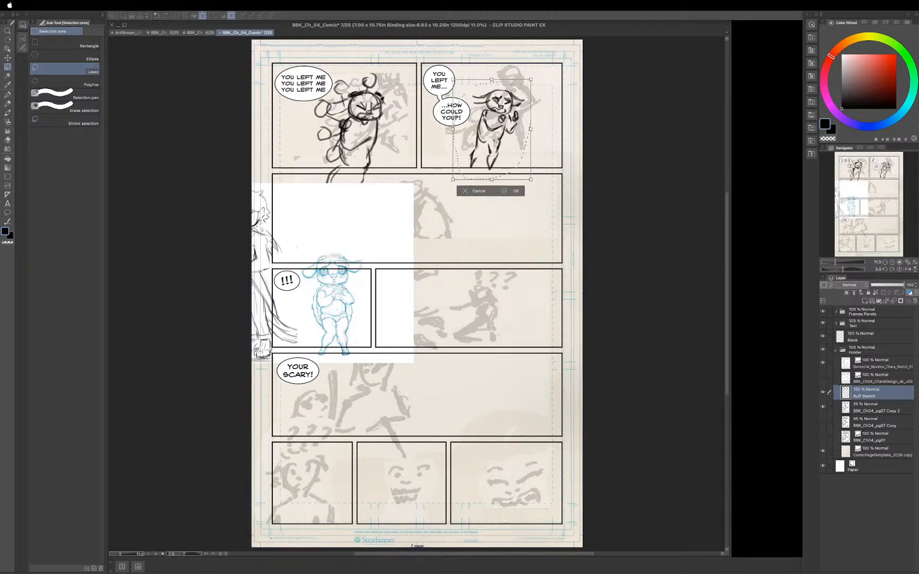
drag(492, 140, 489, 138)
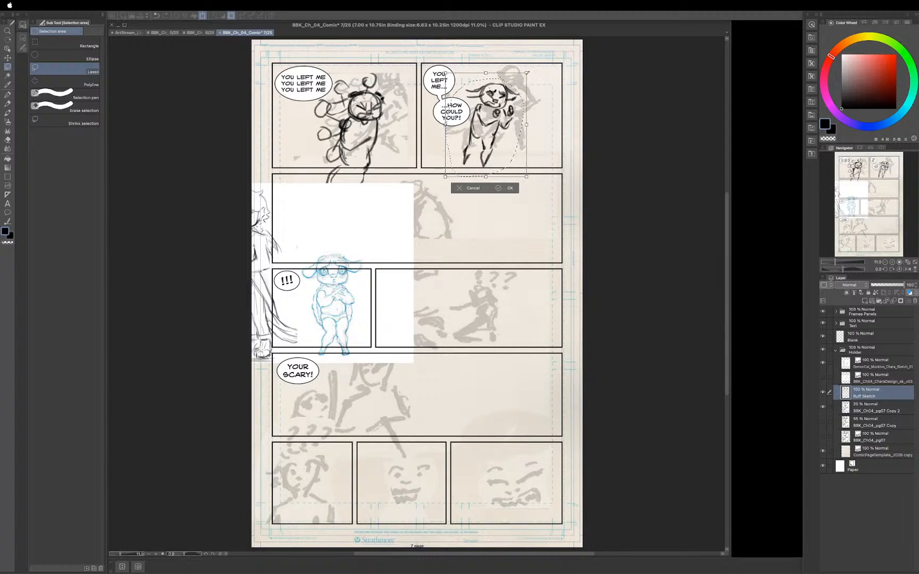
drag(527, 72, 525, 74)
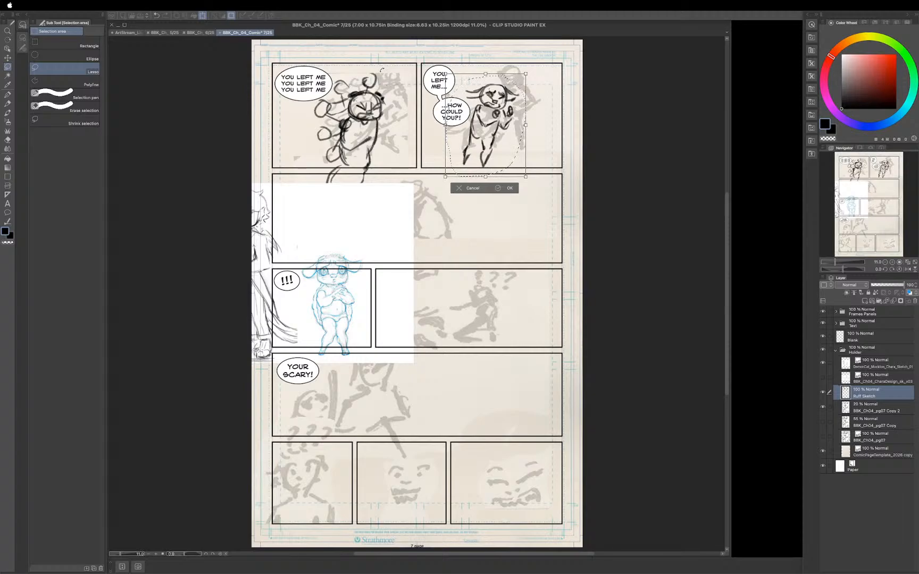
key(Return)
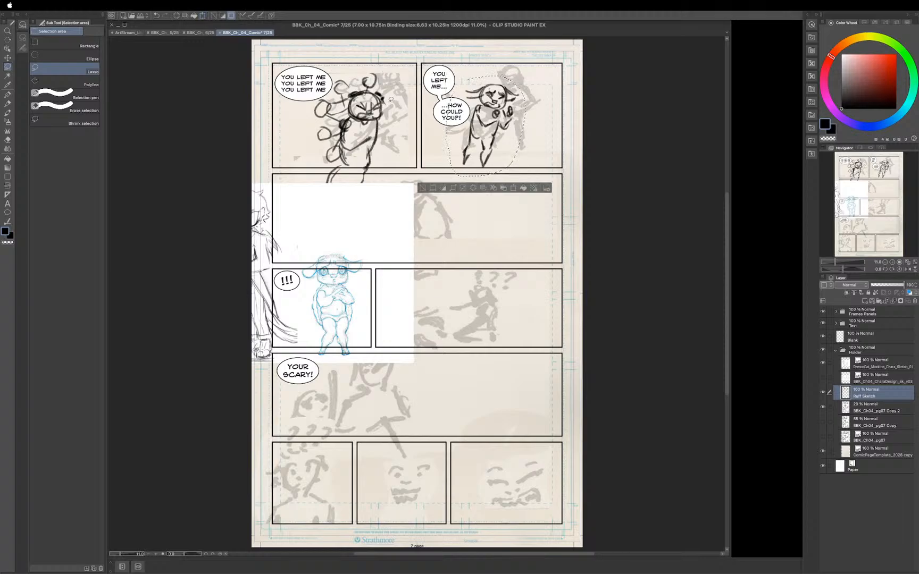
key(ctrl+d)
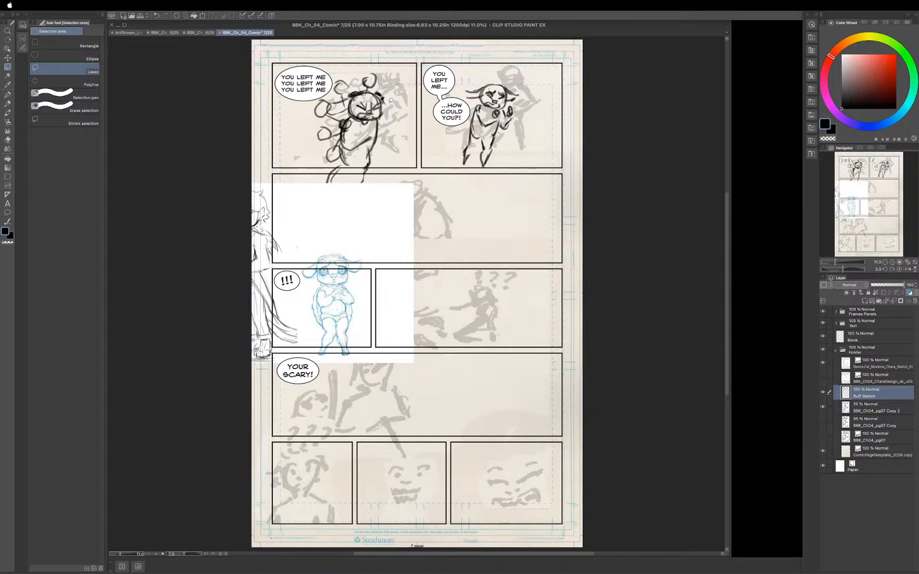
Lasso the first panel's character, scale it down to fit inside the panel beside the balloon, and deselect it.
mouse_move(380, 70)
mouse_down()
mouse_move(325, 69)
mouse_move(308, 108)
mouse_move(304, 169)
mouse_move(335, 199)
mouse_move(390, 172)
mouse_move(404, 89)
mouse_move(372, 65)
mouse_up()
key(ctrl+t)
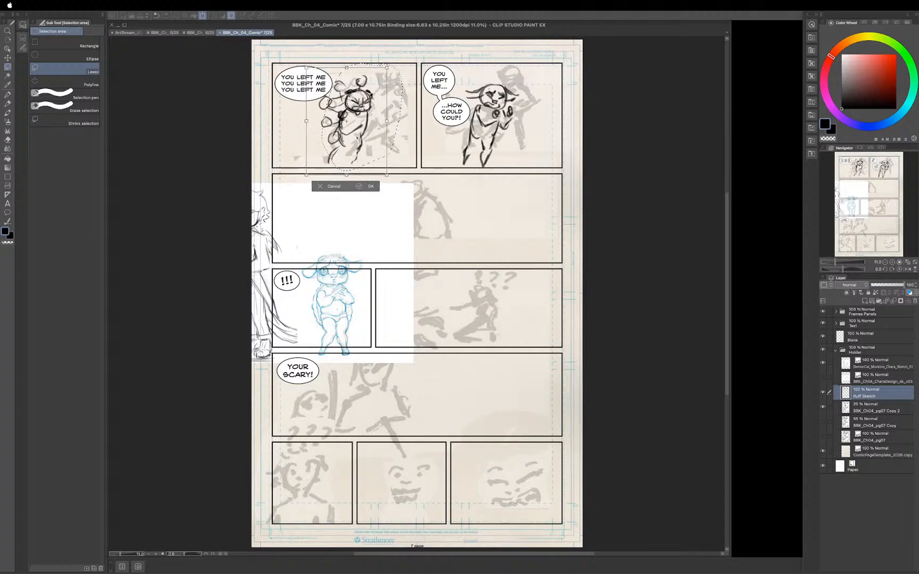
drag(358, 138, 358, 138)
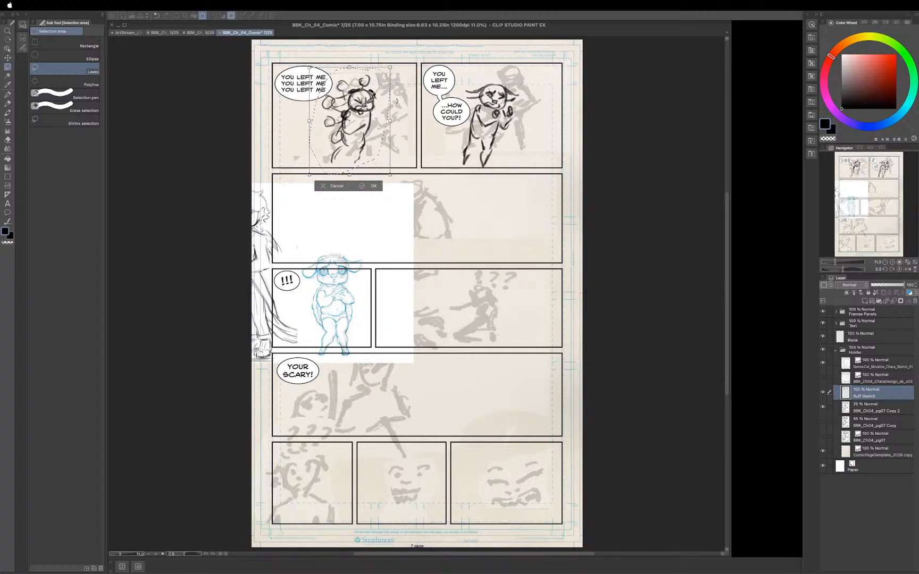
key(Return)
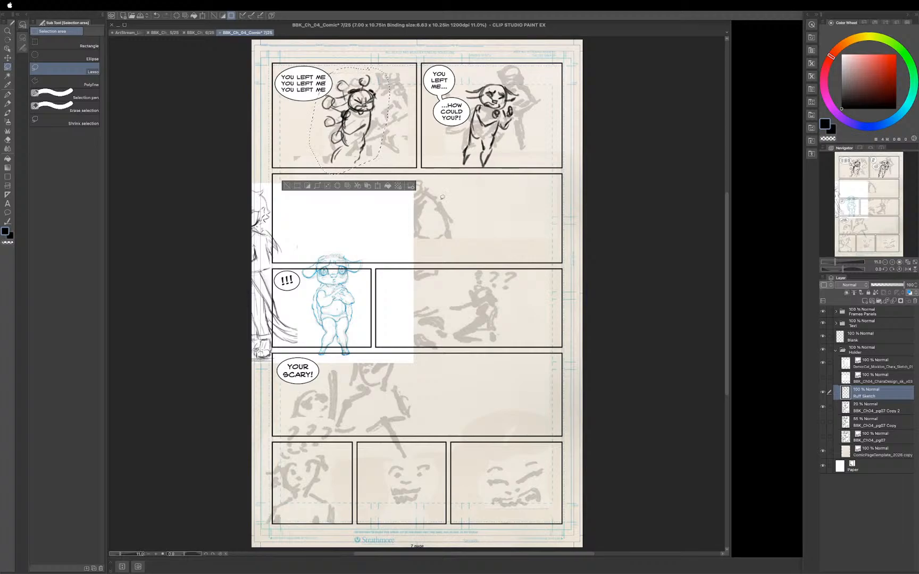
click(378, 202)
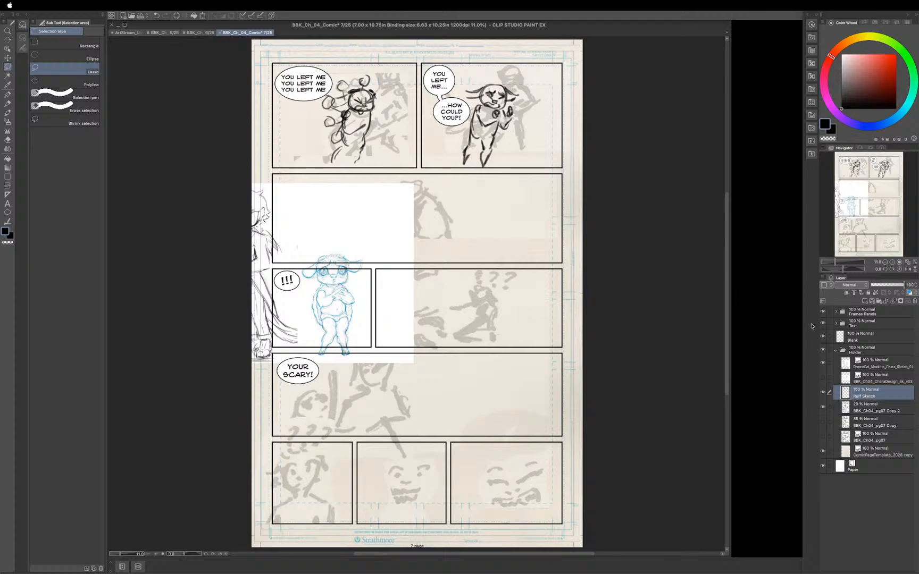
Move the DemonCat character sketch down over the lower panel rows, hide it, and make Ruff Sketch the active layer.
click(871, 365)
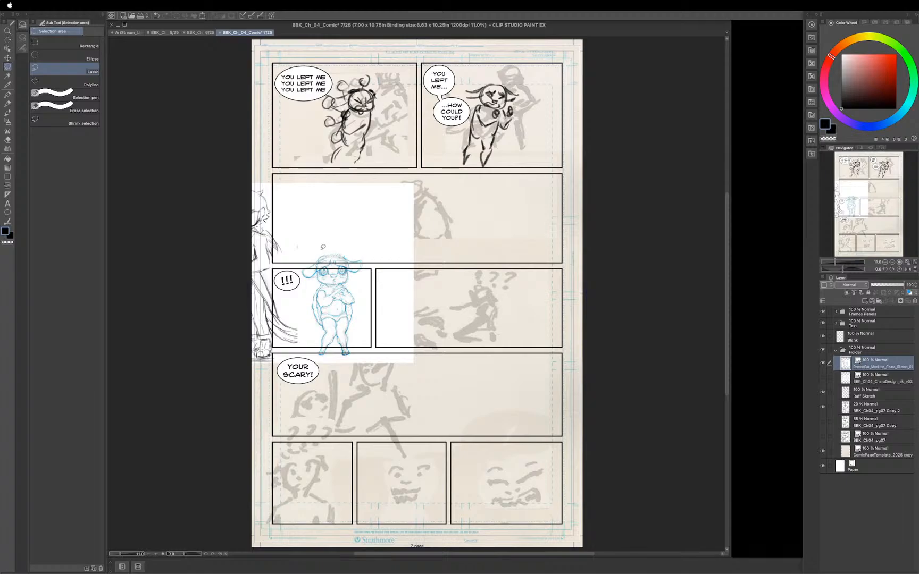
key(k)
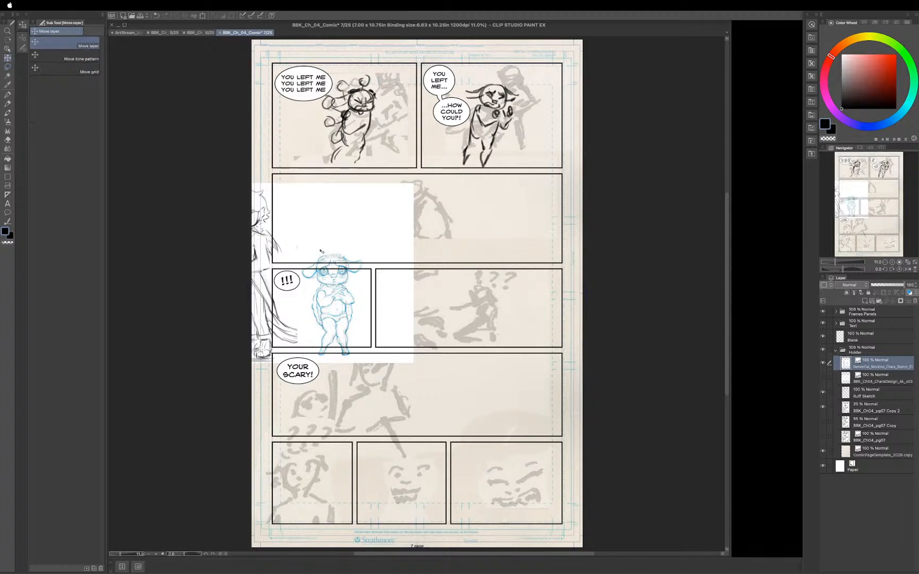
mouse_move(319, 242)
mouse_down()
mouse_move(361, 259)
mouse_move(431, 390)
mouse_move(449, 364)
mouse_up()
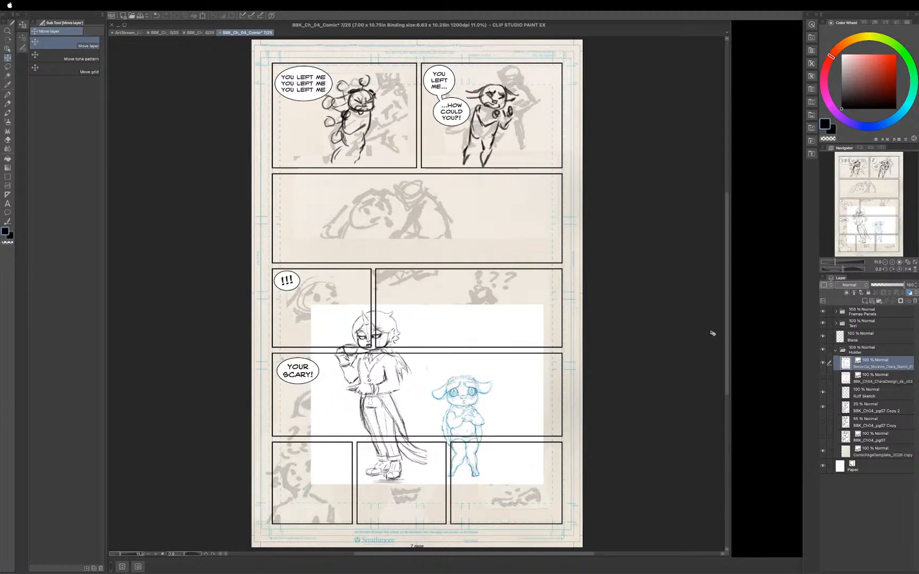
click(823, 364)
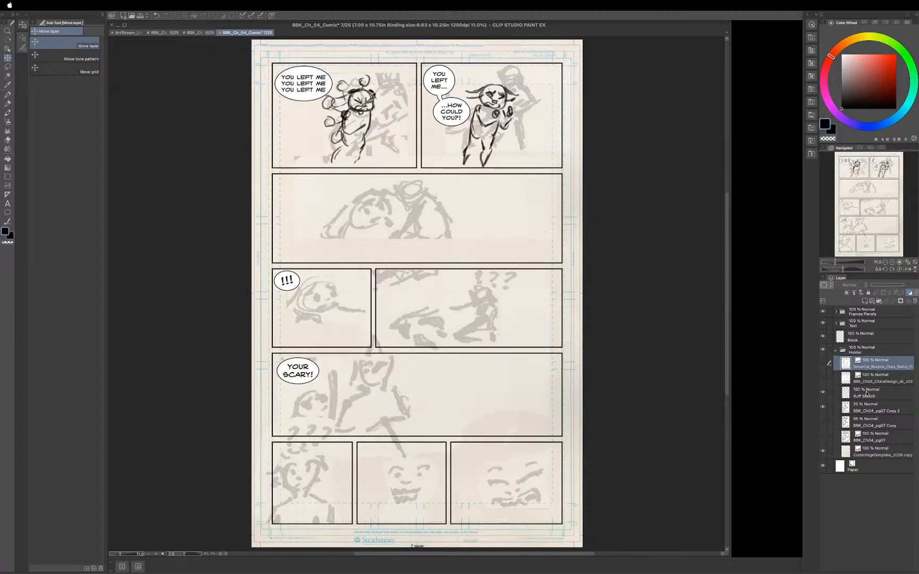
click(866, 394)
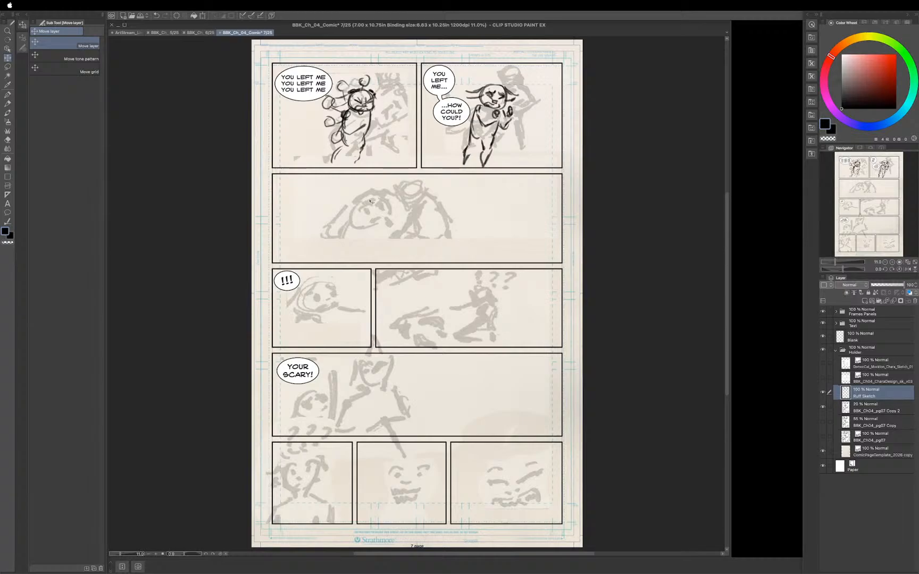
Rough in the character's round head with wide eyes, nose and mouth in the wide second-row panel, using the Real Pencil.
key(p)
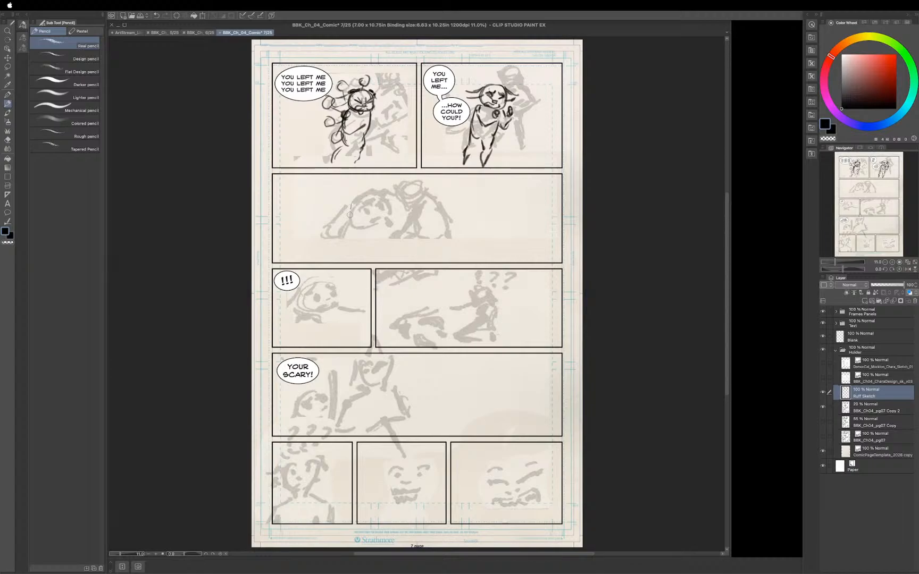
mouse_move(351, 211)
mouse_down()
mouse_move(369, 221)
mouse_move(351, 221)
mouse_move(367, 222)
mouse_up()
mouse_move(356, 200)
mouse_down()
mouse_move(351, 217)
mouse_move(369, 224)
mouse_move(358, 192)
mouse_move(378, 191)
mouse_move(391, 207)
mouse_move(389, 222)
mouse_move(368, 231)
mouse_move(392, 215)
mouse_move(394, 222)
mouse_move(372, 236)
mouse_move(353, 223)
mouse_move(390, 220)
mouse_up()
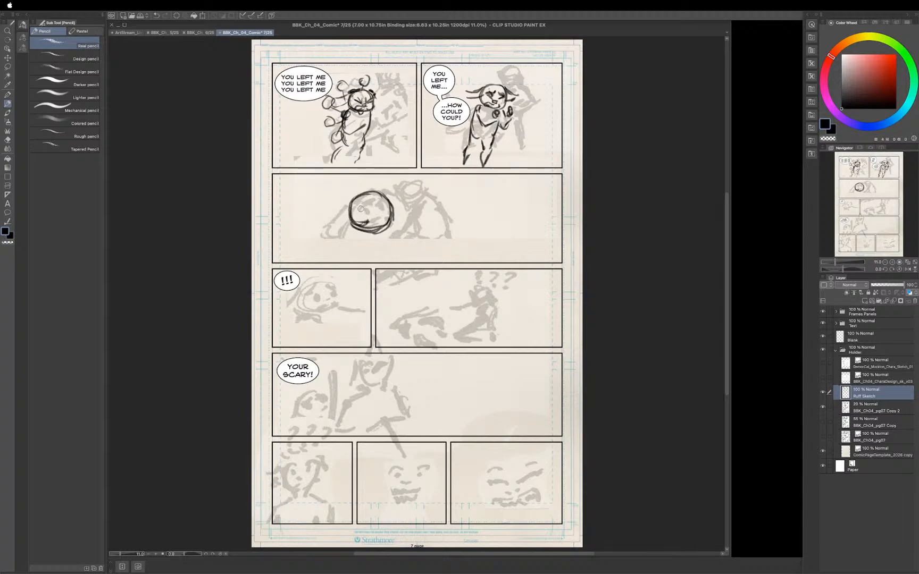
mouse_move(361, 207)
mouse_down()
mouse_move(367, 217)
mouse_move(386, 208)
mouse_up()
drag(375, 214, 378, 216)
mouse_move(367, 196)
mouse_down()
mouse_move(357, 209)
mouse_move(387, 198)
mouse_up()
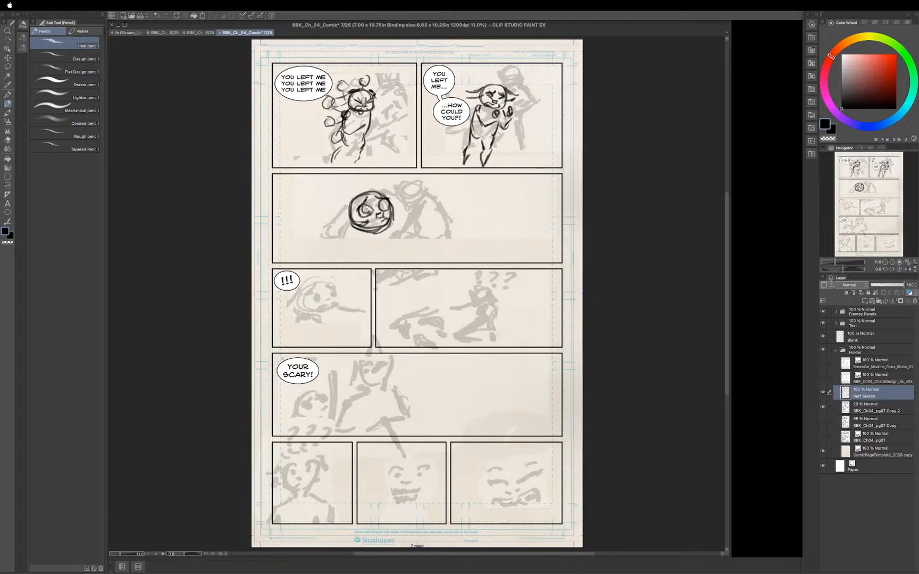
mouse_move(387, 200)
mouse_down()
mouse_move(380, 202)
mouse_move(388, 206)
mouse_up()
Add the shoulders, arms, chest and swept-back ears to the character in the wide second-row panel.
mouse_move(360, 229)
mouse_down()
mouse_move(354, 252)
mouse_move(369, 254)
mouse_move(393, 235)
mouse_move(403, 242)
mouse_move(396, 223)
mouse_move(409, 244)
mouse_move(392, 251)
mouse_up()
mouse_move(351, 229)
mouse_down()
mouse_move(345, 257)
mouse_move(352, 236)
mouse_move(343, 243)
mouse_move(350, 268)
mouse_up()
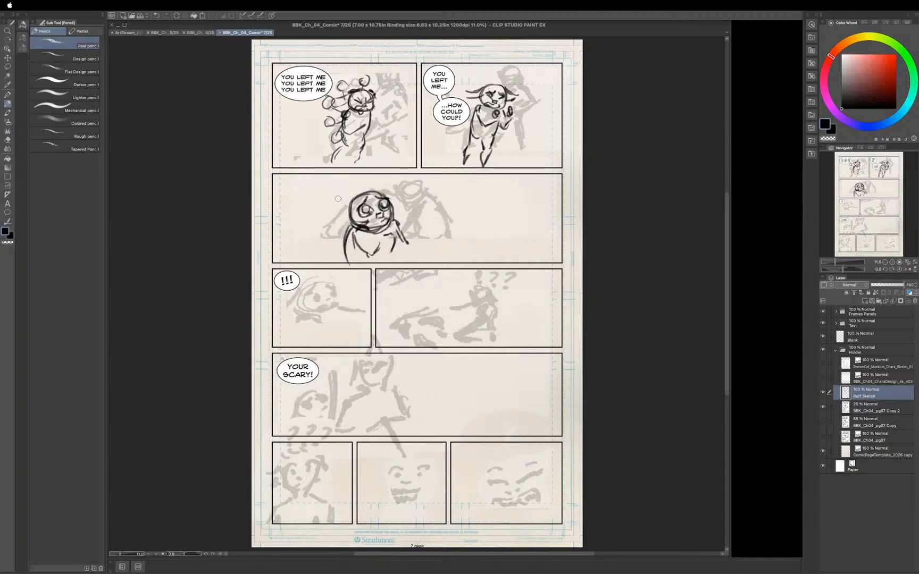
mouse_move(348, 196)
mouse_down()
mouse_move(321, 207)
mouse_move(338, 220)
mouse_move(349, 210)
mouse_move(346, 189)
mouse_move(361, 192)
mouse_move(344, 200)
mouse_move(375, 189)
mouse_up()
Rough in a large close-up head with construction lines, big round eyes and an open mouth in the "!!!" panel.
mouse_move(299, 290)
mouse_down()
mouse_move(300, 315)
mouse_move(303, 286)
mouse_move(310, 327)
mouse_move(303, 303)
mouse_move(298, 319)
mouse_move(316, 331)
mouse_move(315, 297)
mouse_move(305, 285)
mouse_move(299, 291)
mouse_move(315, 273)
mouse_move(340, 271)
mouse_move(358, 283)
mouse_move(363, 314)
mouse_up()
mouse_move(308, 335)
mouse_down()
mouse_move(357, 311)
mouse_move(318, 332)
mouse_move(356, 321)
mouse_move(363, 298)
mouse_move(351, 281)
mouse_move(366, 313)
mouse_move(328, 336)
mouse_move(330, 304)
mouse_move(355, 296)
mouse_move(340, 307)
mouse_move(351, 323)
mouse_up()
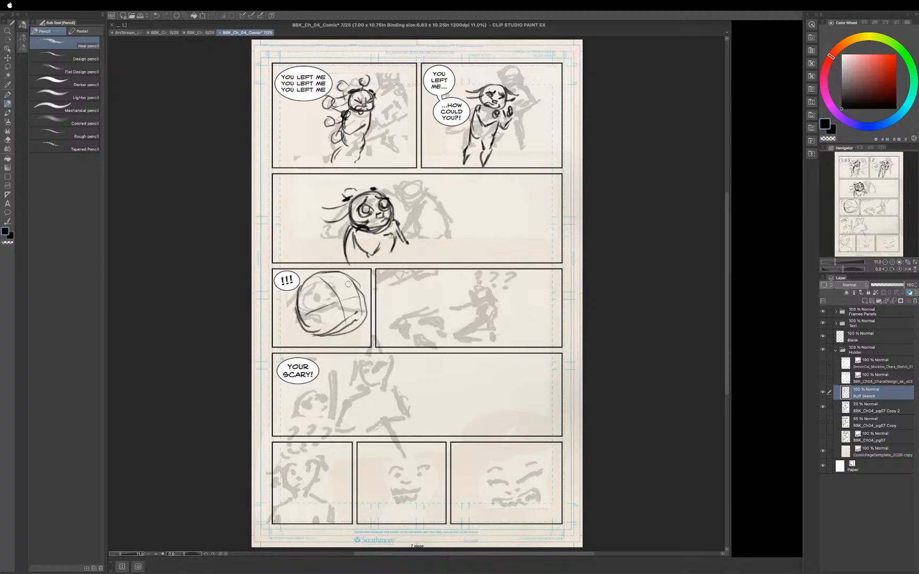
drag(349, 278, 367, 322)
mouse_move(299, 293)
mouse_down()
mouse_move(322, 333)
mouse_move(314, 312)
mouse_move(322, 329)
mouse_up()
mouse_move(305, 292)
mouse_down()
mouse_move(317, 315)
mouse_move(322, 286)
mouse_move(317, 311)
mouse_move(319, 290)
mouse_move(311, 297)
mouse_move(333, 306)
mouse_move(344, 281)
mouse_move(345, 299)
mouse_move(354, 284)
mouse_move(358, 299)
mouse_move(343, 303)
mouse_move(359, 302)
mouse_move(357, 293)
mouse_up()
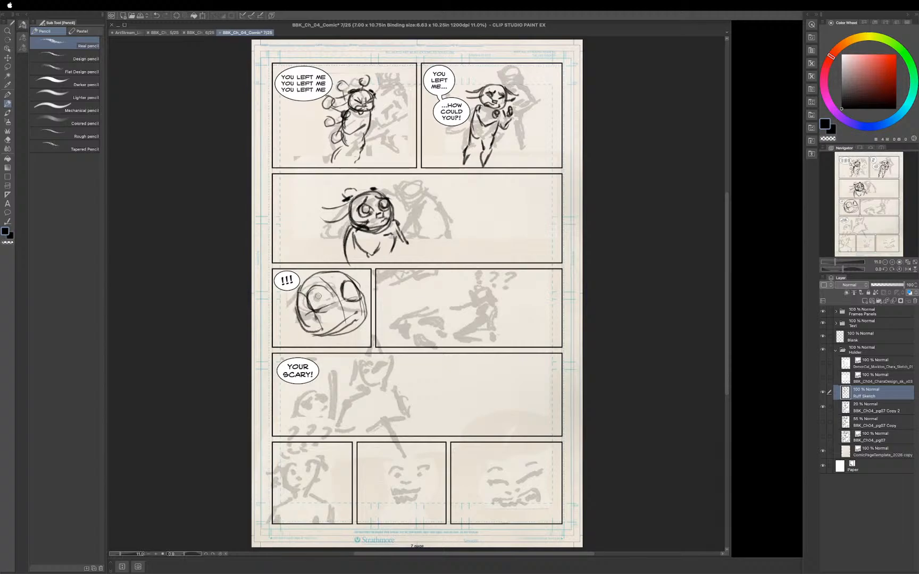
mouse_move(319, 291)
mouse_down()
mouse_move(314, 302)
mouse_move(325, 293)
mouse_up()
mouse_move(344, 287)
mouse_down()
mouse_move(361, 298)
mouse_move(331, 332)
mouse_move(363, 321)
mouse_up()
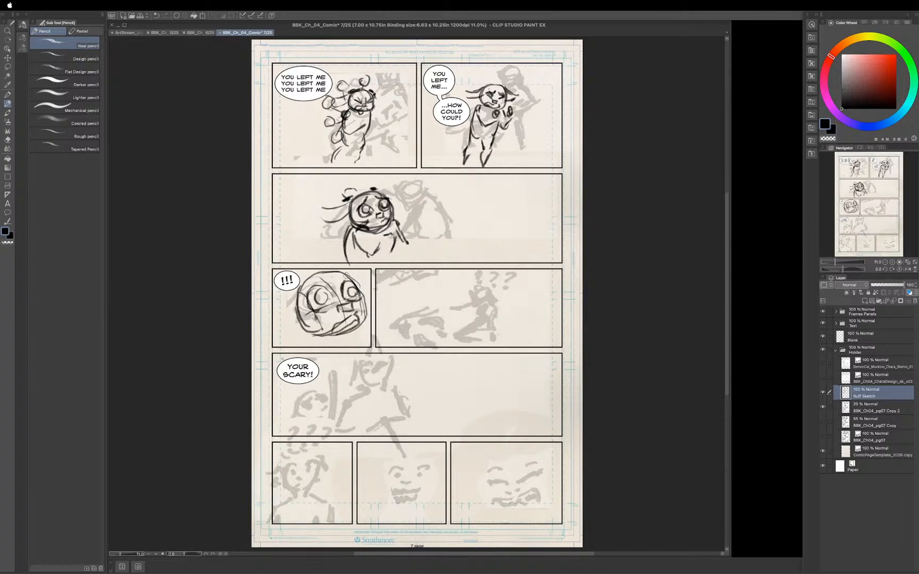
Reinforce the close-up head's side contour and add its ears, neck and shoulders, extending past the "!!!" panel's frame.
mouse_move(336, 272)
mouse_down()
mouse_move(353, 278)
mouse_move(361, 295)
mouse_move(366, 288)
mouse_move(362, 329)
mouse_up()
drag(269, 290, 296, 302)
drag(344, 266, 348, 275)
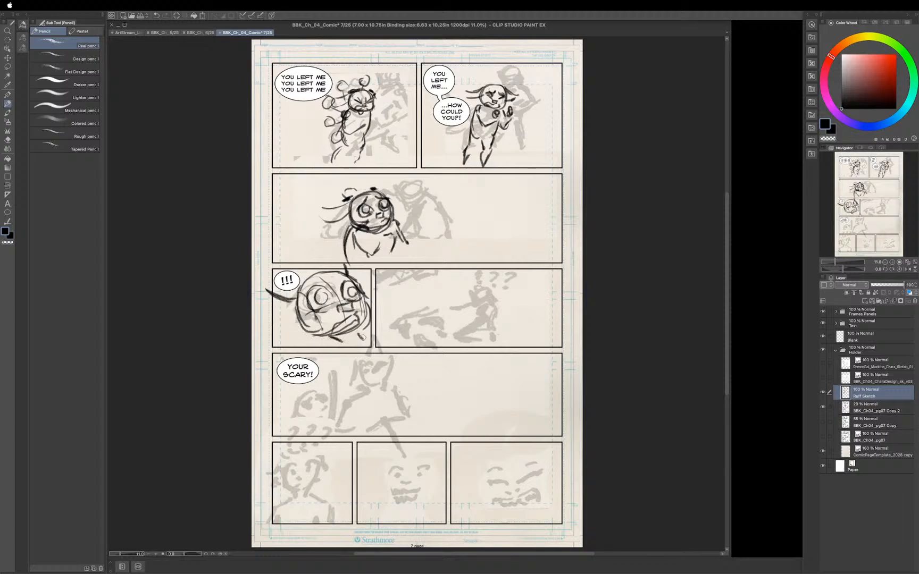
mouse_move(360, 335)
mouse_down()
mouse_move(357, 344)
mouse_move(324, 342)
mouse_move(335, 346)
mouse_move(320, 334)
mouse_move(306, 360)
mouse_up()
drag(364, 333, 407, 351)
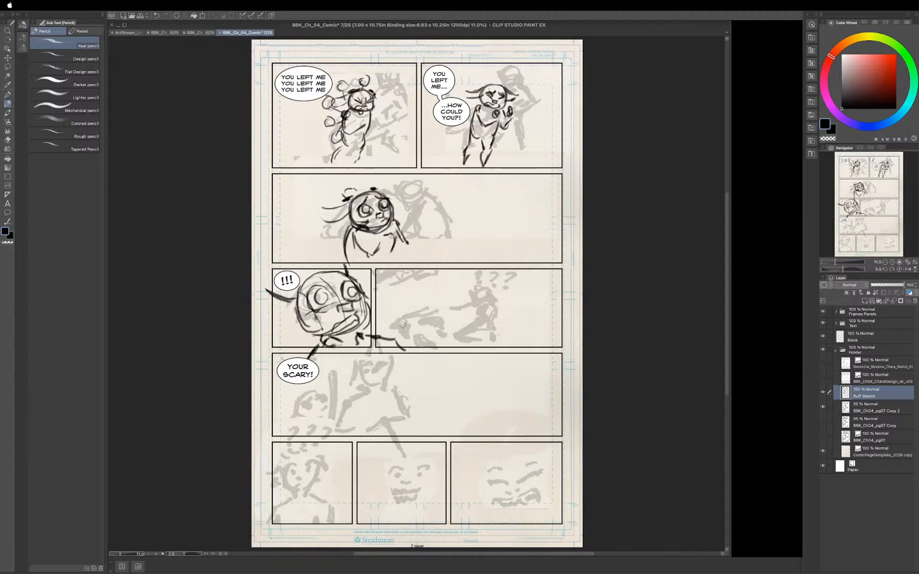
Sketch the low, sprawled figure over the faded layout in the wide panel beside the "!!!" close-up.
mouse_move(403, 315)
mouse_down()
mouse_move(393, 330)
mouse_move(406, 313)
mouse_move(424, 313)
mouse_move(416, 319)
mouse_up()
mouse_move(417, 322)
mouse_down()
mouse_move(442, 318)
mouse_move(438, 335)
mouse_up()
mouse_move(402, 325)
mouse_down()
mouse_move(403, 334)
mouse_move(412, 330)
mouse_move(400, 336)
mouse_move(416, 327)
mouse_move(443, 327)
mouse_move(438, 337)
mouse_move(456, 331)
mouse_up()
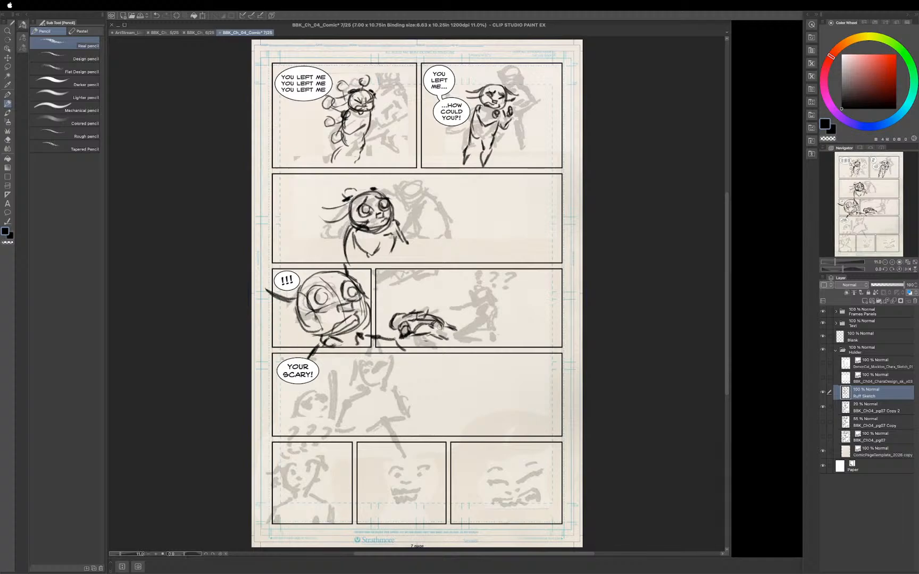
drag(437, 324, 457, 335)
Lasso the sprawled figure, rotate it slightly counterclockwise and shift it up and back within its panel, and deselect it.
key(m)
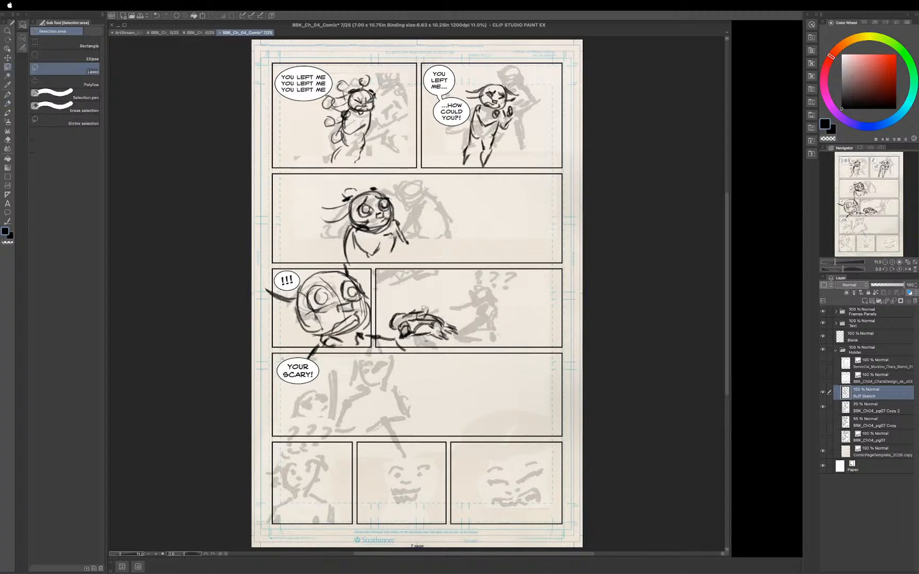
mouse_move(420, 299)
mouse_down()
mouse_move(386, 303)
mouse_move(387, 326)
mouse_move(428, 349)
mouse_move(457, 343)
mouse_move(437, 302)
mouse_move(421, 299)
mouse_up()
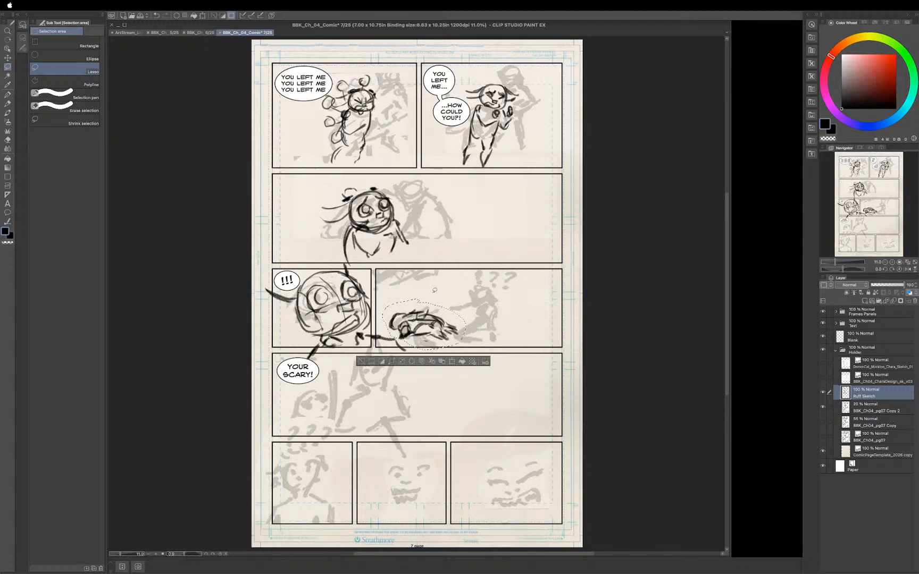
key(ctrl+t)
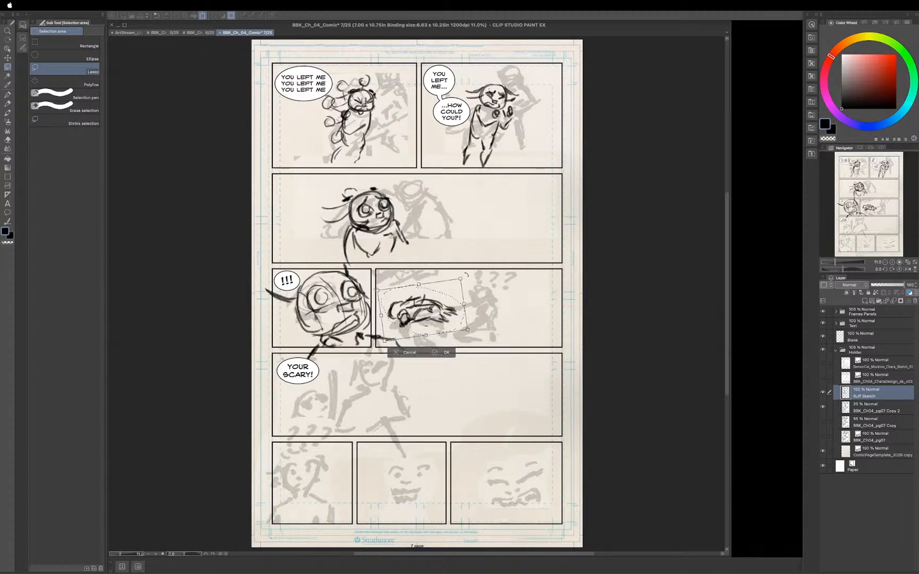
drag(466, 275, 464, 274)
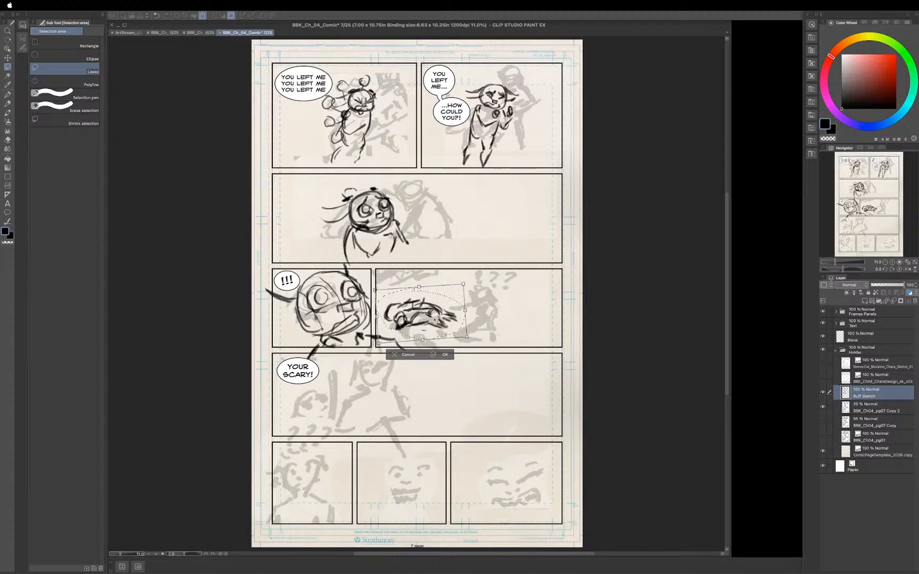
drag(436, 321, 436, 313)
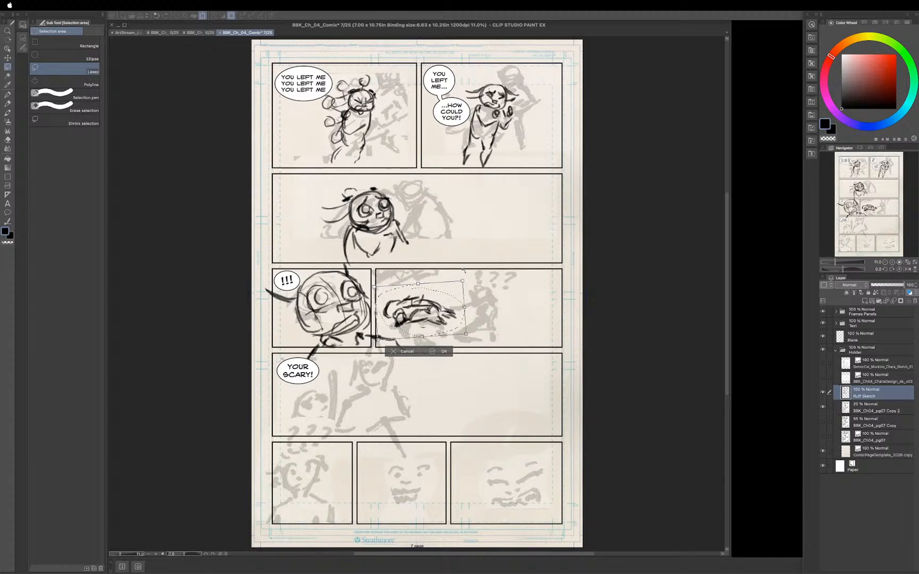
key(Return)
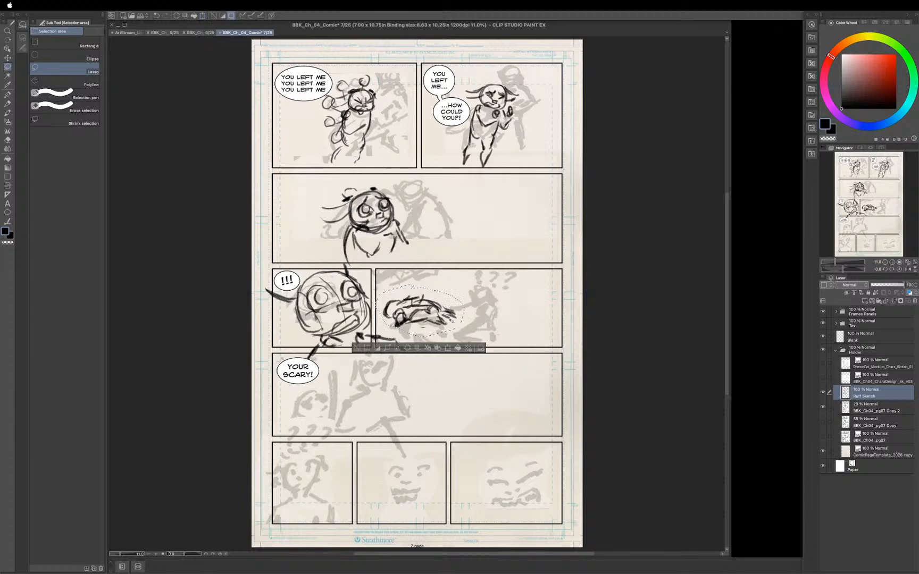
key(ctrl+d)
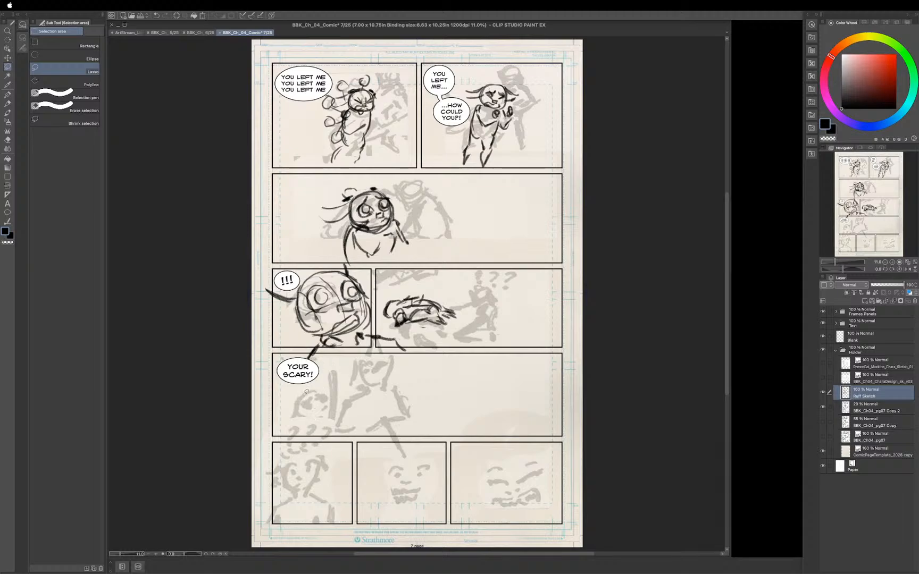
Draw the character's round head with the pencil below the "YOUR SCARY!" balloon.
drag(314, 390, 312, 392)
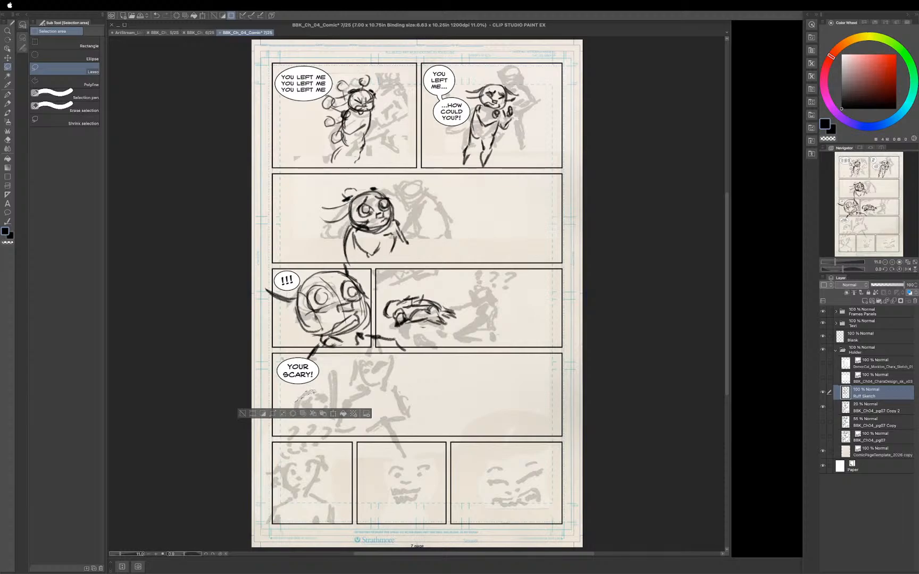
click(314, 387)
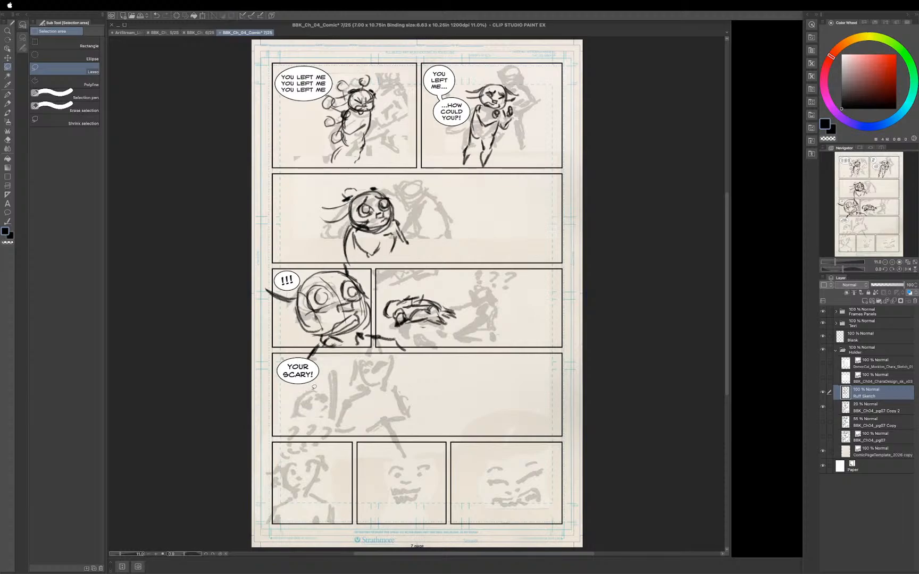
key(p)
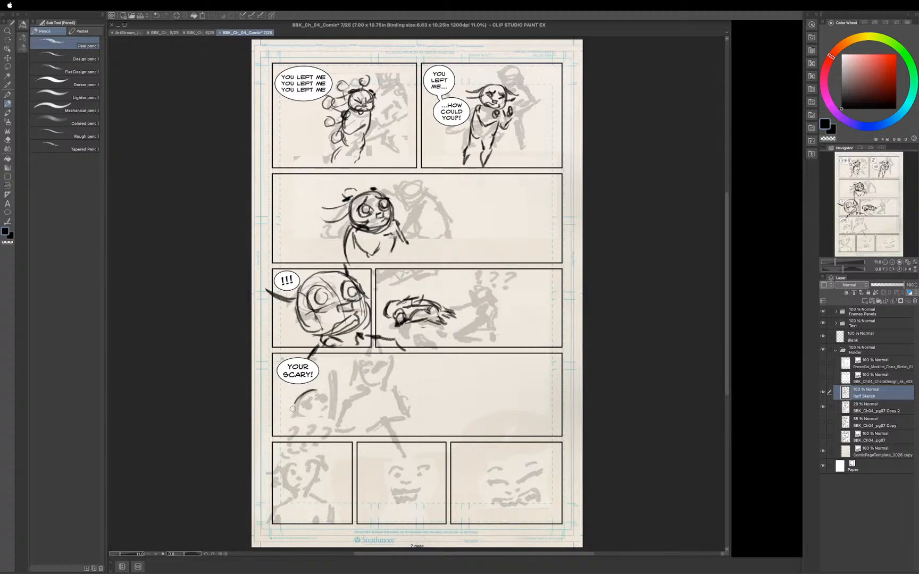
drag(314, 391, 306, 431)
drag(313, 391, 332, 394)
mouse_move(307, 430)
mouse_down()
mouse_move(331, 426)
mouse_move(323, 431)
mouse_up()
mouse_move(328, 391)
mouse_down()
mouse_move(346, 417)
mouse_move(303, 432)
mouse_up()
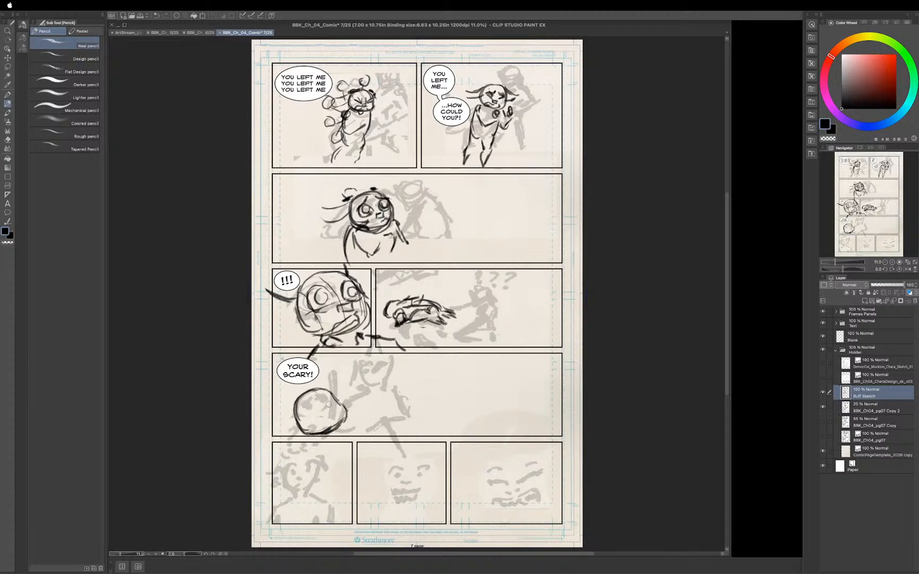
Add a frightened face, floppy ears and raised hands with the upper body to the character below the "YOUR SCARY!" balloon.
mouse_move(328, 396)
mouse_down()
mouse_move(327, 407)
mouse_move(324, 399)
mouse_move(335, 406)
mouse_move(326, 398)
mouse_up()
mouse_move(304, 404)
mouse_down()
mouse_move(299, 413)
mouse_move(313, 395)
mouse_up()
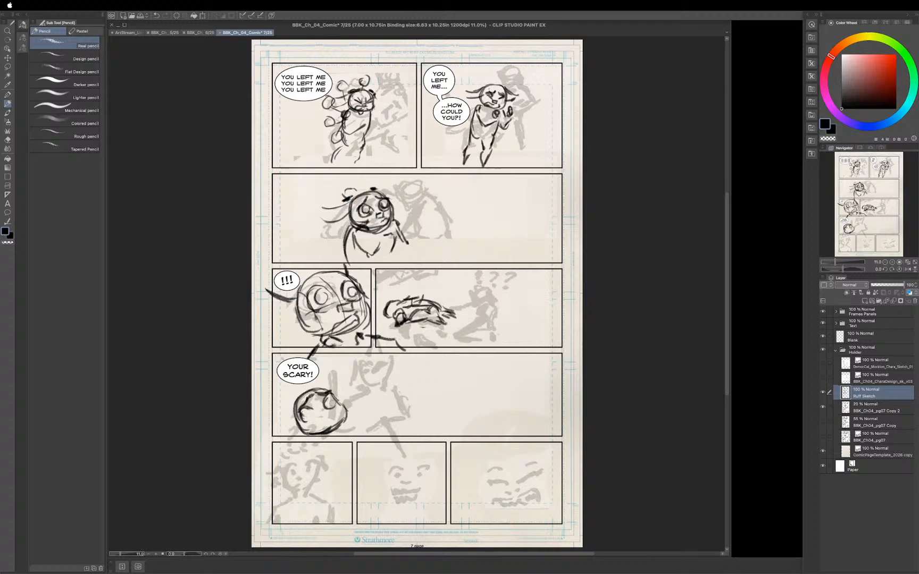
drag(319, 415, 331, 414)
mouse_move(329, 418)
mouse_down()
mouse_move(325, 426)
mouse_move(331, 421)
mouse_up()
mouse_move(304, 411)
mouse_down()
mouse_move(310, 417)
mouse_move(334, 398)
mouse_move(286, 423)
mouse_move(275, 454)
mouse_move(296, 445)
mouse_up()
mouse_move(297, 398)
mouse_down()
mouse_move(329, 386)
mouse_move(296, 393)
mouse_move(294, 408)
mouse_up()
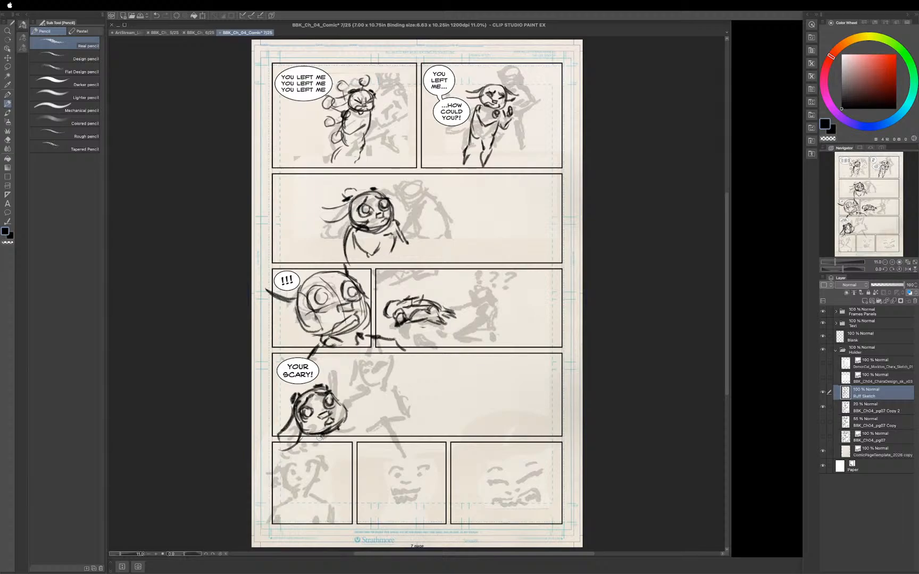
drag(320, 435, 319, 445)
mouse_move(318, 456)
mouse_down()
mouse_move(315, 479)
mouse_move(333, 438)
mouse_move(336, 461)
mouse_up()
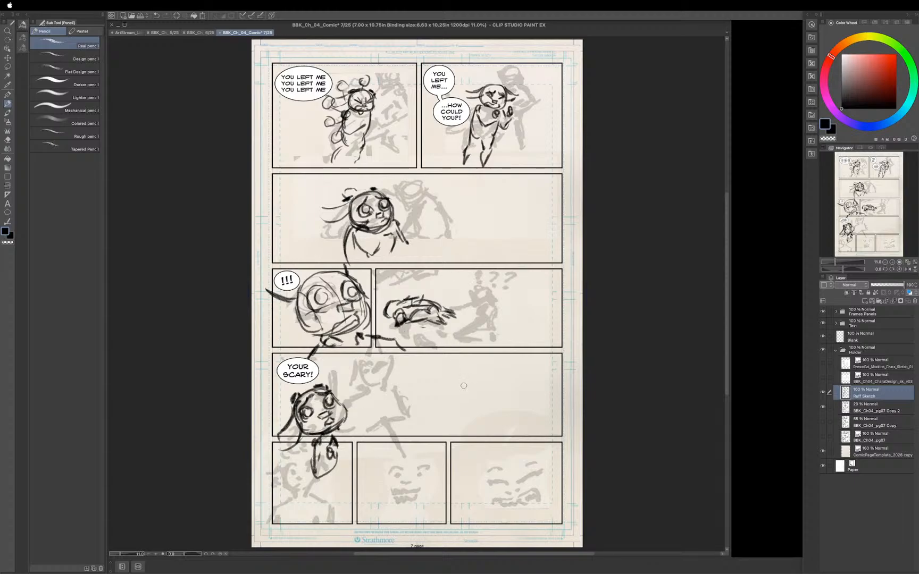
Toggle the Ruff Sketch layer's visibility to compare it with the layout, and rename it Mockton Ruff Sketch.
click(822, 393)
click(823, 393)
click(823, 394)
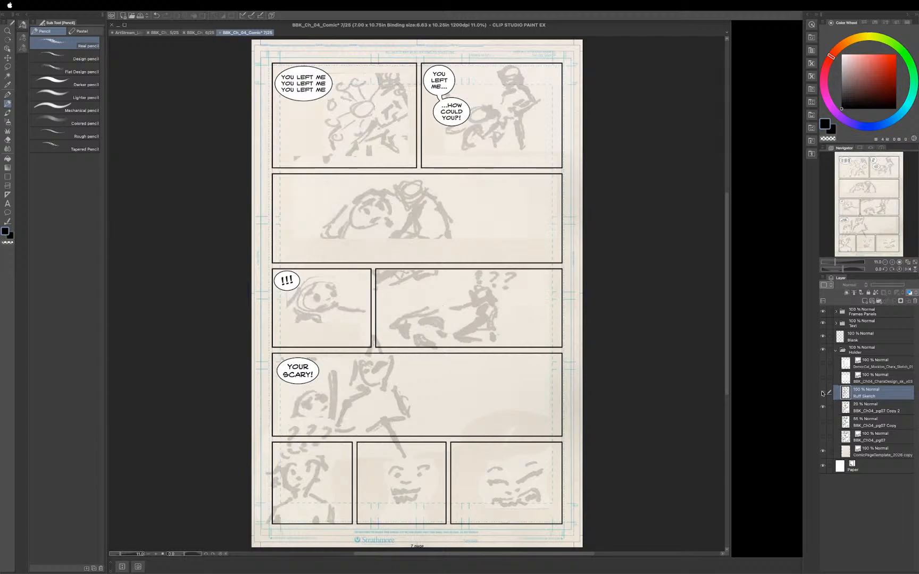
click(823, 393)
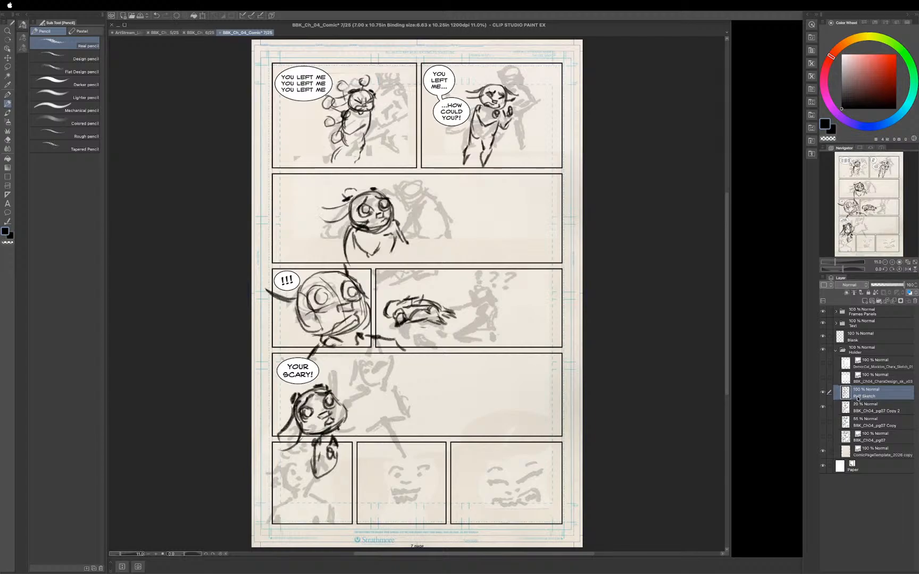
double_click(857, 397)
text(Mockton)
key(Return)
Create a new raster layer above Mockton Ruff Sketch and name it BBK Ruff Sketch.
click(864, 301)
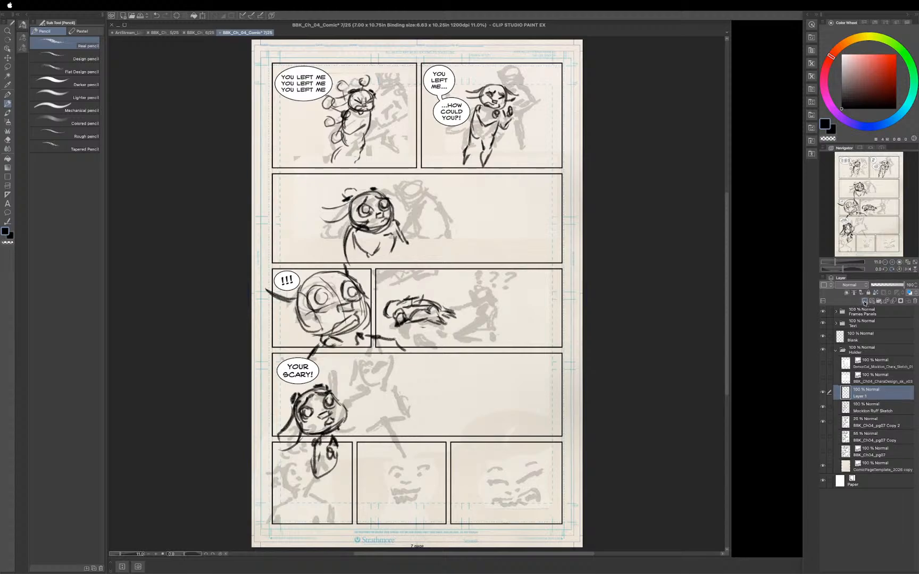
double_click(858, 396)
text(BBK)
text(Ruff Sketch)
key(Return)
Make BBK Ruff Sketch the active layer in the Holder folder and start the second character's head in the first panel's upper right corner.
click(835, 352)
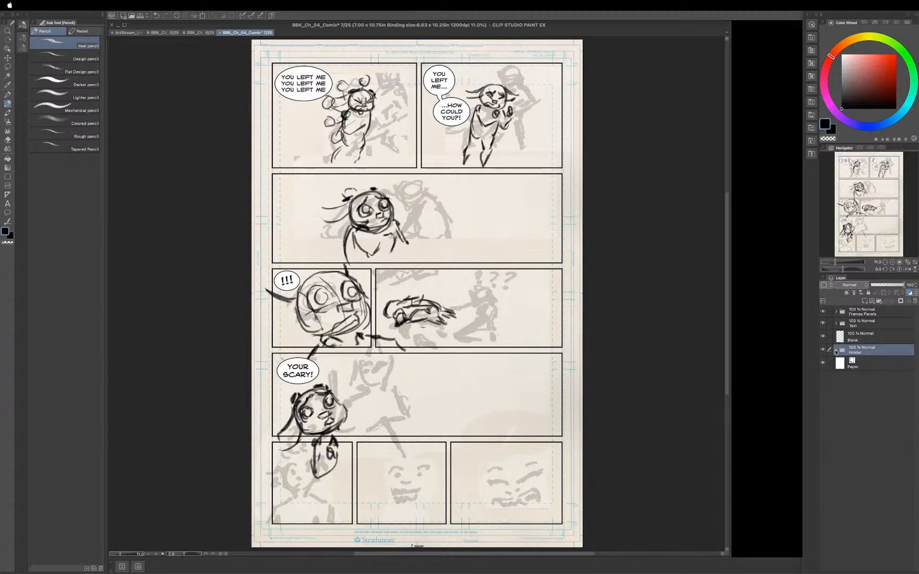
click(835, 352)
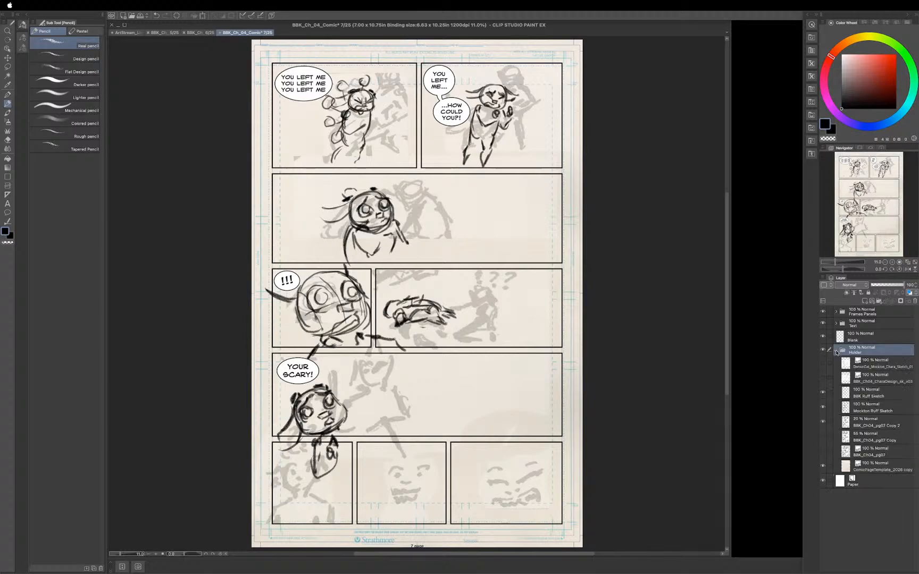
click(865, 396)
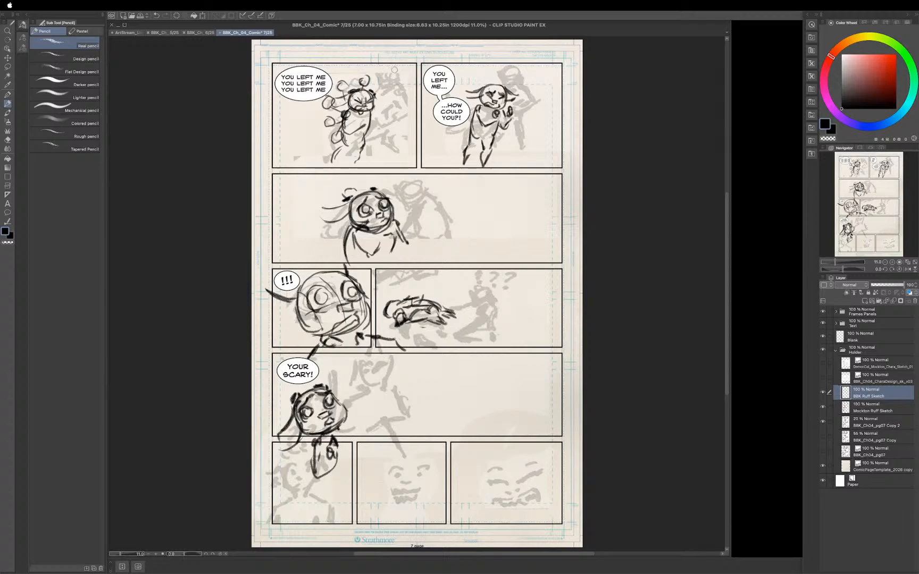
mouse_move(396, 66)
mouse_down()
mouse_move(385, 75)
mouse_move(391, 82)
mouse_move(405, 74)
mouse_move(389, 90)
mouse_move(407, 88)
mouse_move(390, 83)
mouse_up()
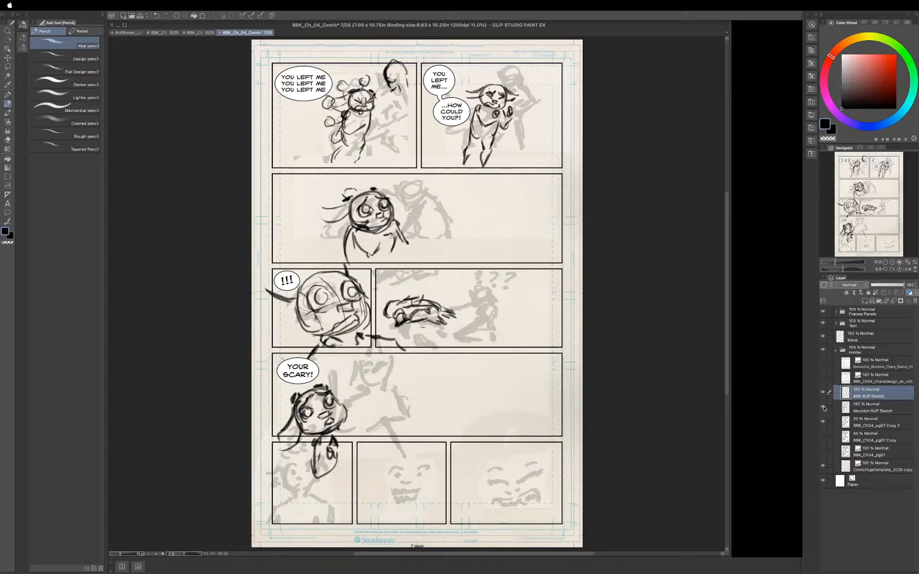
Show the BBK_Ch04_CharaDesign reference layer to examine the red and blue character designs, and hide it again.
click(822, 364)
click(822, 365)
click(822, 378)
click(881, 381)
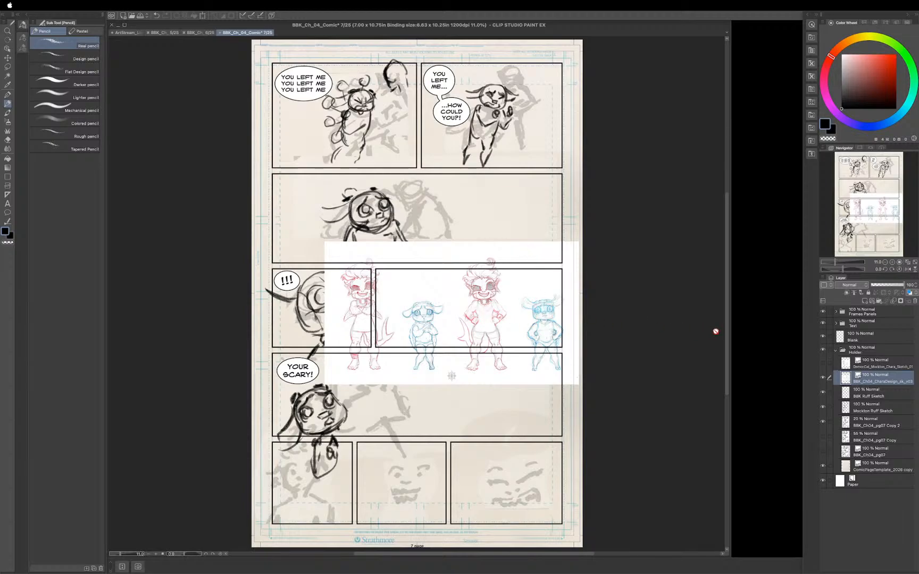
click(823, 377)
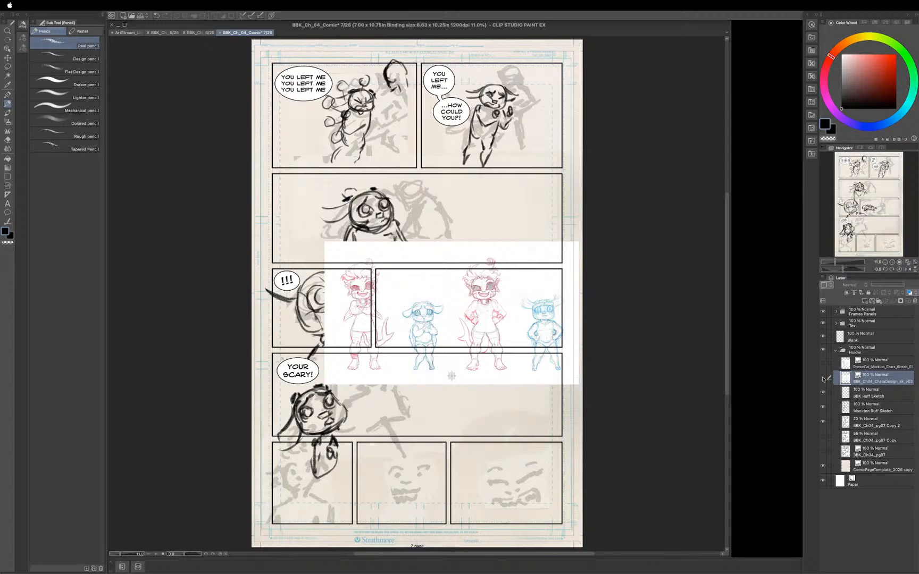
click(822, 378)
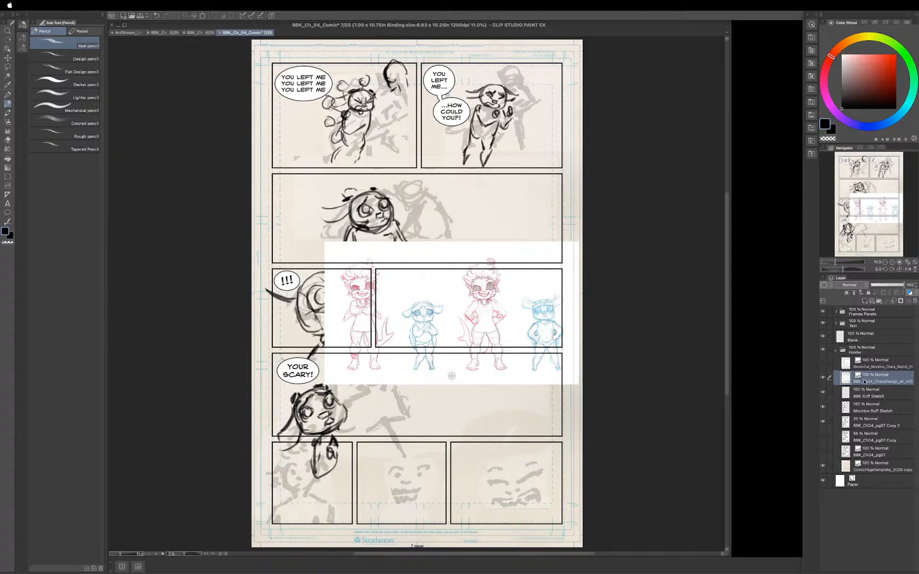
click(822, 378)
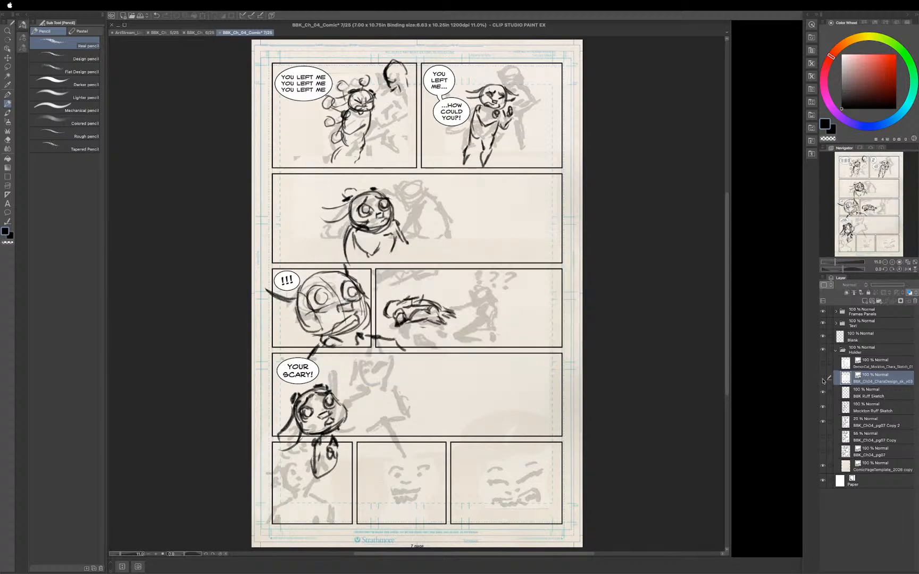
Show the BBK_Ch04_CharaDesign reference layer and make BBK Ruff Sketch the active layer again, undoing the last change.
click(823, 379)
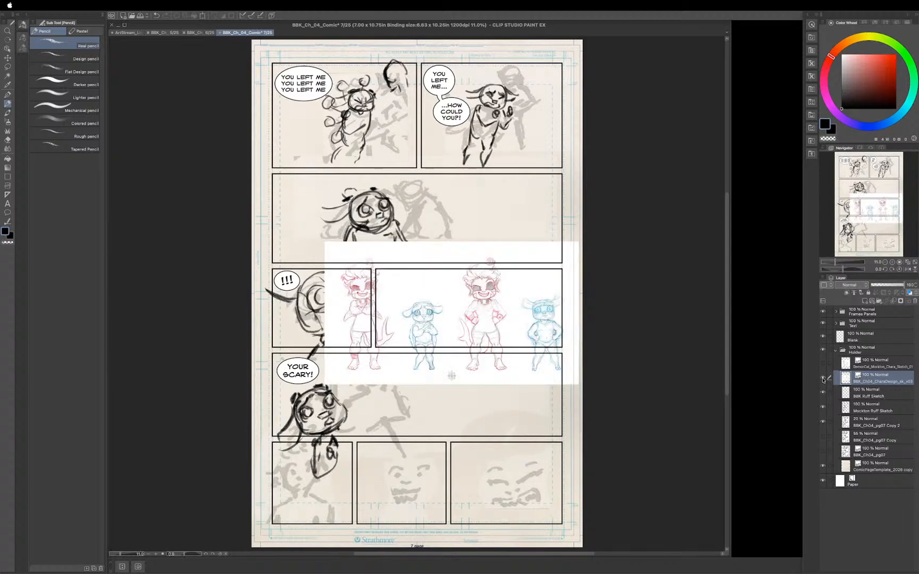
double_click(864, 396)
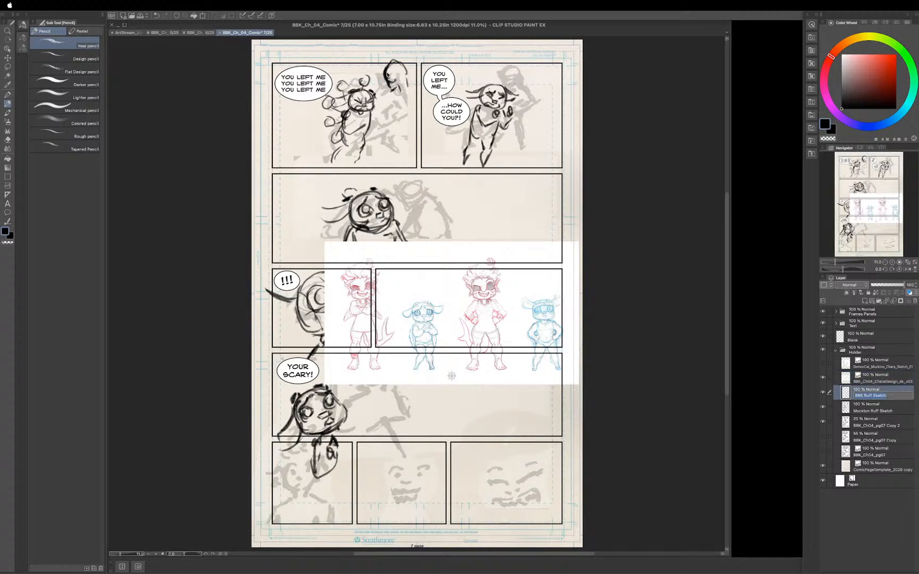
text(pp)
key(Return)
key(super+z)
Sketch the second character's head, torso and arms beside the first character in the first panel.
mouse_move(389, 66)
mouse_down()
mouse_move(388, 88)
mouse_move(390, 67)
mouse_move(409, 62)
mouse_move(412, 78)
mouse_move(402, 80)
mouse_move(410, 66)
mouse_move(413, 77)
mouse_move(408, 70)
mouse_move(394, 94)
mouse_move(401, 75)
mouse_move(399, 91)
mouse_move(409, 80)
mouse_move(418, 98)
mouse_move(391, 110)
mouse_move(395, 127)
mouse_move(388, 108)
mouse_move(403, 139)
mouse_up()
drag(412, 114, 412, 139)
mouse_move(391, 106)
mouse_down()
mouse_move(388, 125)
mouse_move(396, 130)
mouse_up()
mouse_move(415, 85)
mouse_down()
mouse_move(422, 123)
mouse_move(384, 135)
mouse_move(397, 138)
mouse_move(386, 155)
mouse_up()
mouse_move(408, 149)
mouse_down()
mouse_move(371, 151)
mouse_move(376, 144)
mouse_move(355, 180)
mouse_up()
mouse_move(432, 105)
mouse_down()
mouse_move(420, 92)
mouse_move(441, 128)
mouse_move(417, 137)
mouse_up()
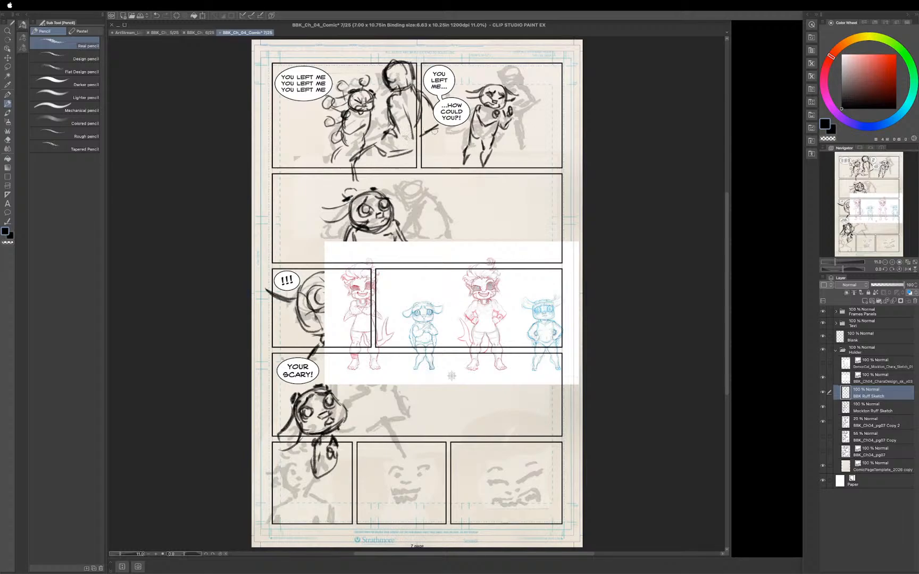
mouse_move(437, 127)
mouse_down()
mouse_move(419, 119)
mouse_move(428, 134)
mouse_move(421, 108)
mouse_move(436, 126)
mouse_move(423, 151)
mouse_move(442, 146)
mouse_up()
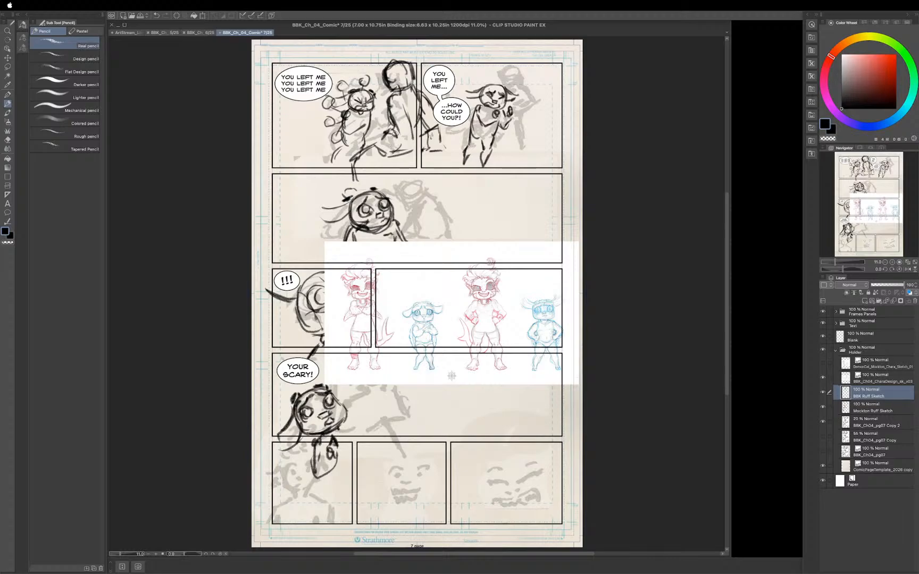
mouse_move(399, 122)
mouse_down()
mouse_move(386, 153)
mouse_move(371, 160)
mouse_move(395, 162)
mouse_move(408, 134)
mouse_up()
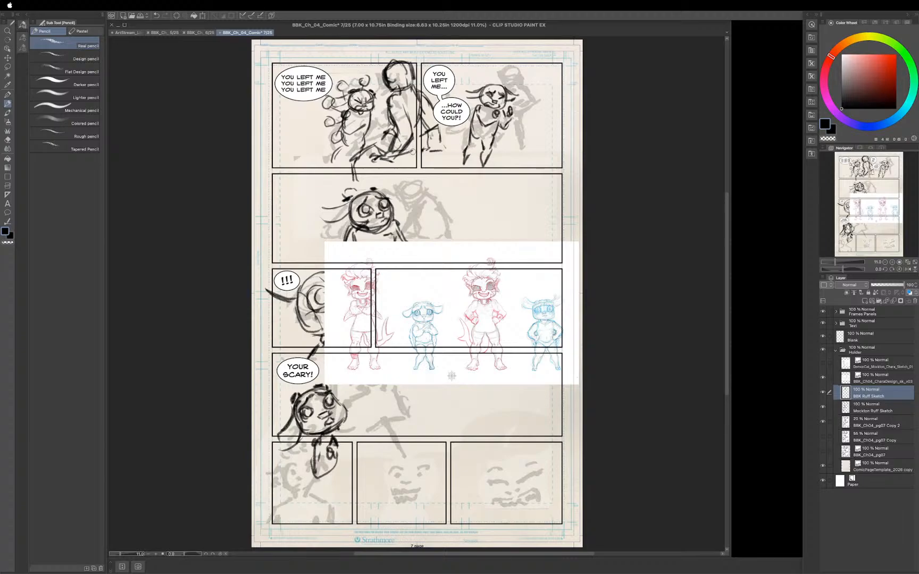
Rough in the second character's hips and legs below the first panel, reaching into the panel underneath.
mouse_move(415, 130)
mouse_down()
mouse_move(428, 166)
mouse_move(425, 160)
mouse_move(422, 169)
mouse_move(418, 150)
mouse_move(407, 170)
mouse_move(393, 162)
mouse_move(404, 172)
mouse_move(414, 160)
mouse_move(453, 182)
mouse_up()
drag(404, 163, 420, 189)
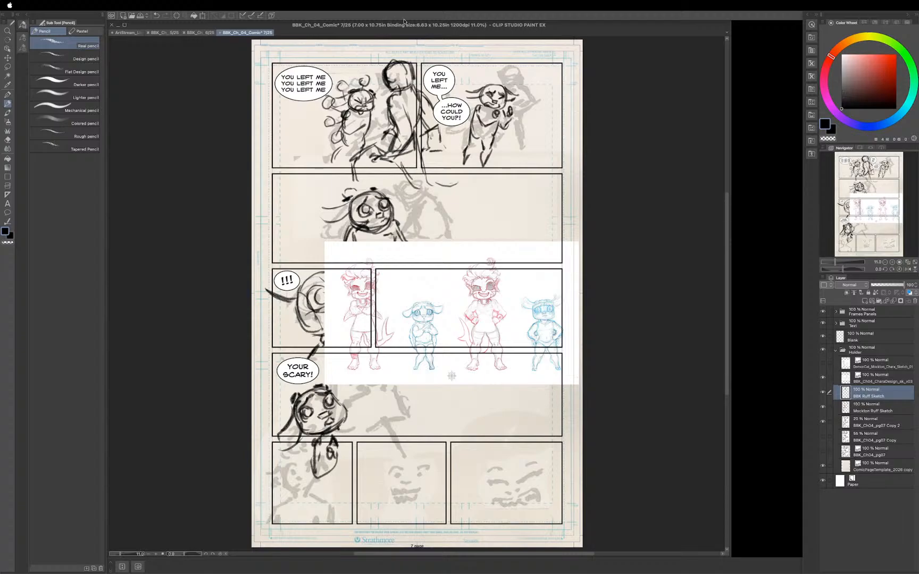
mouse_move(382, 166)
mouse_down()
mouse_move(375, 167)
mouse_move(394, 160)
mouse_move(372, 168)
mouse_up()
drag(352, 171, 359, 195)
mouse_move(365, 171)
mouse_down()
mouse_move(364, 215)
mouse_move(377, 194)
mouse_move(373, 208)
mouse_up()
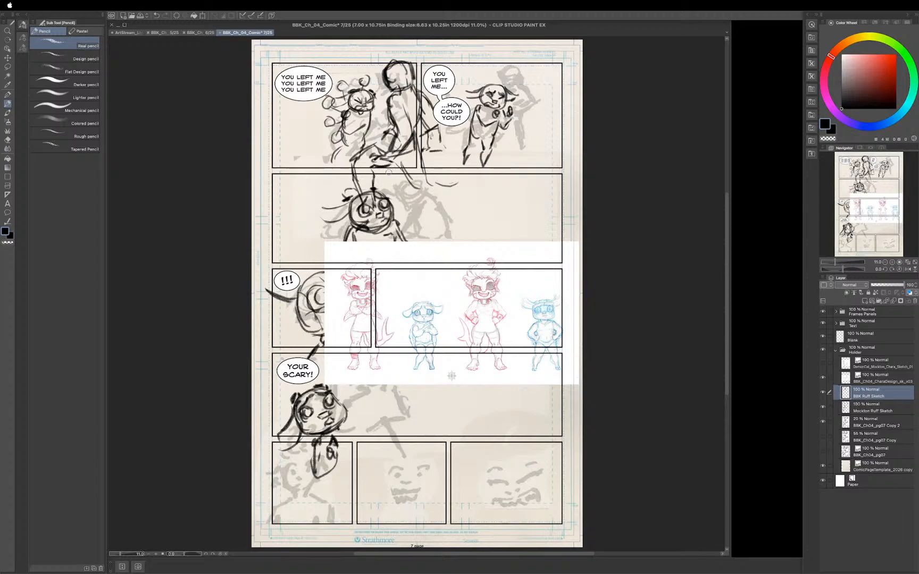
mouse_move(382, 171)
mouse_down()
mouse_move(390, 182)
mouse_move(383, 172)
mouse_move(404, 163)
mouse_move(396, 165)
mouse_move(407, 168)
mouse_move(403, 206)
mouse_move(416, 213)
mouse_up()
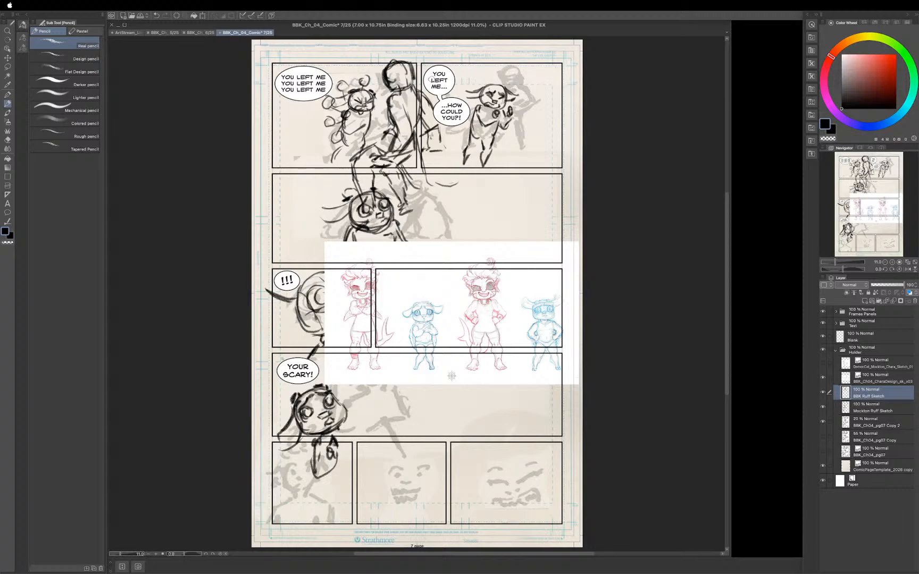
Lasso the second character's full figure, scale it down, reposition it in the first panel beside the first character, and deselect.
key(m)
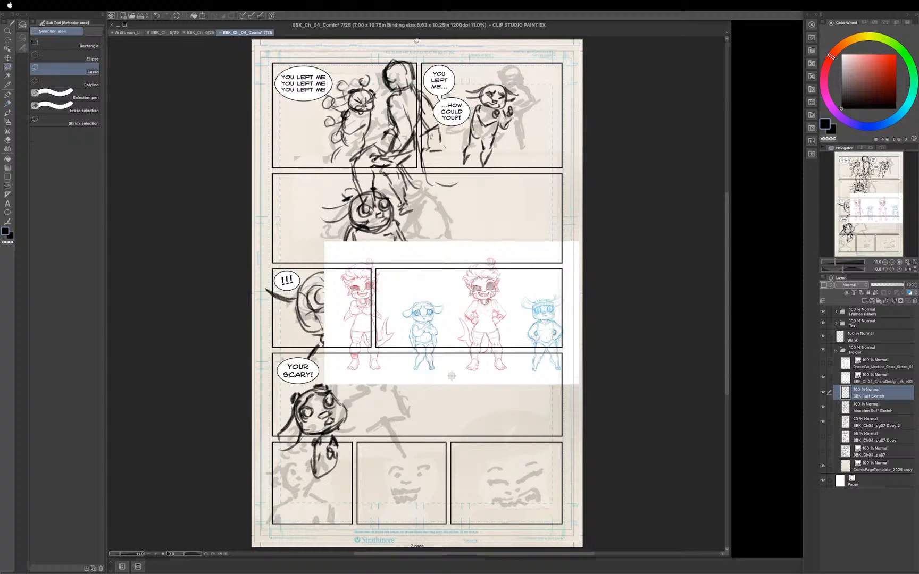
mouse_move(416, 53)
mouse_down()
mouse_move(386, 52)
mouse_move(377, 67)
mouse_move(378, 126)
mouse_move(332, 166)
mouse_move(316, 239)
mouse_move(373, 245)
mouse_move(468, 198)
mouse_move(481, 137)
mouse_move(467, 80)
mouse_move(426, 70)
mouse_move(414, 53)
mouse_up()
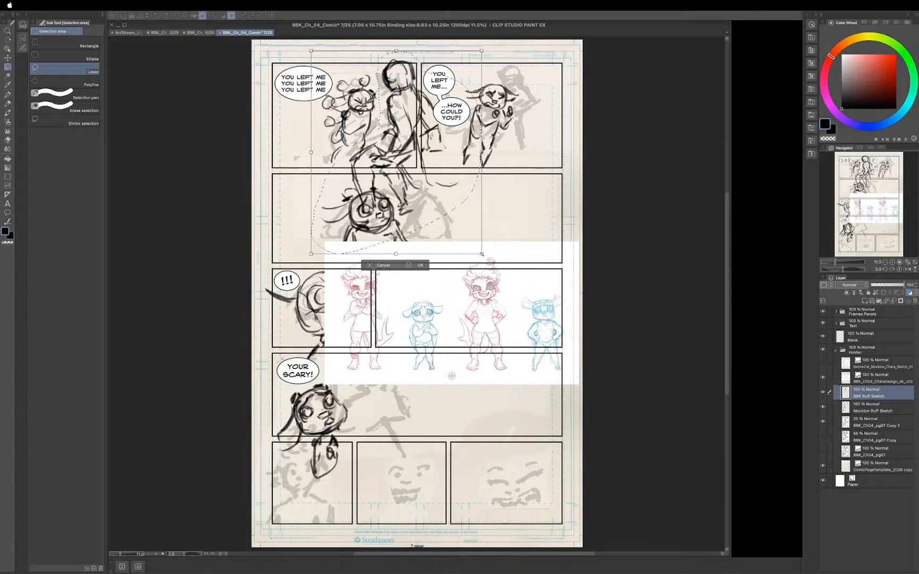
mouse_move(481, 254)
mouse_down()
mouse_move(461, 229)
mouse_move(444, 229)
mouse_up()
drag(386, 138, 387, 130)
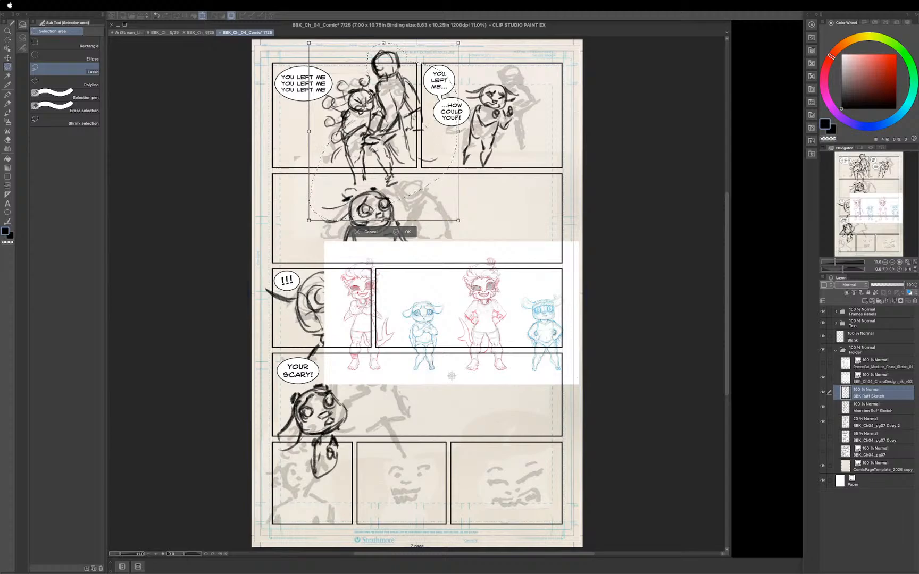
drag(308, 220, 317, 210)
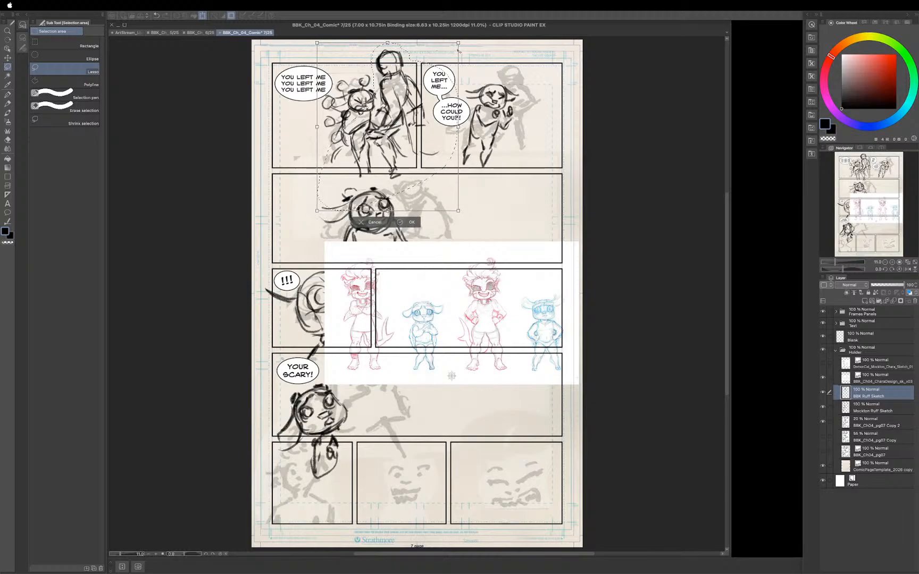
drag(458, 41, 453, 48)
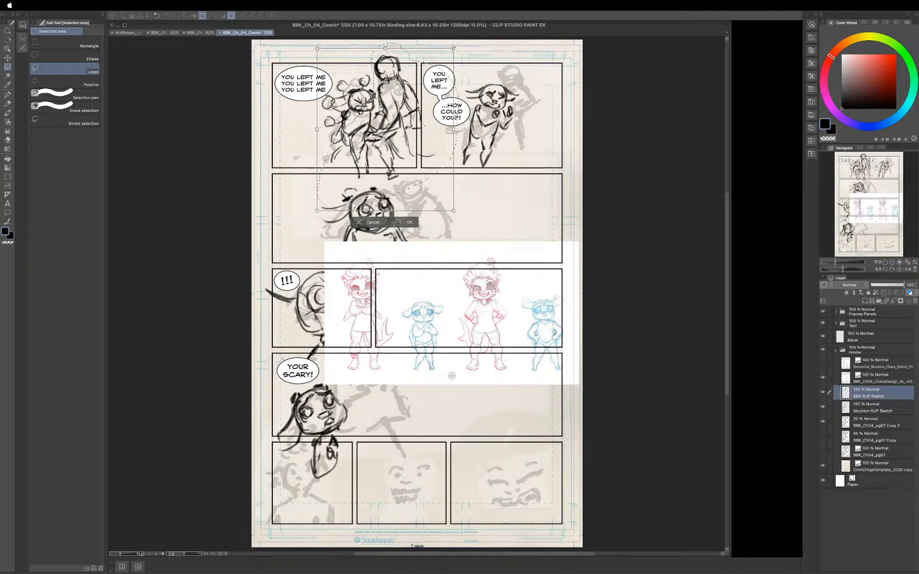
drag(396, 144, 394, 144)
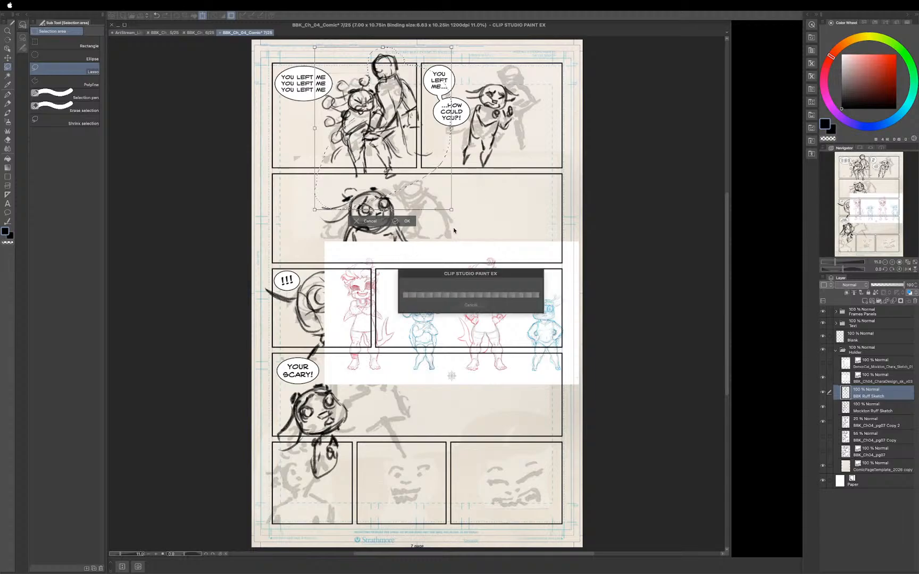
key(ctrl+d)
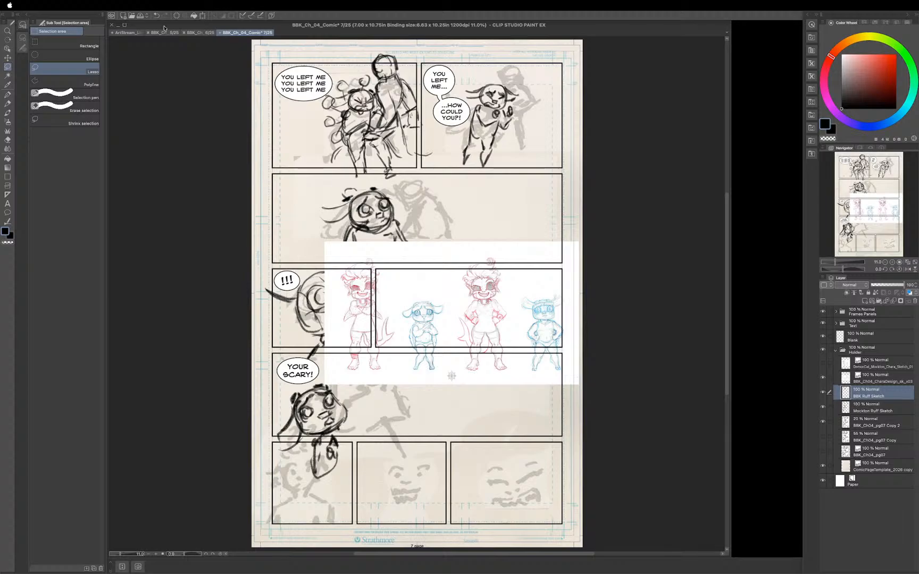
Duplicate the second character's figure onto a new layer, move the copy into the second panel, and hide that copy layer.
key(super+v)
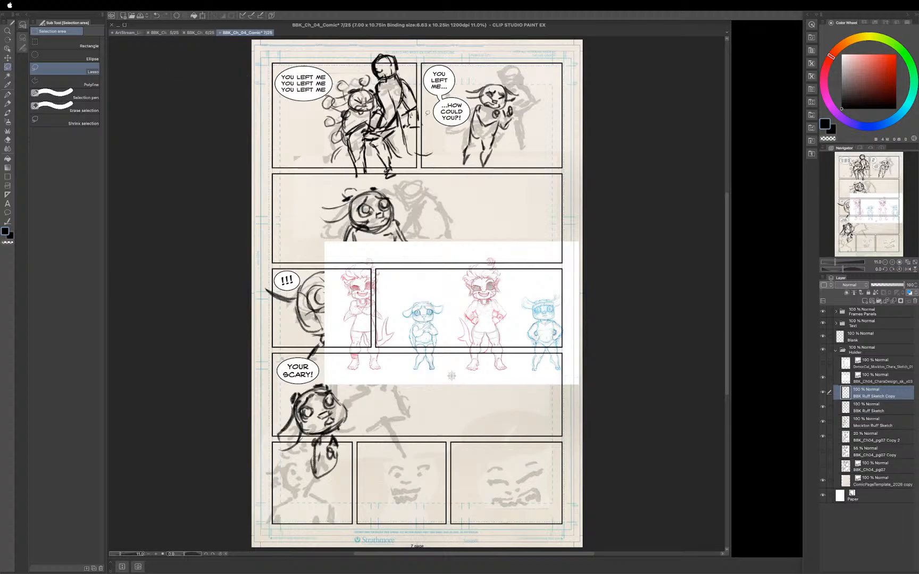
key(k)
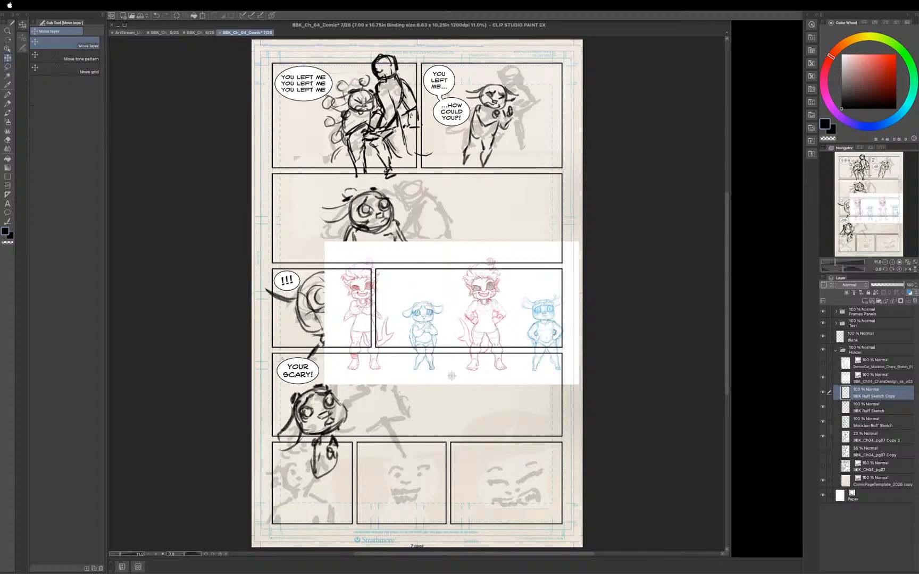
mouse_move(387, 132)
mouse_down()
mouse_move(520, 132)
mouse_move(511, 144)
mouse_up()
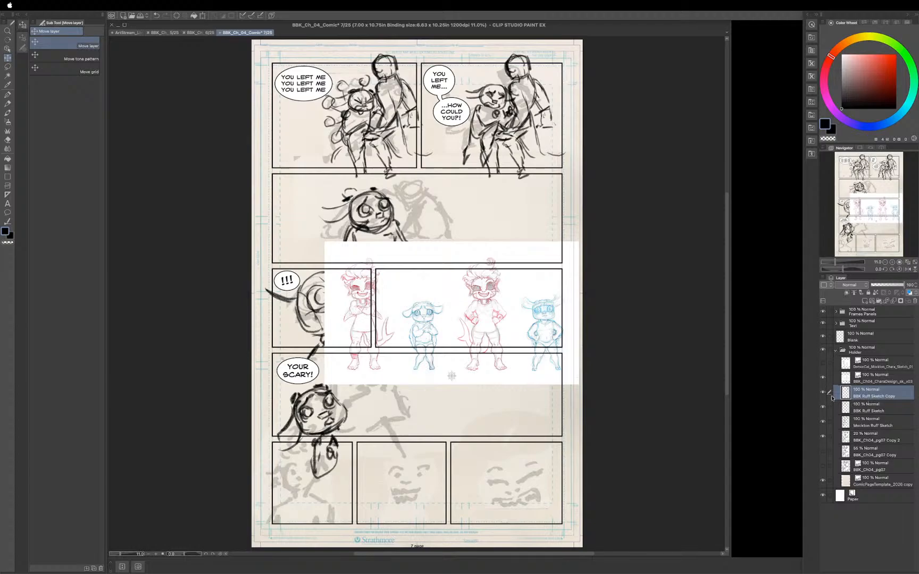
click(823, 393)
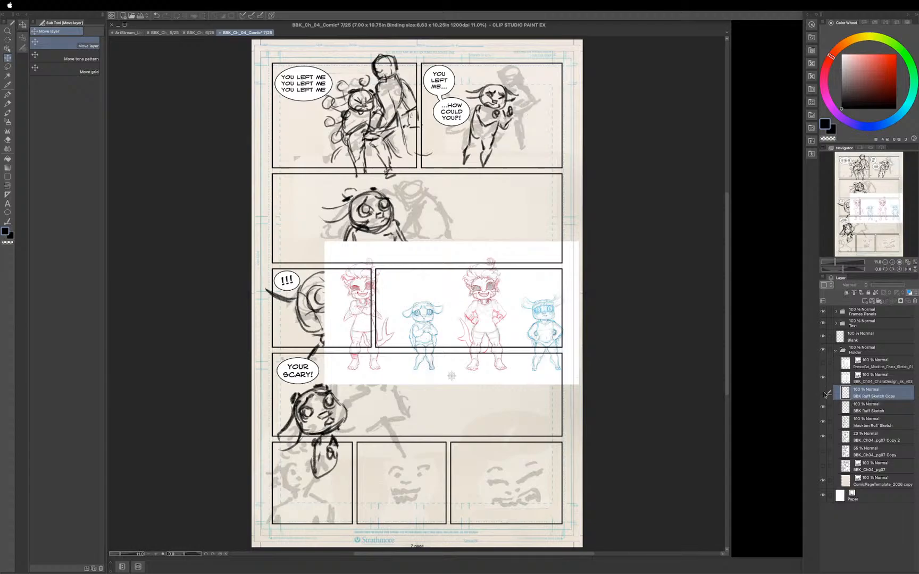
Move the BBK_Ch04_CharaDesign reference down over the bottom row of panels and make BBK Ruff Sketch active again.
click(867, 382)
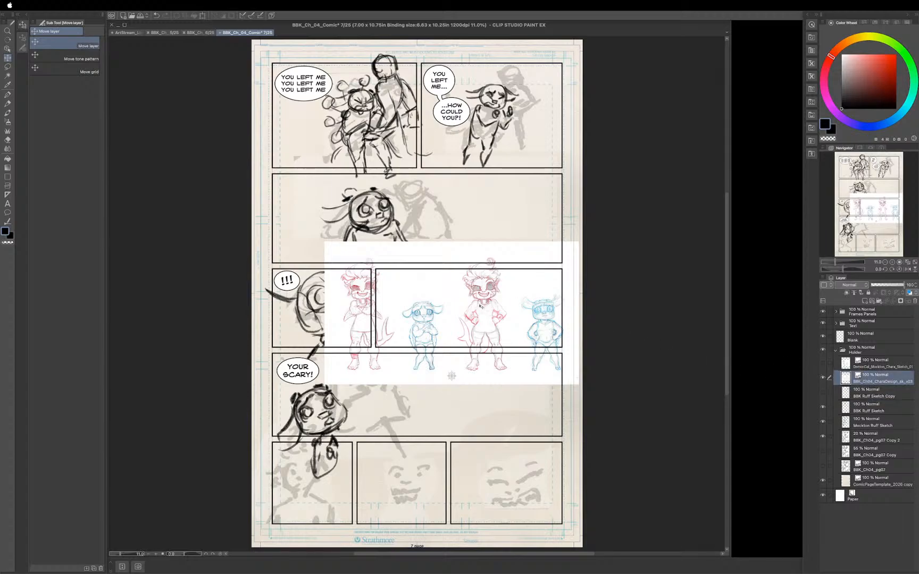
drag(452, 311, 428, 484)
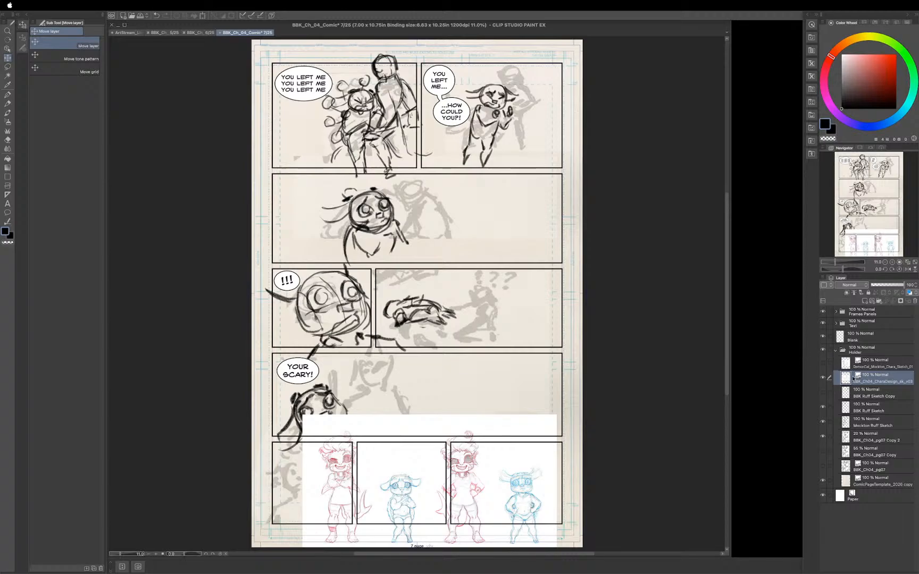
click(863, 408)
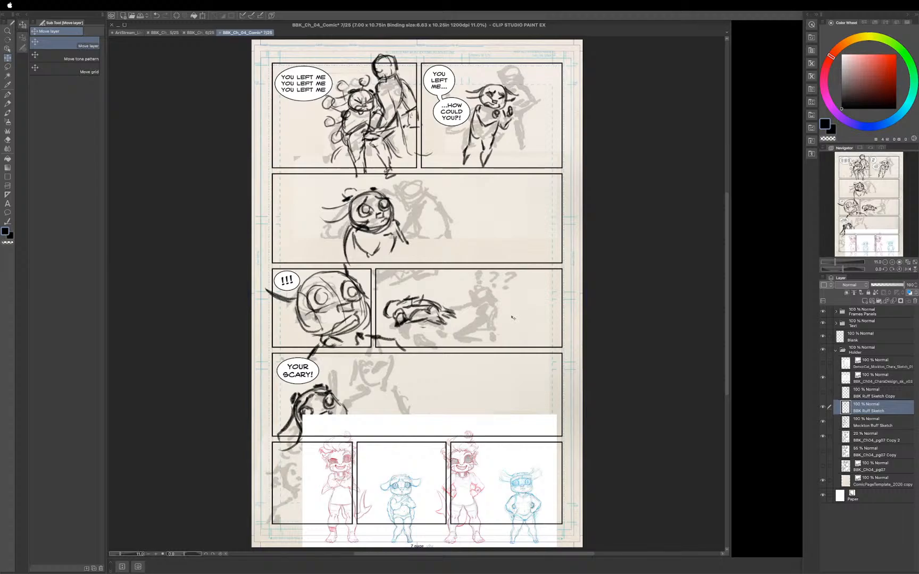
Sketch the second character's head, rounded back and hand facing the first character in the wide second-row panel.
key(p)
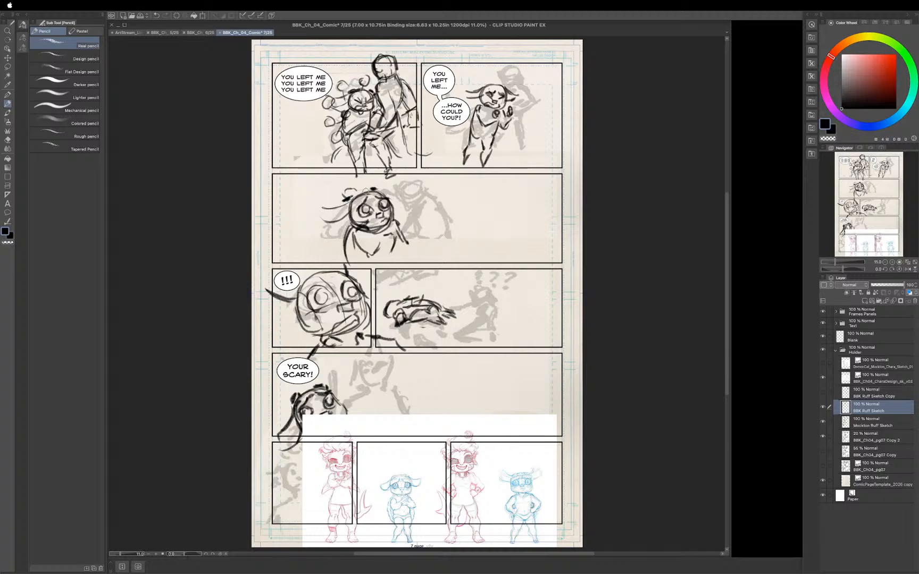
mouse_move(368, 190)
mouse_down()
mouse_move(405, 196)
mouse_move(413, 208)
mouse_move(426, 193)
mouse_move(418, 181)
mouse_move(405, 190)
mouse_move(414, 210)
mouse_move(413, 180)
mouse_move(440, 178)
mouse_move(444, 199)
mouse_move(409, 213)
mouse_move(447, 208)
mouse_move(431, 209)
mouse_up()
mouse_move(432, 212)
mouse_down()
mouse_move(418, 219)
mouse_move(422, 229)
mouse_move(426, 222)
mouse_up()
mouse_move(458, 205)
mouse_down()
mouse_move(470, 234)
mouse_move(424, 224)
mouse_move(433, 247)
mouse_move(452, 211)
mouse_move(421, 229)
mouse_move(449, 240)
mouse_move(464, 215)
mouse_move(452, 214)
mouse_move(458, 249)
mouse_move(468, 251)
mouse_move(464, 268)
mouse_move(462, 250)
mouse_move(461, 269)
mouse_move(431, 273)
mouse_up()
drag(431, 272, 459, 279)
mouse_move(413, 251)
mouse_down()
mouse_move(434, 252)
mouse_move(400, 247)
mouse_move(395, 260)
mouse_move(404, 252)
mouse_up()
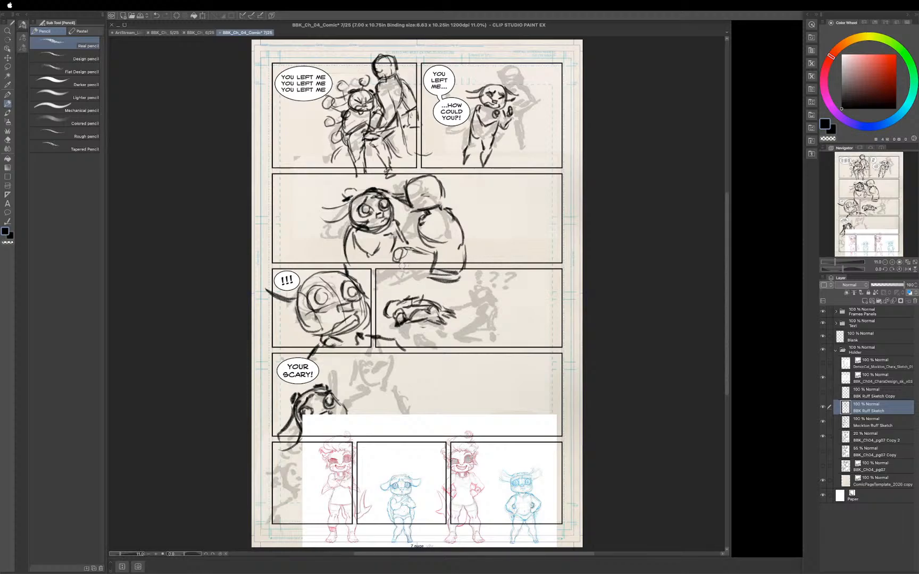
Sketch the second character's crouching legs below the second-row panel and refine the torso and reaching arm.
drag(401, 265, 434, 277)
mouse_move(394, 262)
mouse_down()
mouse_move(408, 295)
mouse_move(417, 275)
mouse_move(432, 306)
mouse_move(416, 309)
mouse_move(428, 309)
mouse_up()
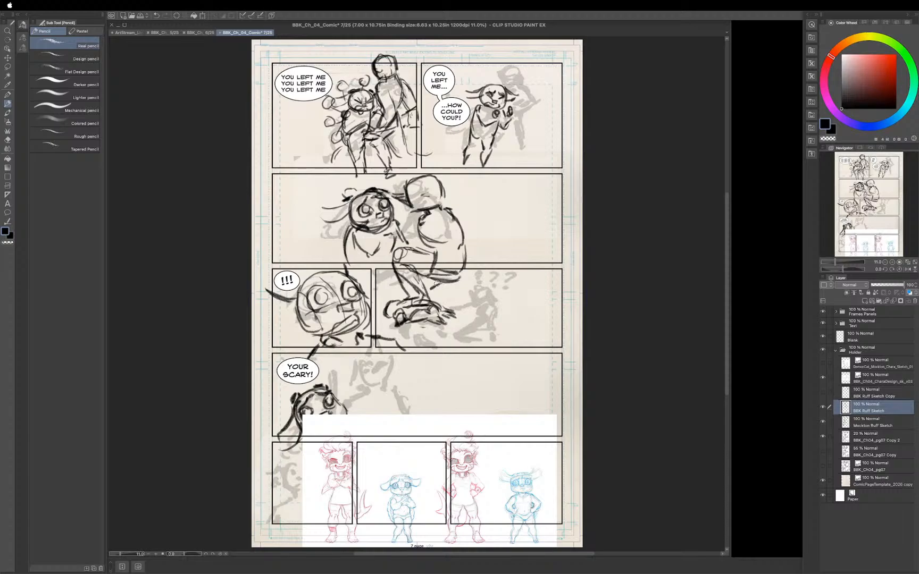
mouse_move(452, 290)
mouse_down()
mouse_move(430, 294)
mouse_move(467, 301)
mouse_move(437, 306)
mouse_move(466, 310)
mouse_move(463, 299)
mouse_move(483, 297)
mouse_move(484, 323)
mouse_move(495, 320)
mouse_up()
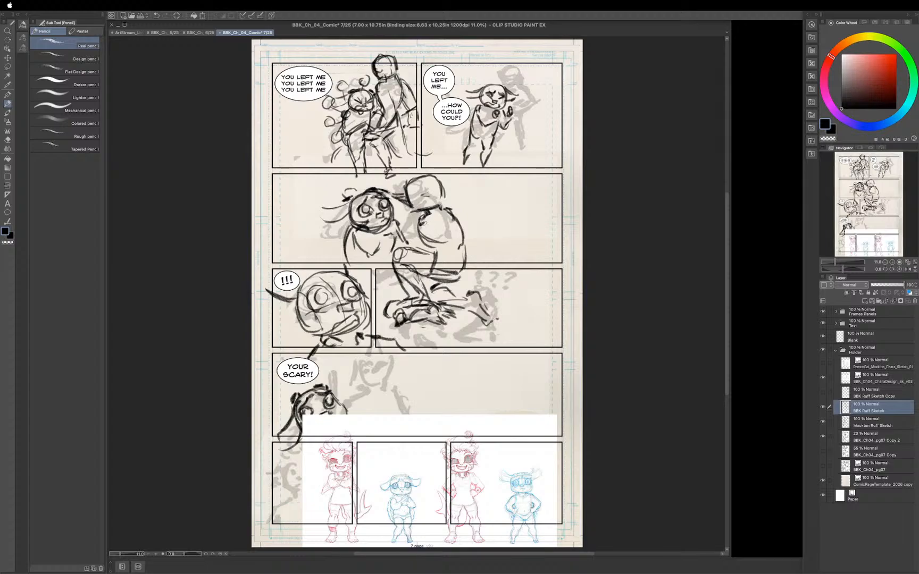
mouse_move(428, 214)
mouse_down()
mouse_move(418, 218)
mouse_move(424, 255)
mouse_move(394, 253)
mouse_move(435, 265)
mouse_move(436, 236)
mouse_move(440, 258)
mouse_move(431, 271)
mouse_up()
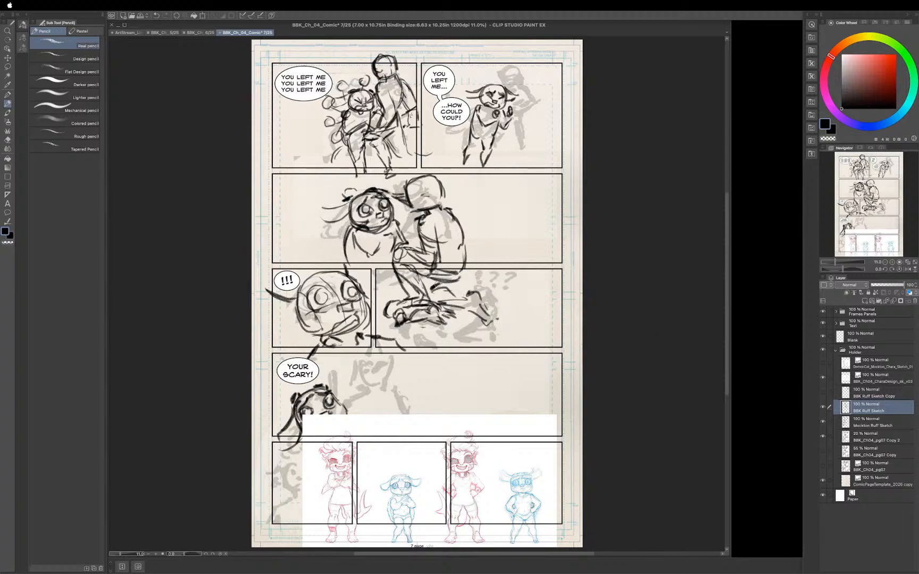
Erase the second character's leg strokes that spill from the second-row panel into the panel below with the Kneaded eraser.
key(e)
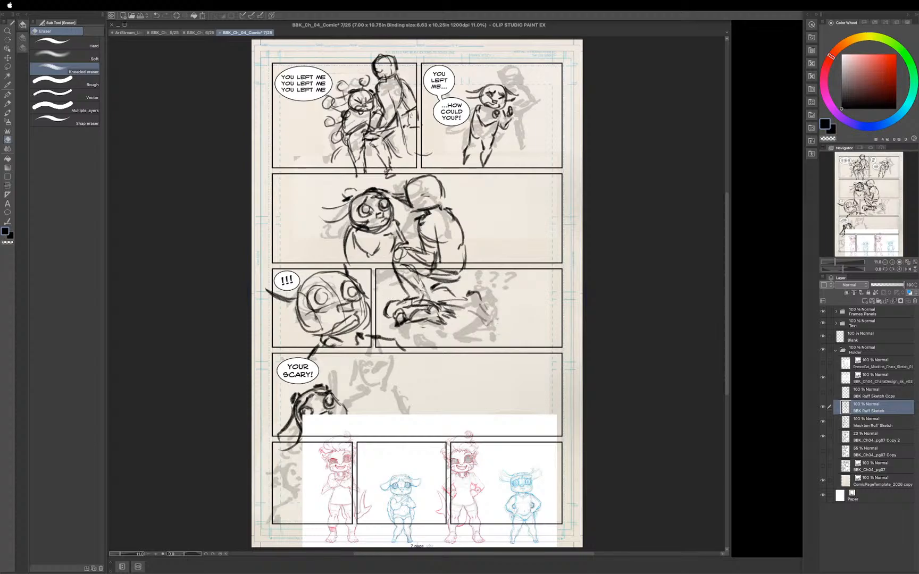
mouse_move(399, 304)
mouse_down()
mouse_move(425, 290)
mouse_move(394, 288)
mouse_move(419, 282)
mouse_move(396, 277)
mouse_move(444, 273)
mouse_up()
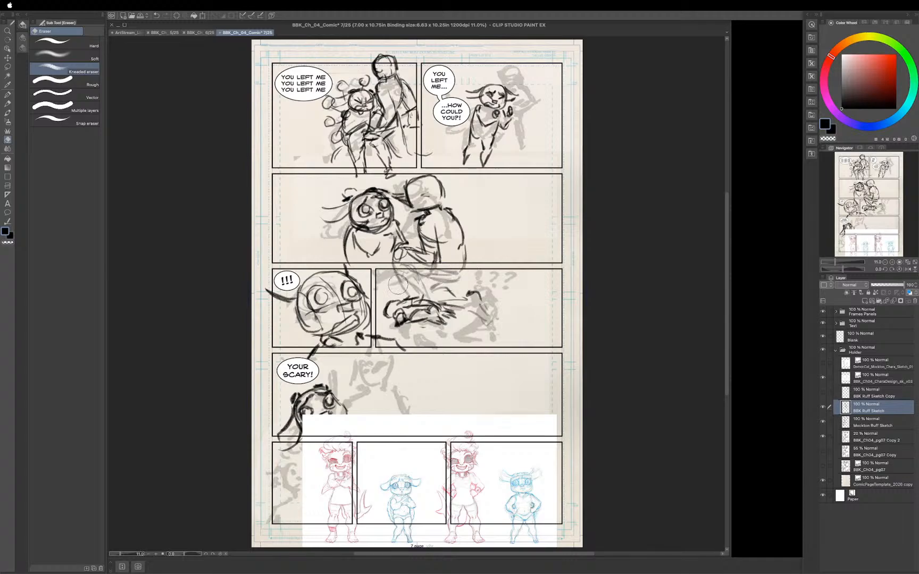
mouse_move(418, 291)
mouse_down()
mouse_move(456, 291)
mouse_move(440, 283)
mouse_move(487, 293)
mouse_move(487, 307)
mouse_move(474, 297)
mouse_up()
mouse_move(446, 279)
mouse_down()
mouse_move(462, 275)
mouse_move(396, 273)
mouse_move(419, 300)
mouse_move(441, 305)
mouse_up()
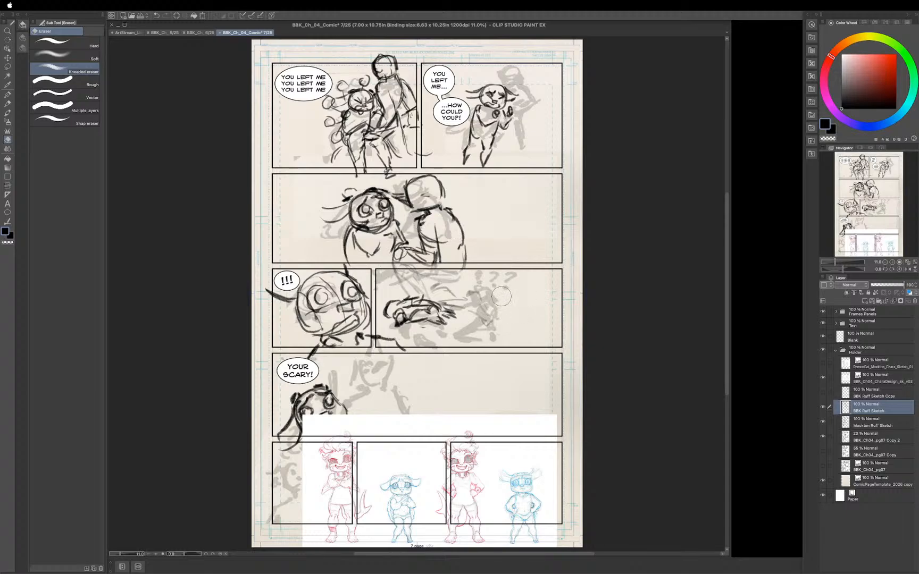
Sketch the second character seated with outstretched arm and legs at the right end of the third row's wide panel.
key(p)
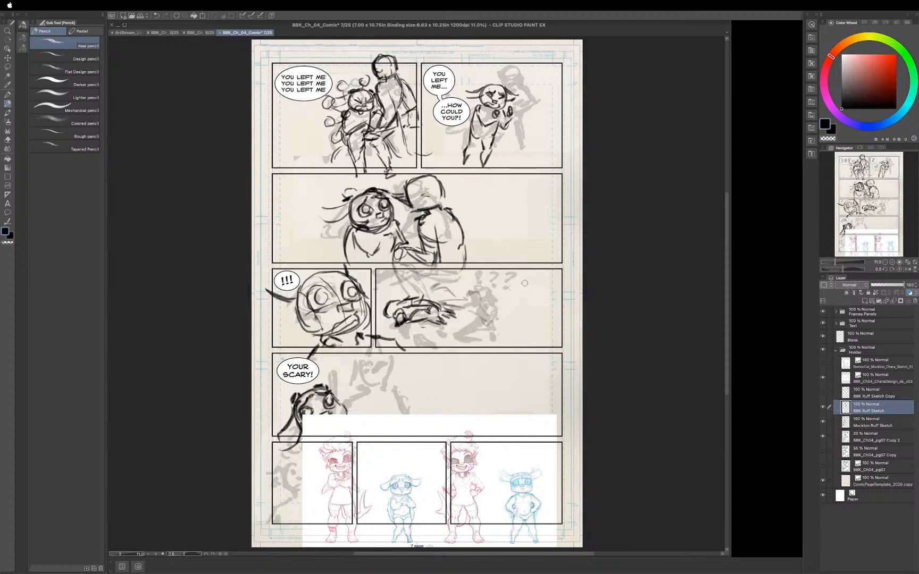
mouse_move(520, 285)
mouse_down()
mouse_move(518, 297)
mouse_move(532, 277)
mouse_move(539, 301)
mouse_up()
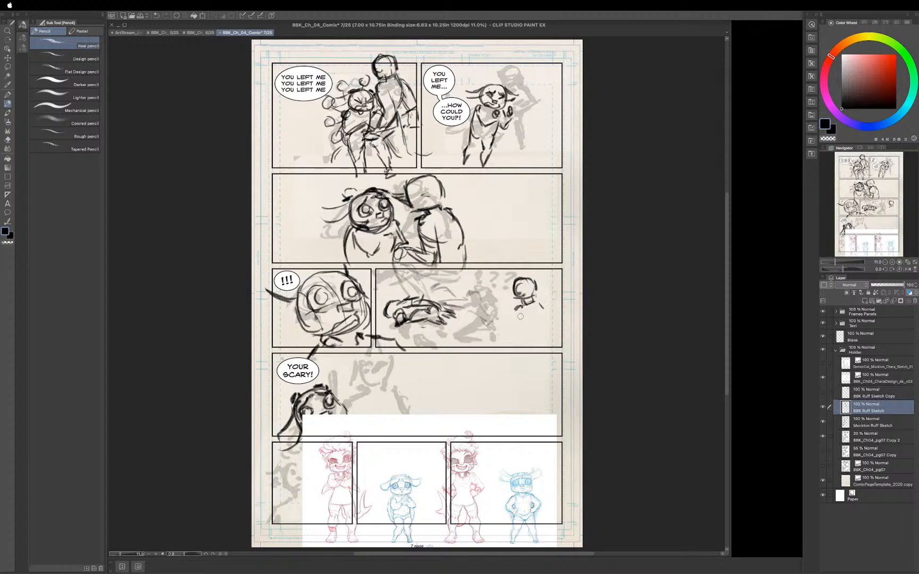
mouse_move(515, 308)
mouse_down()
mouse_move(538, 305)
mouse_move(540, 325)
mouse_move(539, 301)
mouse_move(542, 327)
mouse_move(521, 323)
mouse_move(515, 308)
mouse_move(531, 336)
mouse_move(524, 330)
mouse_move(526, 344)
mouse_move(539, 355)
mouse_move(545, 329)
mouse_move(545, 356)
mouse_move(499, 339)
mouse_move(508, 329)
mouse_move(489, 305)
mouse_move(500, 311)
mouse_move(483, 300)
mouse_move(513, 319)
mouse_move(522, 306)
mouse_move(517, 325)
mouse_up()
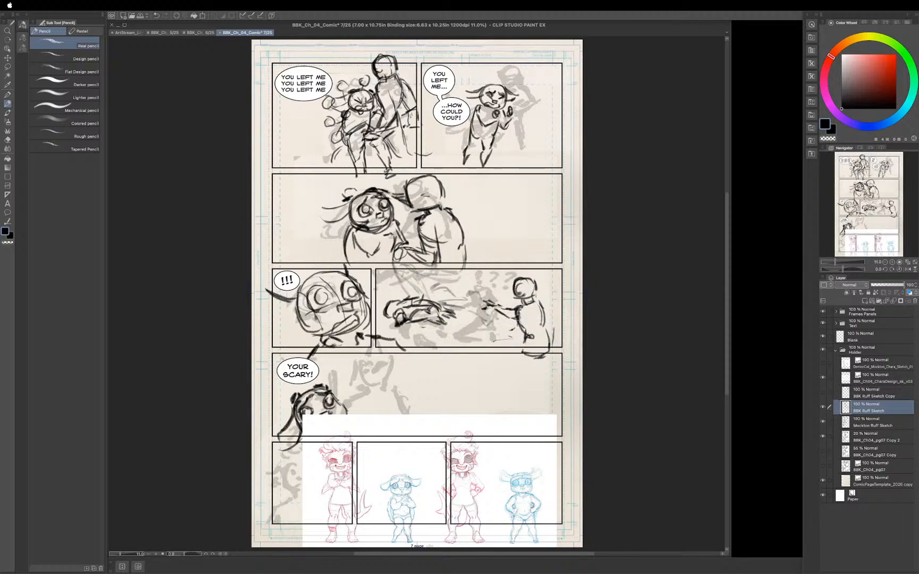
mouse_move(519, 321)
mouse_down()
mouse_move(516, 342)
mouse_move(483, 339)
mouse_move(516, 330)
mouse_move(489, 341)
mouse_move(511, 342)
mouse_move(527, 313)
mouse_move(526, 340)
mouse_up()
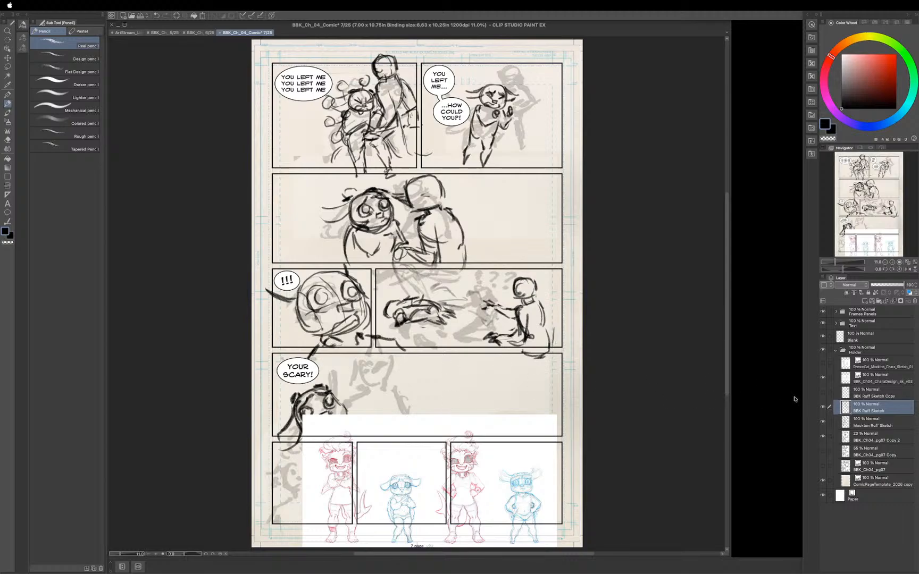
Move the character design reference layer up over the first-row panels to uncover the bottom rows.
click(867, 378)
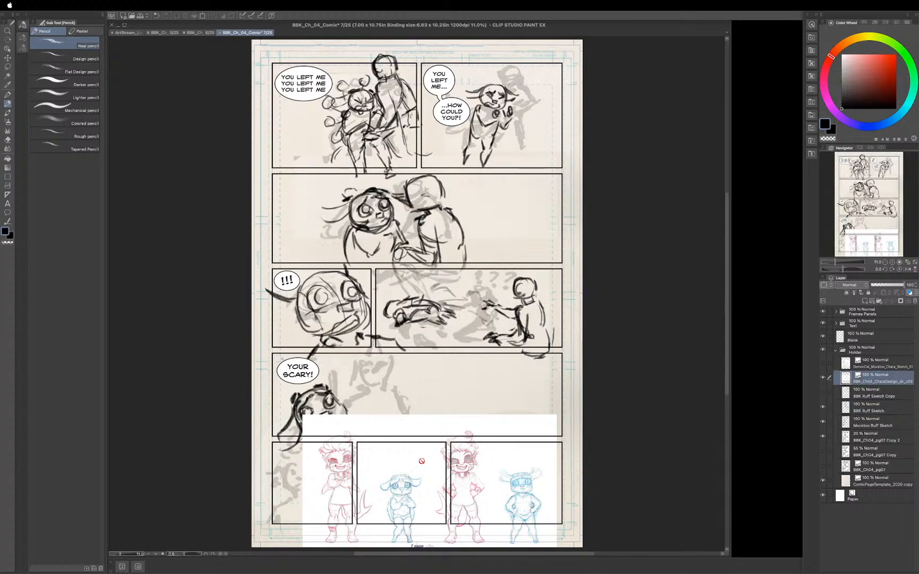
key(k)
mouse_move(429, 548)
mouse_down()
mouse_move(434, 414)
mouse_move(414, 194)
mouse_up()
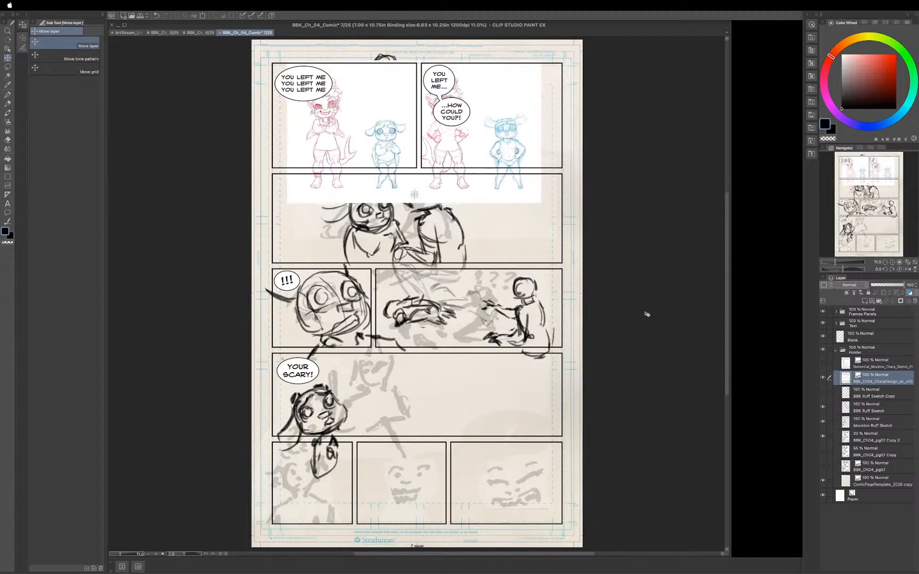
Sketch a boxy head outline on the BBK Ruff Sketch layer at the right end of the fourth-row panel with the Real pencil.
click(866, 411)
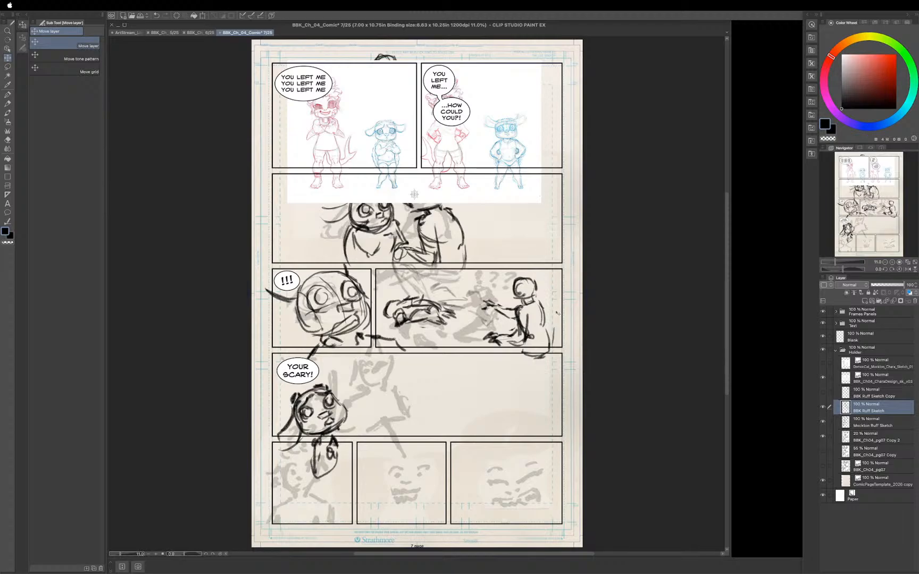
key(p)
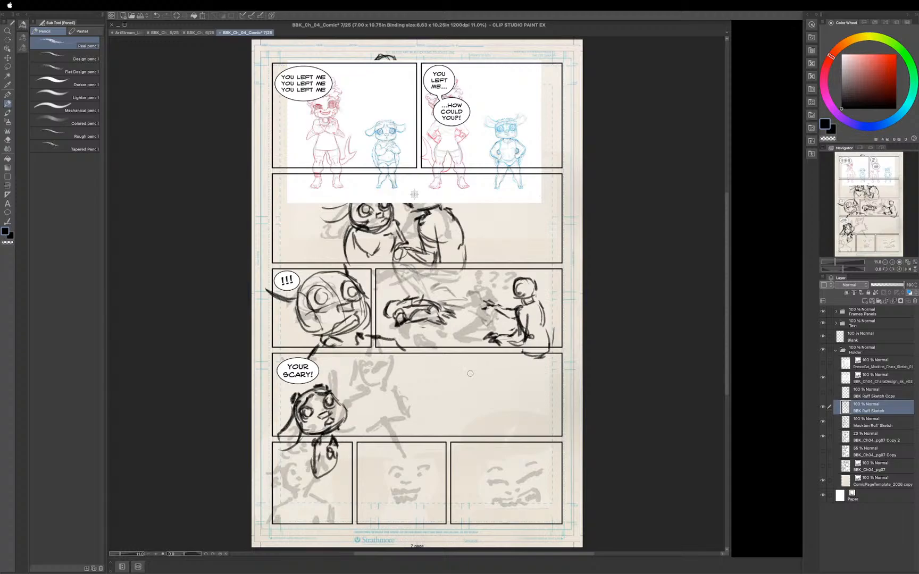
drag(475, 372, 494, 373)
mouse_move(467, 368)
mouse_down()
mouse_move(492, 370)
mouse_move(464, 373)
mouse_move(461, 409)
mouse_up()
mouse_move(468, 371)
mouse_down()
mouse_move(461, 410)
mouse_move(517, 405)
mouse_up()
mouse_move(504, 370)
mouse_down()
mouse_move(513, 406)
mouse_move(515, 380)
mouse_move(510, 407)
mouse_move(462, 410)
mouse_move(512, 411)
mouse_up()
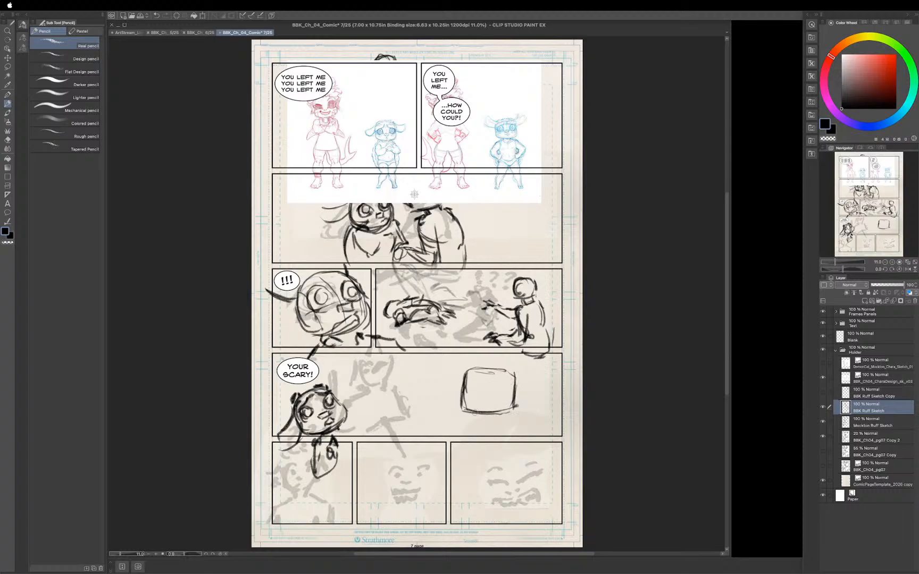
Add shoulders, oval eyes and a small nose and mouth to the boxy head.
mouse_move(477, 413)
mouse_down()
mouse_move(495, 420)
mouse_move(459, 422)
mouse_move(518, 430)
mouse_up()
drag(476, 383, 476, 391)
drag(494, 385, 494, 394)
drag(480, 397, 487, 399)
drag(476, 391, 475, 388)
mouse_move(462, 386)
mouse_down()
mouse_move(480, 413)
mouse_move(462, 407)
mouse_move(516, 406)
mouse_up()
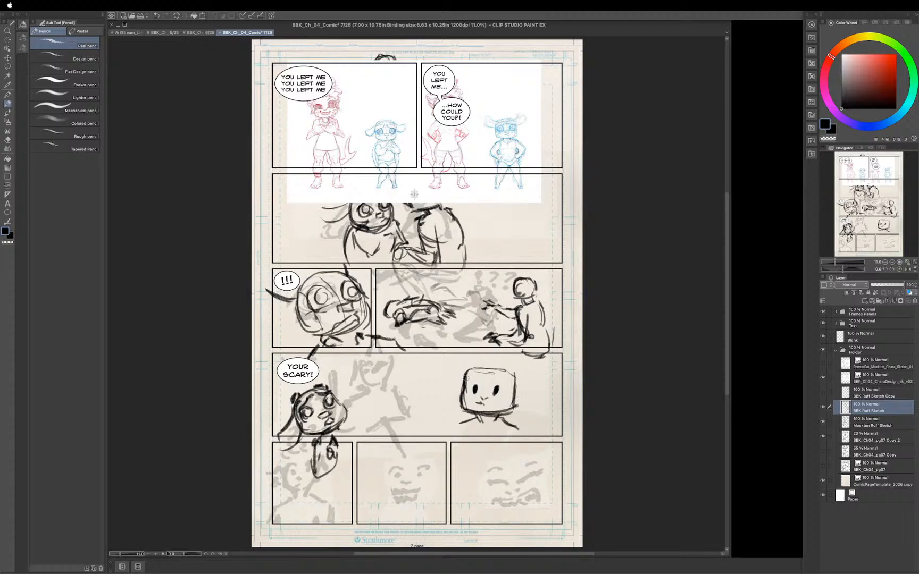
Draw pointed ears, tufts of hair and cheek fur around the boxy head.
drag(458, 368, 459, 407)
mouse_move(511, 384)
mouse_down()
mouse_move(534, 372)
mouse_move(516, 394)
mouse_move(518, 385)
mouse_move(518, 413)
mouse_move(510, 405)
mouse_move(523, 411)
mouse_up()
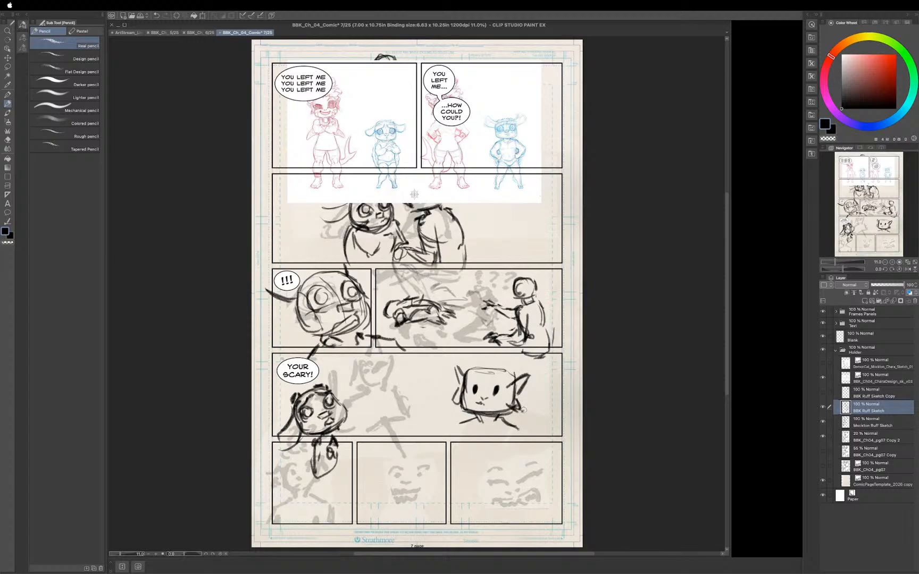
mouse_move(460, 401)
mouse_down()
mouse_move(454, 393)
mouse_move(451, 403)
mouse_move(459, 390)
mouse_move(456, 407)
mouse_up()
mouse_move(451, 367)
mouse_down()
mouse_move(458, 385)
mouse_move(469, 349)
mouse_move(461, 366)
mouse_move(476, 352)
mouse_move(520, 367)
mouse_move(463, 375)
mouse_up()
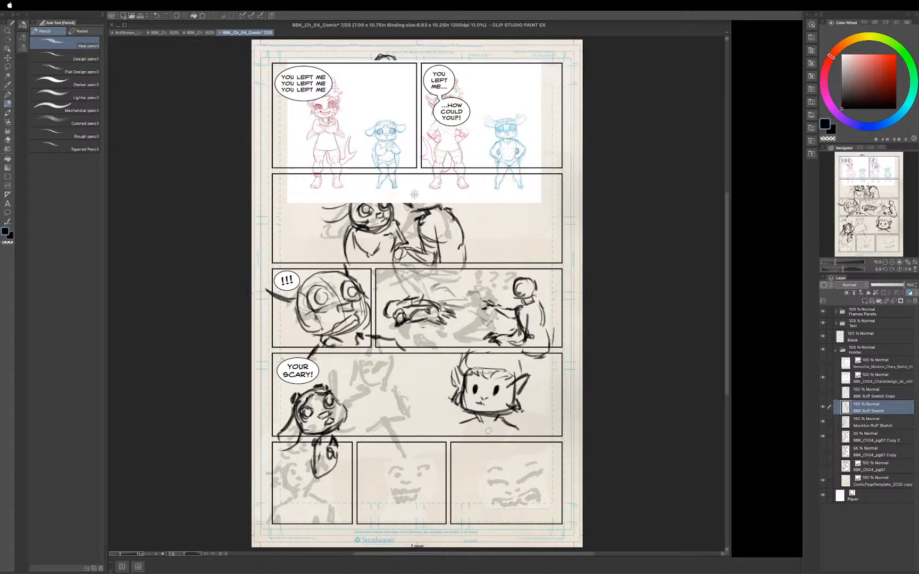
mouse_move(470, 404)
mouse_down()
mouse_move(490, 413)
mouse_move(513, 408)
mouse_up()
Lasso the boxy head, move it into the bottom row's first panel and apply the transformation.
key(m)
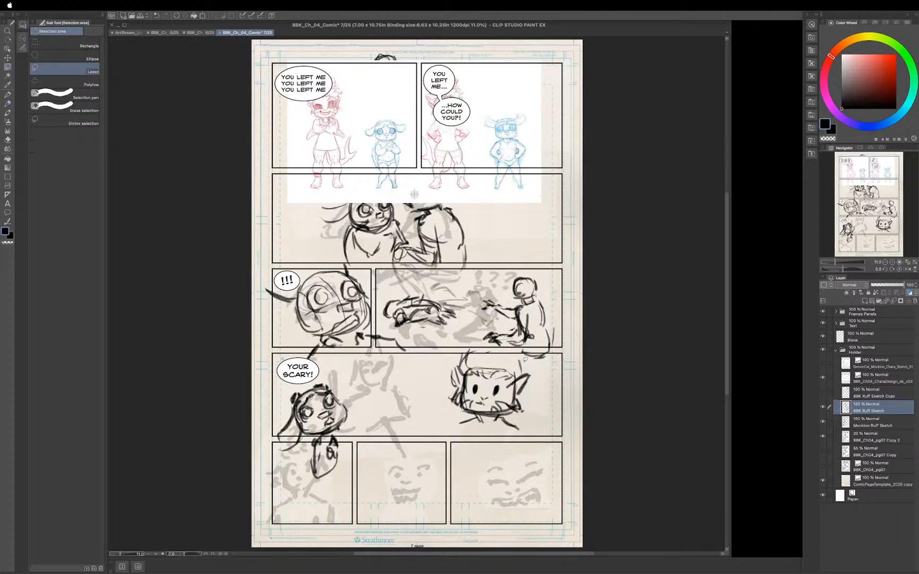
mouse_move(531, 361)
mouse_down()
mouse_move(504, 343)
mouse_move(464, 345)
mouse_move(447, 367)
mouse_move(443, 433)
mouse_move(513, 436)
mouse_move(536, 421)
mouse_move(527, 356)
mouse_up()
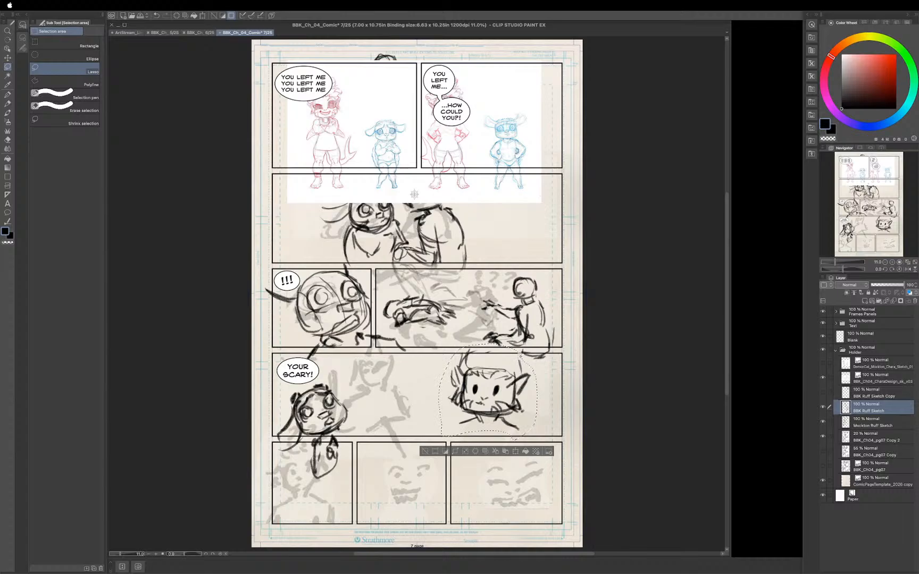
key(ctrl+t)
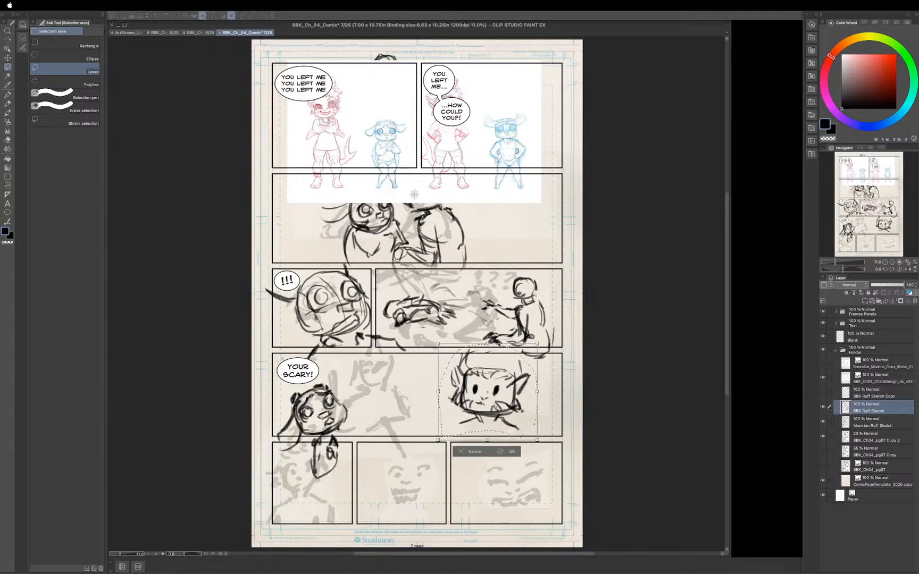
mouse_move(499, 399)
mouse_down()
mouse_move(327, 483)
mouse_move(327, 495)
mouse_up()
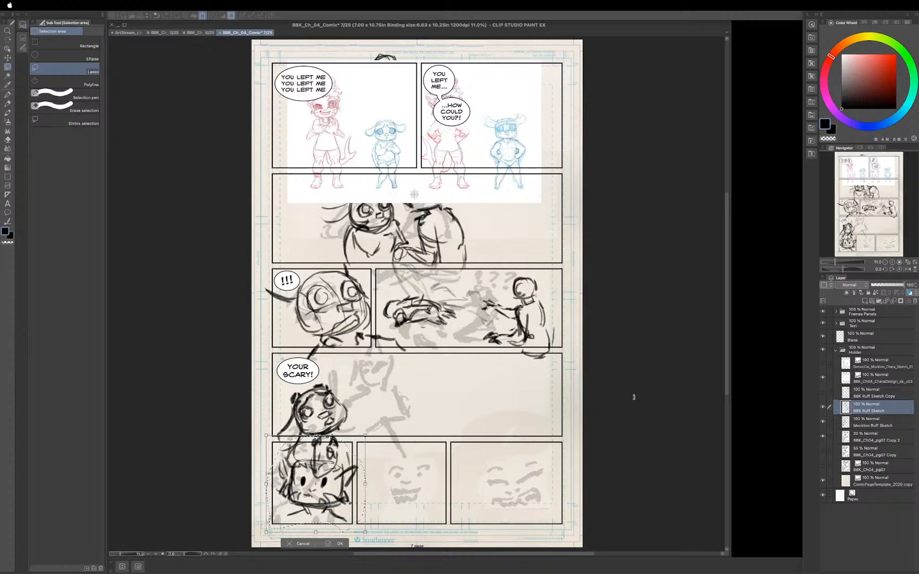
click(867, 412)
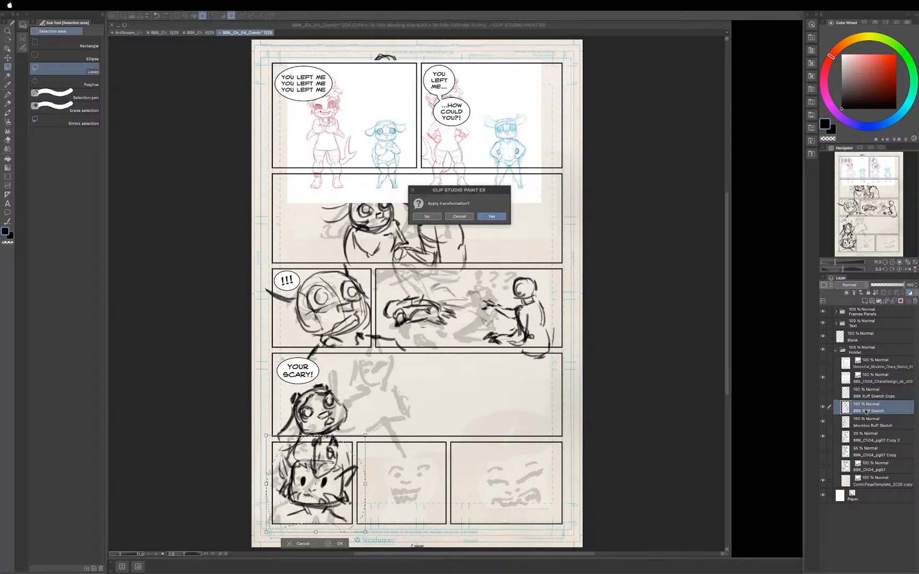
click(495, 216)
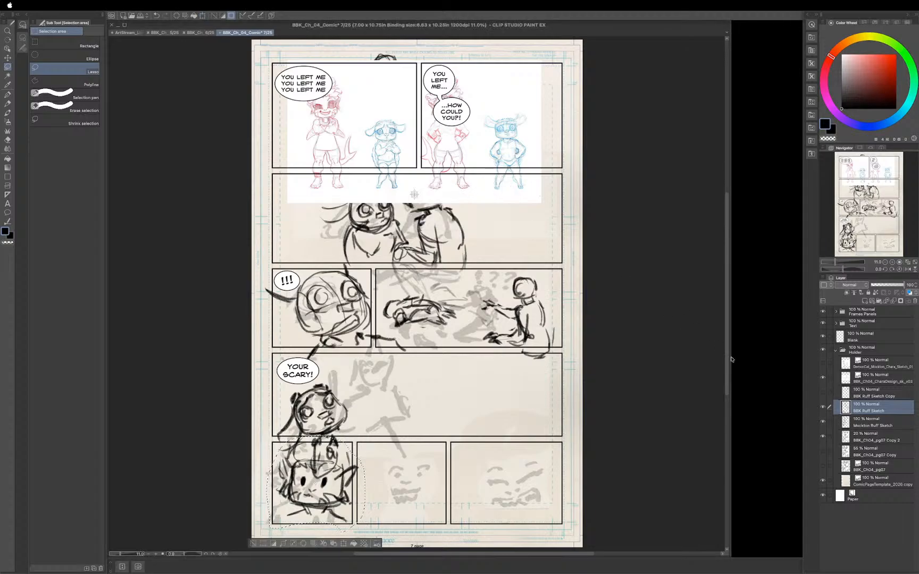
Duplicate the BBK Ruff Sketch layer and clear everything above the bottom-row head from the copy.
click(822, 408)
click(823, 408)
key(super+alt+d)
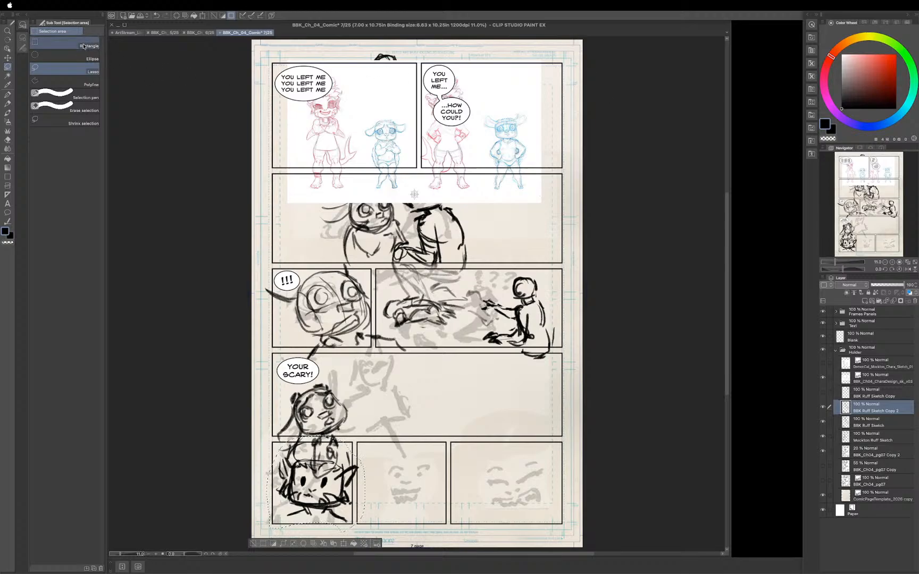
click(85, 43)
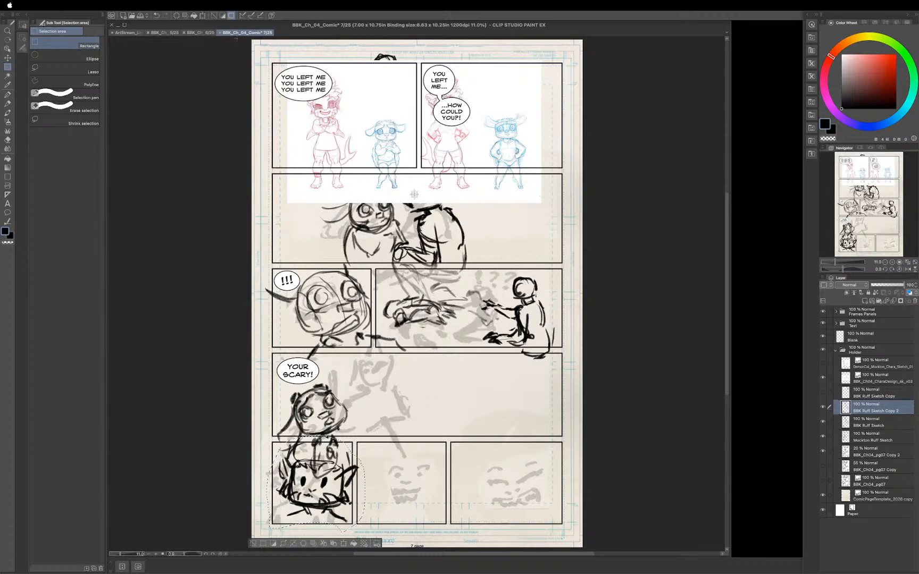
drag(237, 38, 553, 308)
drag(645, 400, 618, 399)
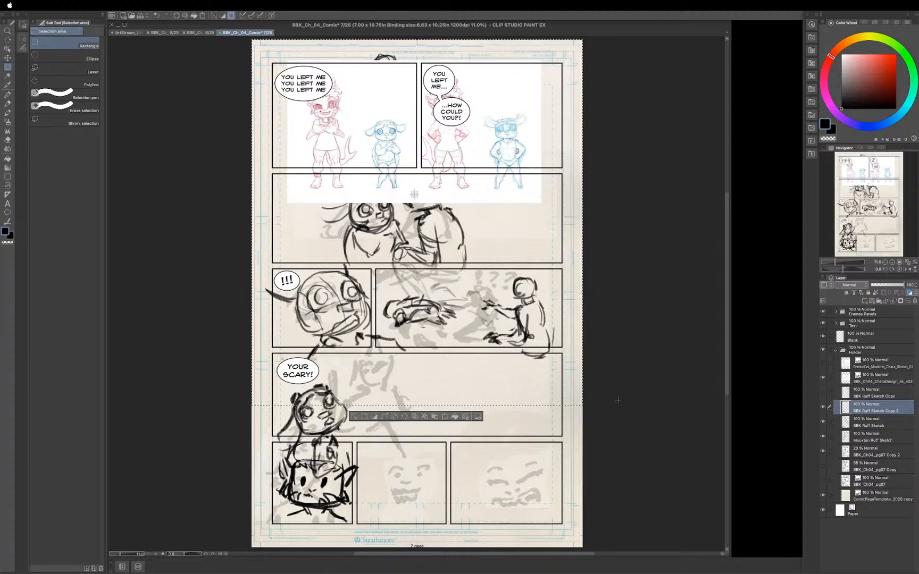
click(618, 400)
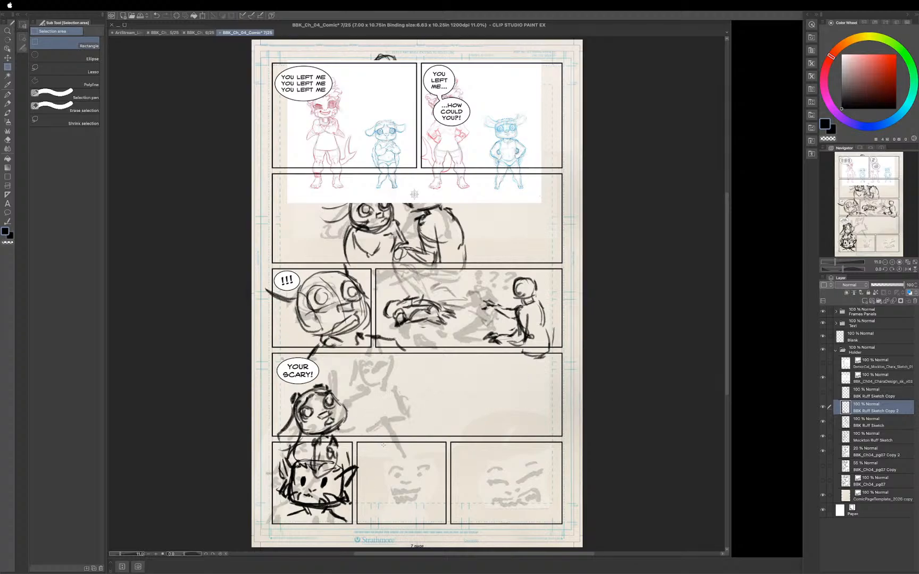
Move the copied head into the bottom row's middle panel.
drag(372, 424, 261, 529)
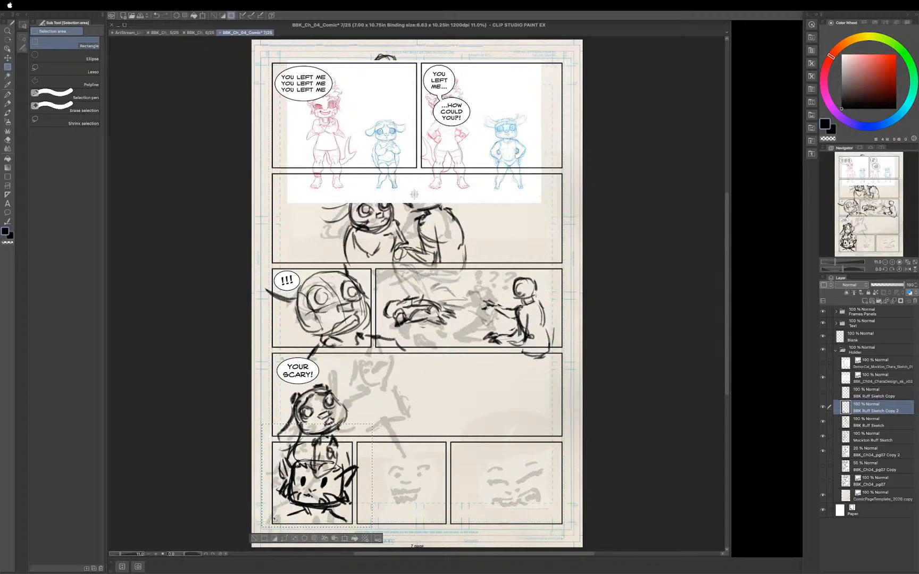
key(ctrl+t)
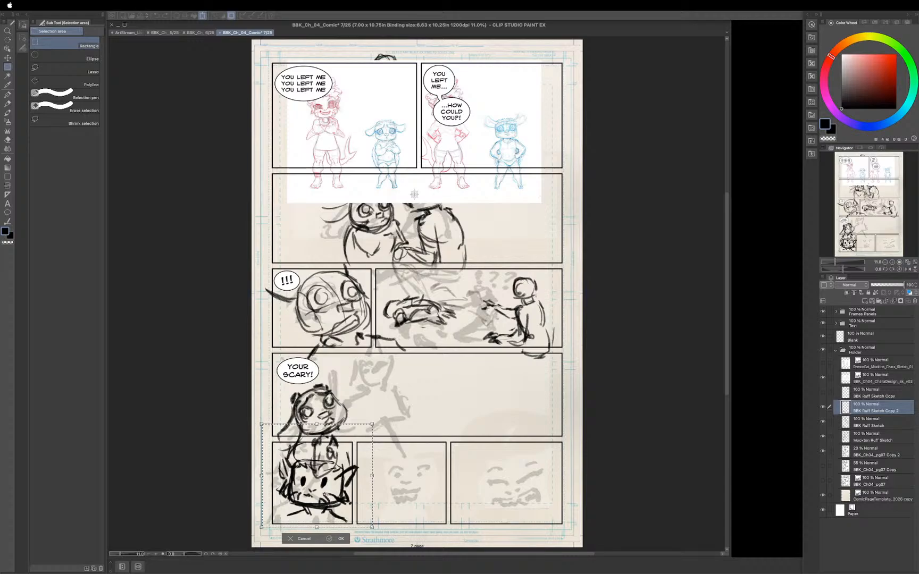
drag(345, 491, 411, 493)
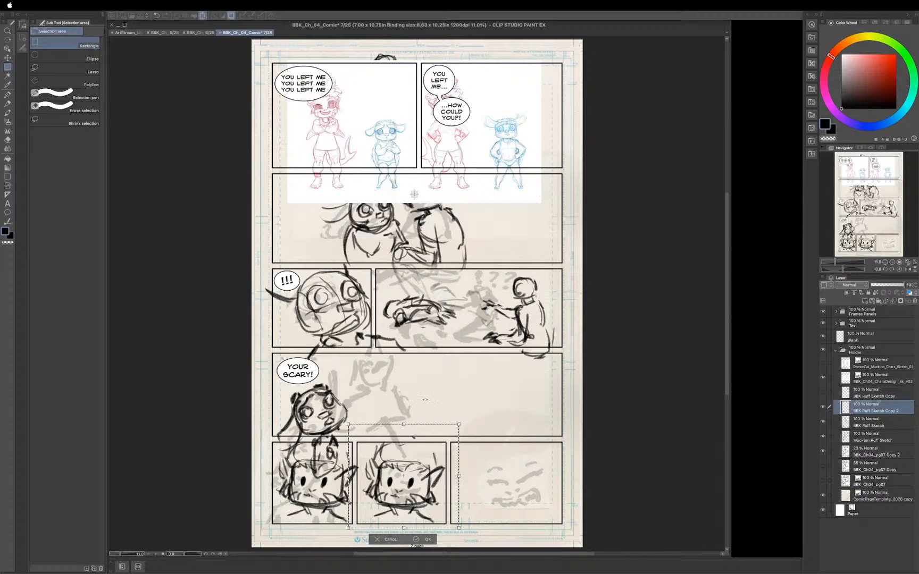
key(Return)
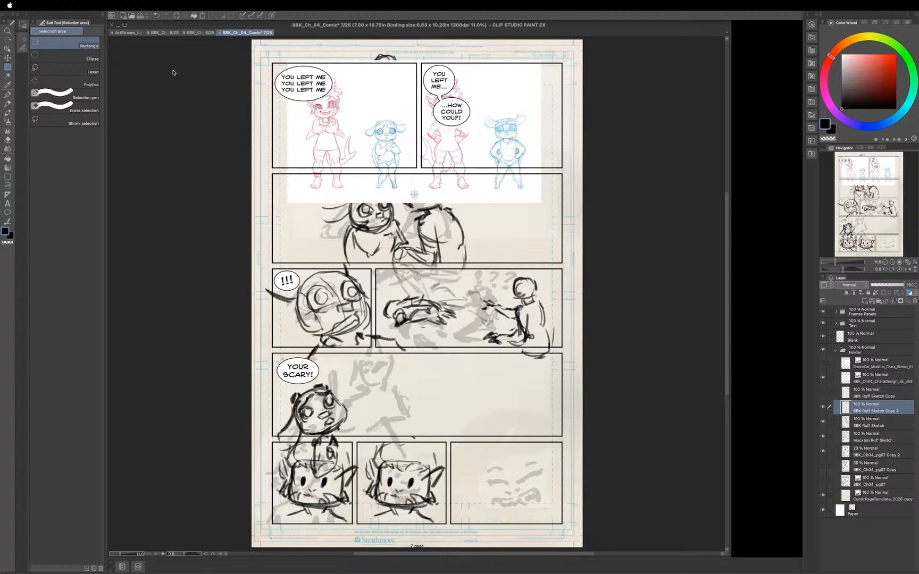
Duplicate the copied head's layer and move the new head into the bottom row's last panel.
key(super+v)
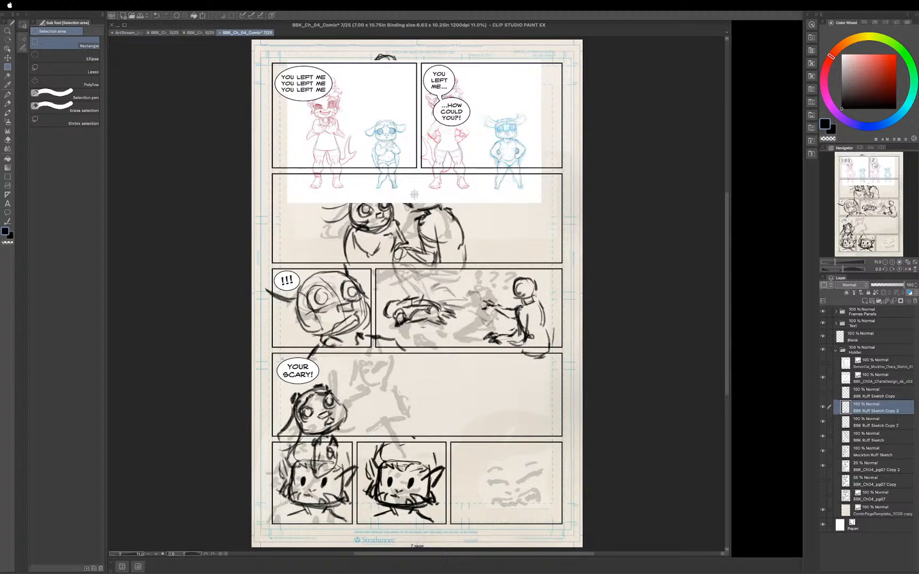
key(k)
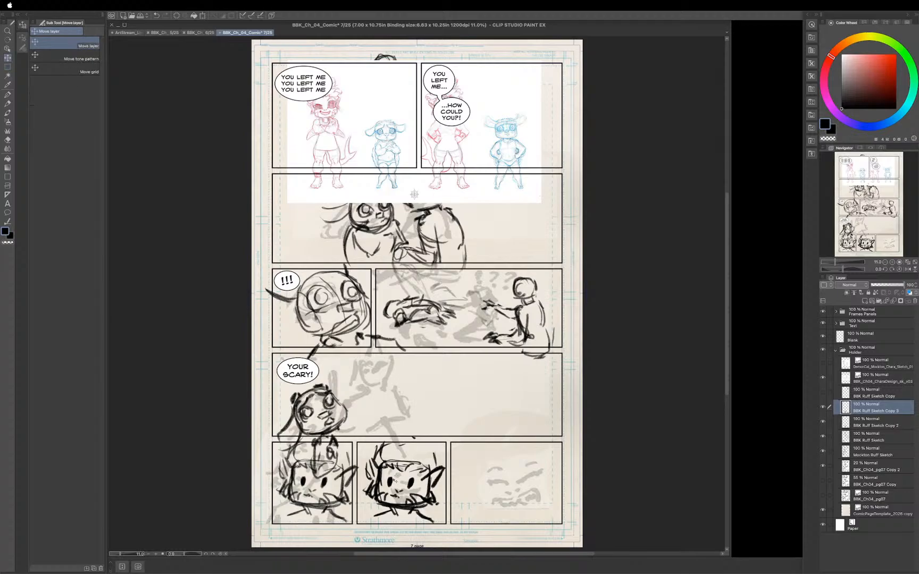
mouse_move(413, 483)
mouse_down()
mouse_move(522, 487)
mouse_move(516, 470)
mouse_up()
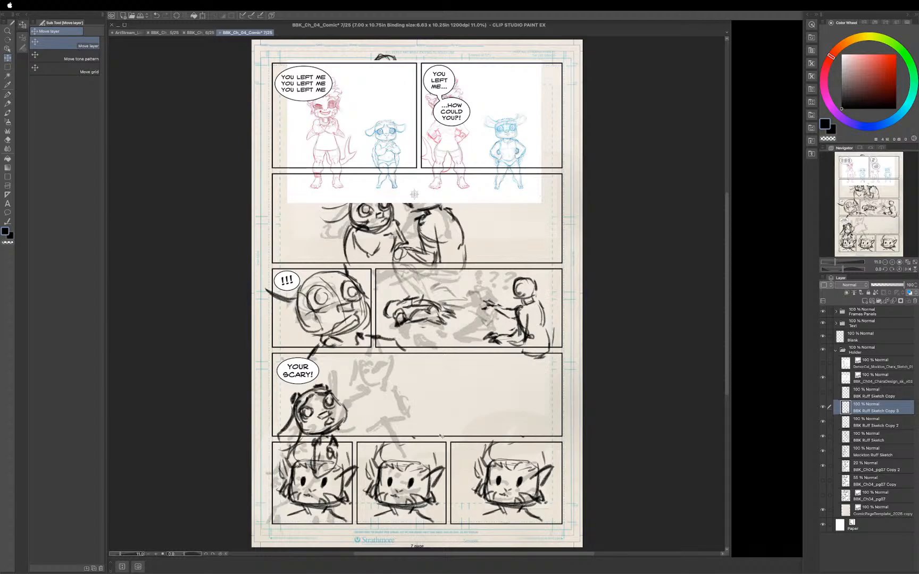
Merge both head copies down into the BBK Ruff Sketch layer and toggle its visibility to check the merged sketch.
key(p)
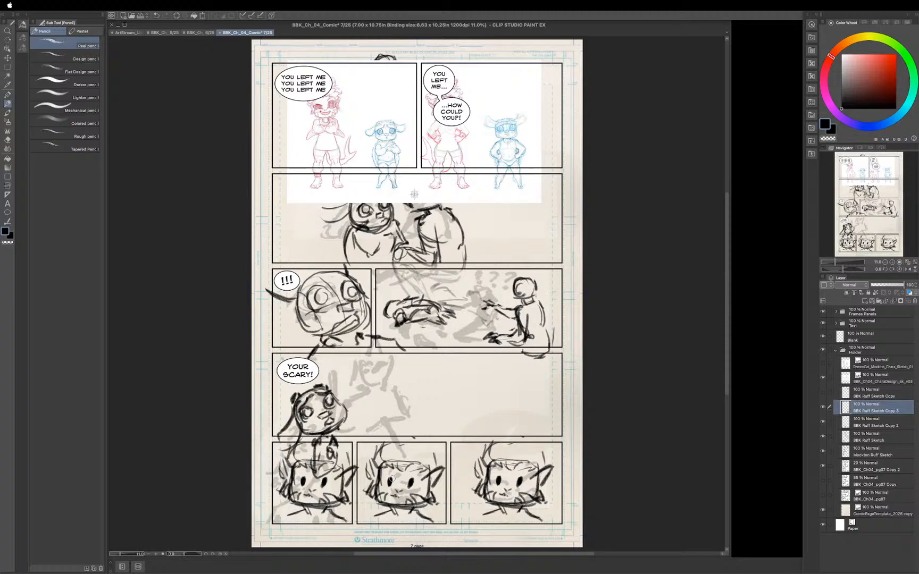
click(893, 302)
click(893, 302)
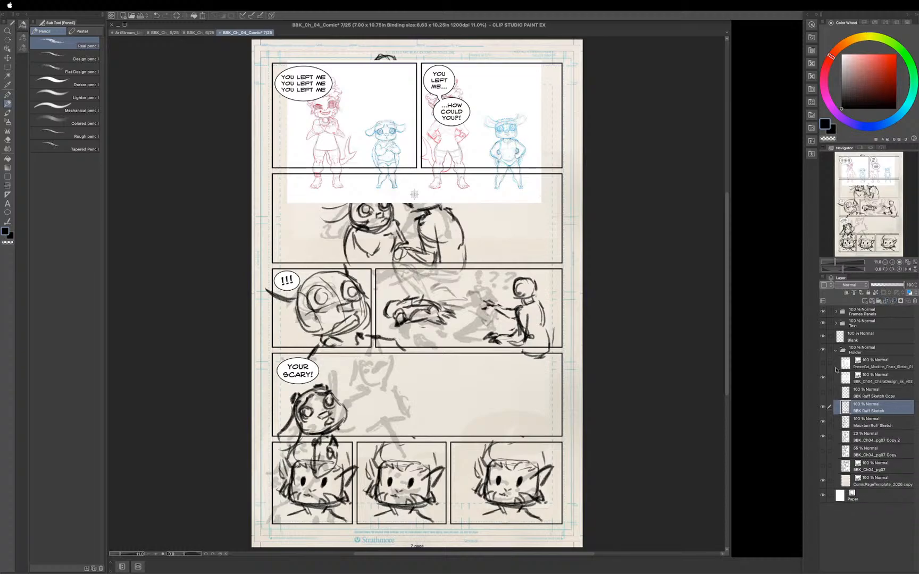
click(822, 408)
click(822, 408)
click(822, 408)
click(822, 408)
click(823, 408)
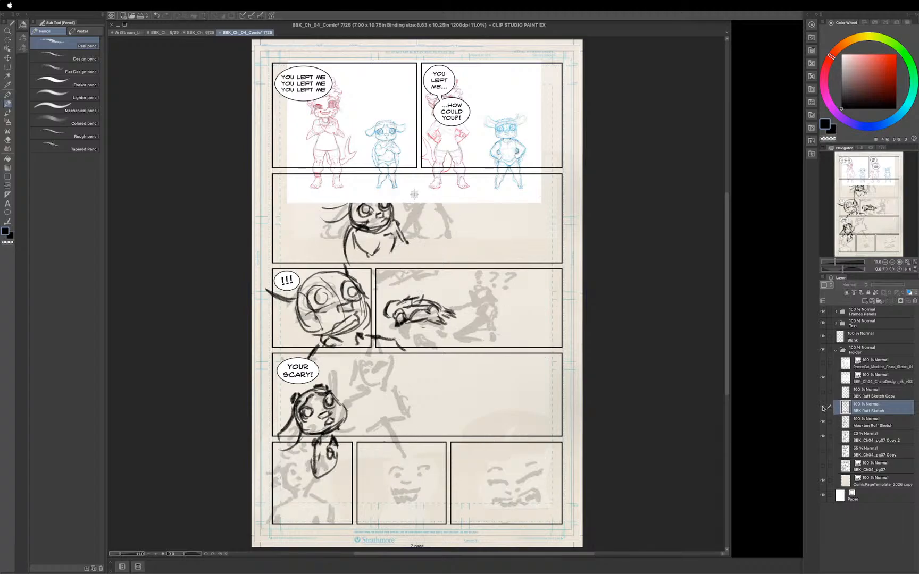
click(822, 408)
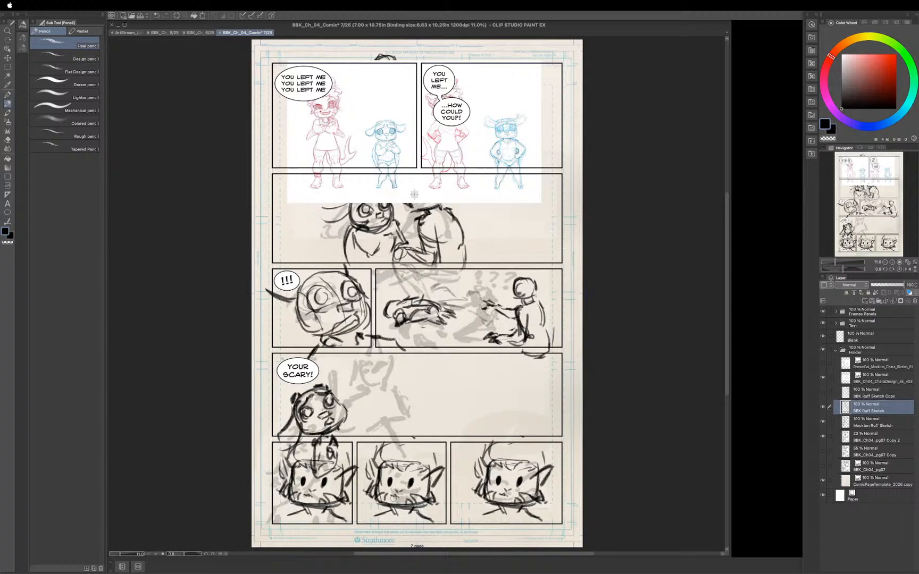
Erase the middle bottom head's eyes with the Kneaded eraser and redraw it with large eyes and a wide grin.
key(e)
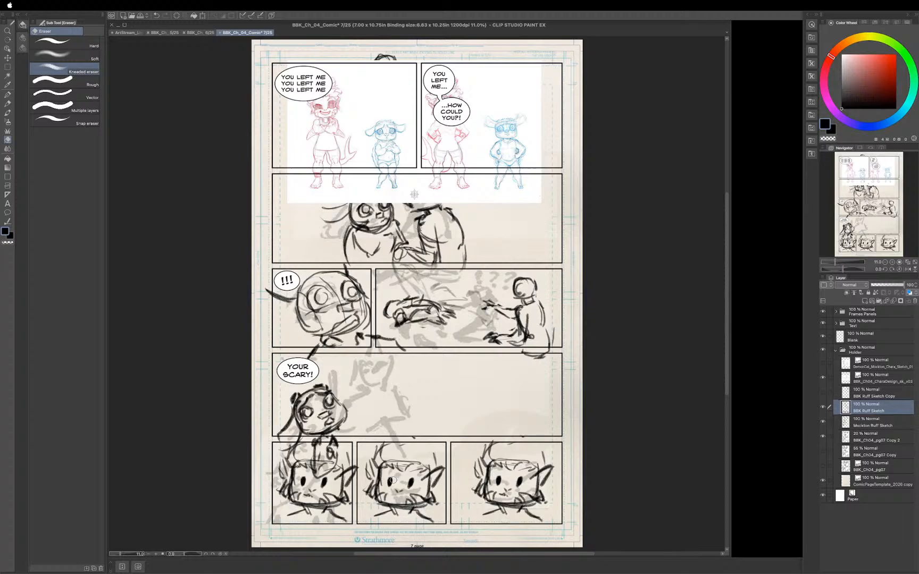
key(p)
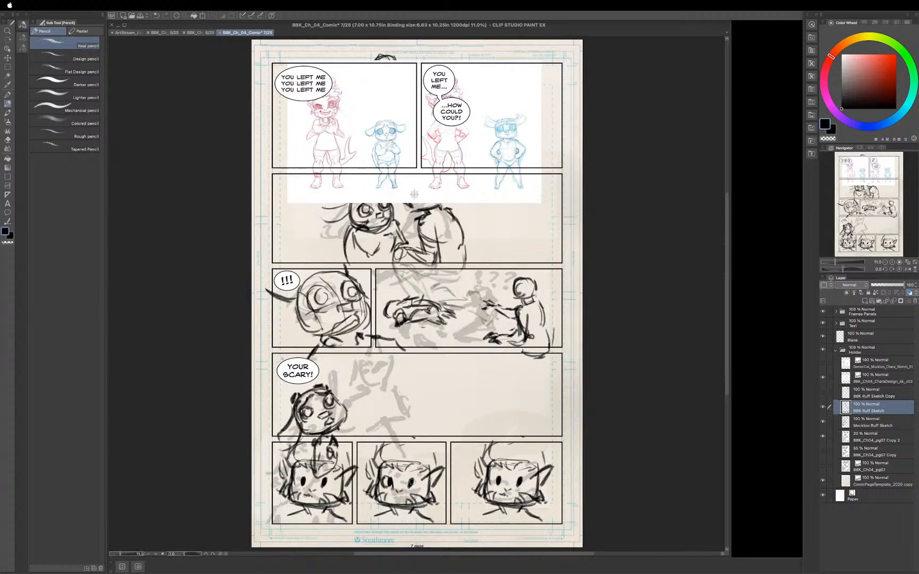
drag(384, 479, 386, 482)
mouse_move(389, 483)
mouse_down()
mouse_move(421, 483)
mouse_move(413, 480)
mouse_up()
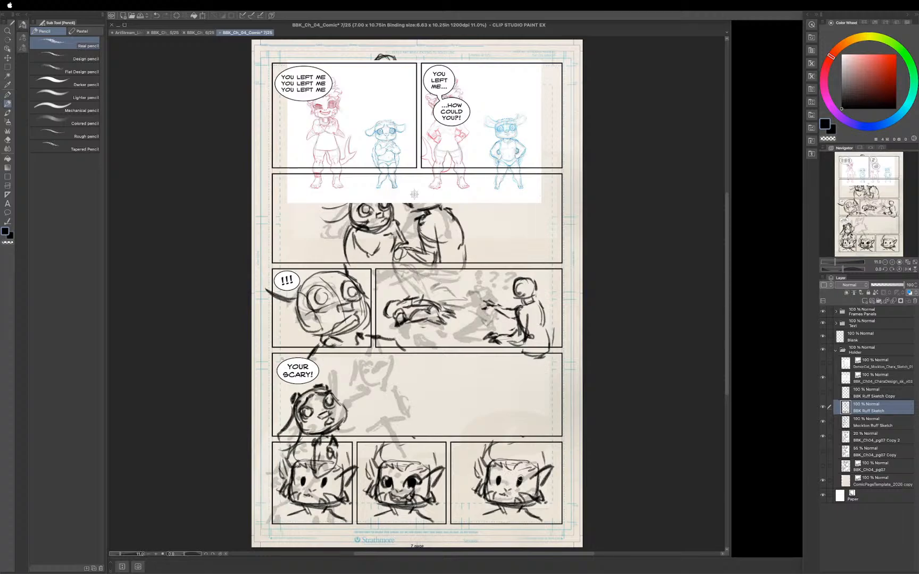
Compare the sketch by toggling its layer, and erase the facial features of the head in the bottom row's last panel.
click(822, 408)
click(821, 407)
click(822, 408)
click(822, 408)
key(e)
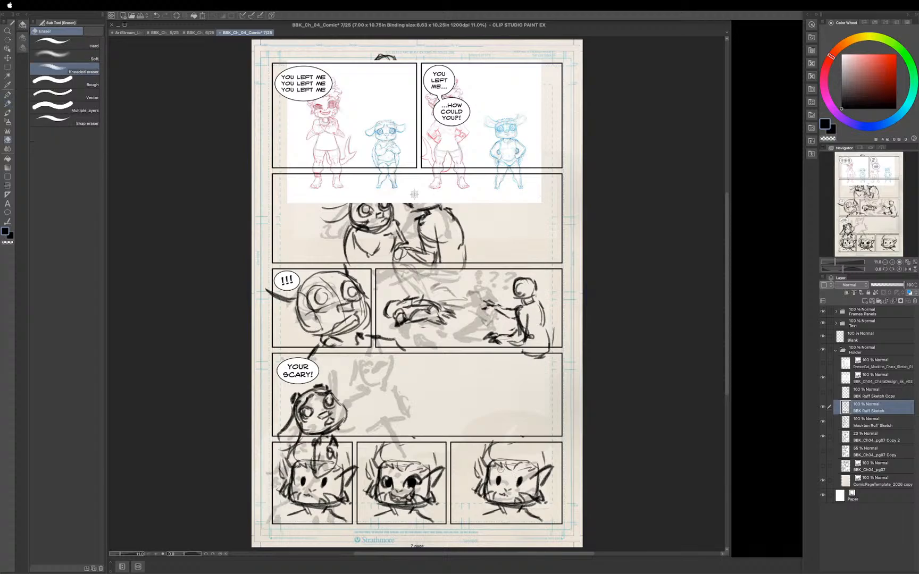
mouse_move(498, 481)
mouse_down()
mouse_move(524, 472)
mouse_move(513, 490)
mouse_up()
Select the head in the bottom row's last panel, rotate it slightly counterclockwise, deselect it, and save the page.
key(m)
drag(546, 426, 468, 513)
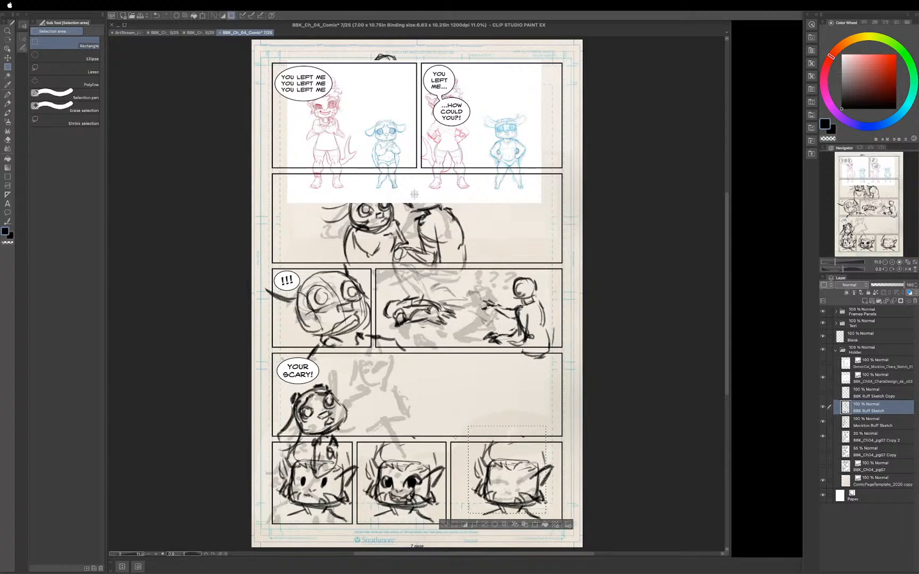
drag(455, 420, 565, 534)
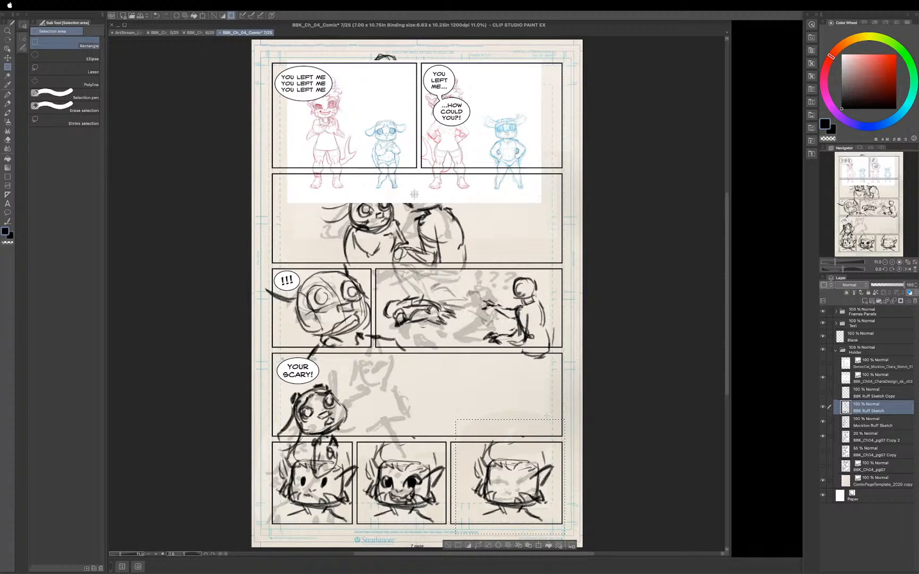
key(super+t)
drag(569, 414, 555, 403)
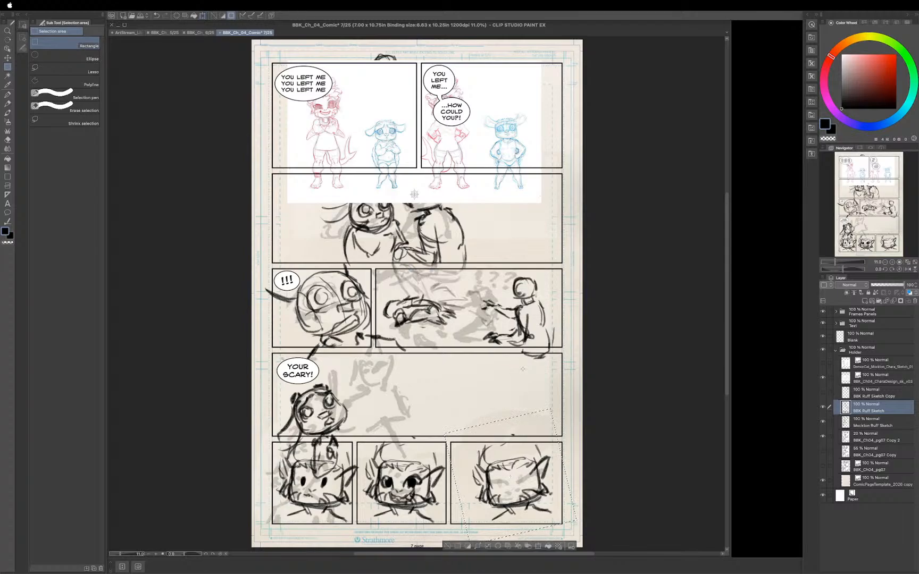
key(super+d)
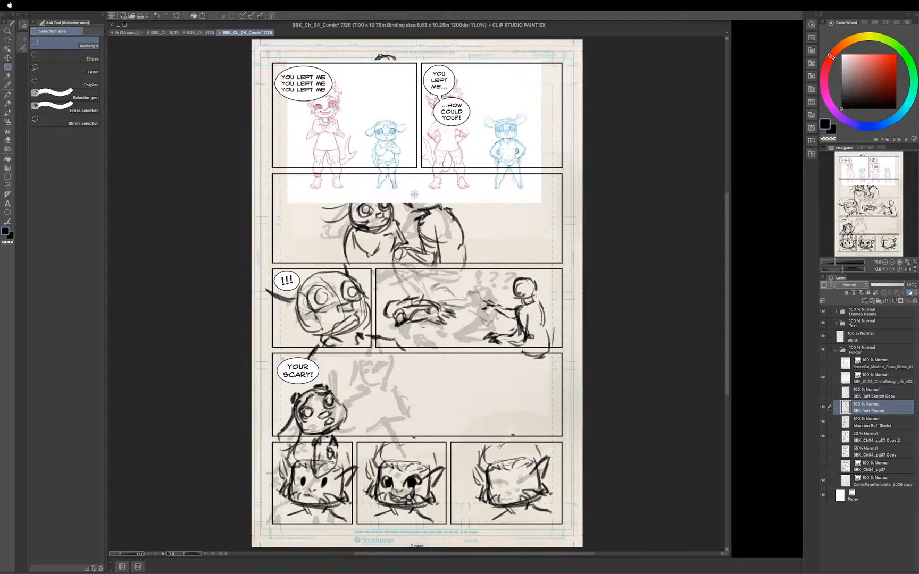
key(super+s)
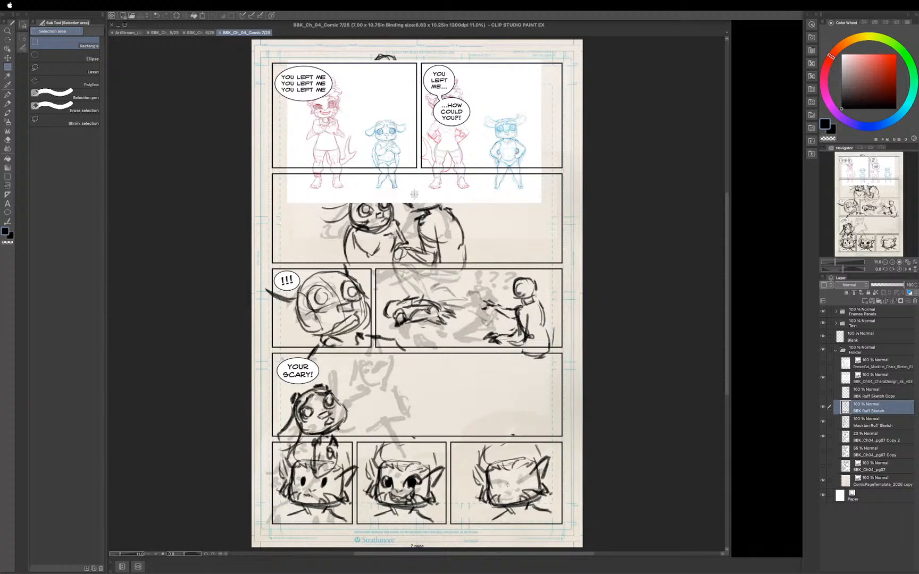
Sketch squinting closed eyes, a nose and a wide toothy grin on the head in the bottom row's last panel with the Real pencil.
key(p)
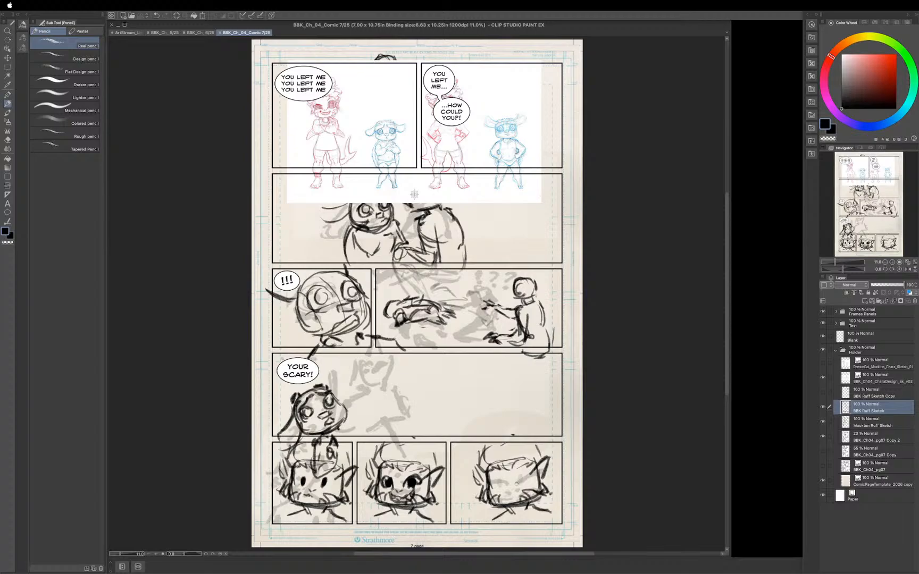
mouse_move(516, 483)
mouse_down()
mouse_move(527, 475)
mouse_move(516, 482)
mouse_up()
drag(518, 482, 531, 479)
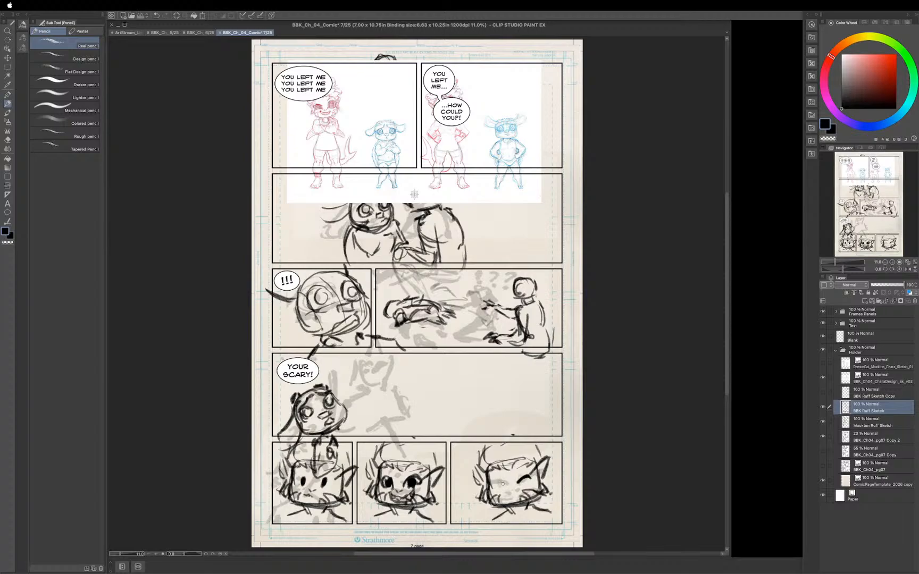
drag(490, 483, 501, 482)
drag(509, 487, 514, 486)
mouse_move(505, 492)
mouse_down()
mouse_move(525, 482)
mouse_move(511, 502)
mouse_move(498, 495)
mouse_move(507, 503)
mouse_move(523, 489)
mouse_up()
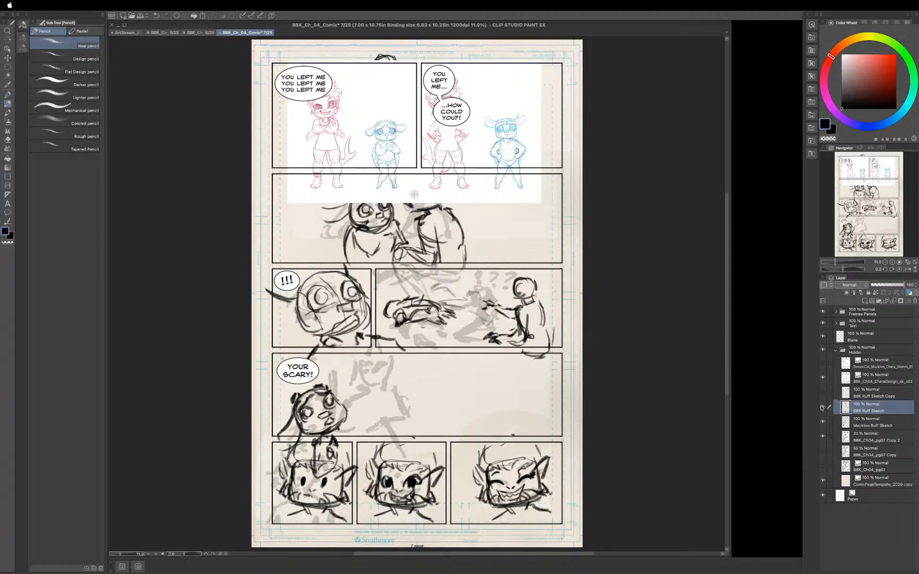
Hide the BBK character design reference and merge the BBK Ruff Sketch Copy layer down into BBK Ruff Sketch.
click(823, 377)
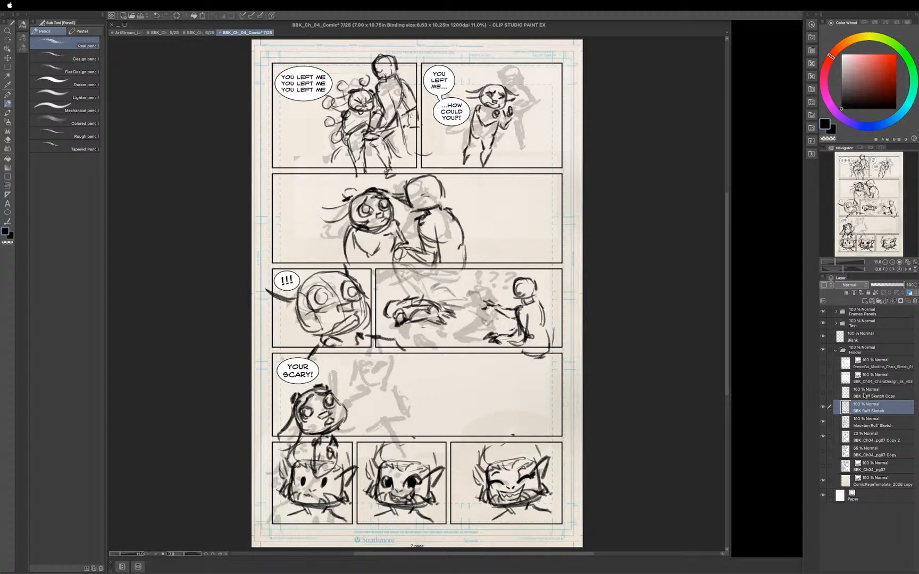
click(866, 396)
click(823, 394)
click(823, 393)
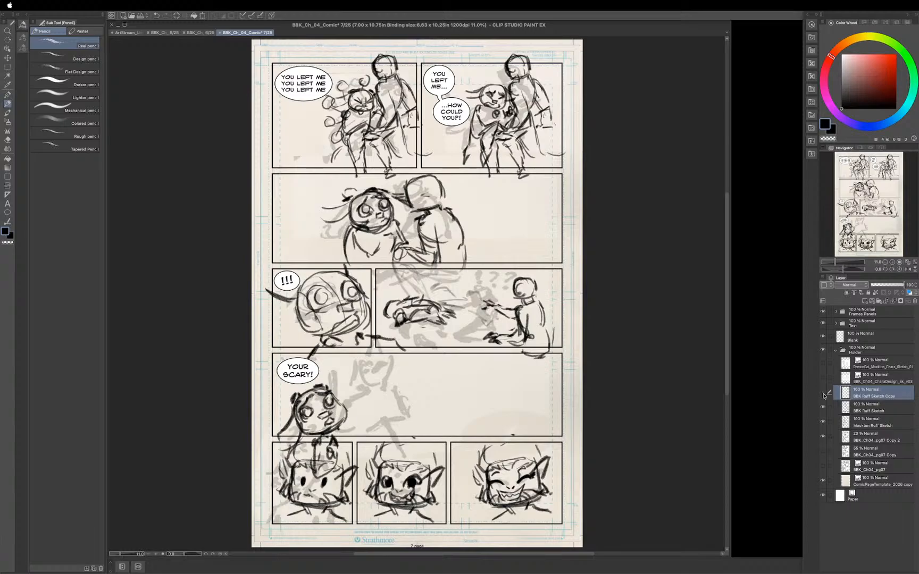
click(823, 394)
click(893, 302)
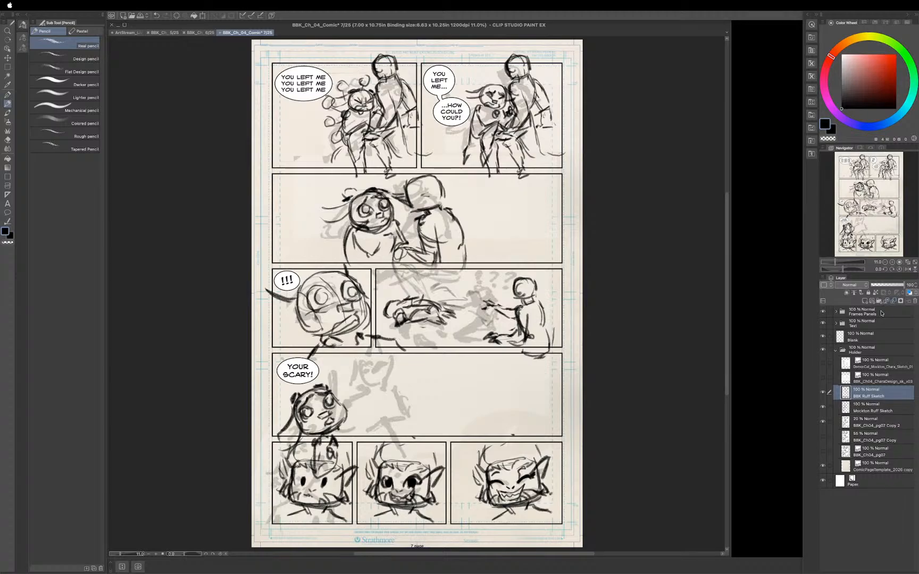
Toggle the merged BBK Ruff Sketch layer's visibility repeatedly to compare its figures with the rest of the page.
click(823, 393)
click(823, 393)
click(823, 393)
click(823, 393)
click(822, 393)
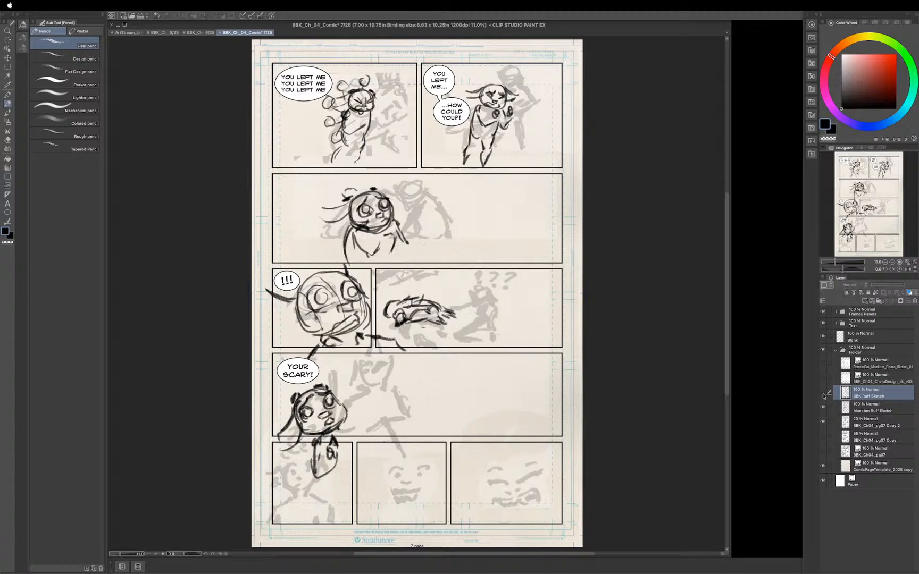
click(823, 393)
click(823, 394)
click(823, 394)
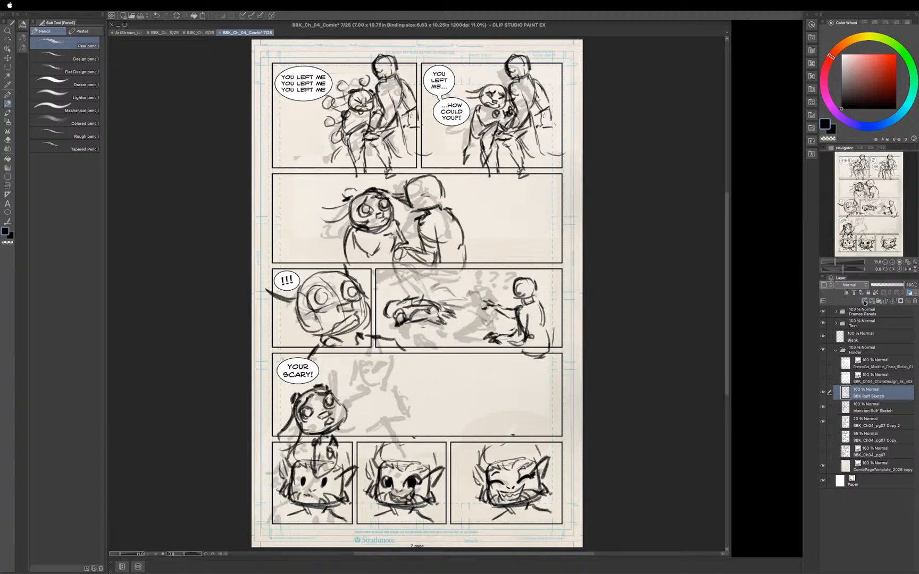
Add a new layer above BBK Ruff Sketch and name it Demon Cat.
click(865, 302)
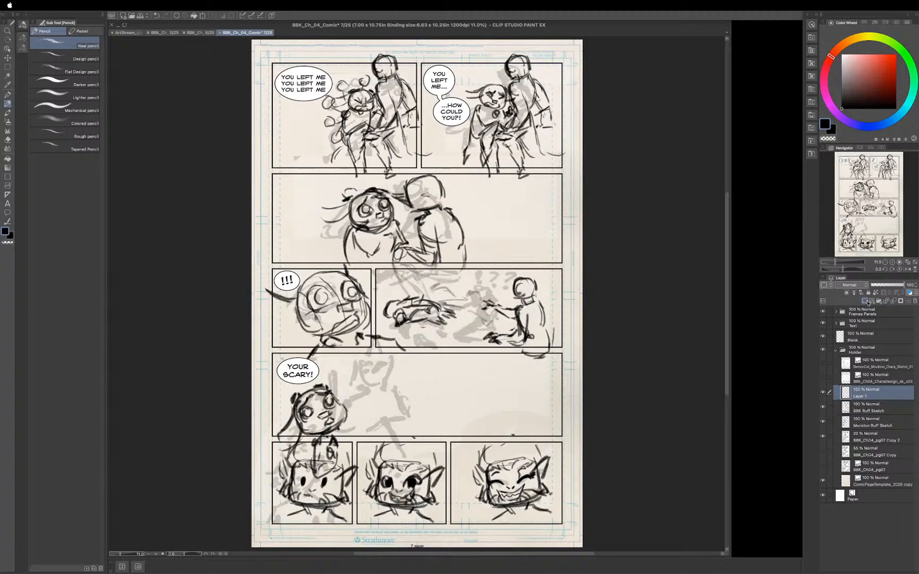
double_click(854, 396)
key(BackSpace)
key(Return)
Show the demon cat character reference, move it up over the top panels, and make the Demon Cat layer active.
click(822, 364)
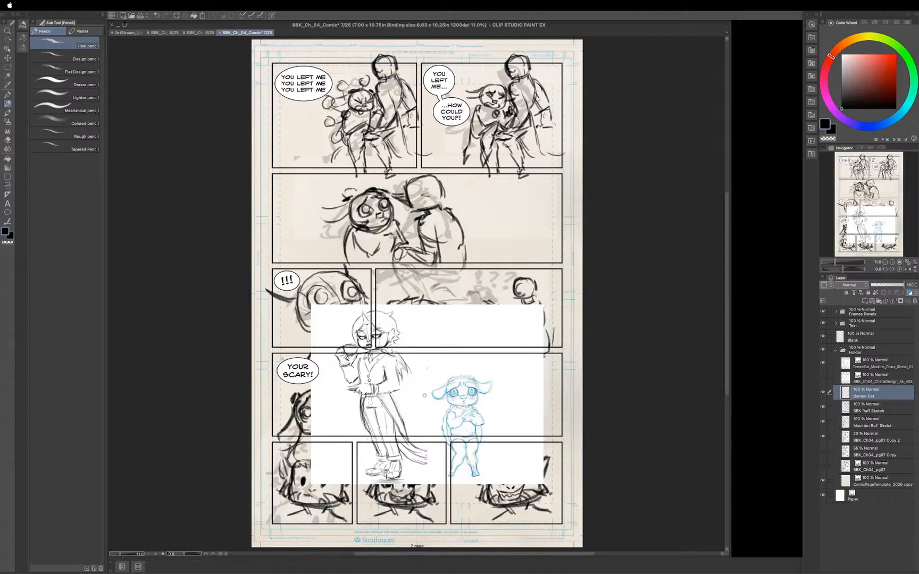
key(k)
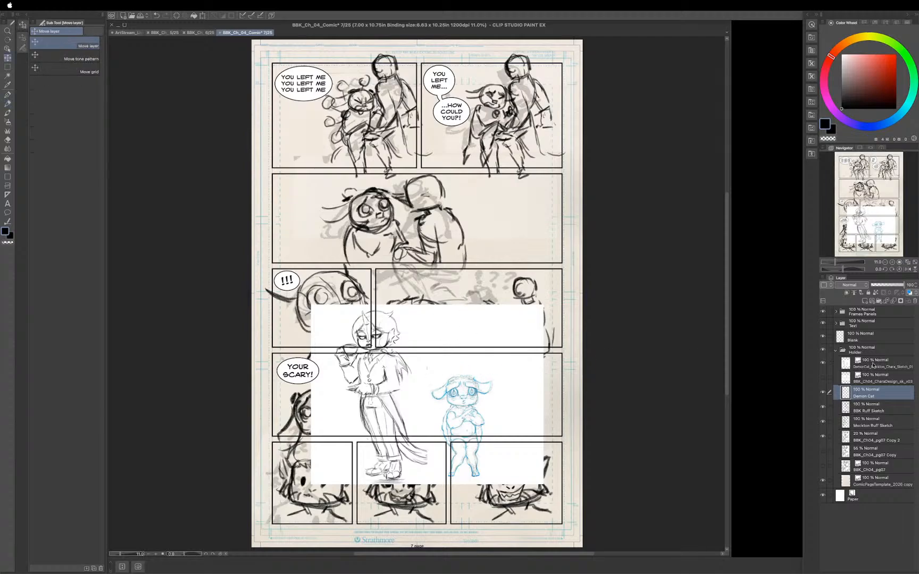
click(874, 364)
mouse_move(443, 398)
mouse_down()
mouse_move(468, 178)
mouse_move(467, 157)
mouse_move(432, 152)
mouse_up()
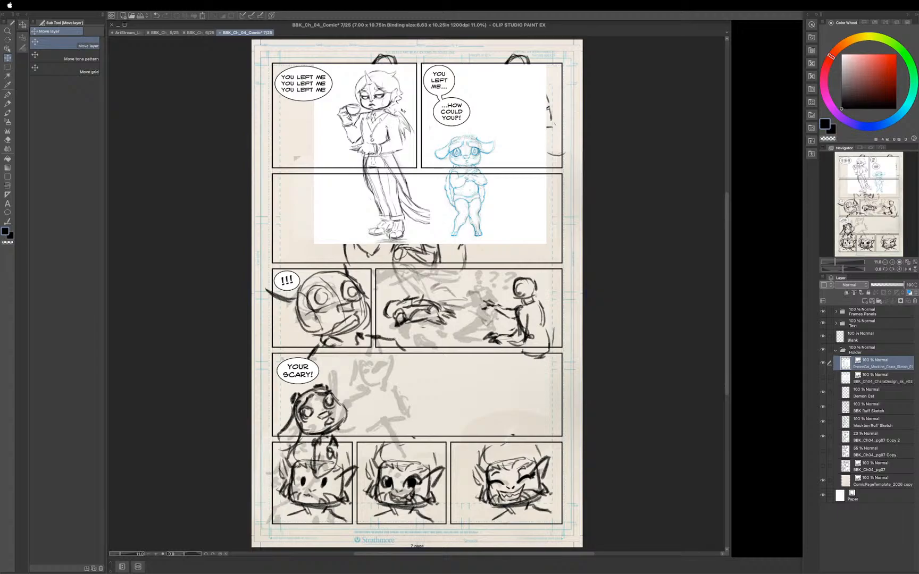
click(858, 440)
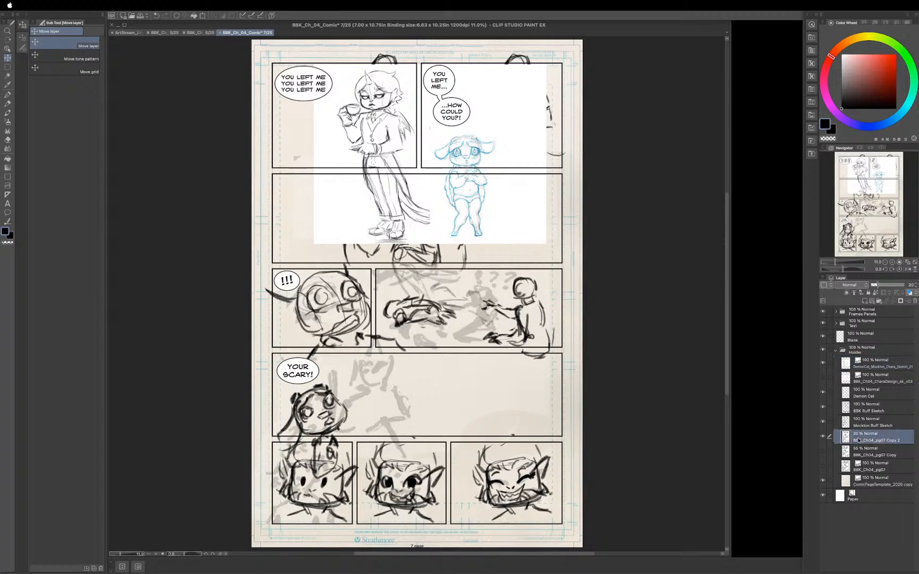
click(867, 397)
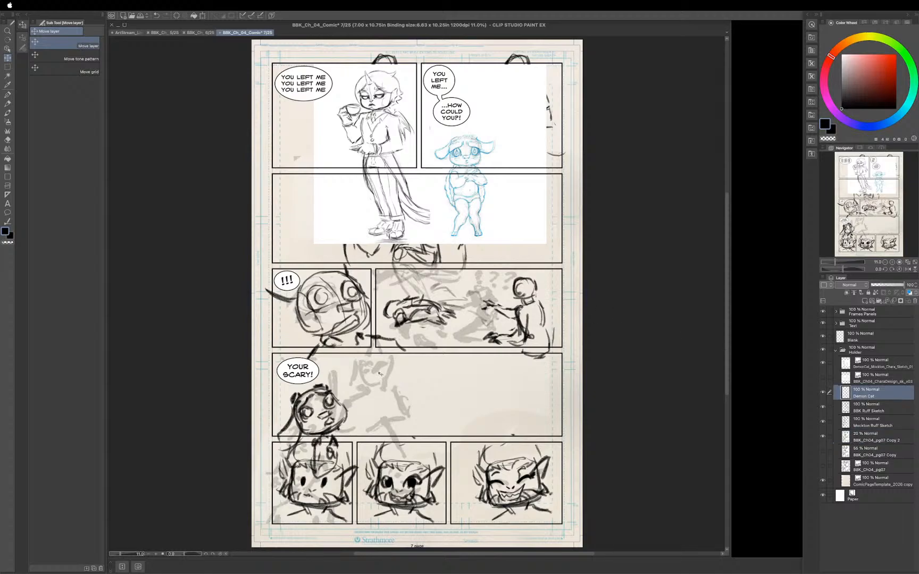
Sketch the demon cat's rounded head, collar and shoulders beside the small character in the "YOUR SCARY!" panel.
key(p)
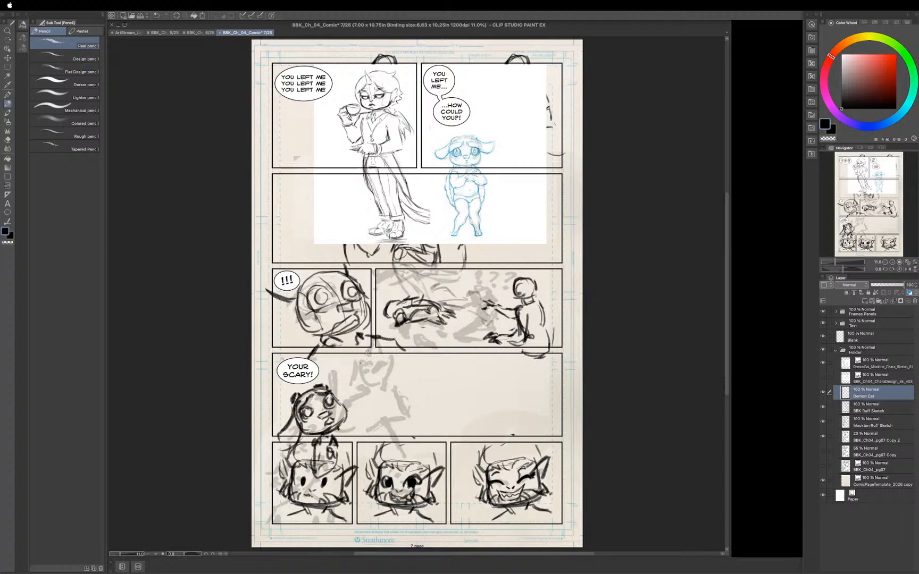
mouse_move(367, 352)
mouse_down()
mouse_move(361, 364)
mouse_move(367, 355)
mouse_up()
mouse_move(362, 361)
mouse_down()
mouse_move(379, 347)
mouse_move(399, 354)
mouse_move(390, 348)
mouse_move(406, 365)
mouse_move(397, 352)
mouse_move(402, 372)
mouse_move(373, 352)
mouse_move(364, 379)
mouse_move(361, 363)
mouse_move(366, 394)
mouse_move(386, 392)
mouse_move(361, 386)
mouse_move(386, 398)
mouse_move(401, 391)
mouse_move(406, 359)
mouse_move(396, 394)
mouse_up()
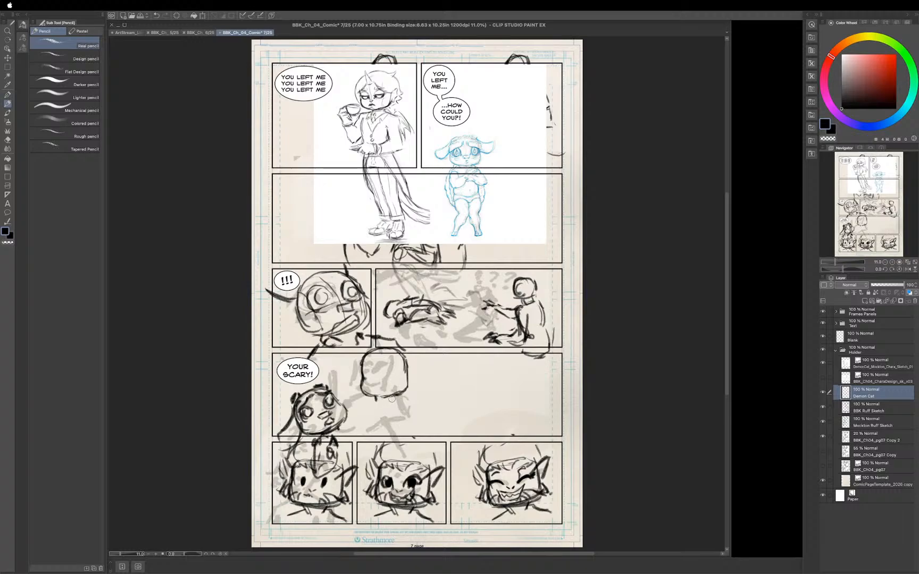
drag(396, 394, 395, 399)
mouse_move(390, 406)
mouse_down()
mouse_move(372, 403)
mouse_move(392, 420)
mouse_move(406, 412)
mouse_move(396, 399)
mouse_move(396, 419)
mouse_move(369, 399)
mouse_move(354, 408)
mouse_move(408, 397)
mouse_move(398, 401)
mouse_move(423, 406)
mouse_move(370, 402)
mouse_move(351, 435)
mouse_up()
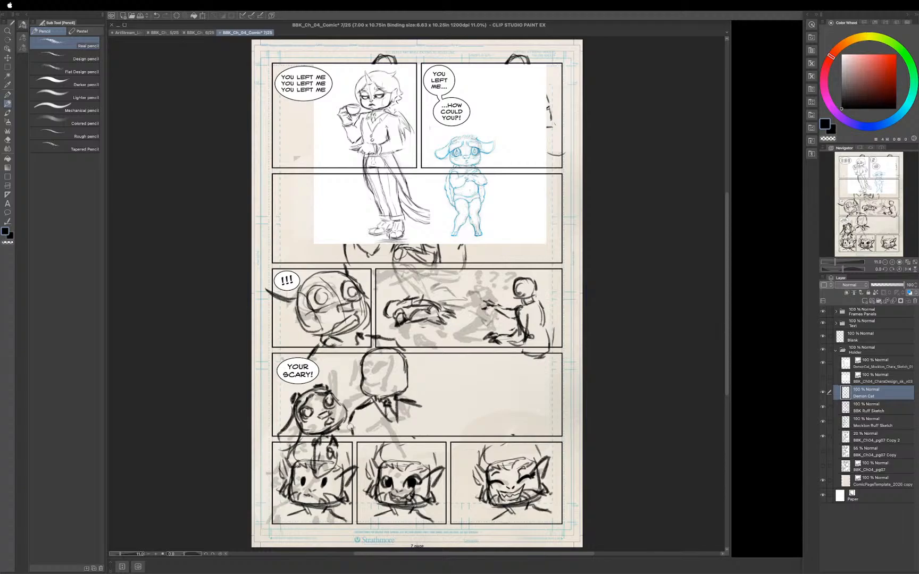
drag(417, 404, 435, 434)
Draw the demon cat's dark eyes, brows, frowning mouth and tie, and clean up the face with the Kneaded eraser.
drag(368, 371, 369, 378)
drag(397, 370, 397, 371)
drag(397, 372, 392, 372)
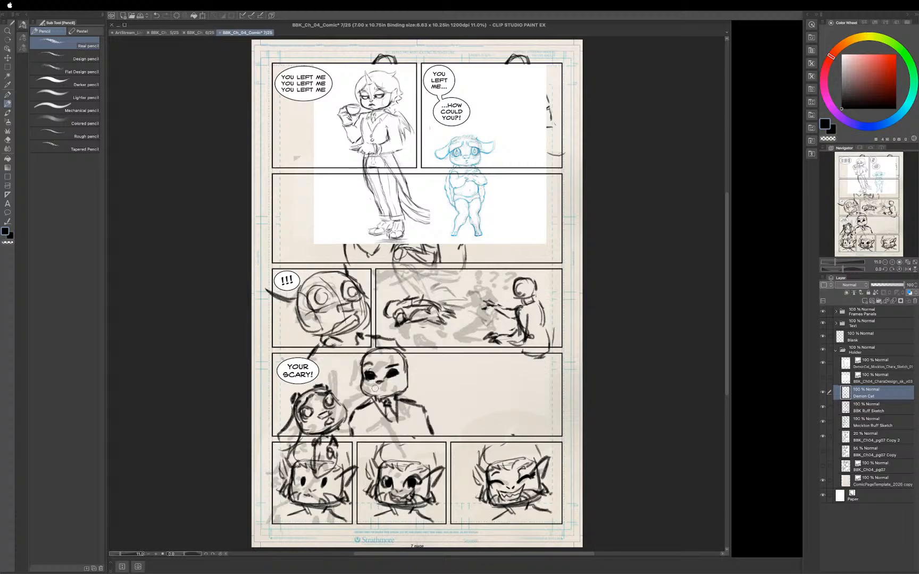
drag(387, 405, 389, 413)
key(e)
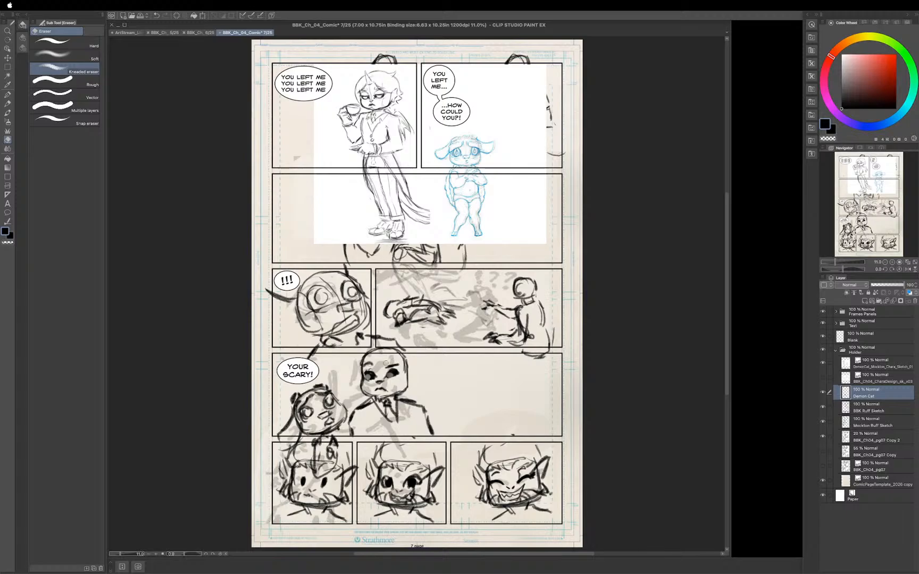
Add the demon cat's horn, long hair on both sides of the face, and jacket details with the Real pencil.
key(p)
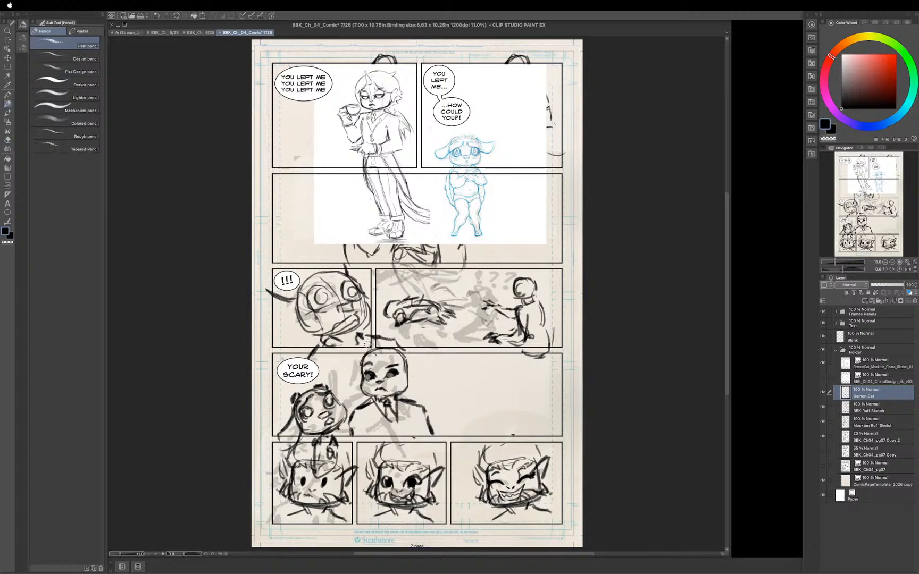
drag(367, 340, 381, 352)
mouse_move(365, 348)
mouse_down()
mouse_move(354, 367)
mouse_move(356, 400)
mouse_up()
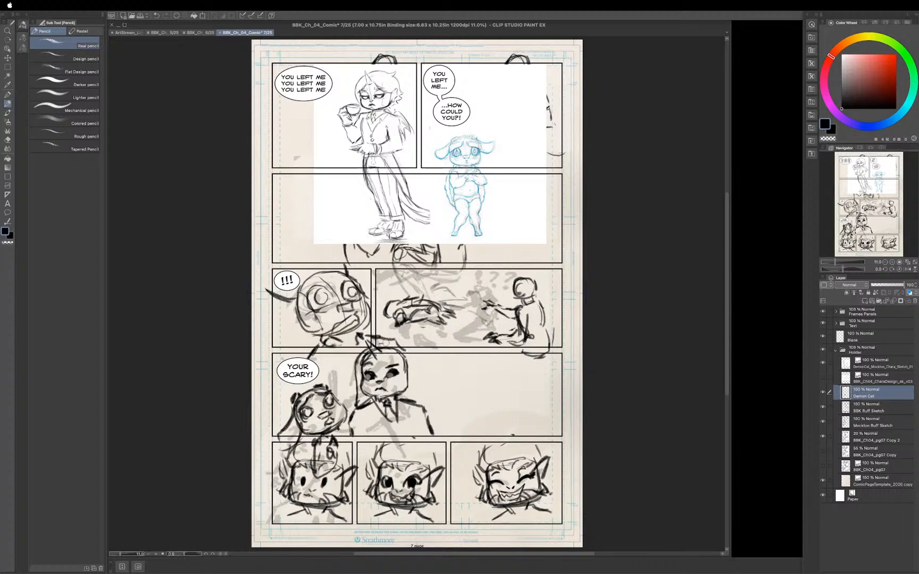
mouse_move(380, 345)
mouse_down()
mouse_move(410, 355)
mouse_move(413, 394)
mouse_move(421, 397)
mouse_up()
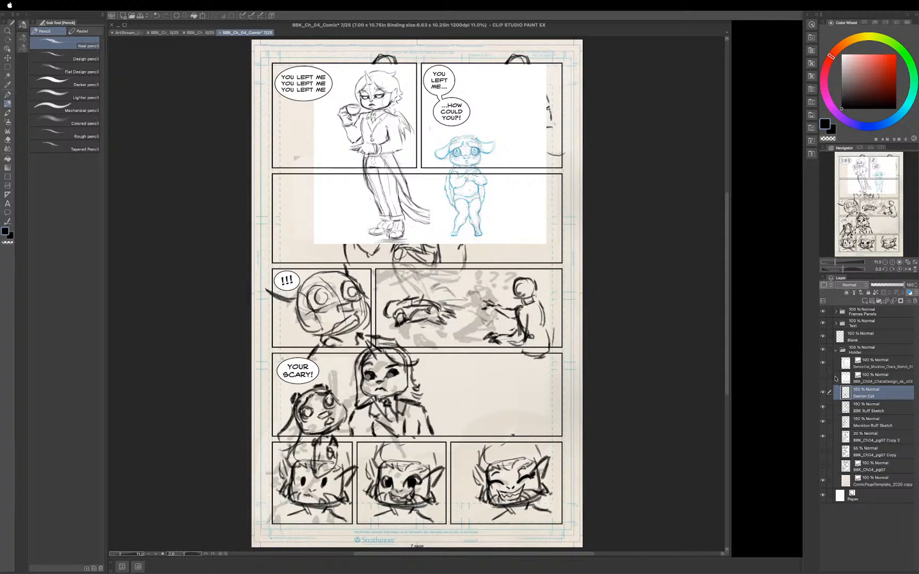
Hide the demon cat reference, all three sketch layers and the faint layout, and show the BBK_Ch04_pg07 Copy layout to review it.
click(837, 351)
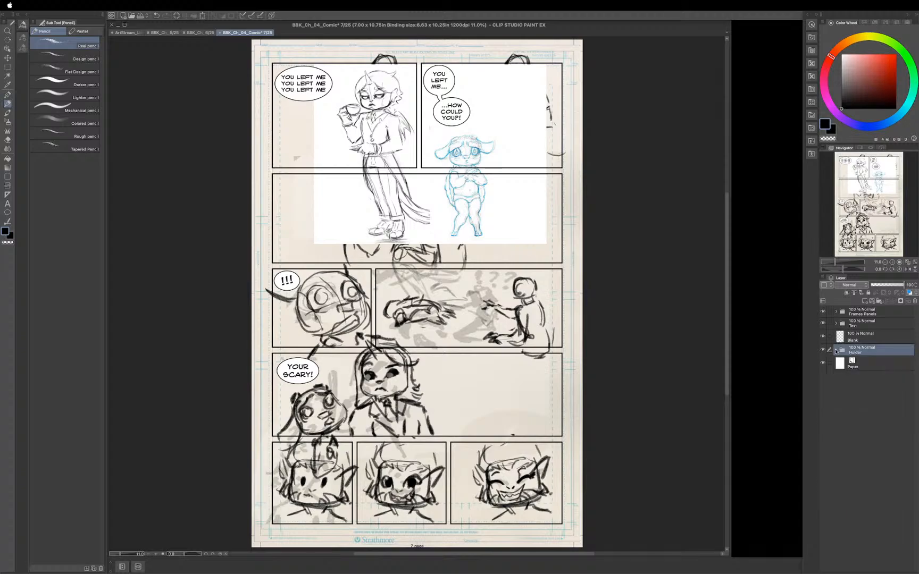
click(836, 351)
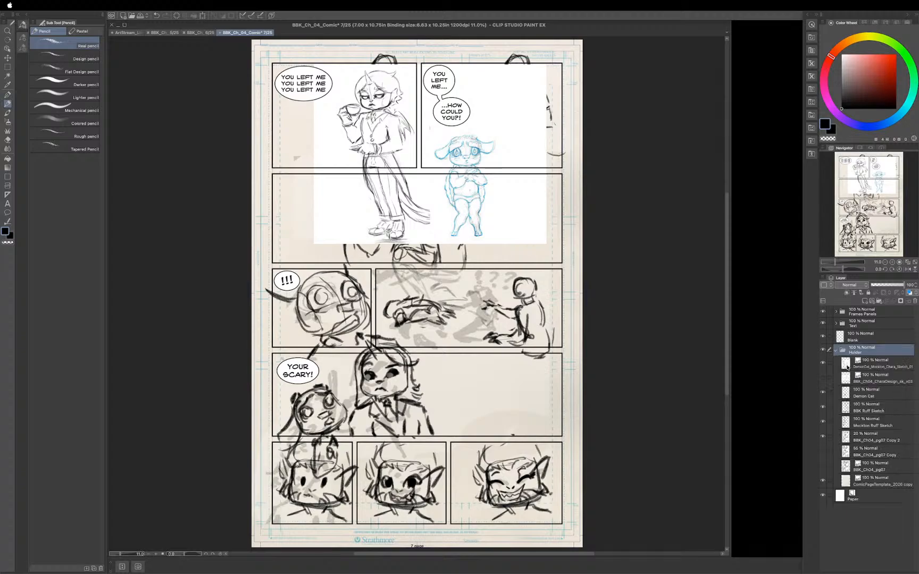
click(822, 363)
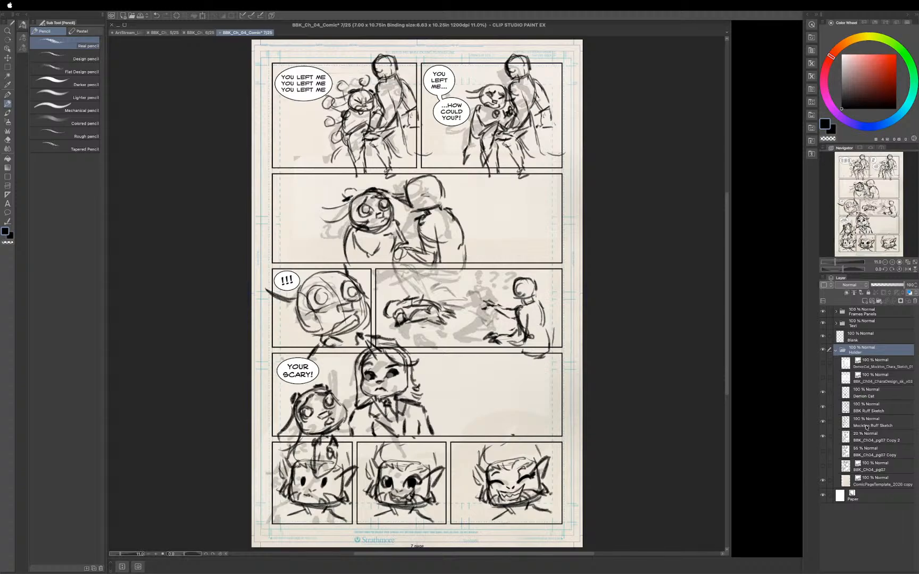
click(822, 391)
click(822, 407)
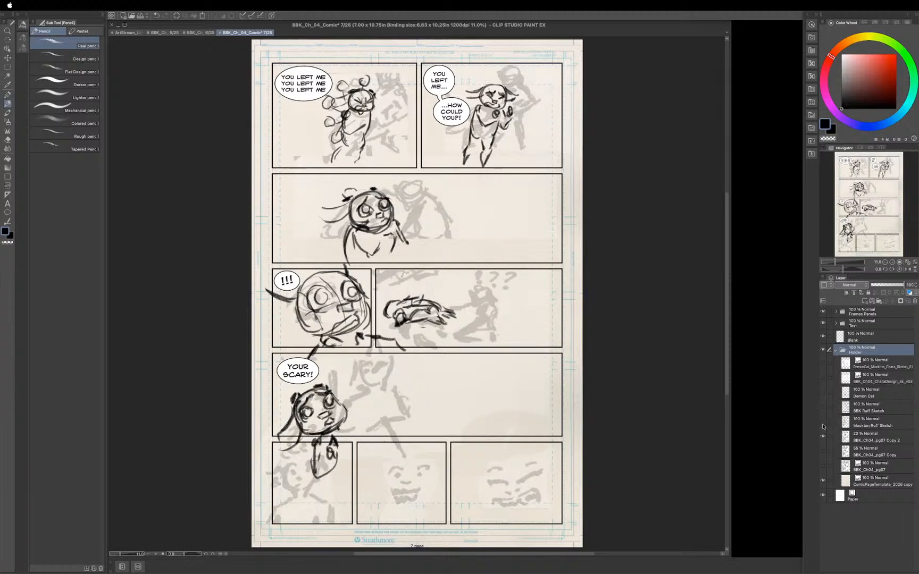
click(822, 422)
click(823, 436)
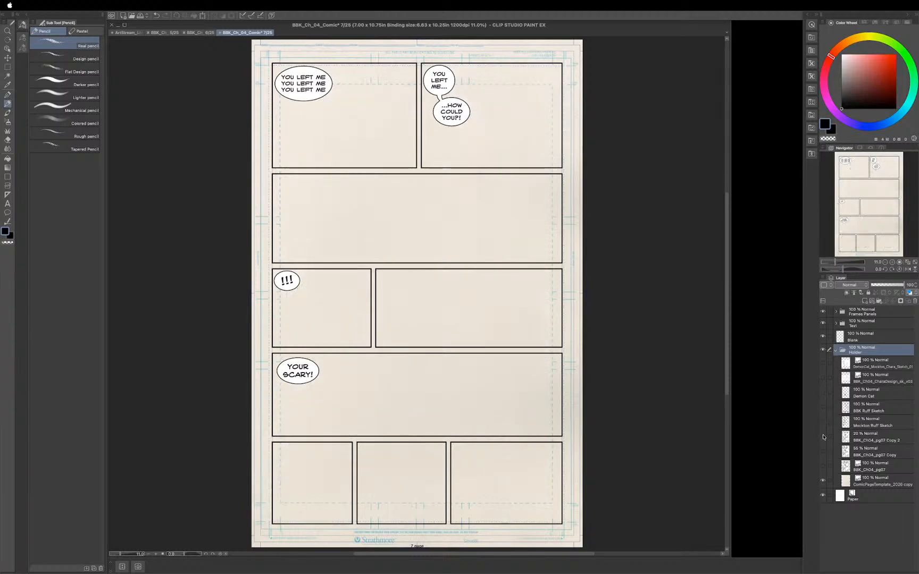
click(822, 451)
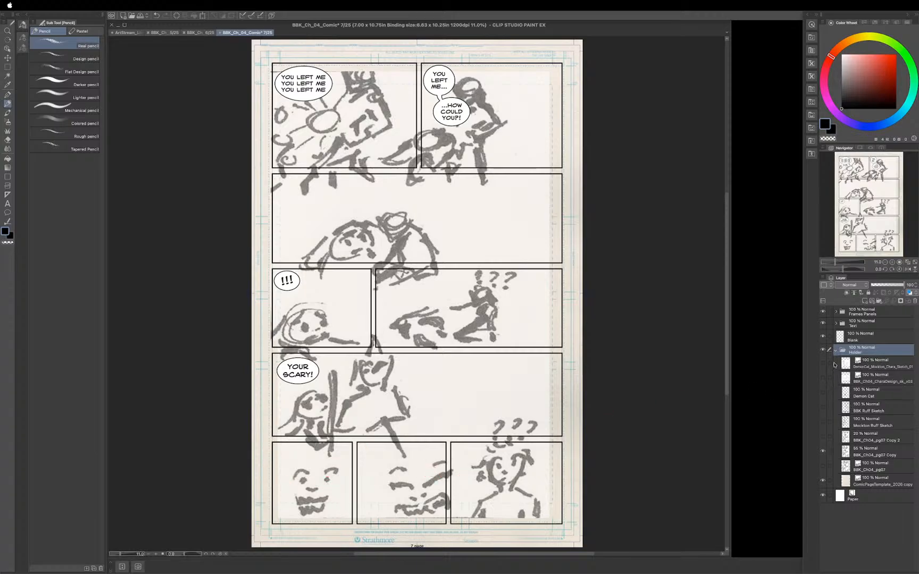
Show the Mockton, BBK and Demon Cat sketch layers and the BBK character design reference over the layout for comparison.
click(821, 423)
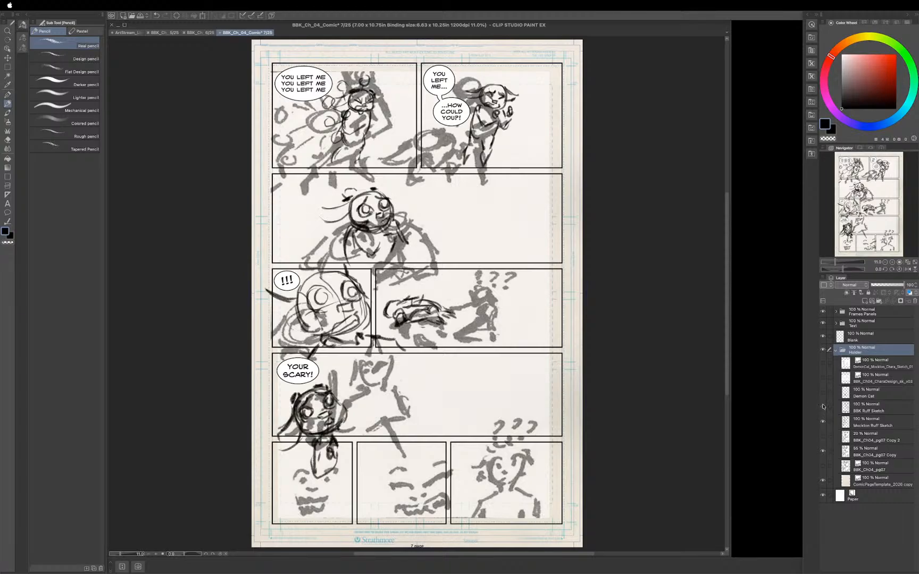
click(822, 407)
click(823, 392)
click(822, 377)
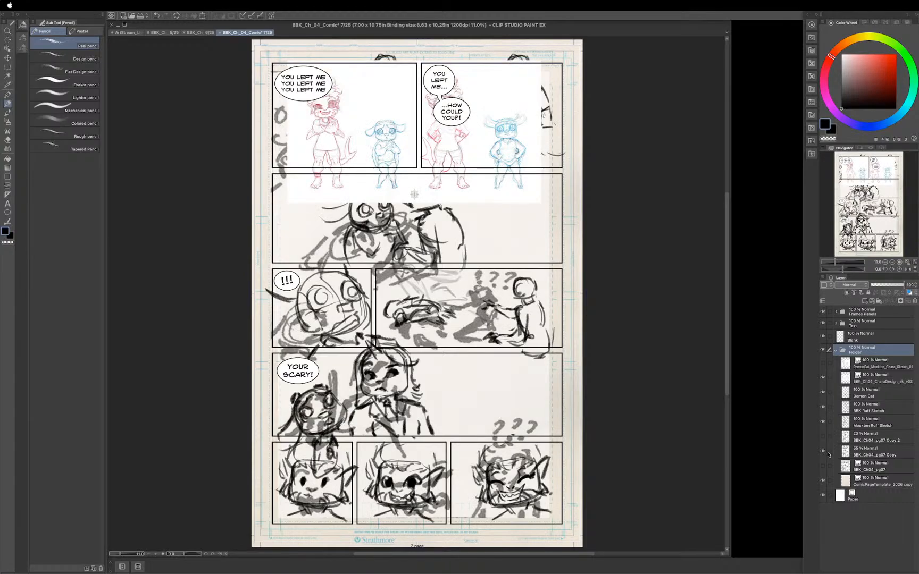
Hide the BBK_Ch04_pg07 Copy layout and the BBK character design reference, leaving the three character sketch layers on the page template.
click(822, 451)
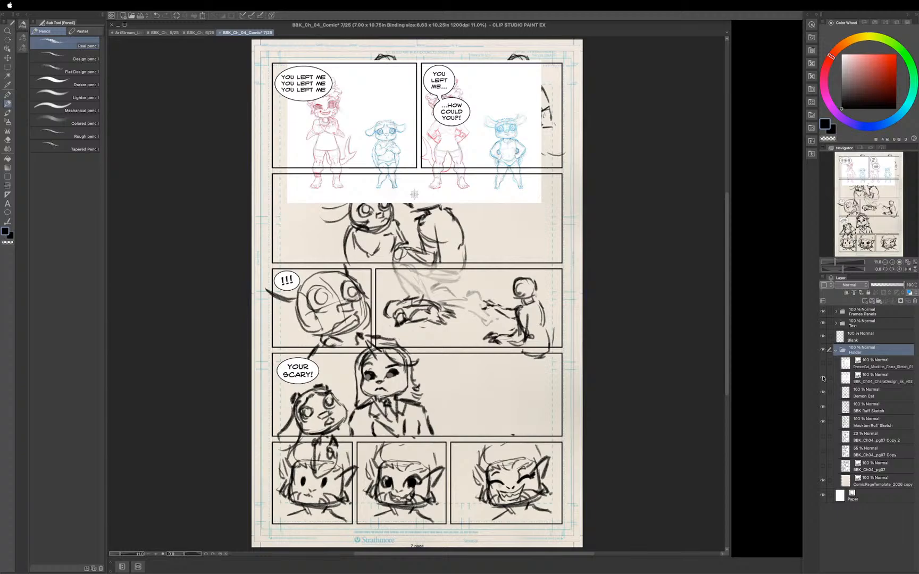
click(822, 378)
click(822, 377)
click(823, 377)
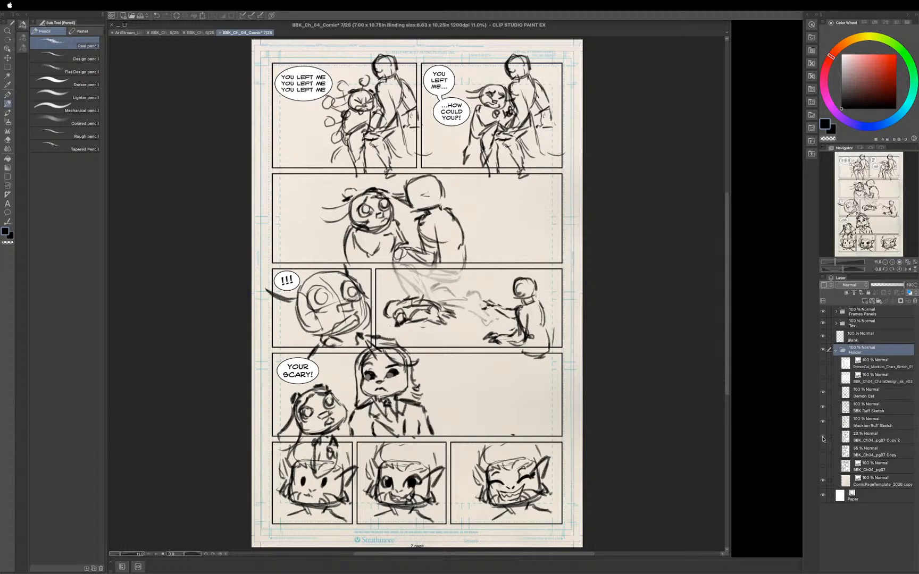
Toggle the faint 20% layout copy on and off to compare it with the page 7 sketches, leaving it hidden.
click(822, 437)
click(822, 438)
click(822, 437)
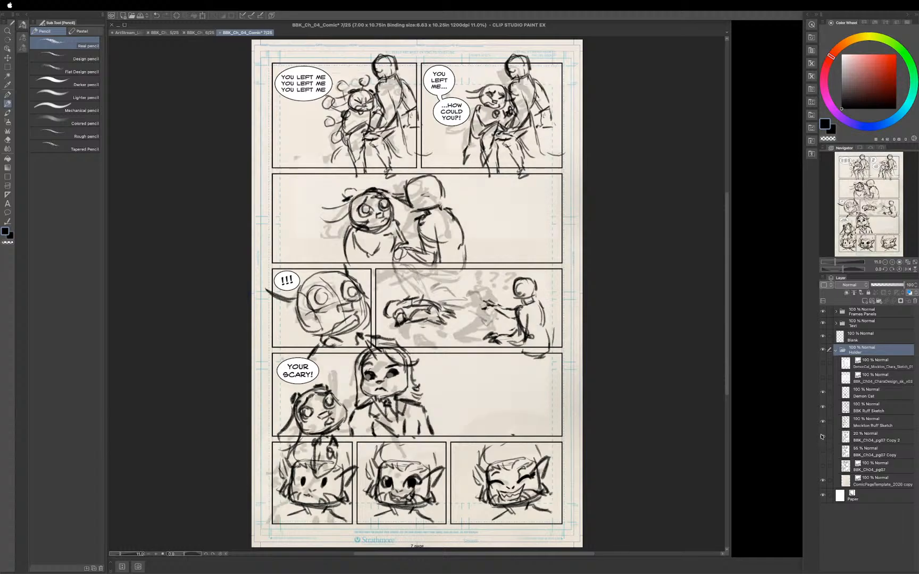
click(823, 437)
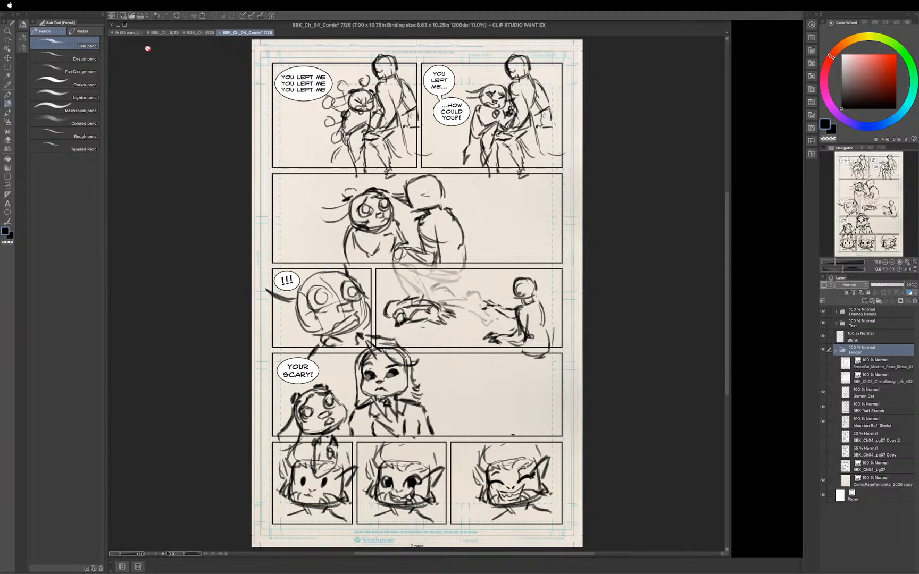
Review the ArtStream_Live_2026 character lineup and comic pages 5 and 6 against page 7, ending on page 7.
click(128, 33)
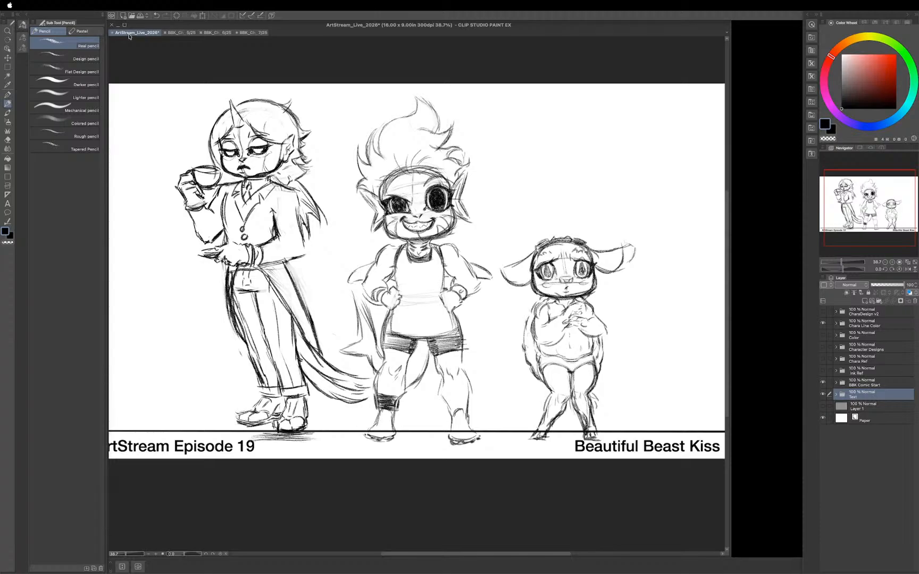
click(185, 33)
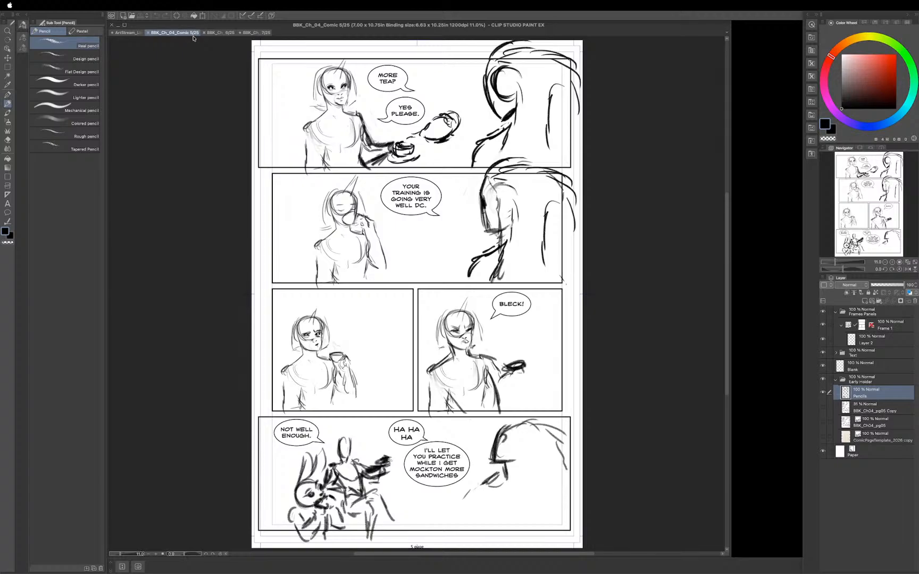
click(220, 33)
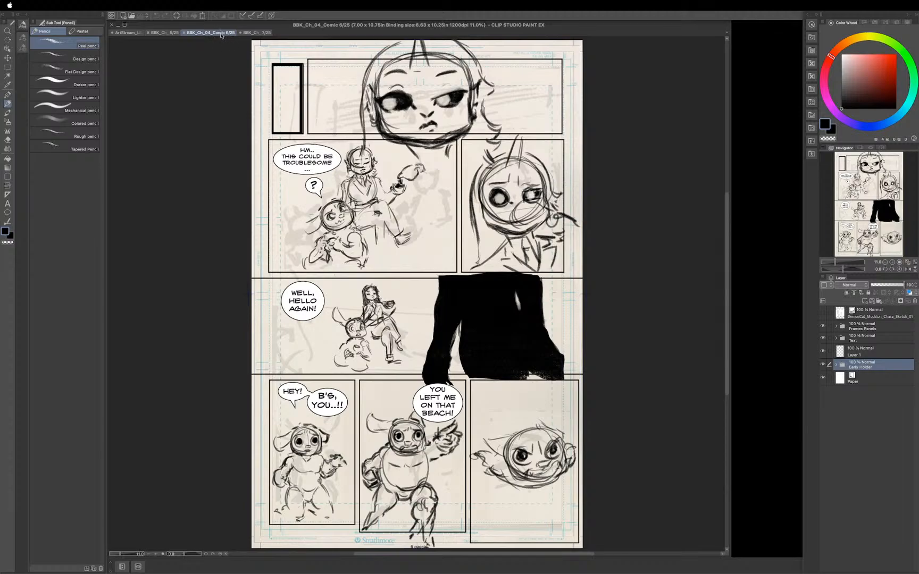
click(258, 33)
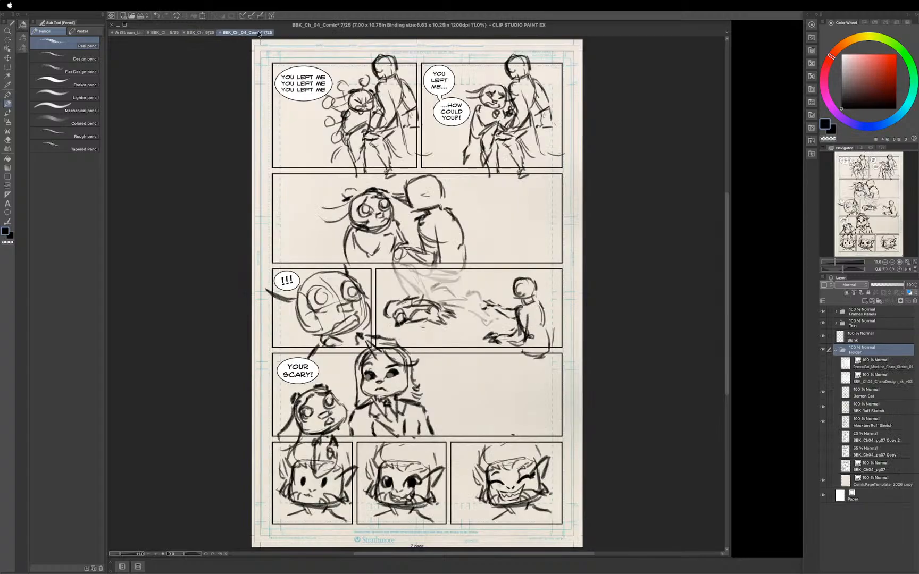
click(168, 34)
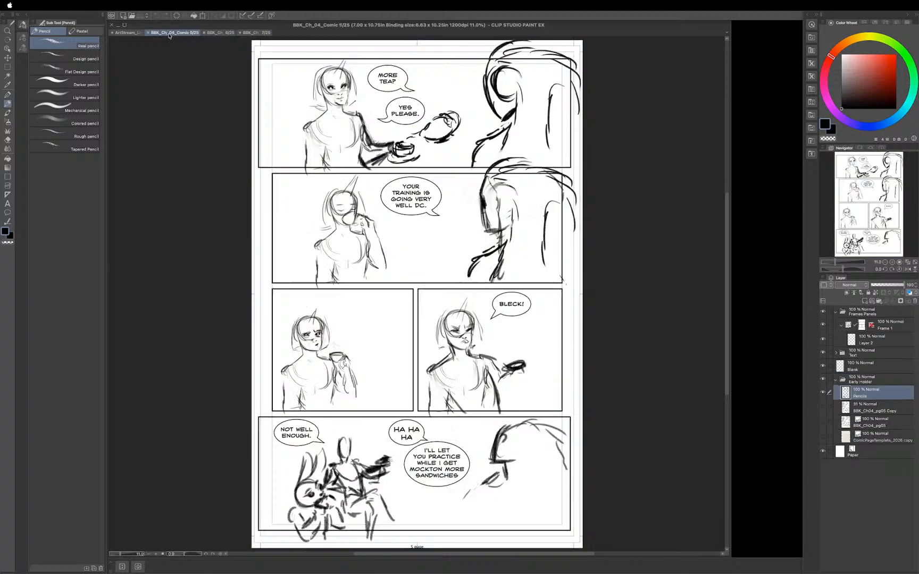
click(218, 34)
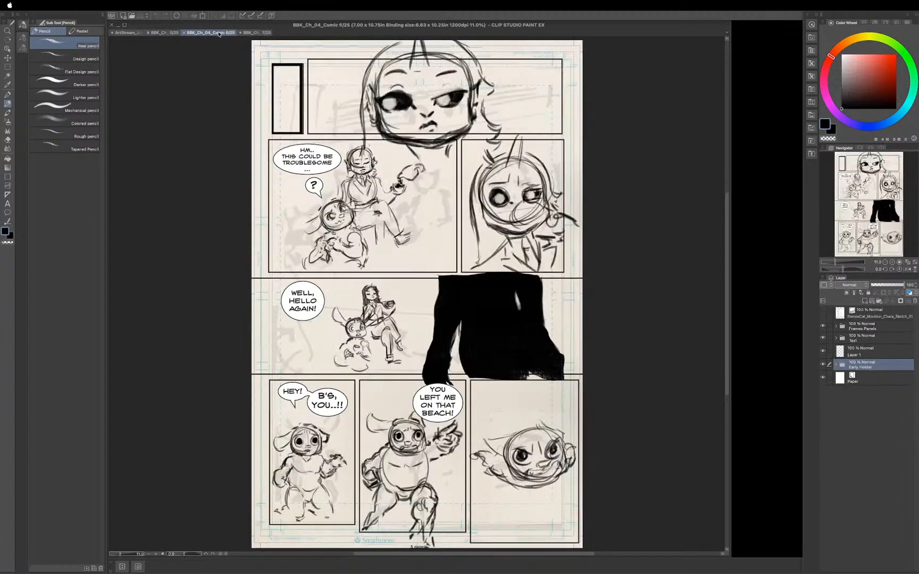
click(258, 34)
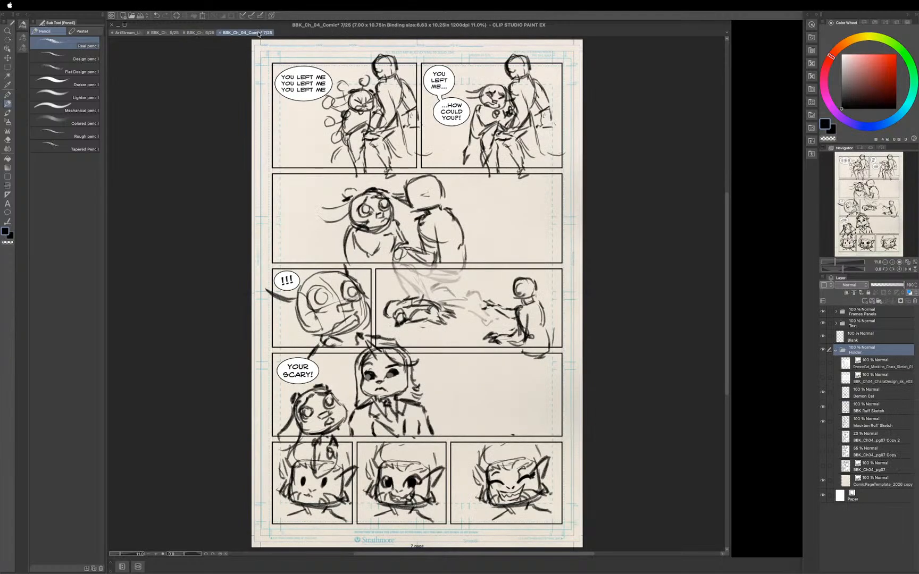